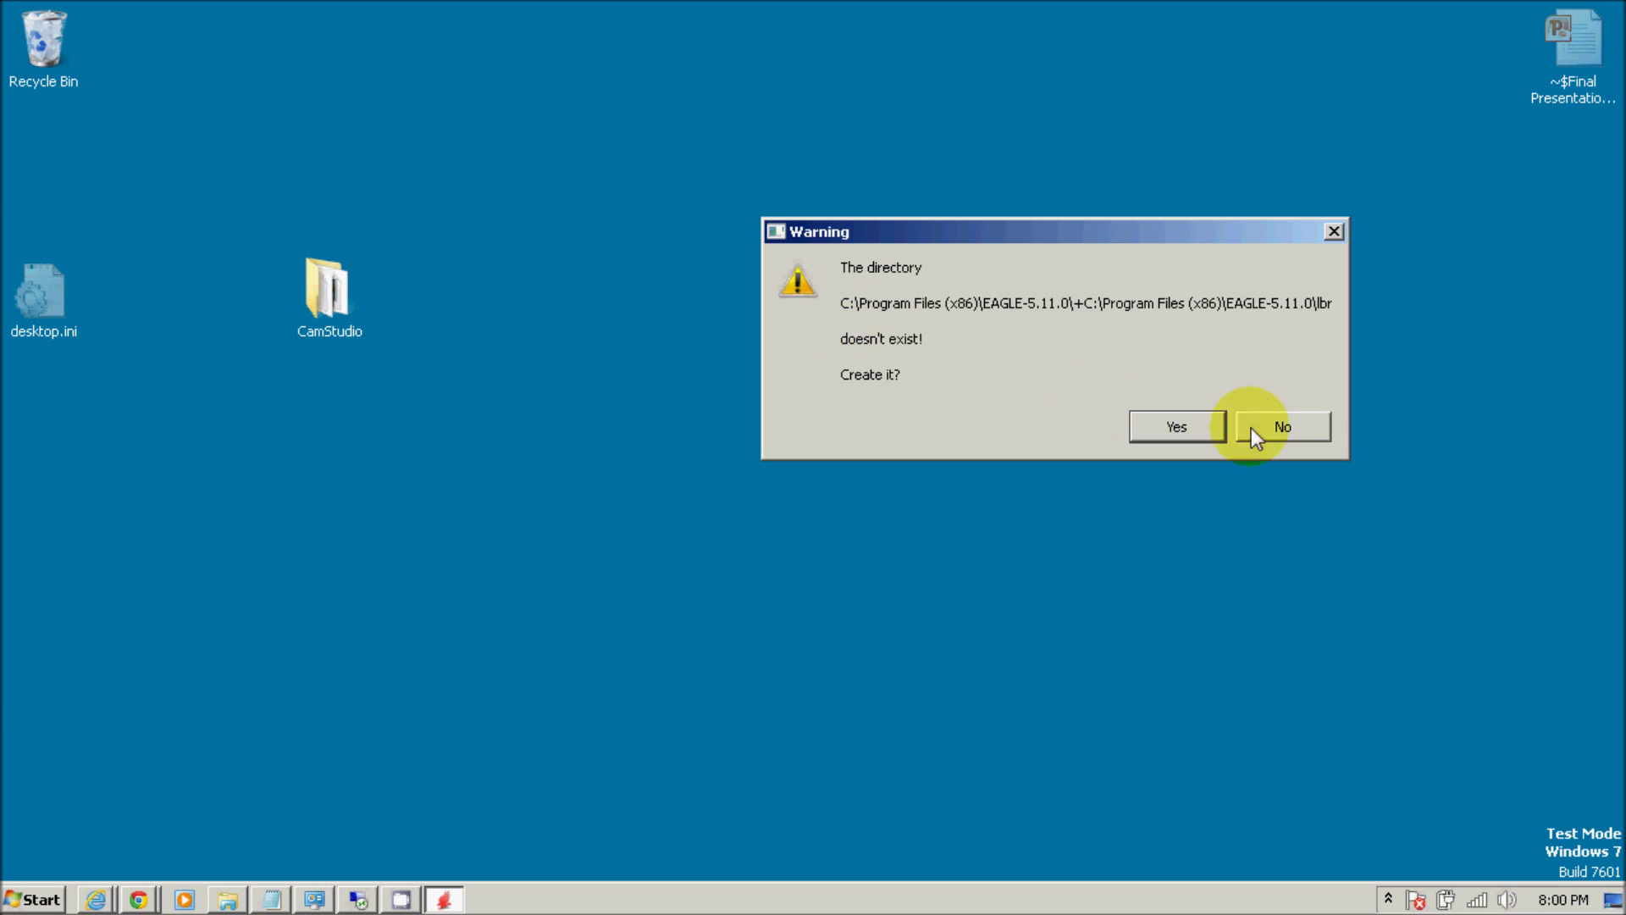
Dismiss the missing-directory and update notices, and open the schematic ArduFlake.sch from Dropbox's Flakelabs/ArduFlake folder in a maximized window.
left_click(1321, 434)
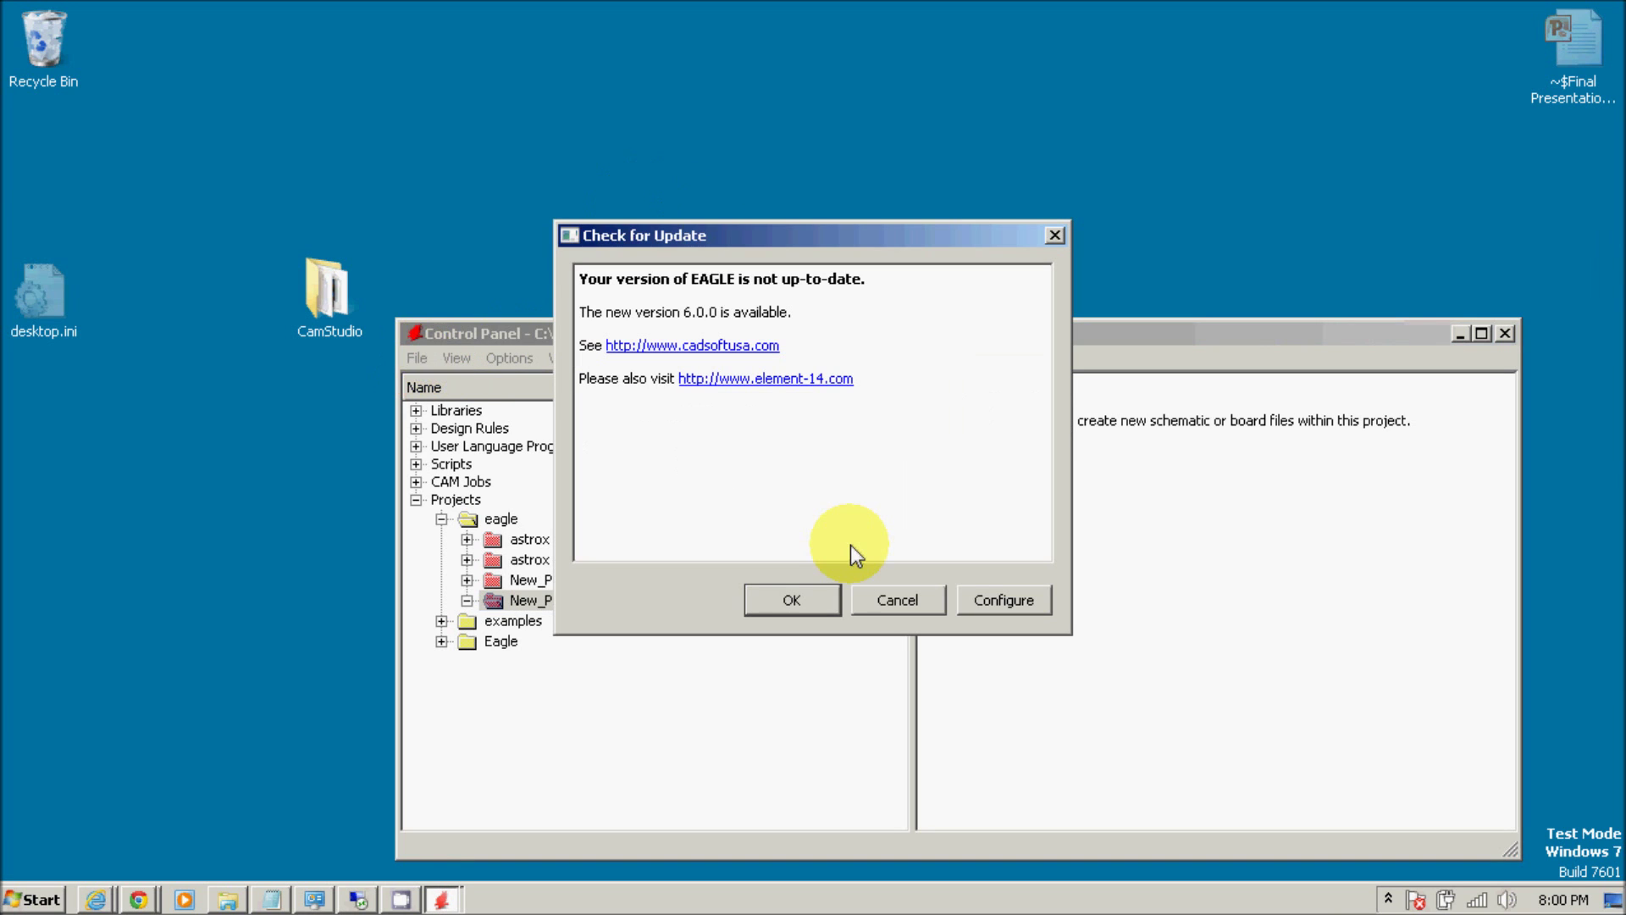
left_click(897, 599)
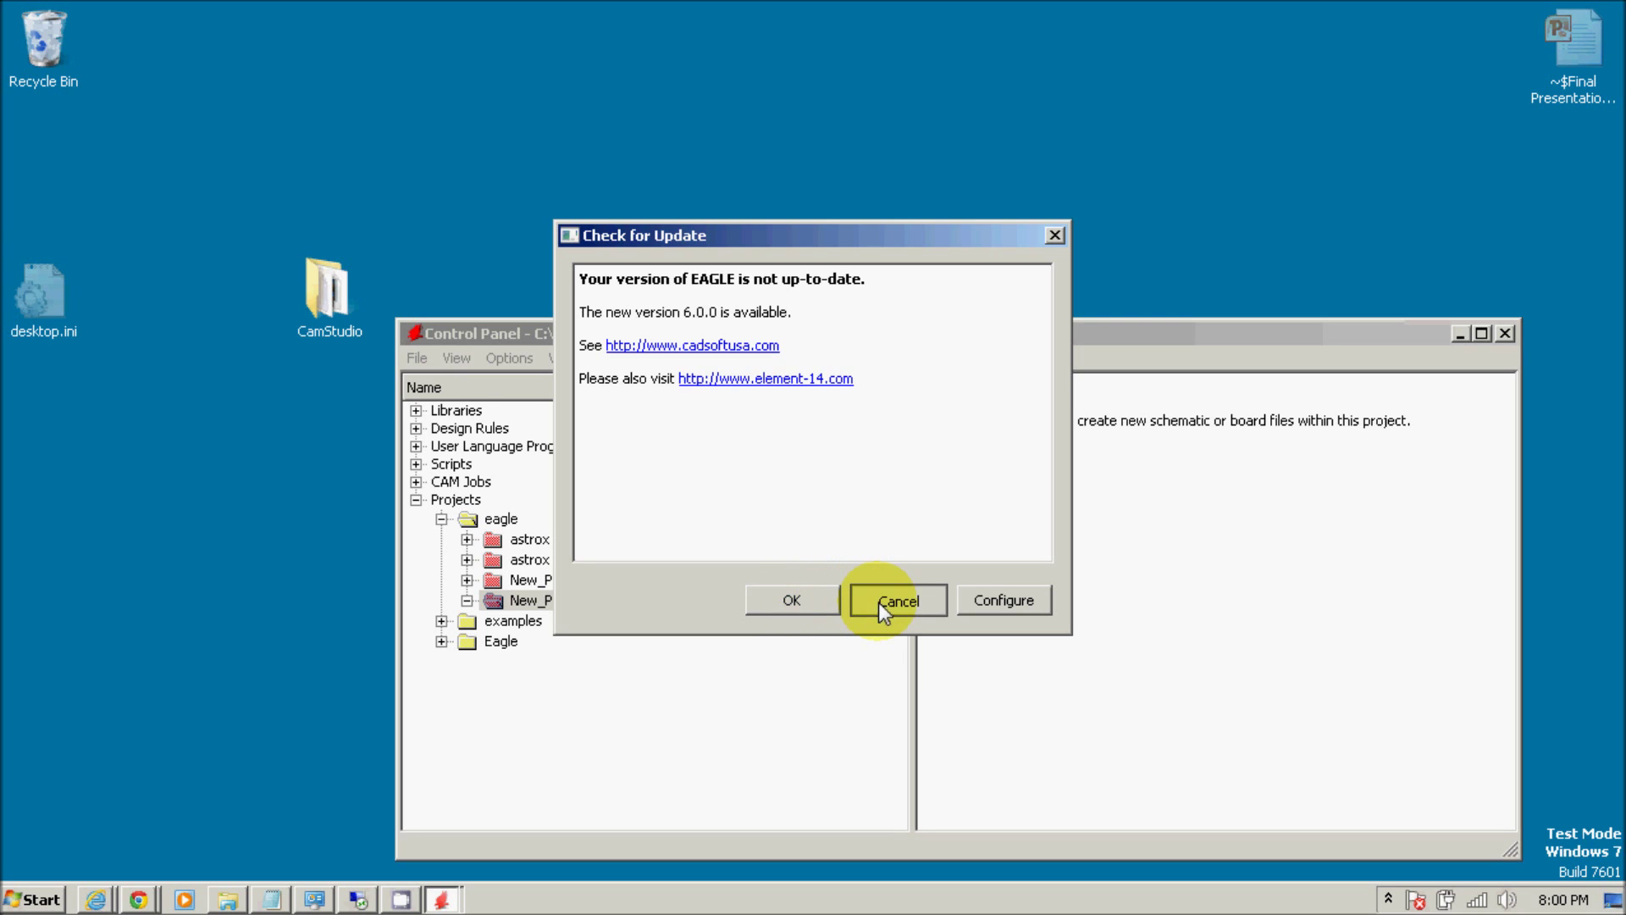
left_click(412, 360)
mouse_move(454, 413)
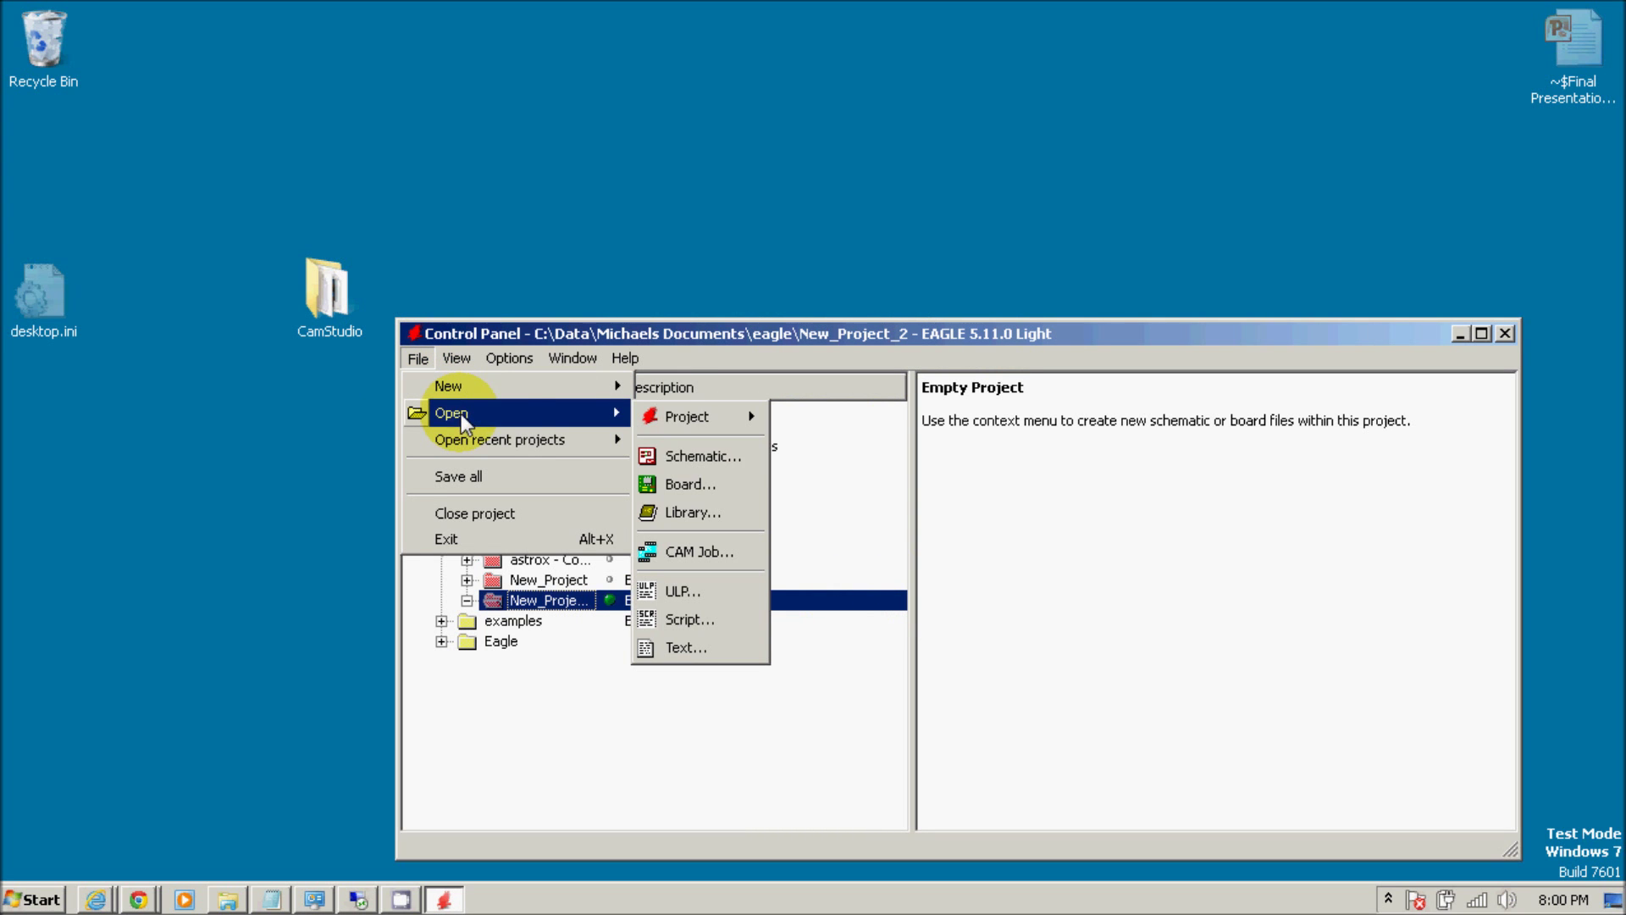
mouse_move(696, 433)
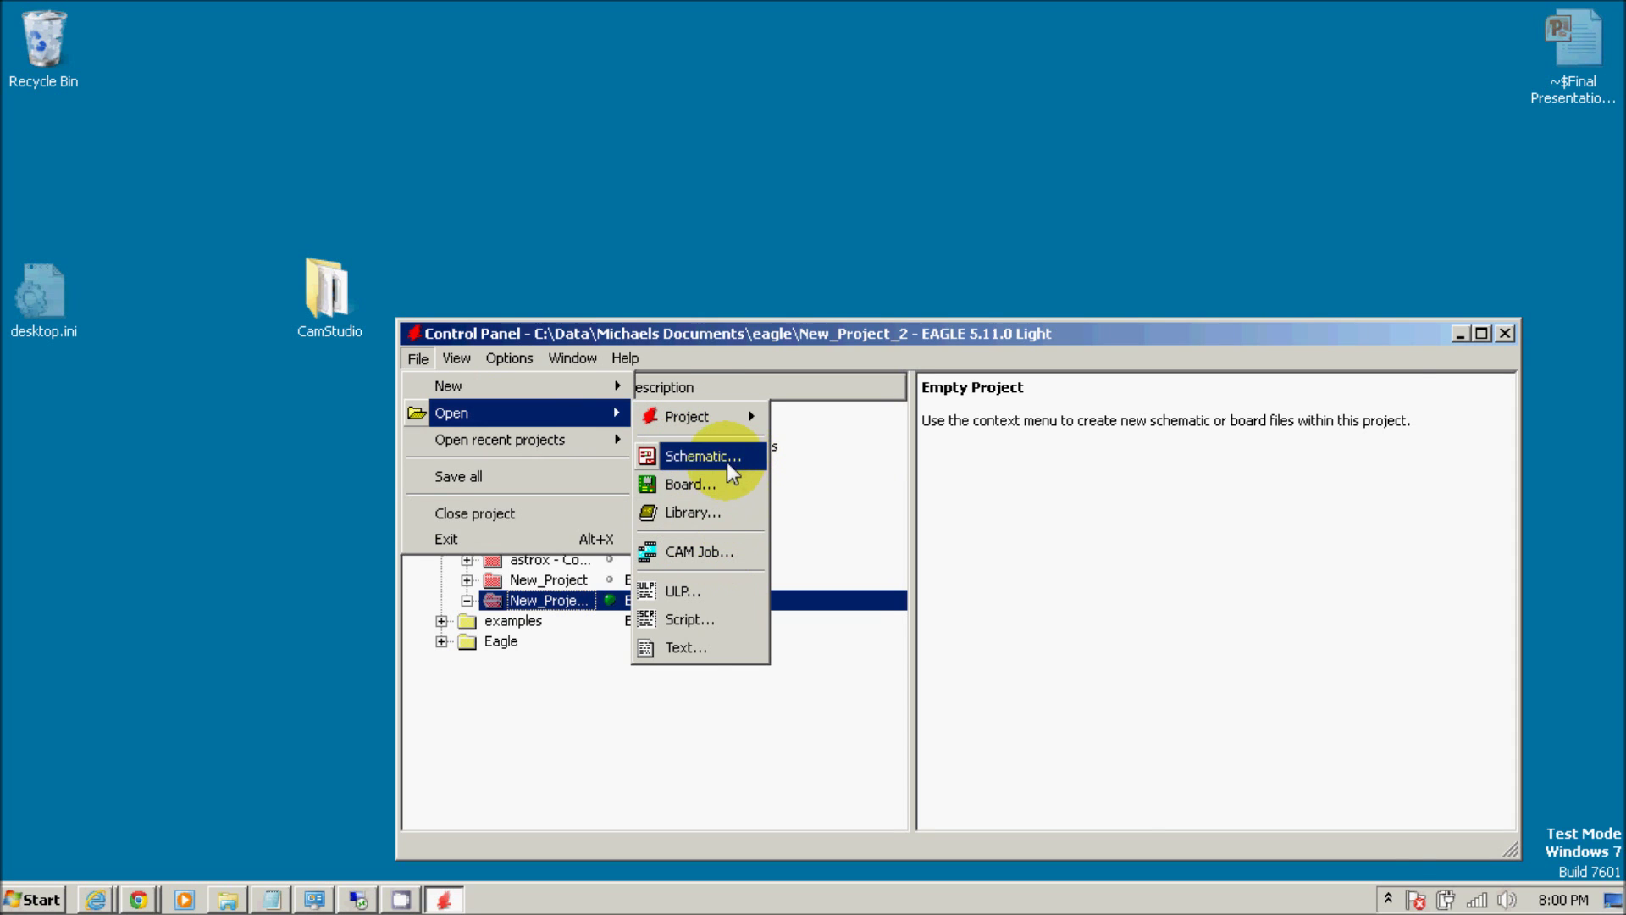
left_click(727, 461)
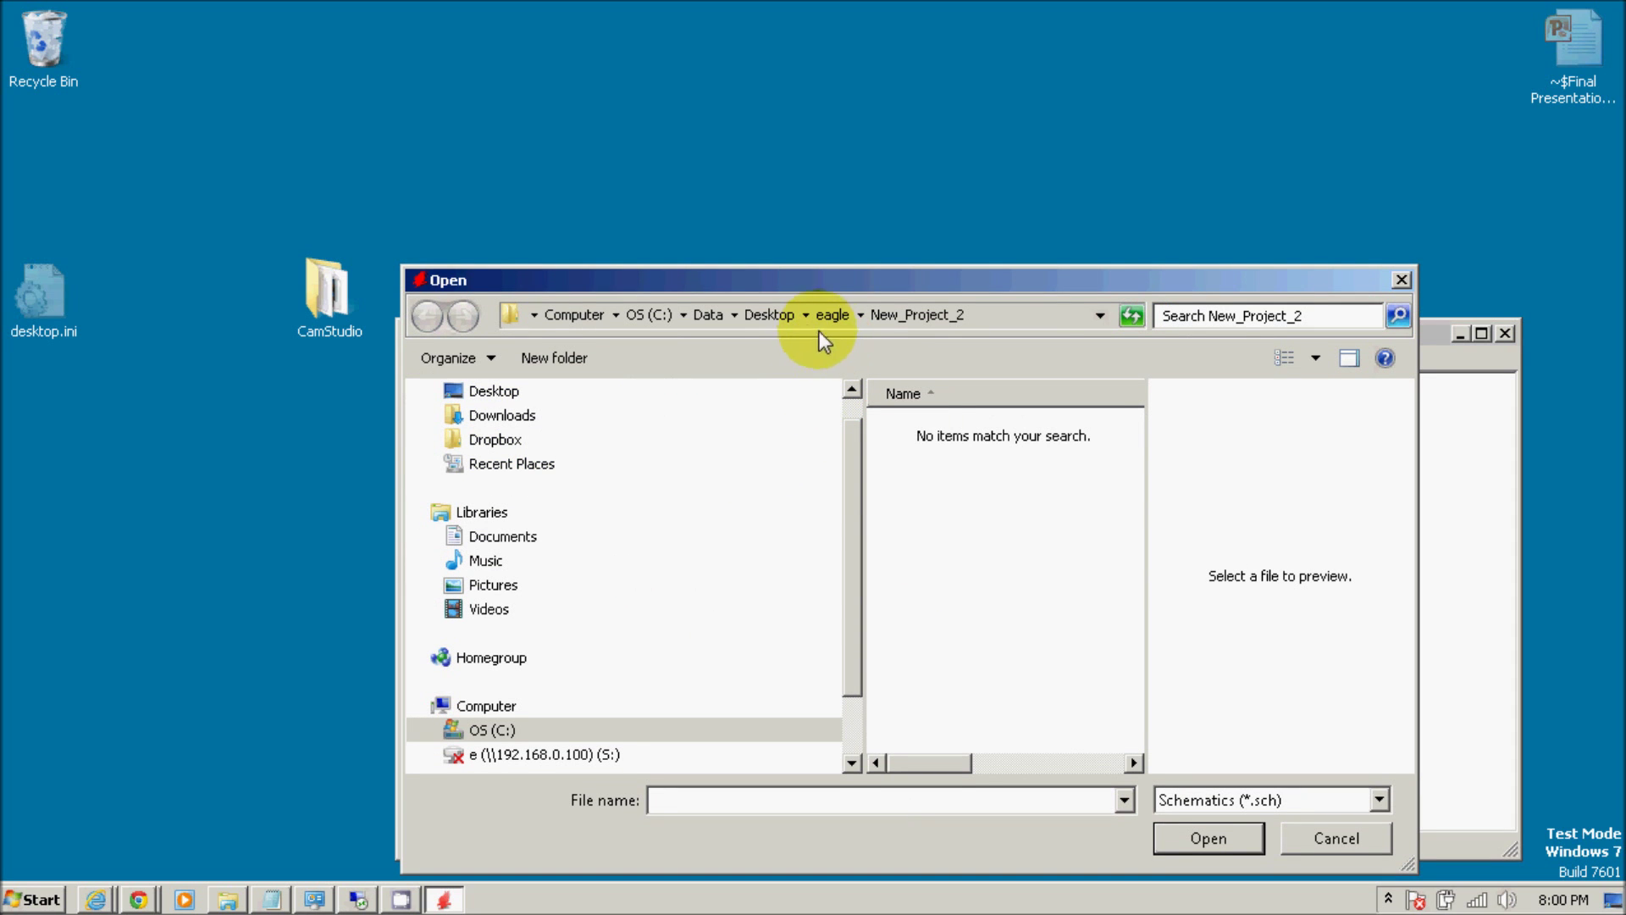
left_click(508, 441)
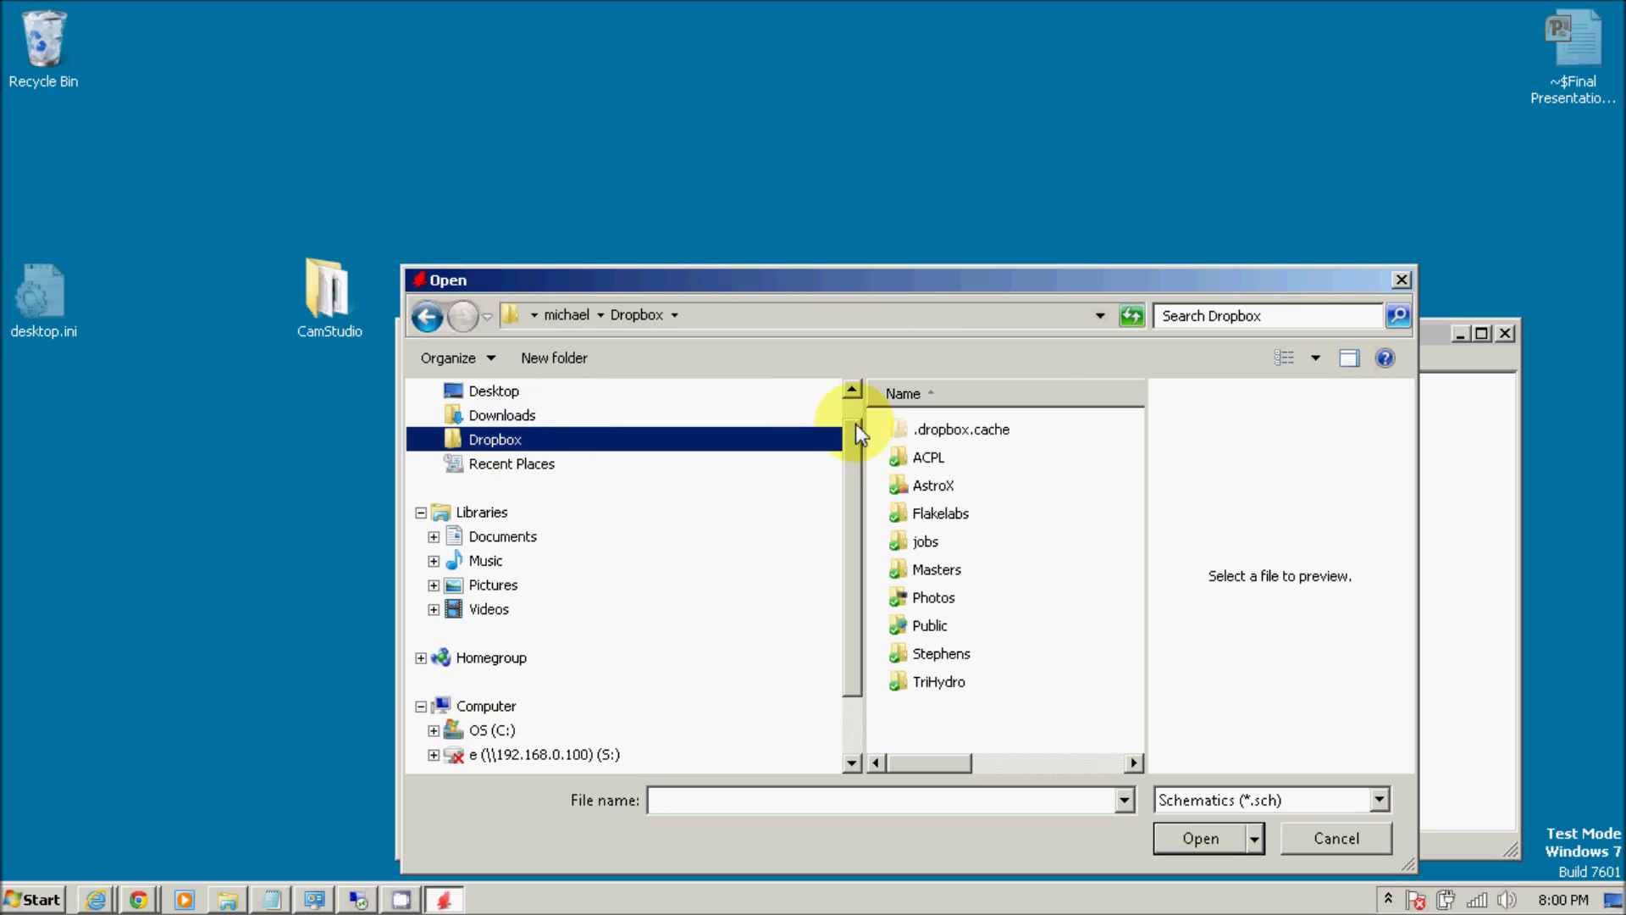
double_click(940, 514)
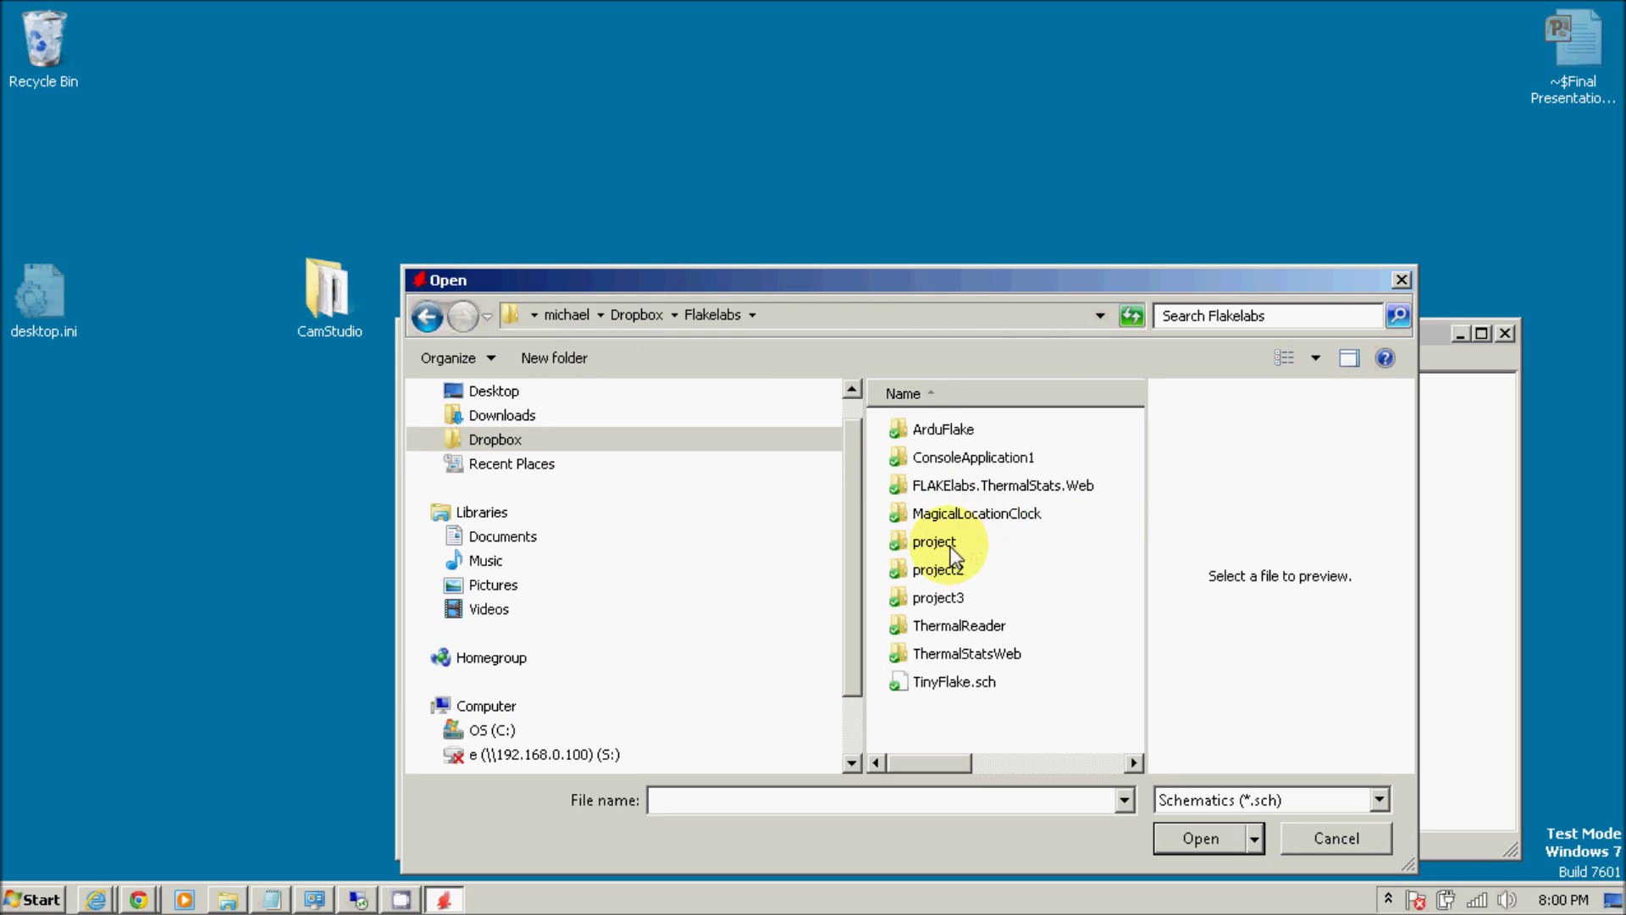
double_click(958, 427)
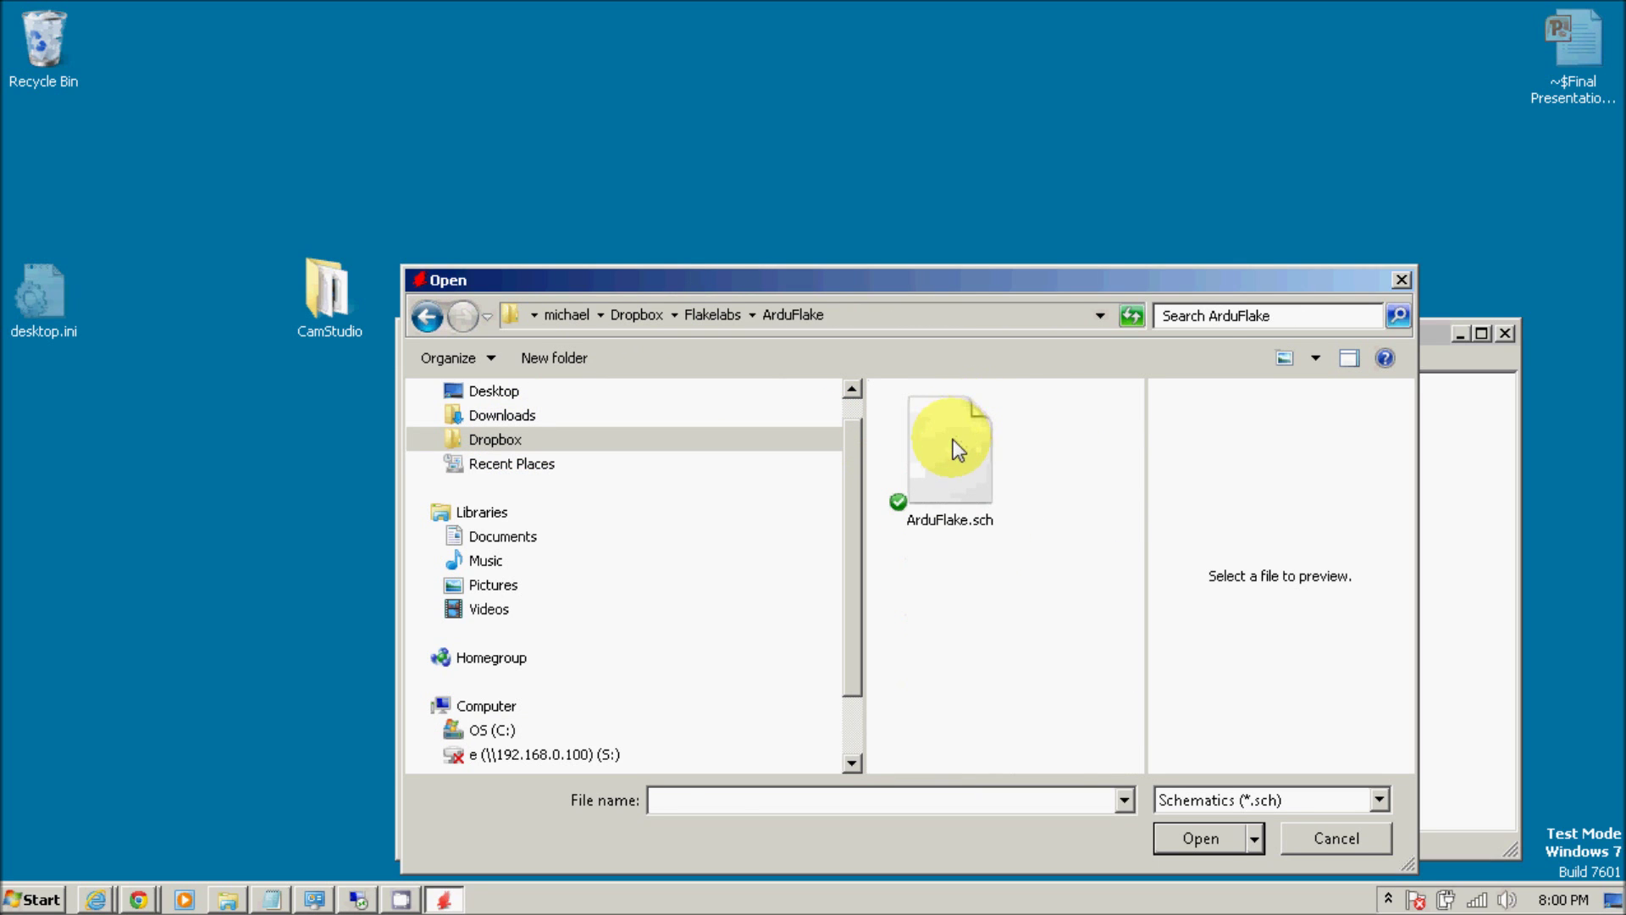
left_click(958, 449)
left_click(1203, 835)
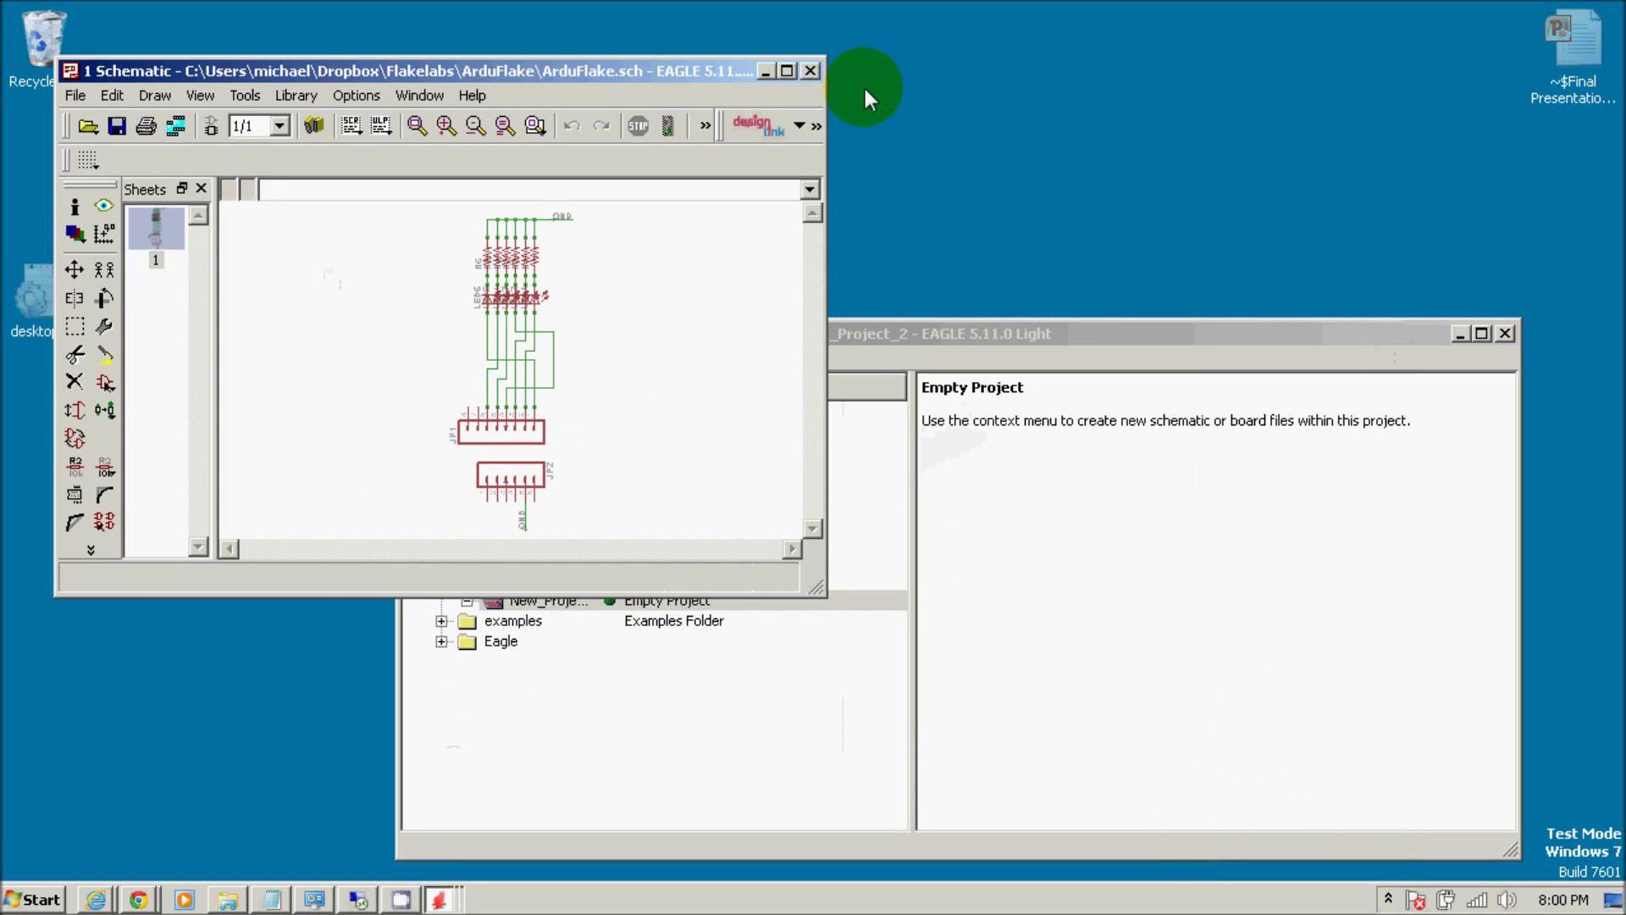
left_click(794, 71)
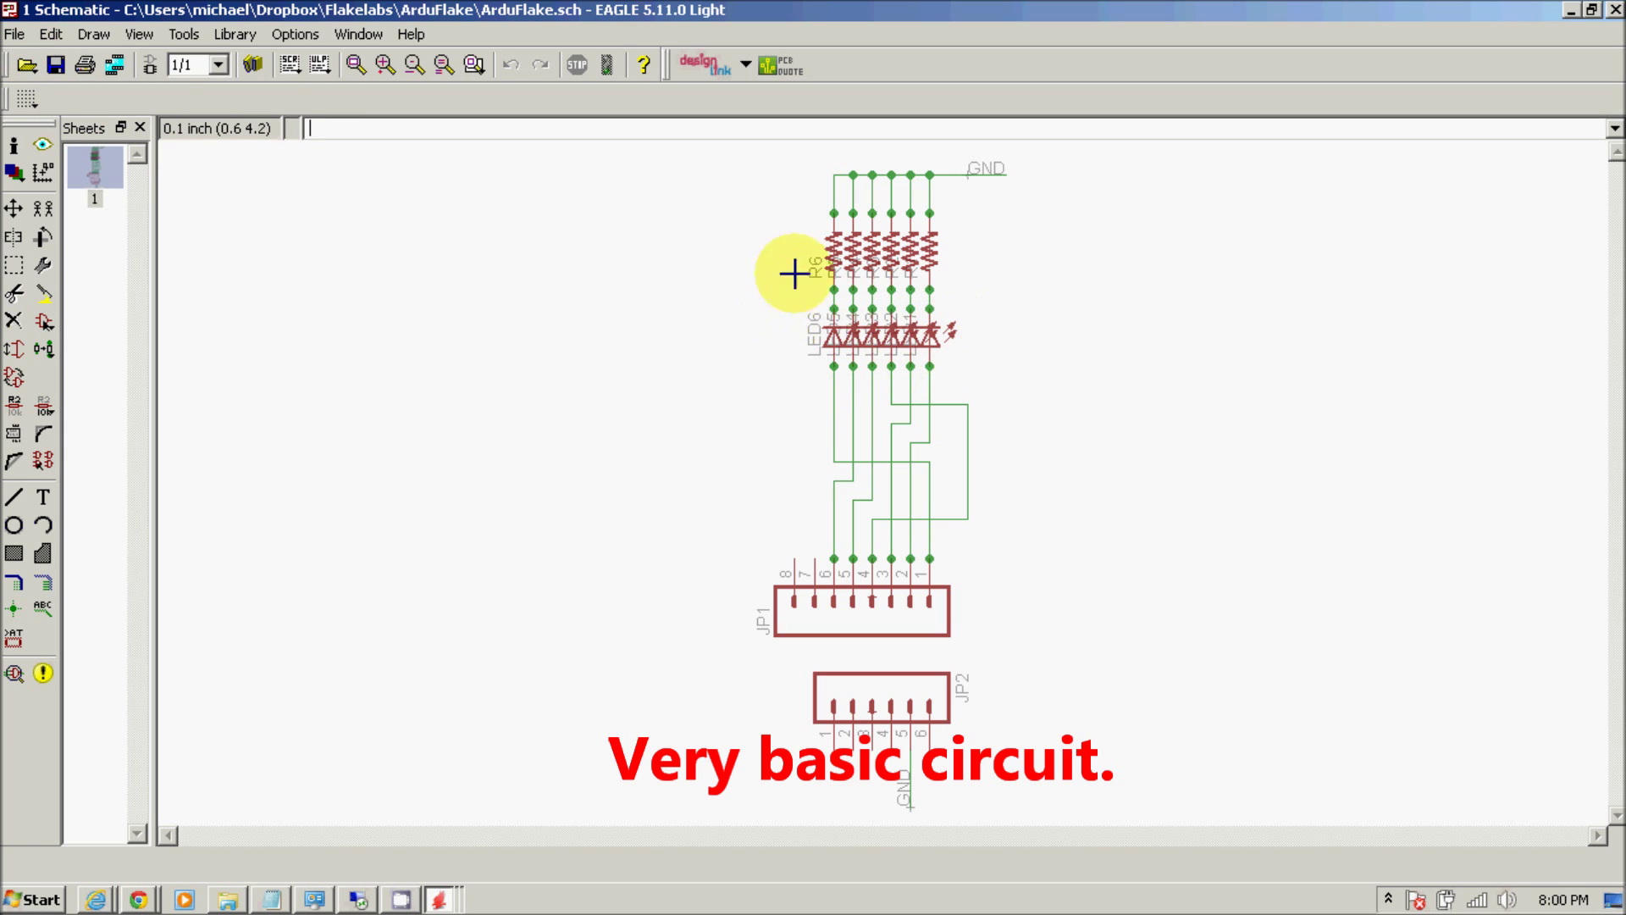
Switch from the ArduFlake schematic to its board layout and maximize the board window.
left_click(19, 35)
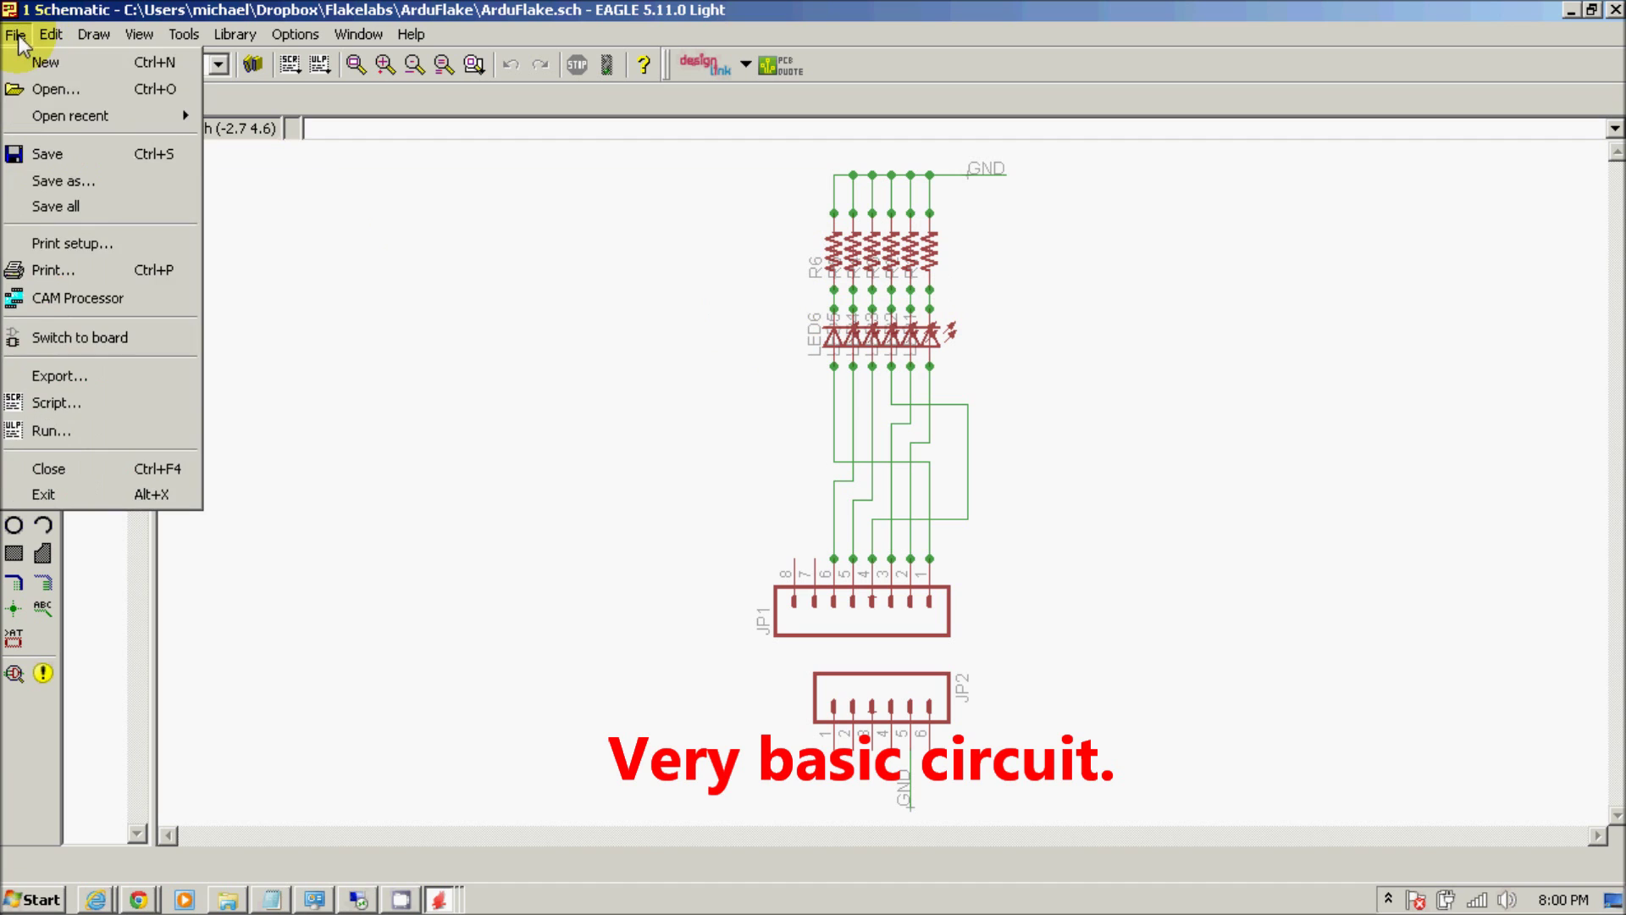
left_click(76, 233)
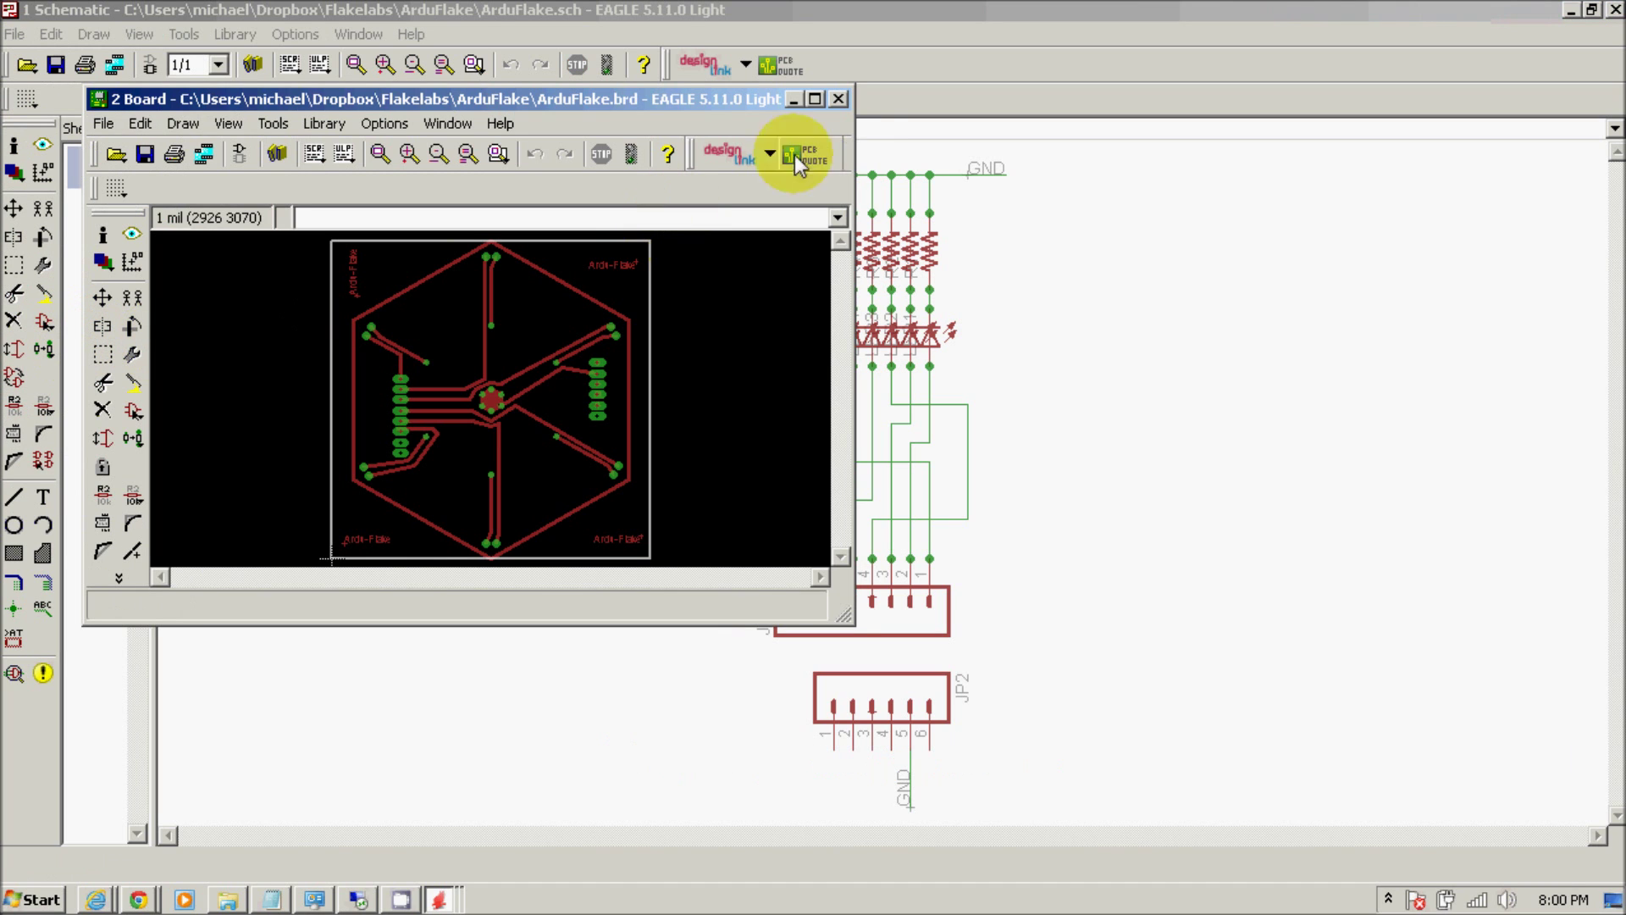
left_click(815, 99)
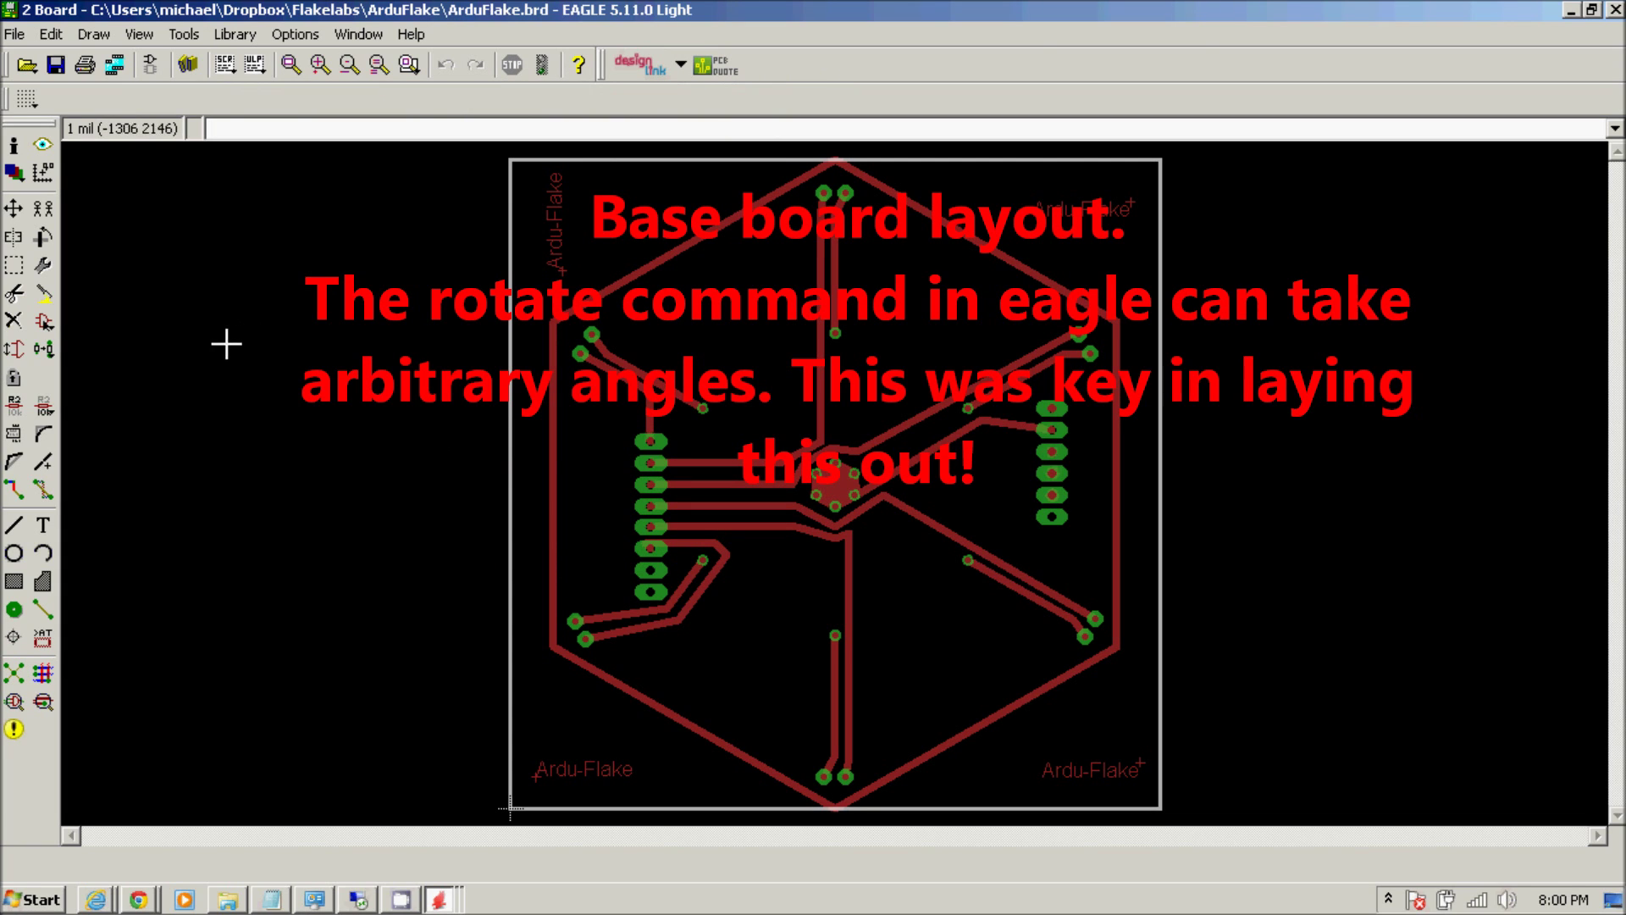
Export the full board layout as a monochrome image to the clipboard at a resolution of 1000 dpi.
left_click(15, 33)
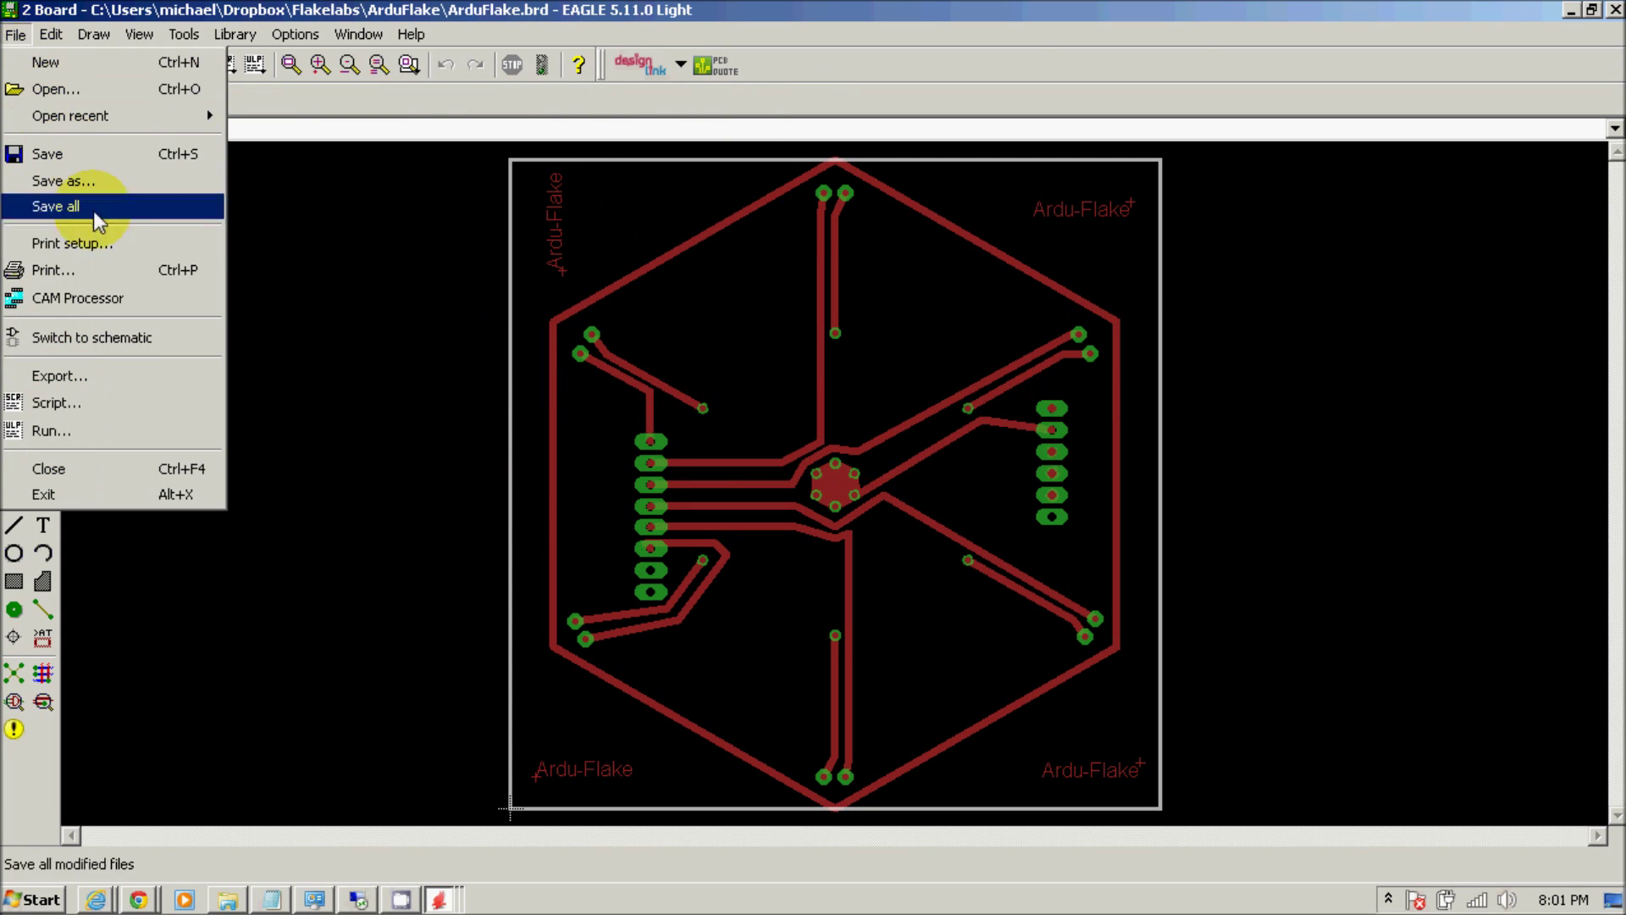
left_click(78, 367)
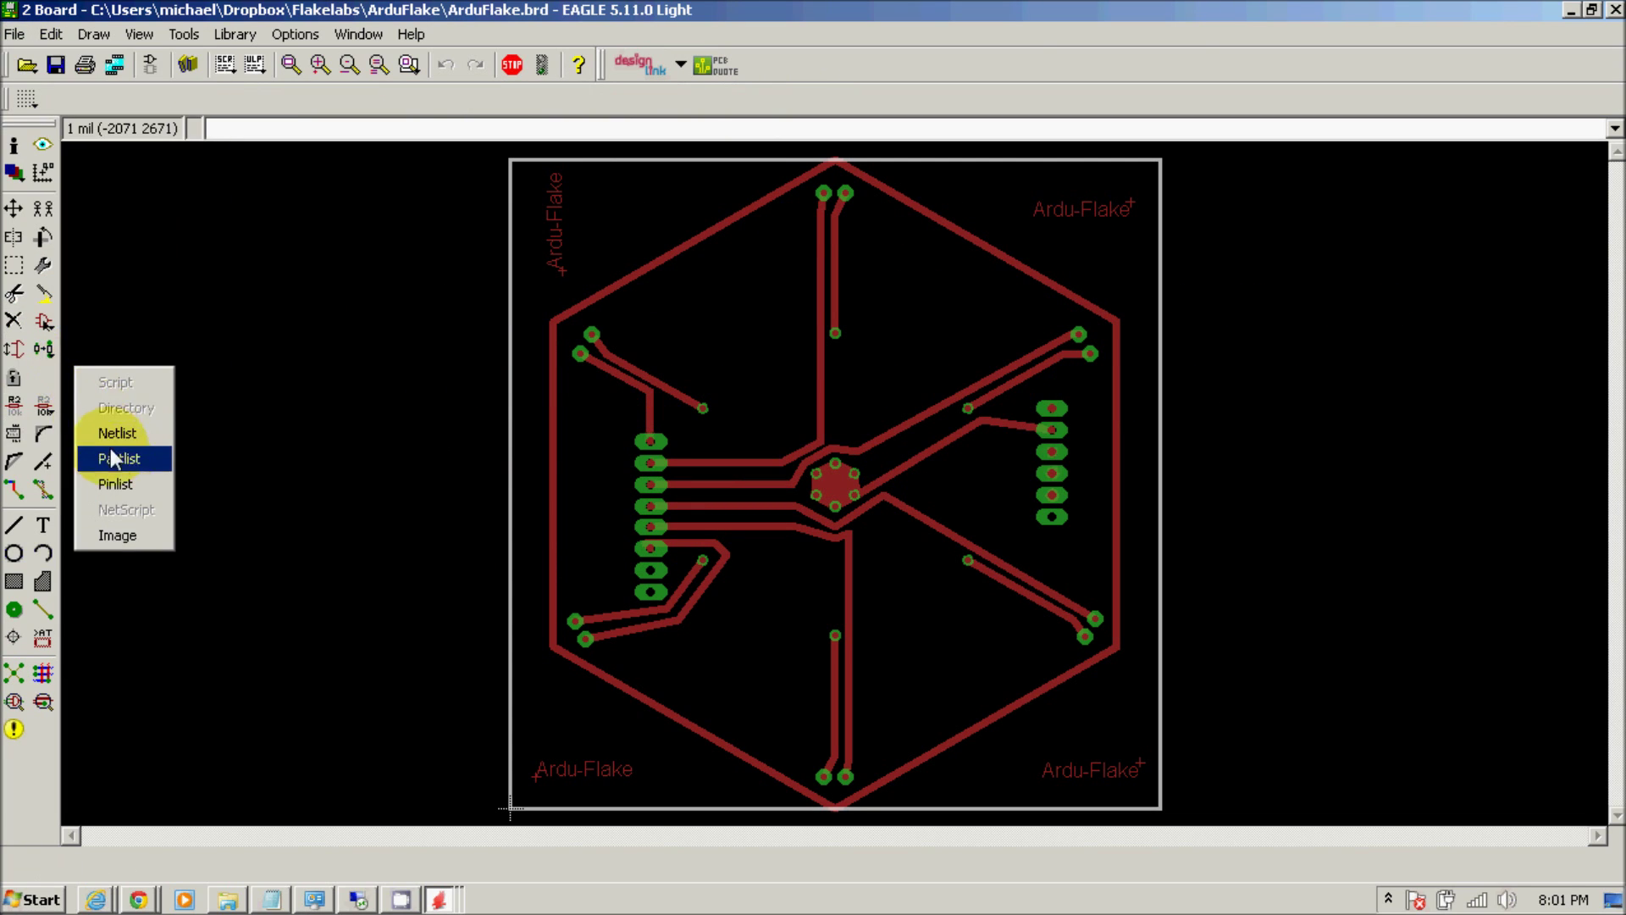
left_click(115, 537)
double_click(182, 526)
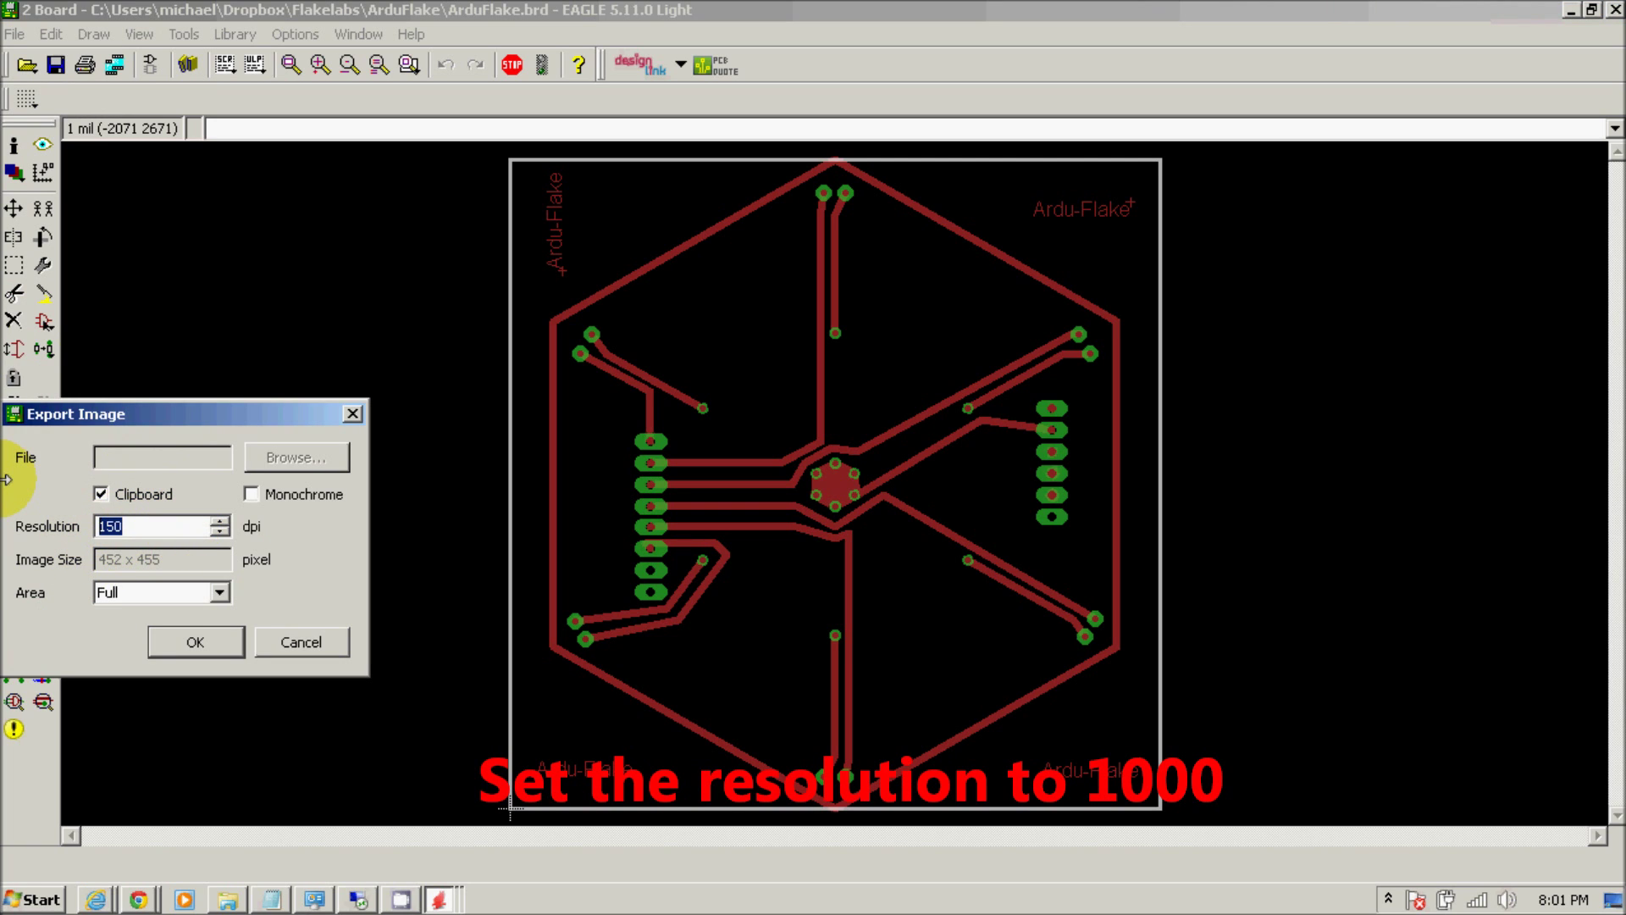
type("10")
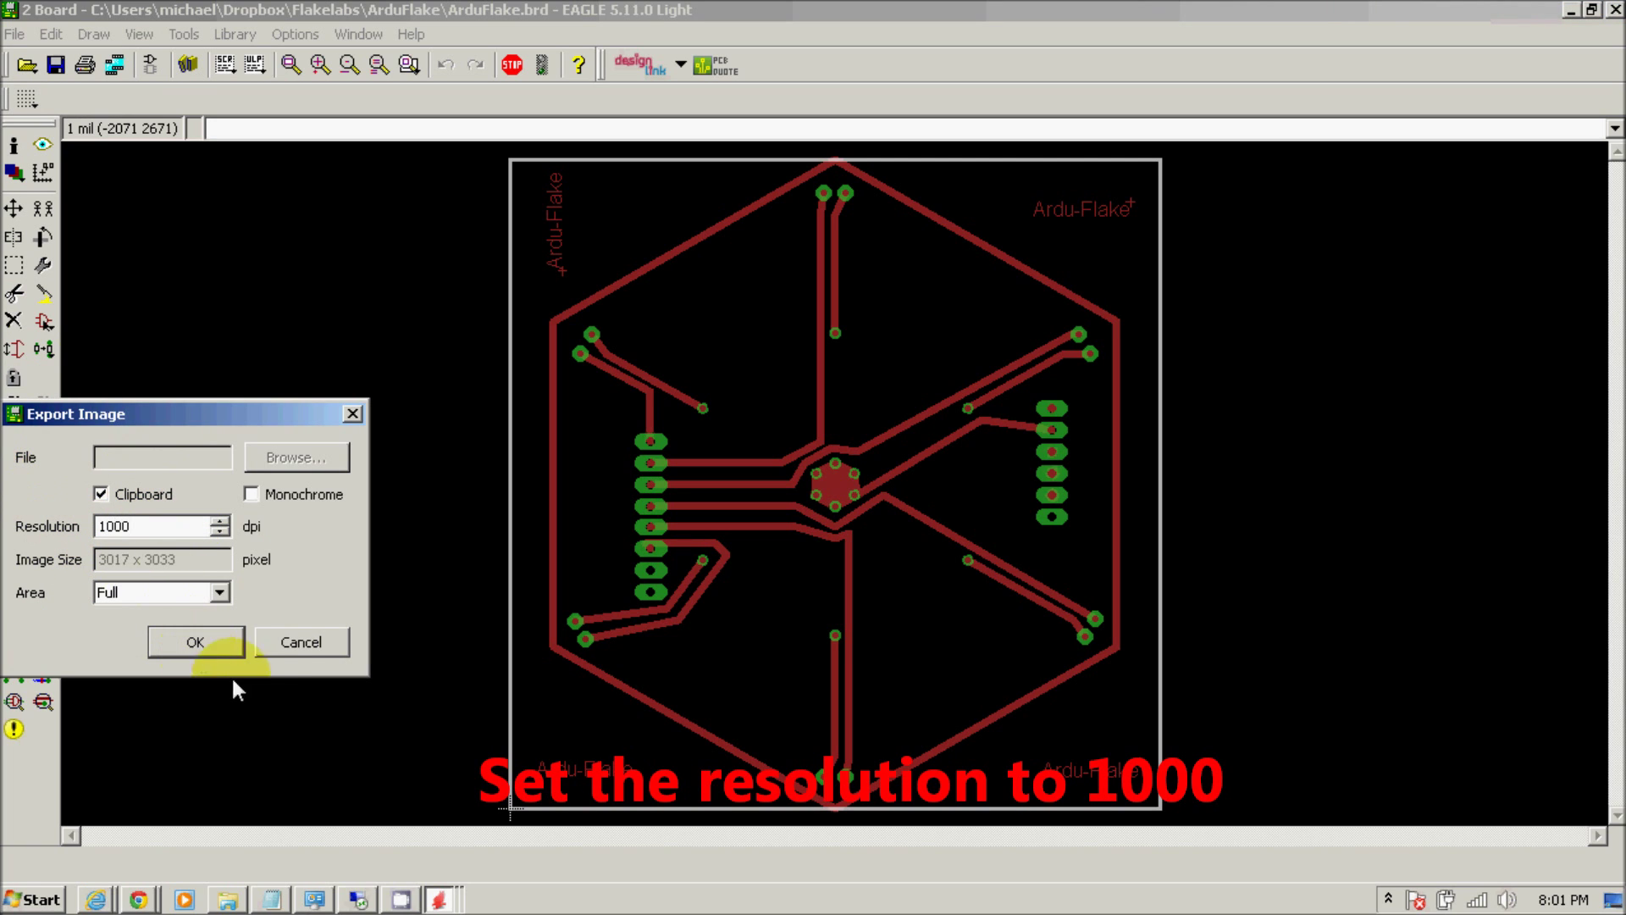
left_click(219, 639)
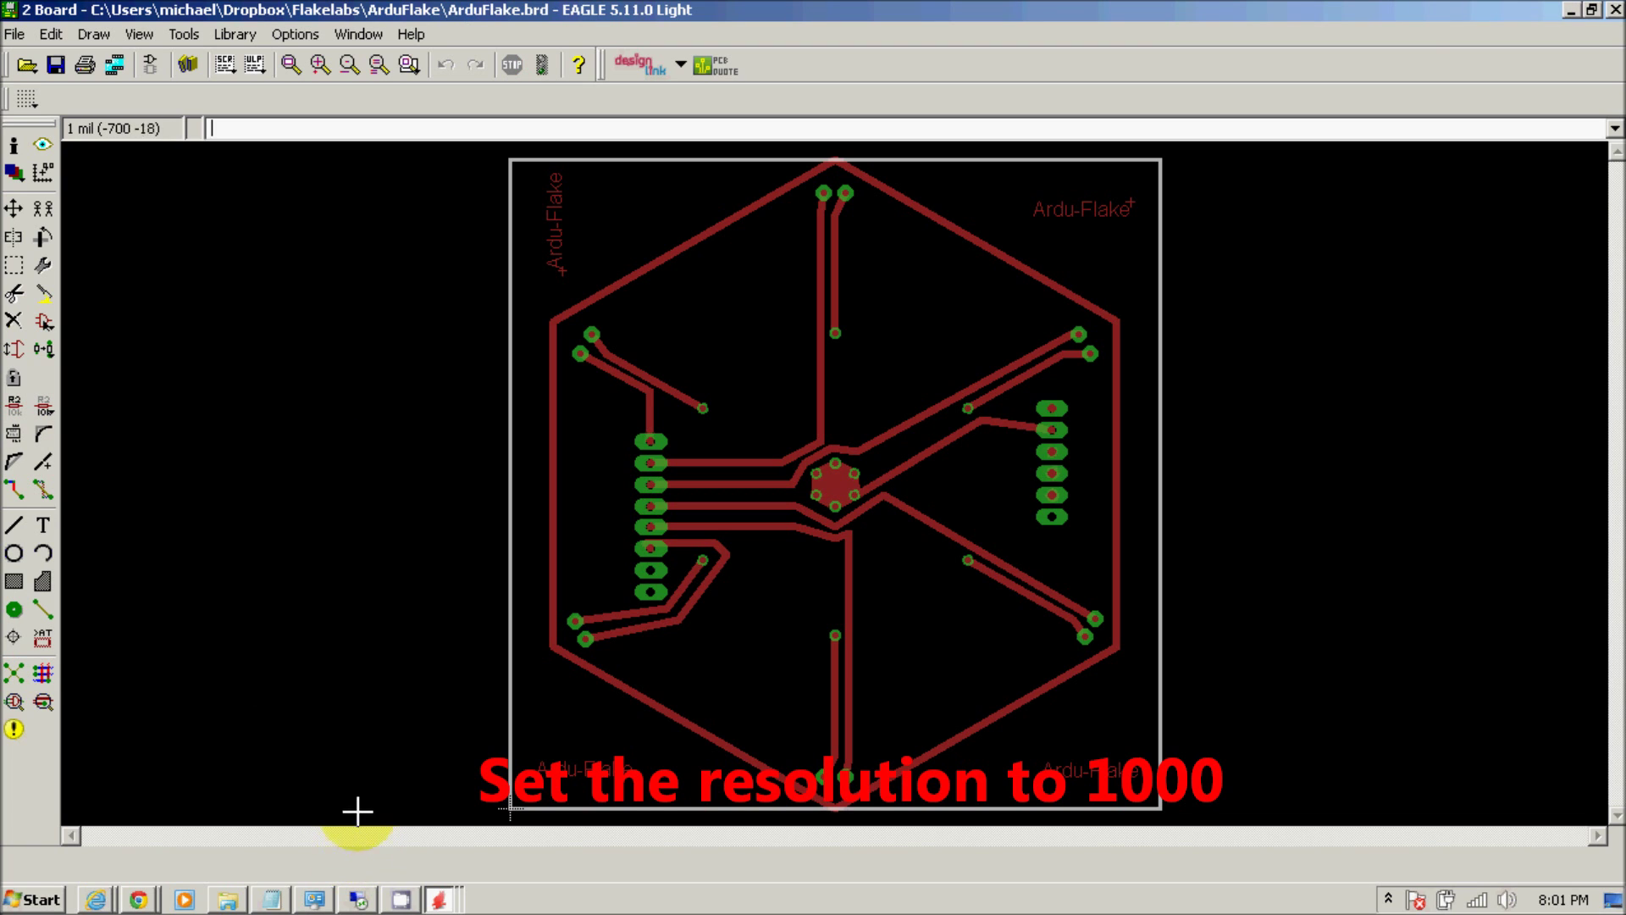
Launch Paint.NET and paste the exported board image, expanding the canvas to fit it.
key("super")
type("o")
key("BackSpace")
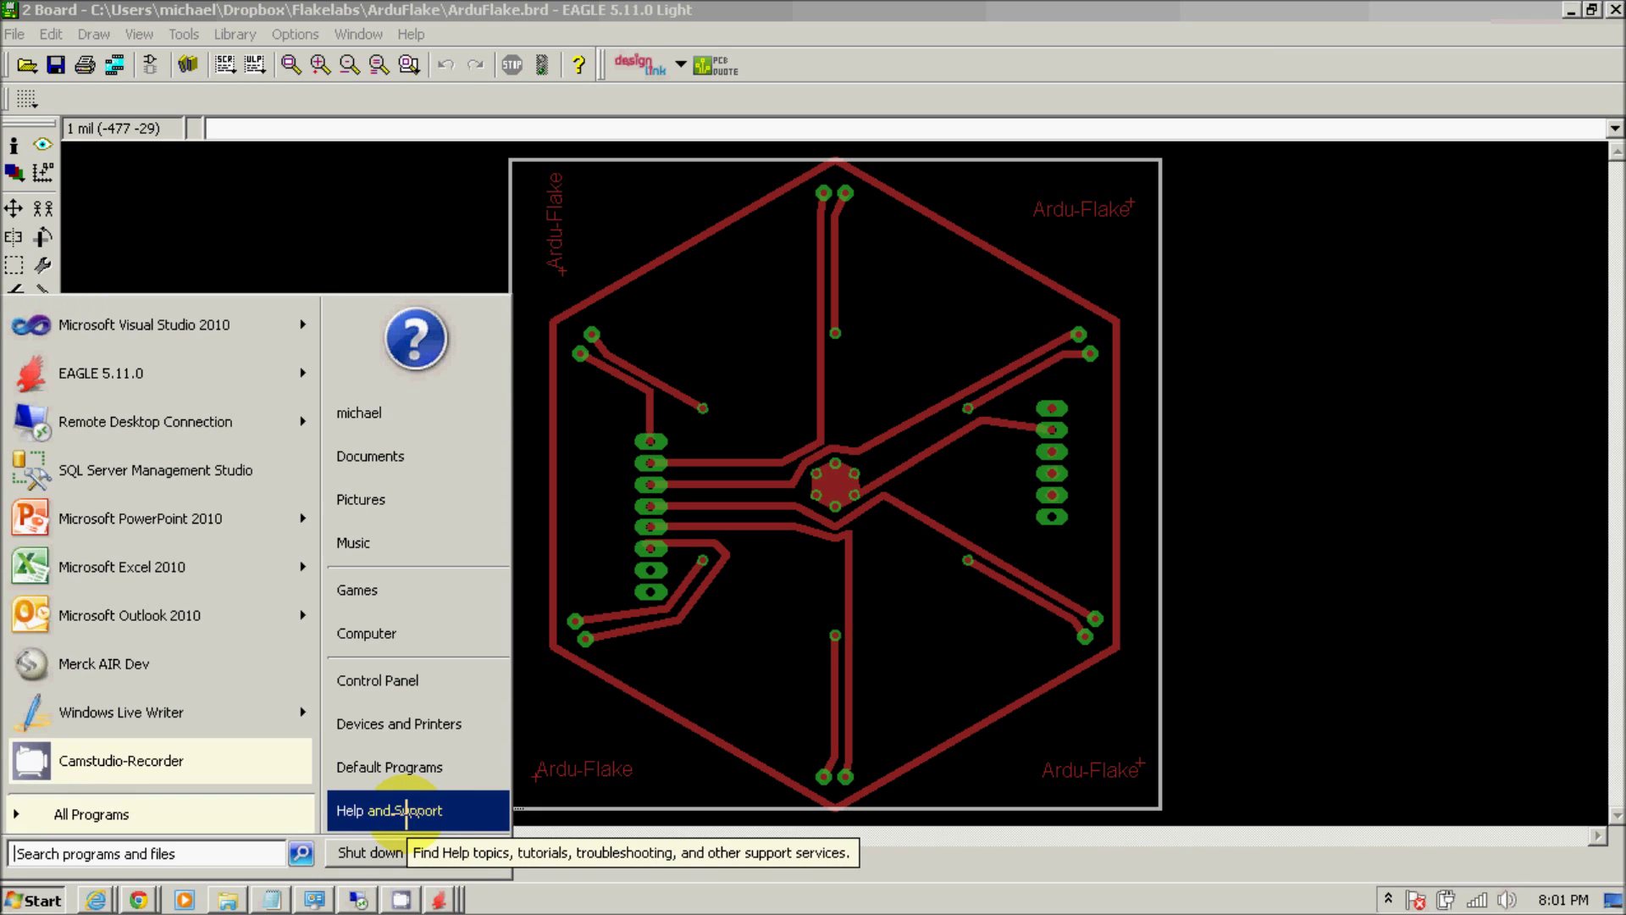
type("paint")
key("Return")
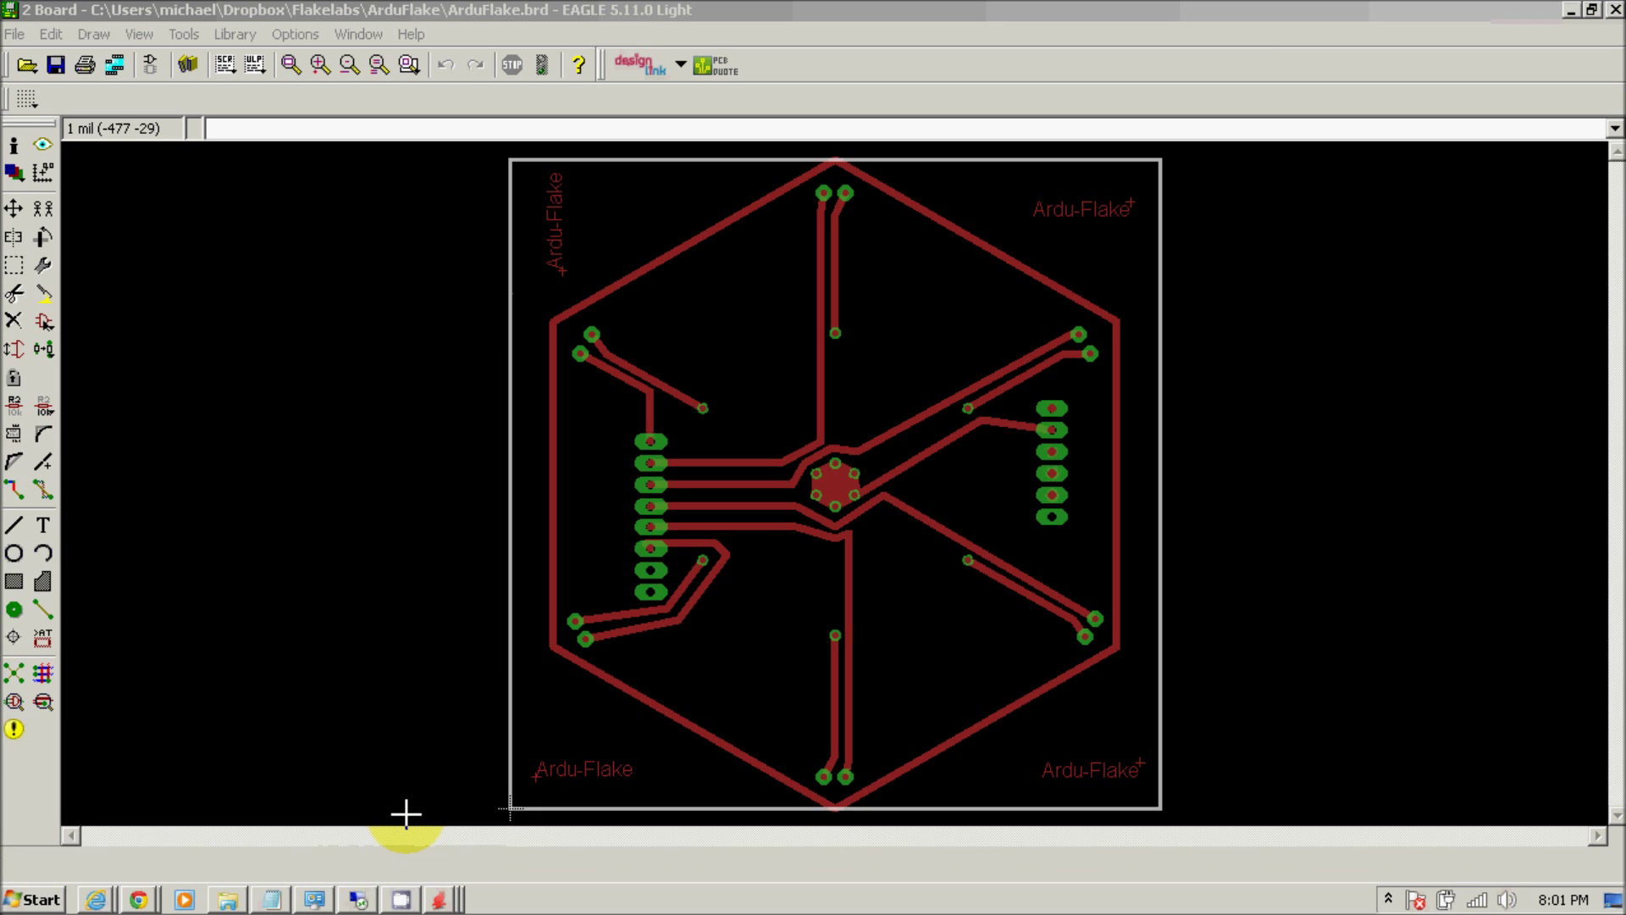
key("ctrl+v")
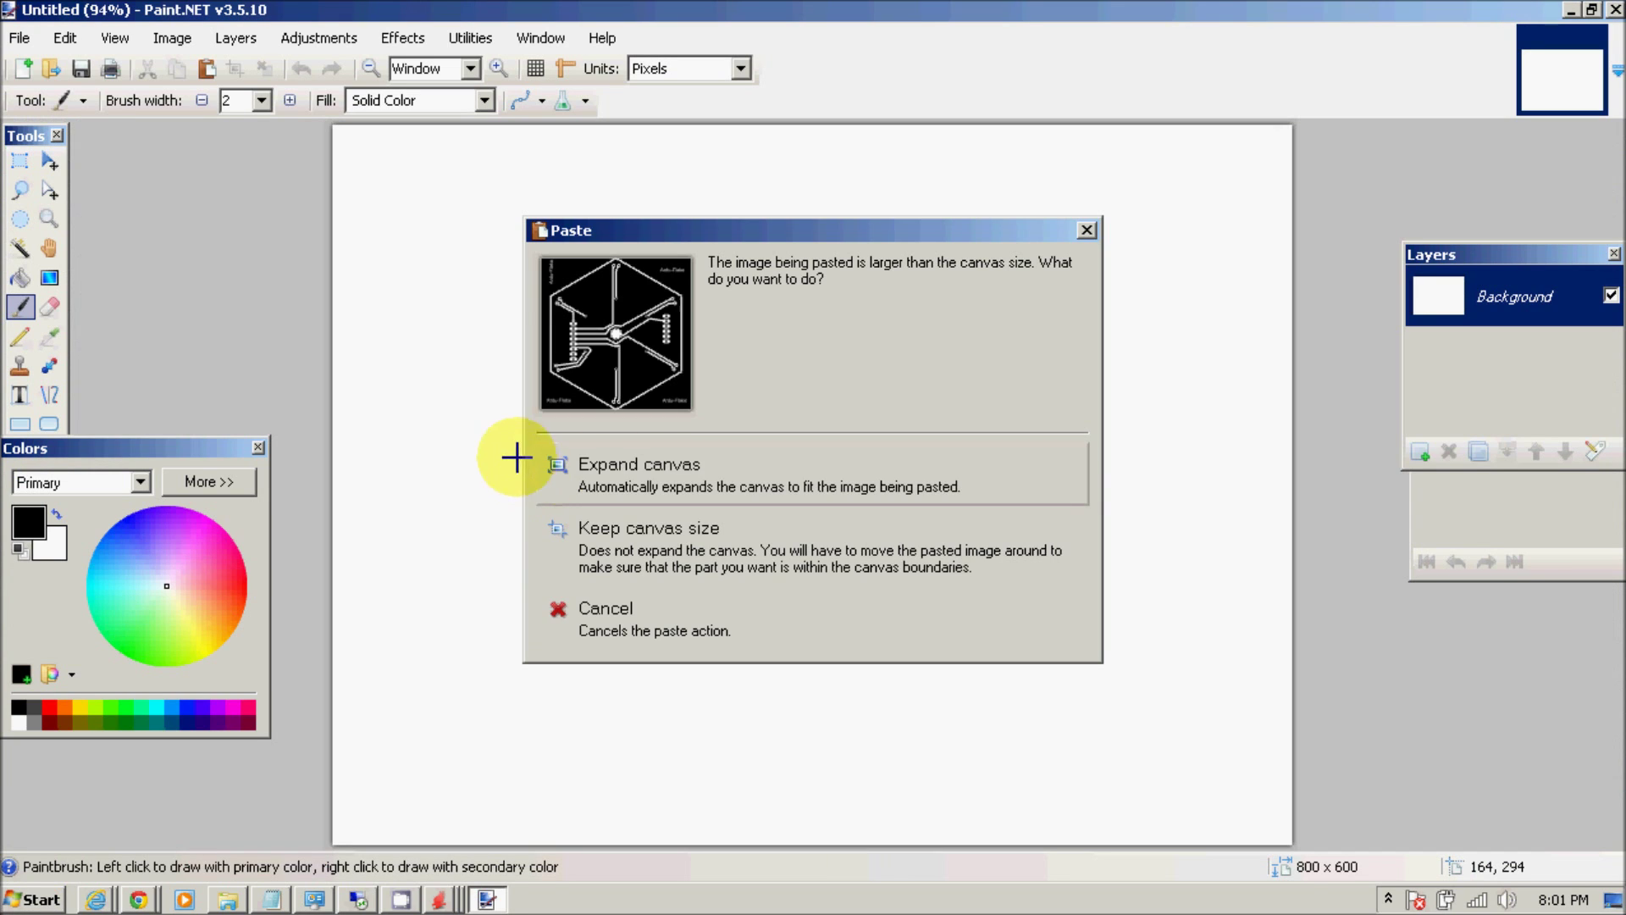
left_click(644, 465)
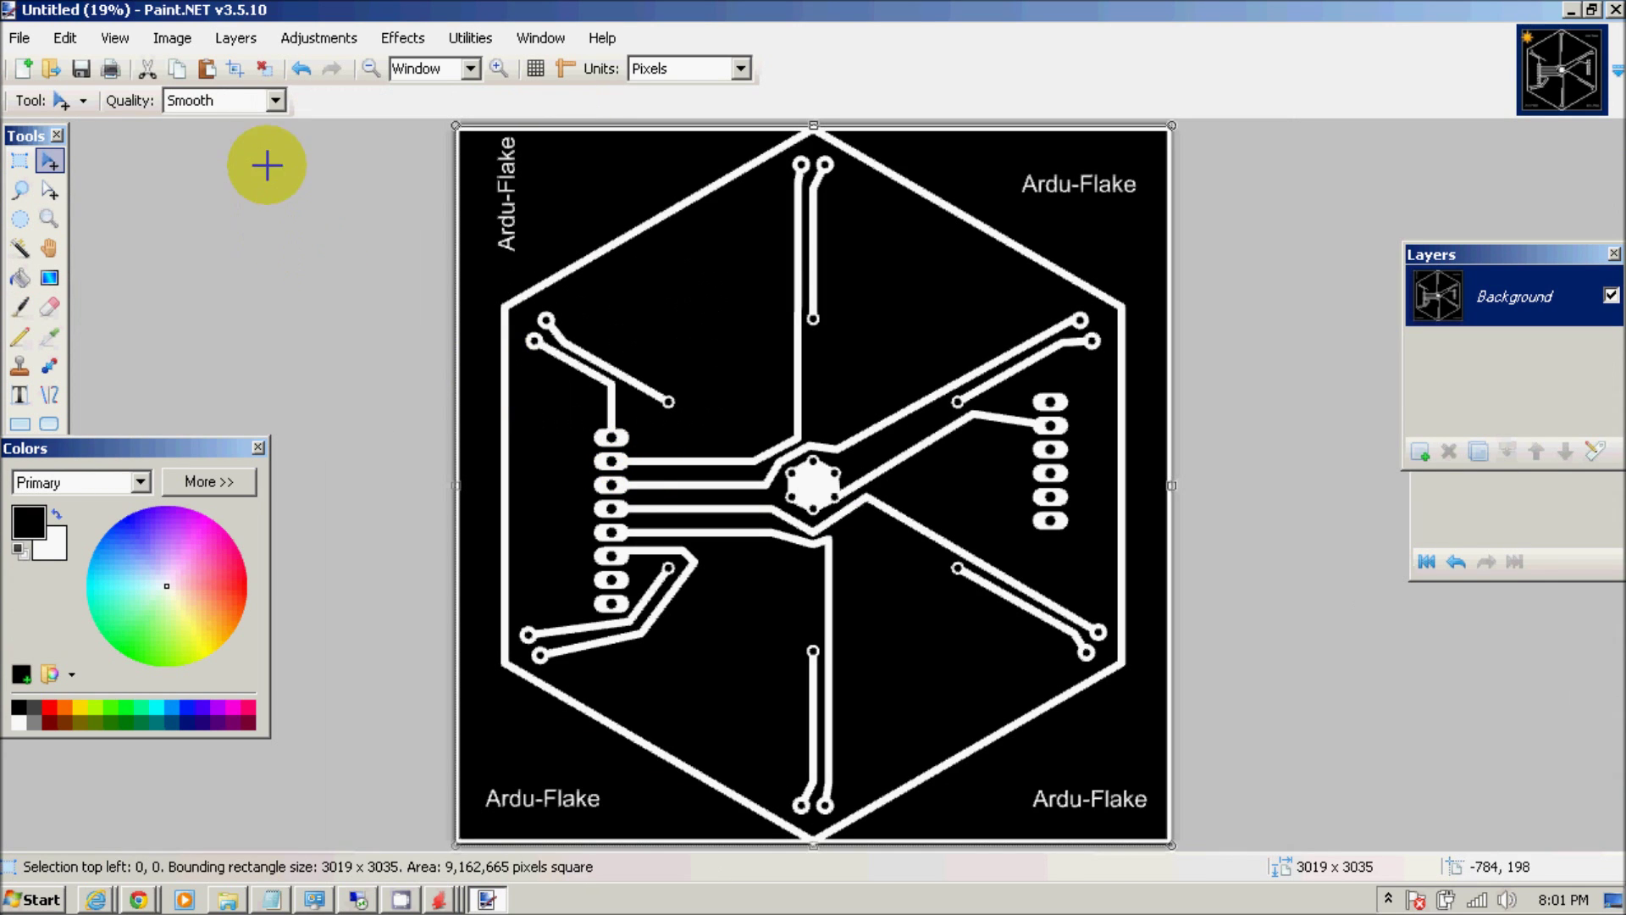
Crop the canvas to the pasted selection and flip the whole board image vertically.
left_click(174, 39)
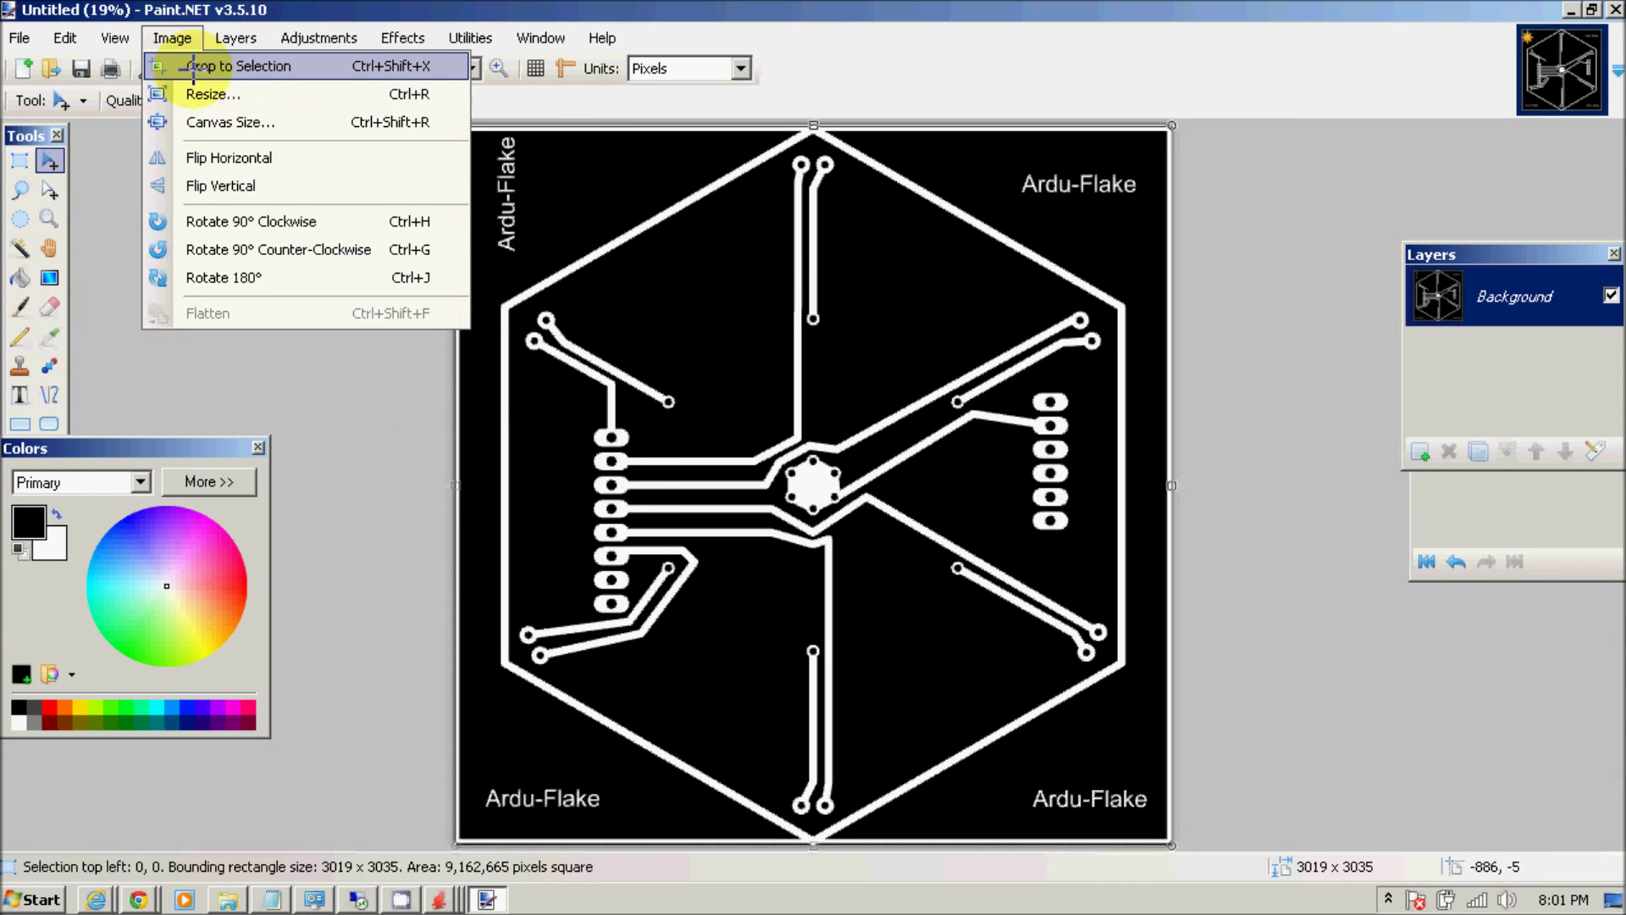
left_click(194, 75)
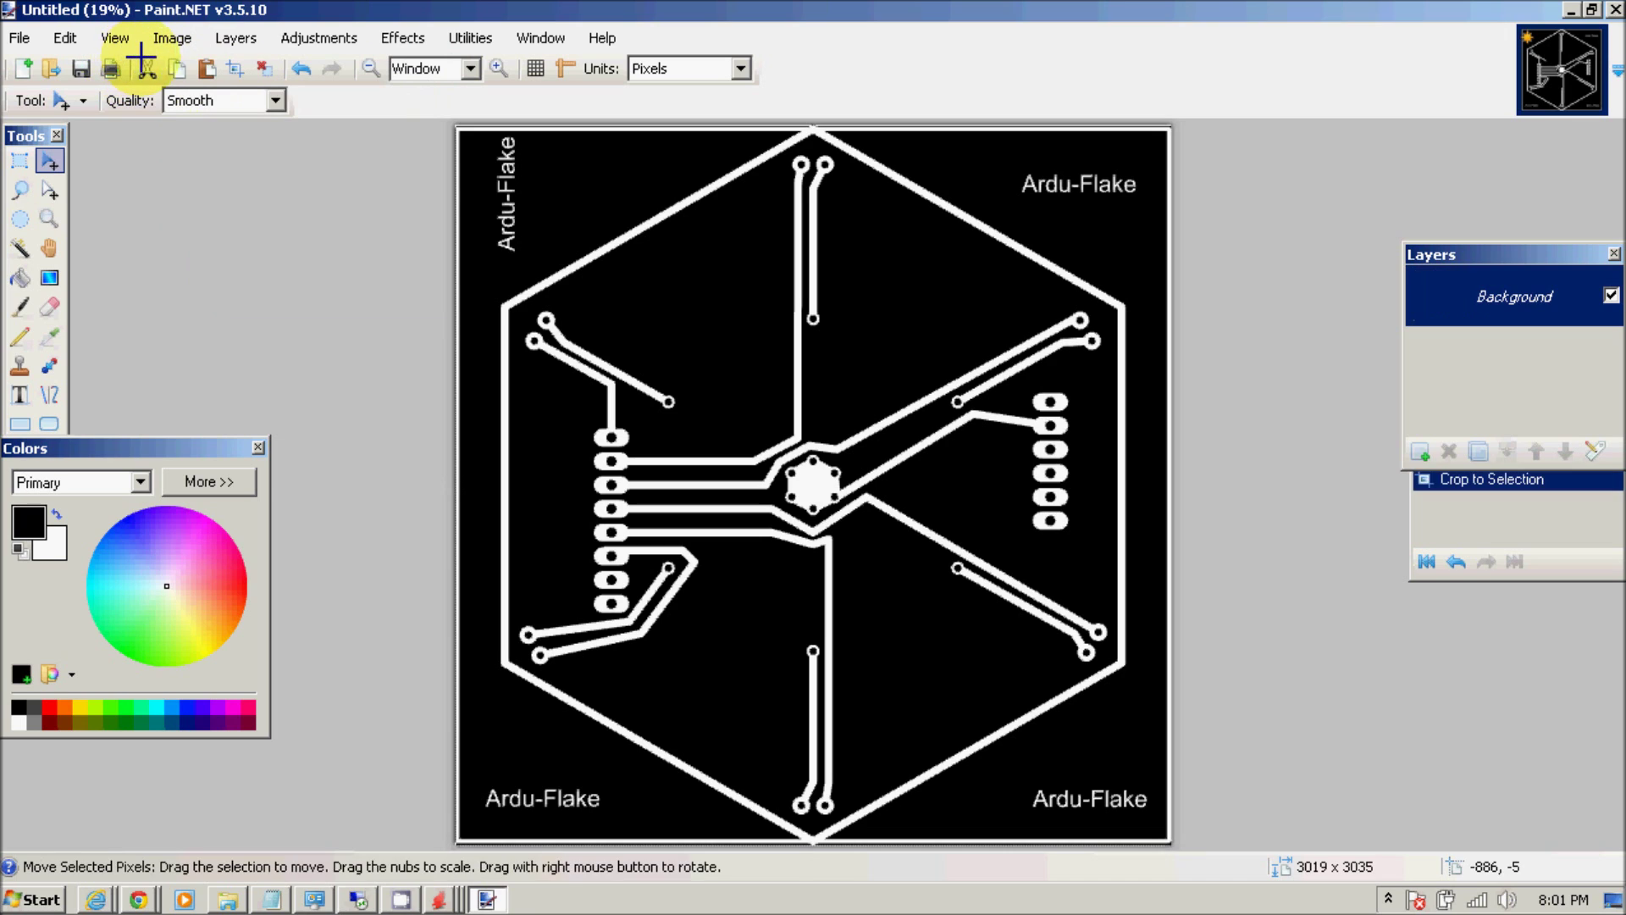
left_click(165, 40)
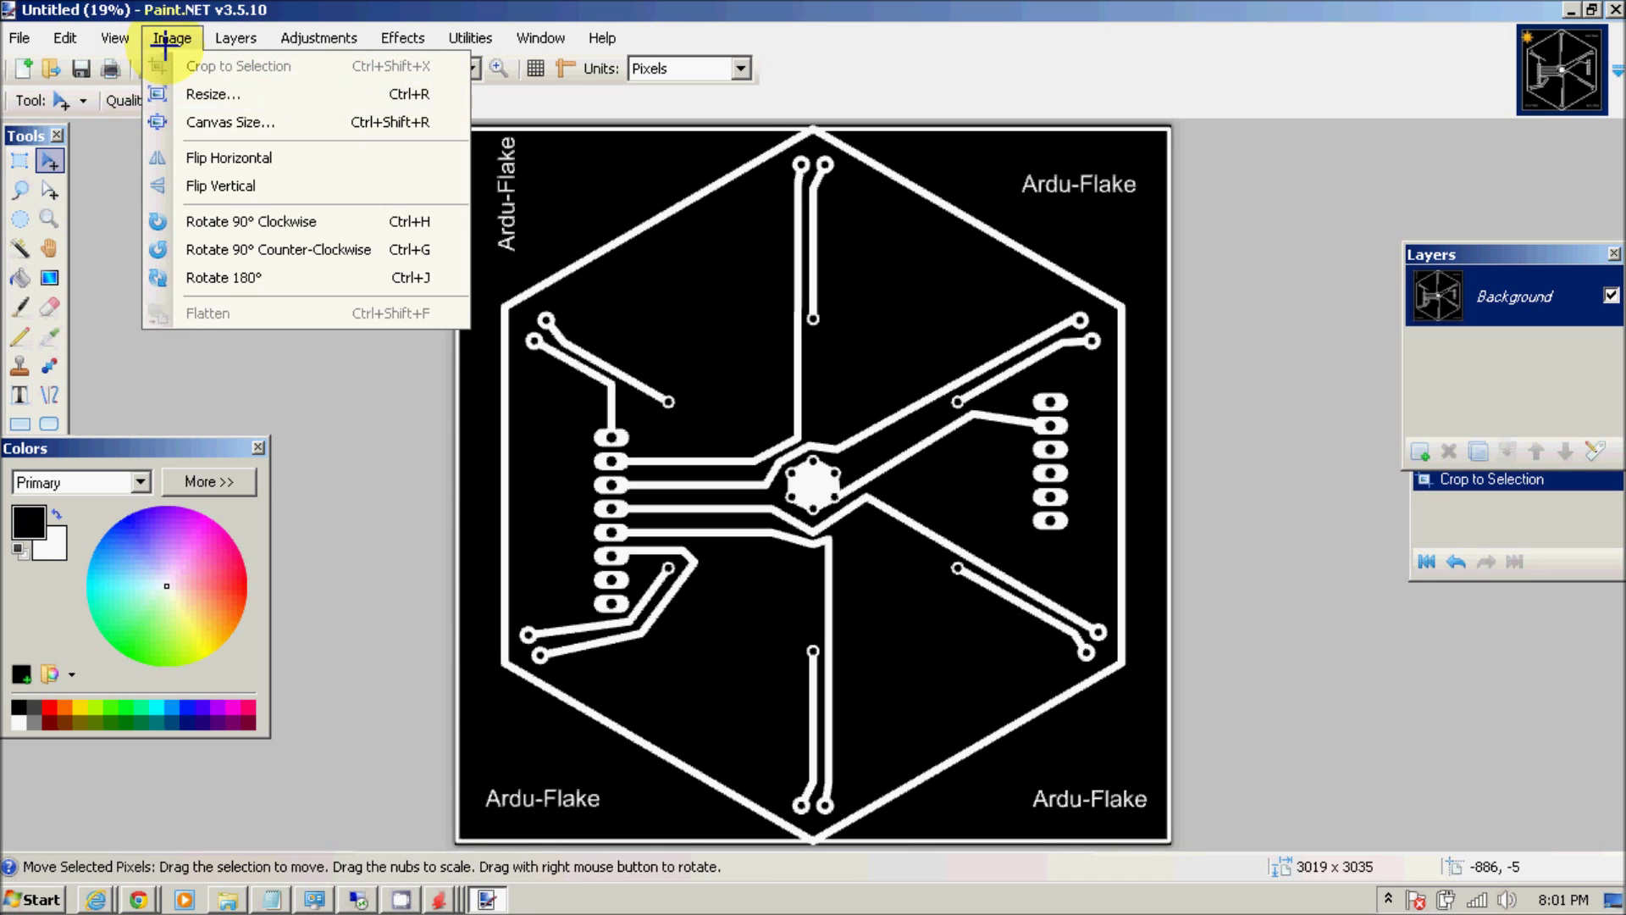
left_click(221, 183)
Save the flipped image as OriginalBase.png in the ArduFlake folder with auto-detected bit depth.
left_click(20, 38)
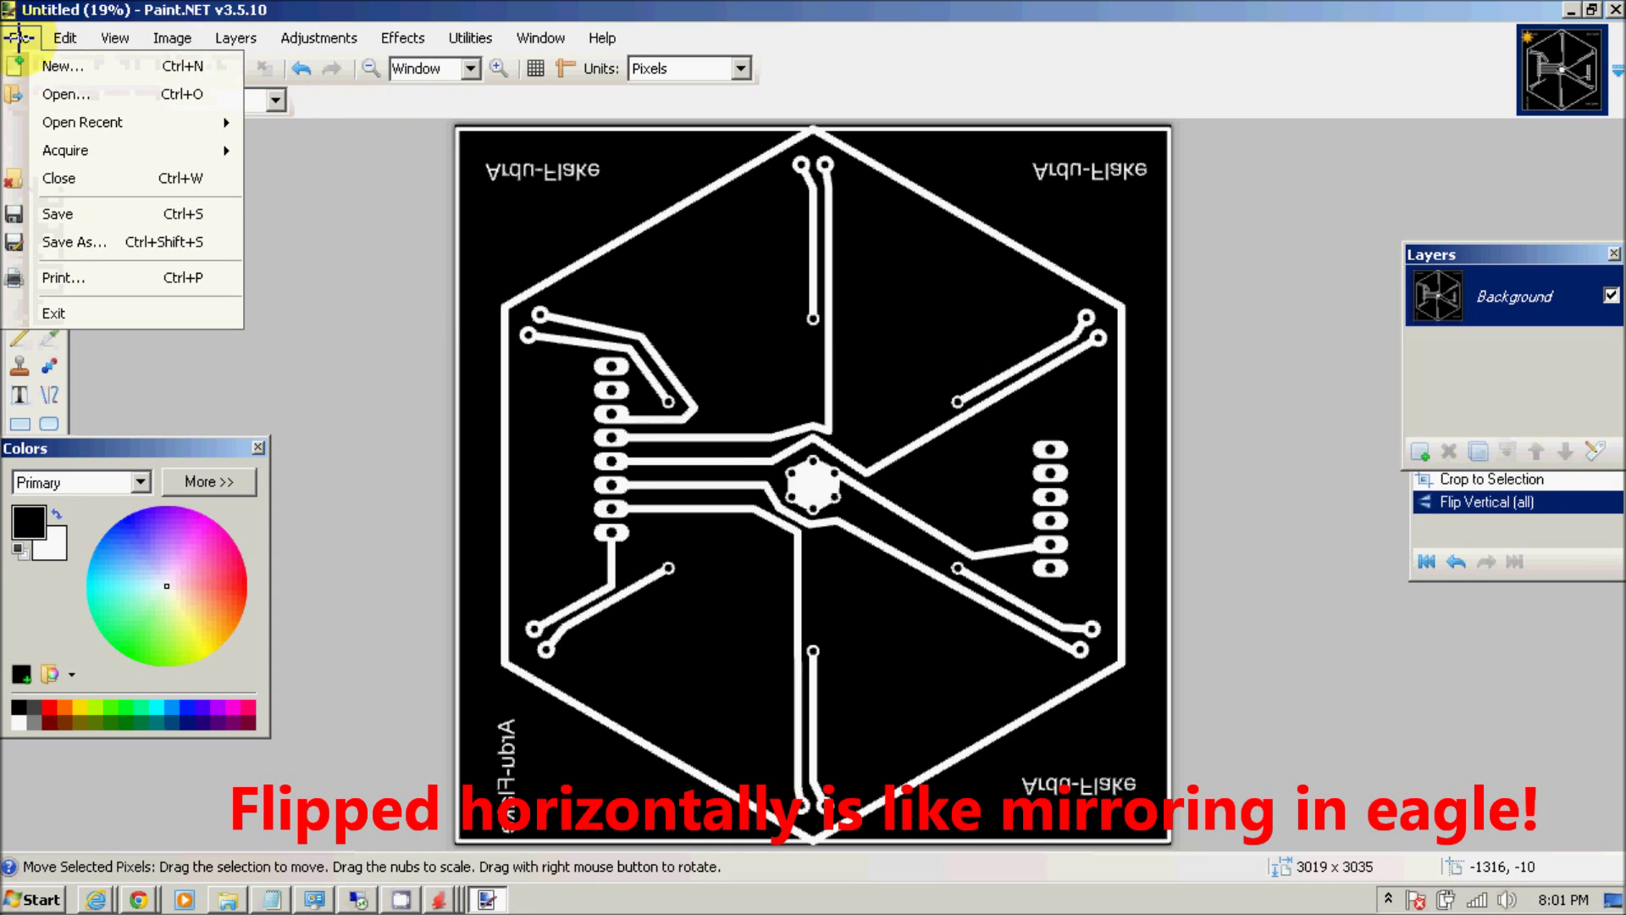
left_click(79, 241)
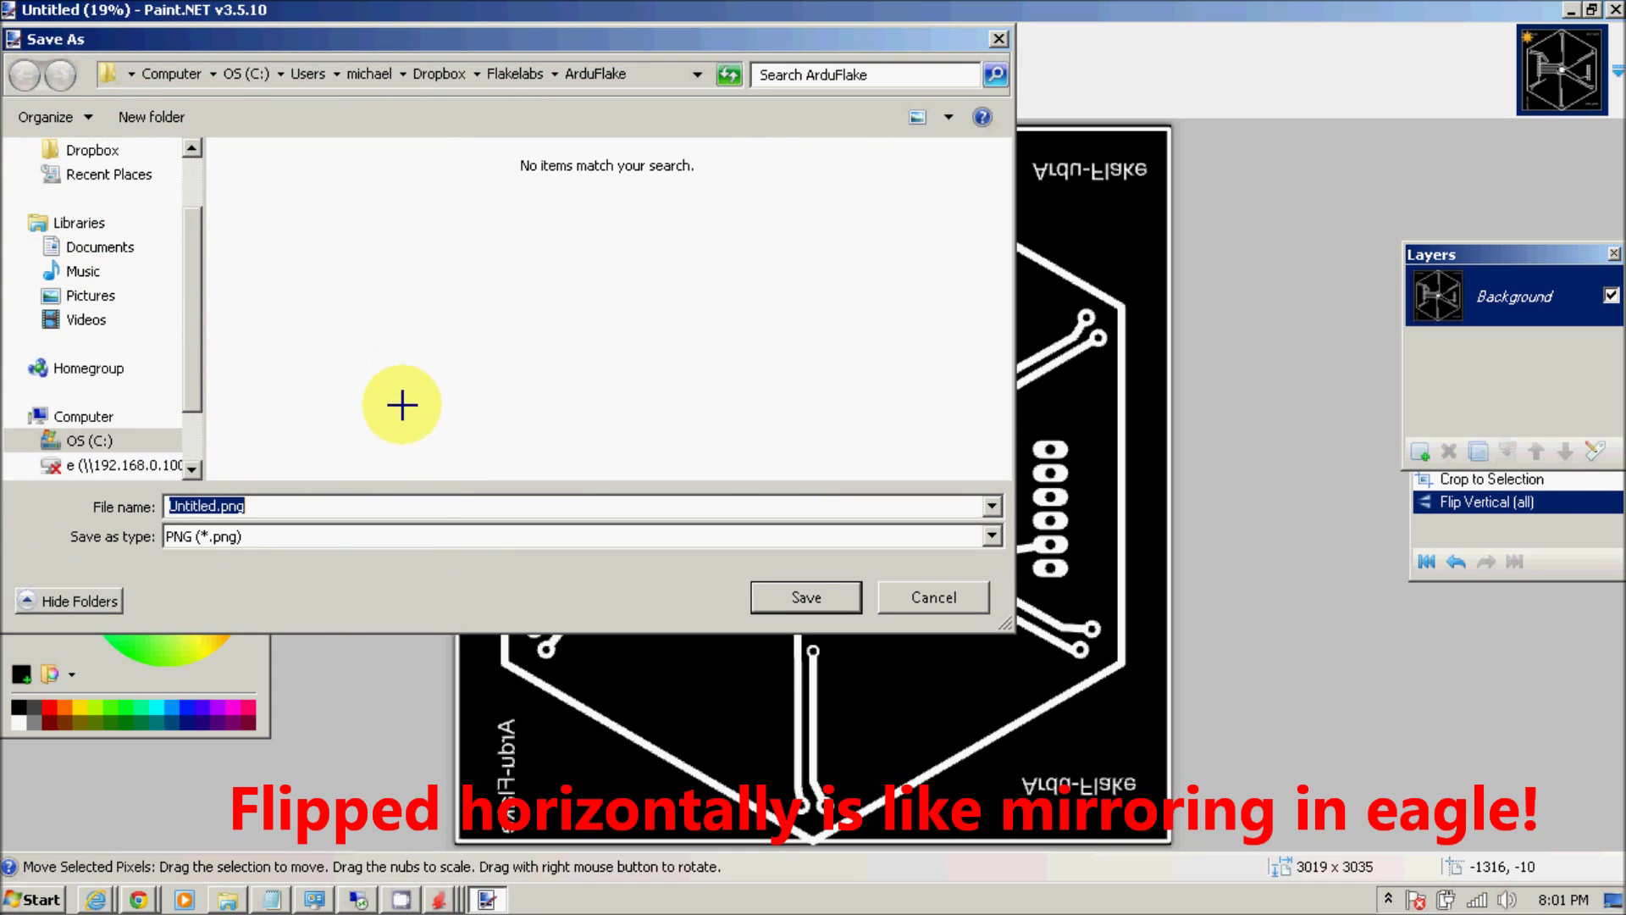
left_click(222, 506)
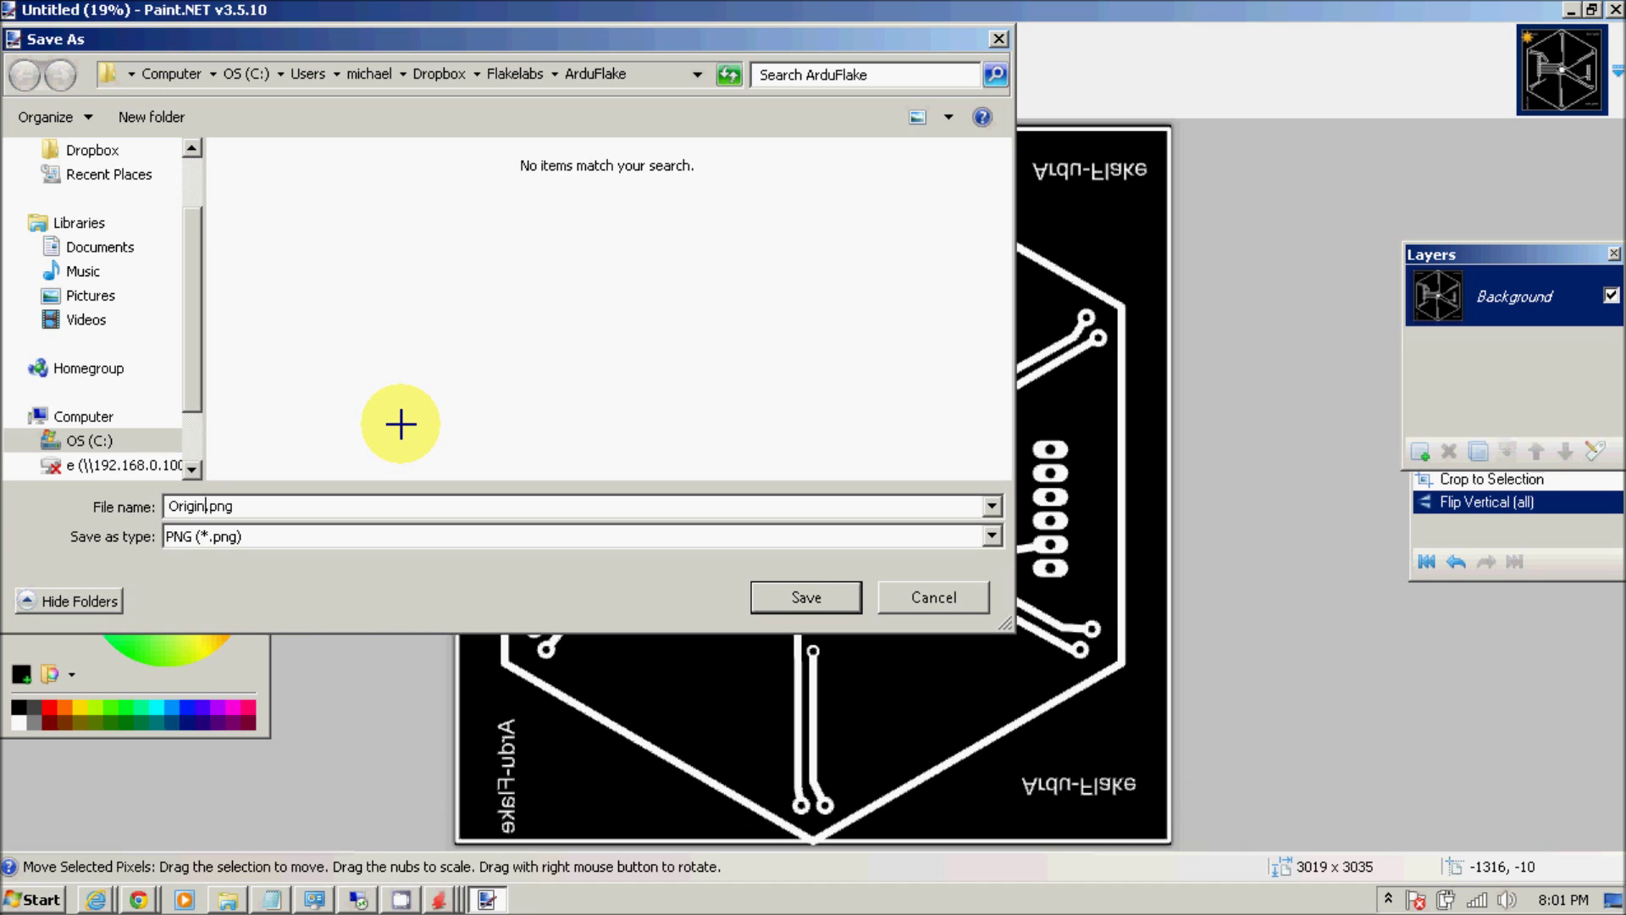
type("OriginalBase")
key("Return")
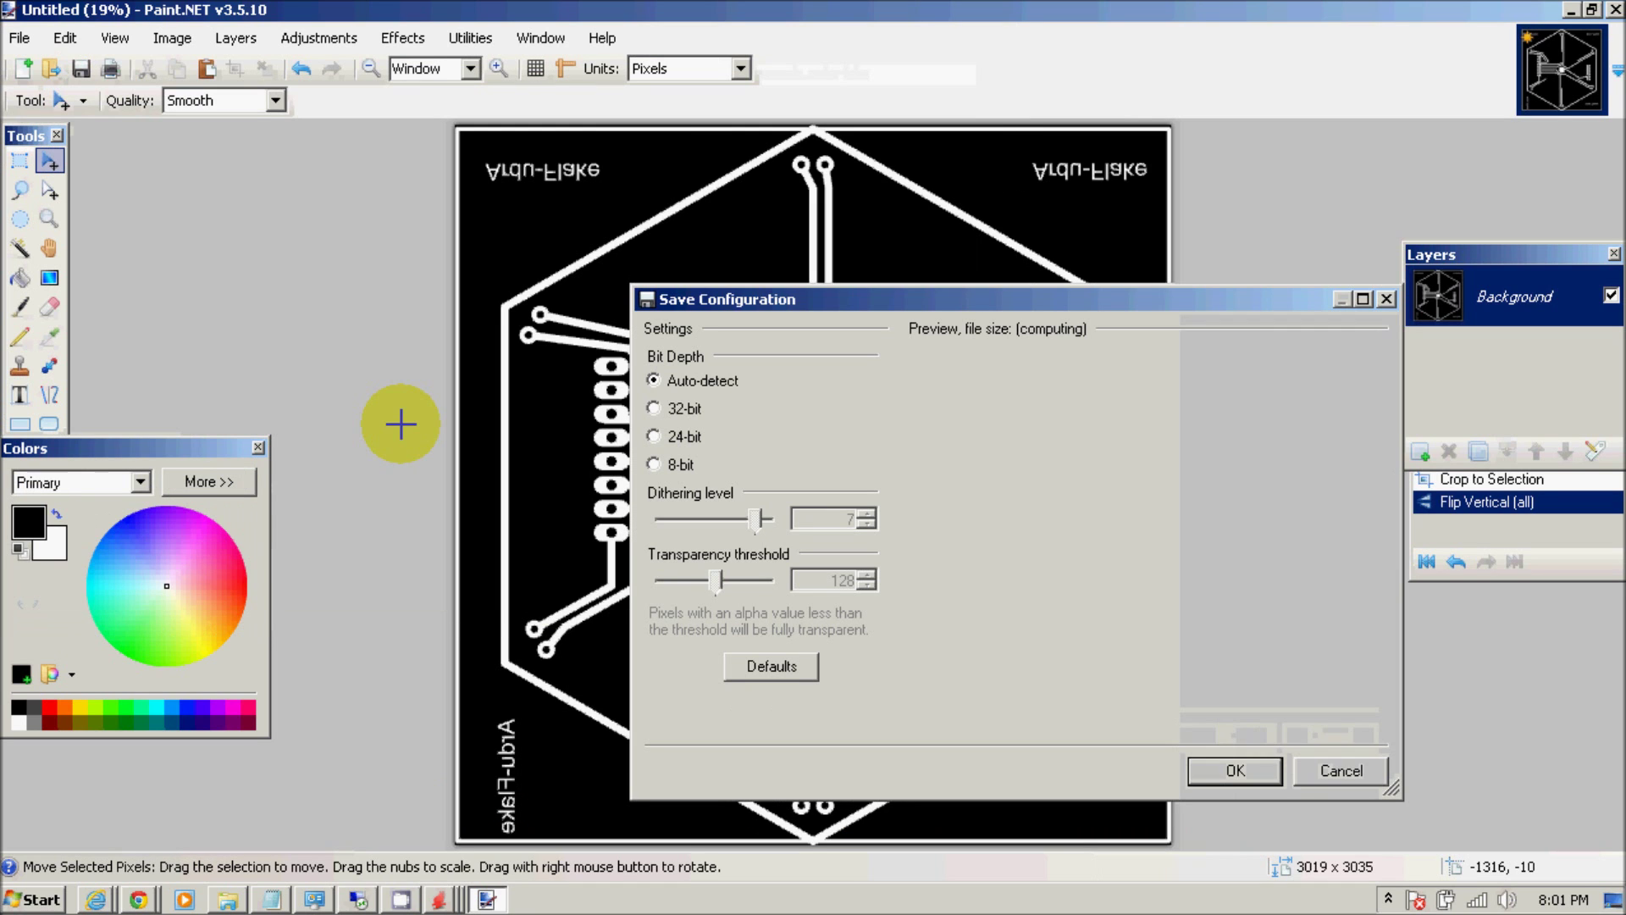
left_click(1239, 769)
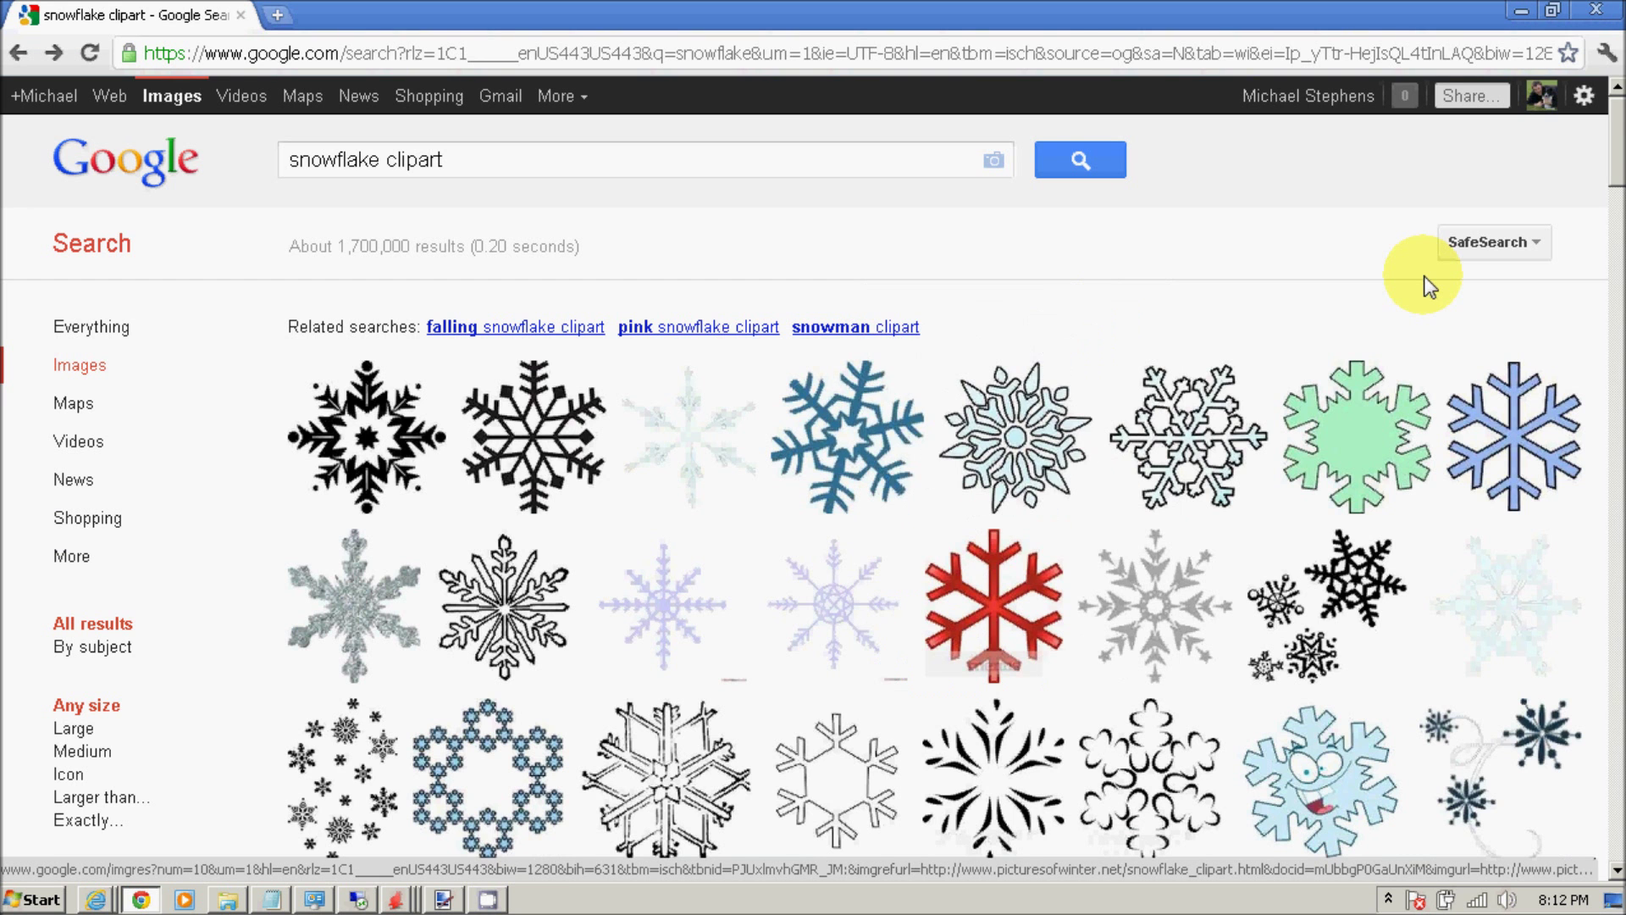
In Chrome's Google Images results for snowflake clipart, open the black snowflake clipartofsnow-3.jpg from picturesofwinter.net.
double_click(642, 145)
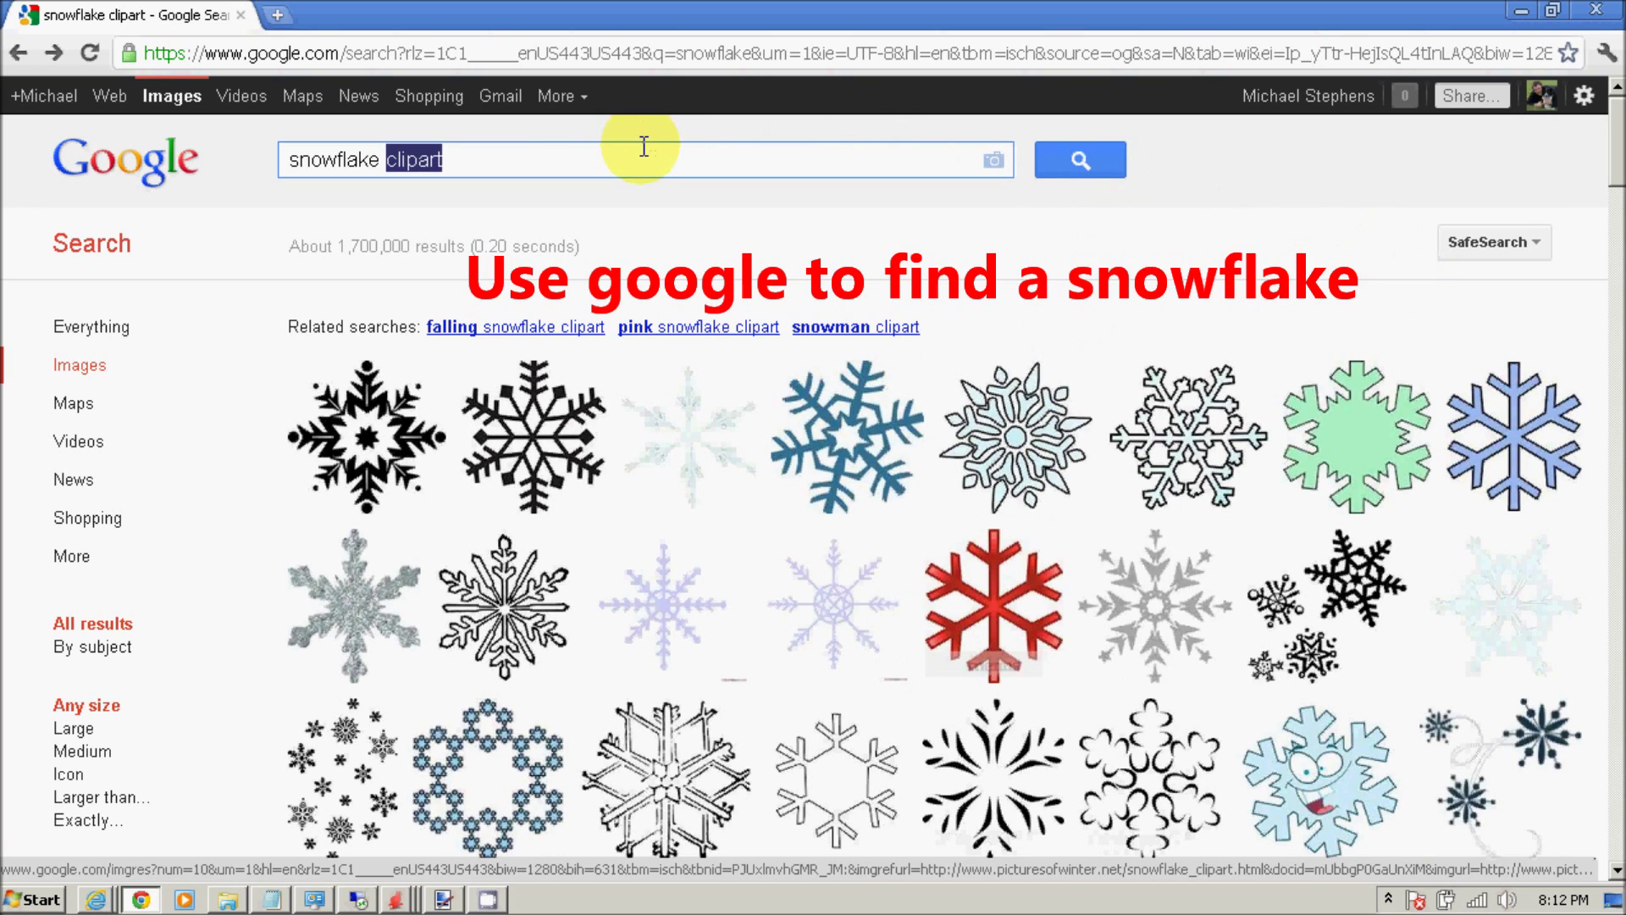
left_click_drag(471, 161, 248, 149)
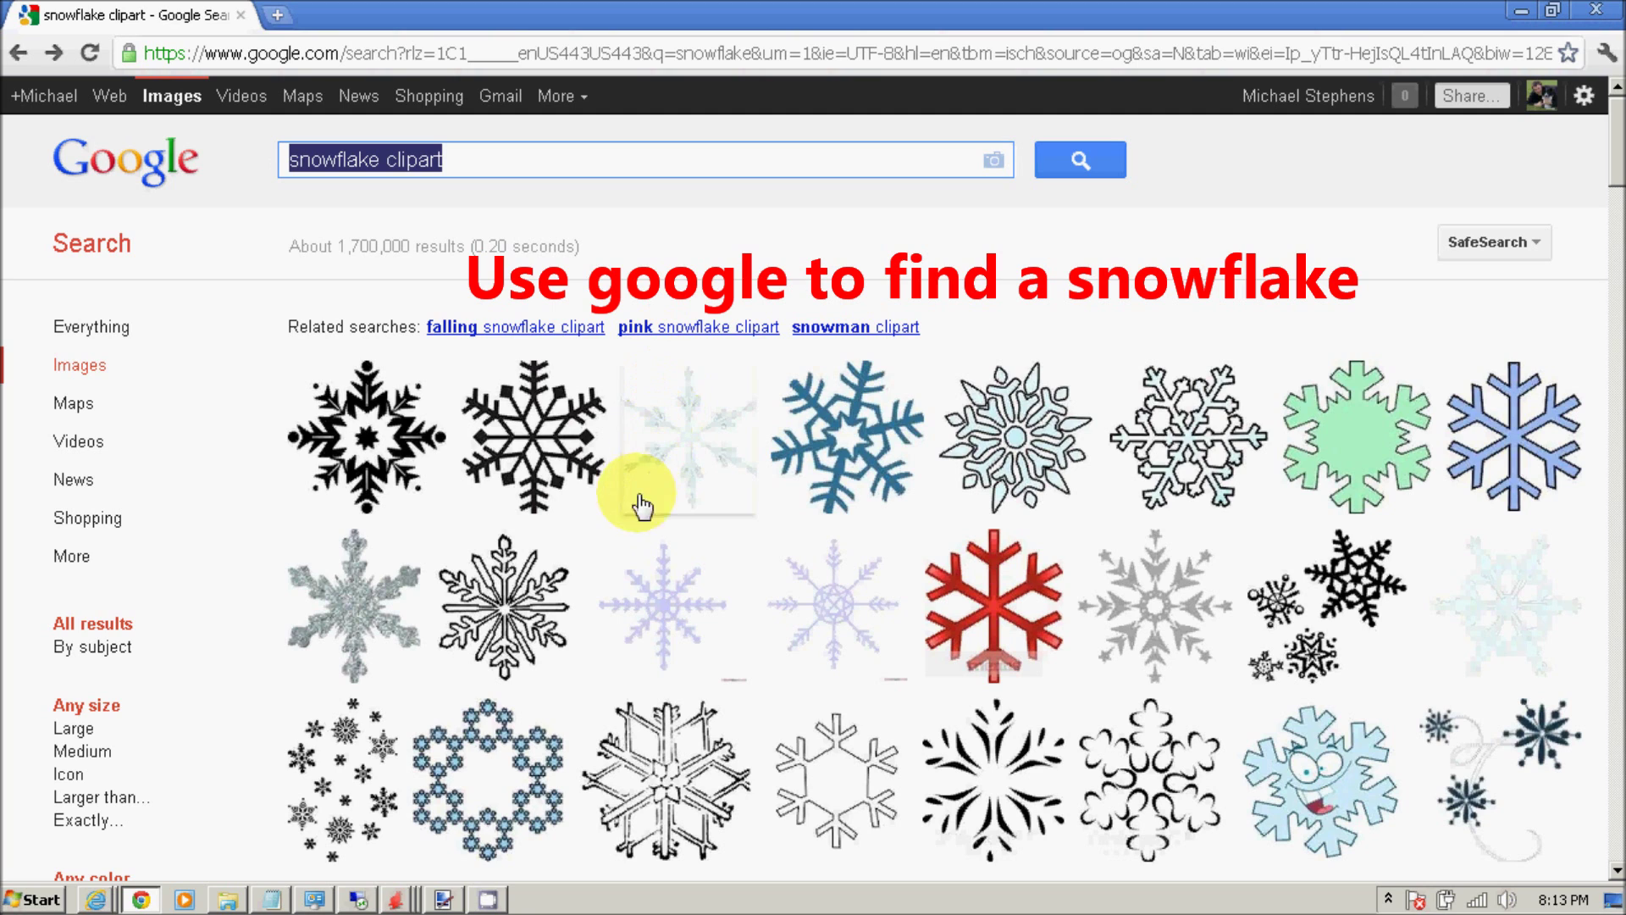
mouse_move(573, 487)
mouse_move(884, 415)
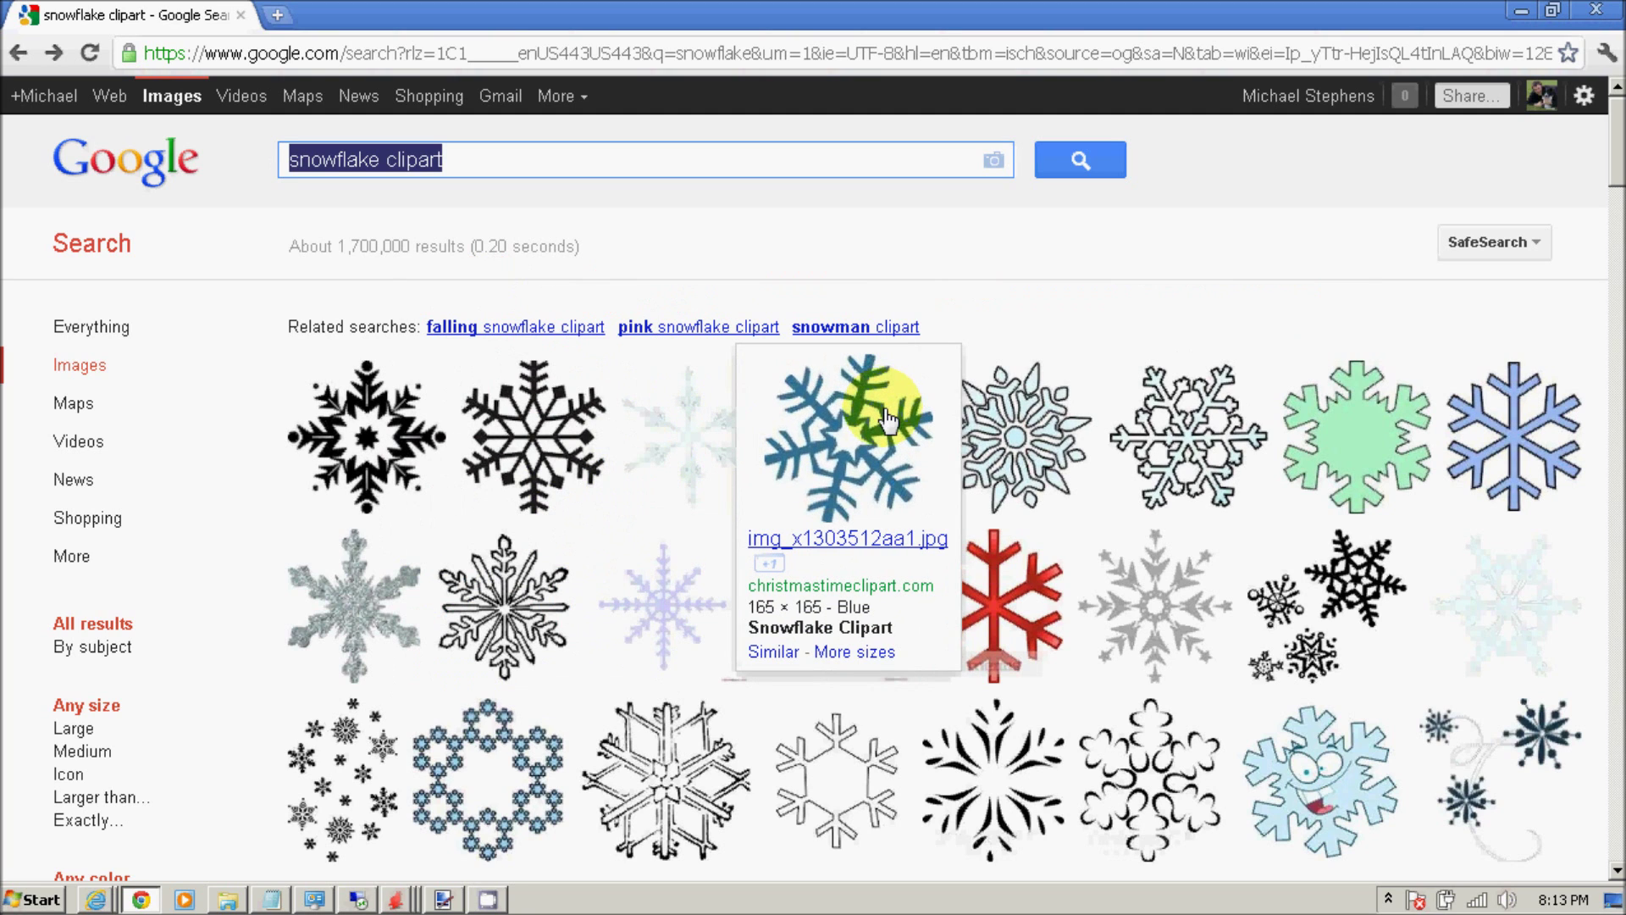
mouse_move(566, 409)
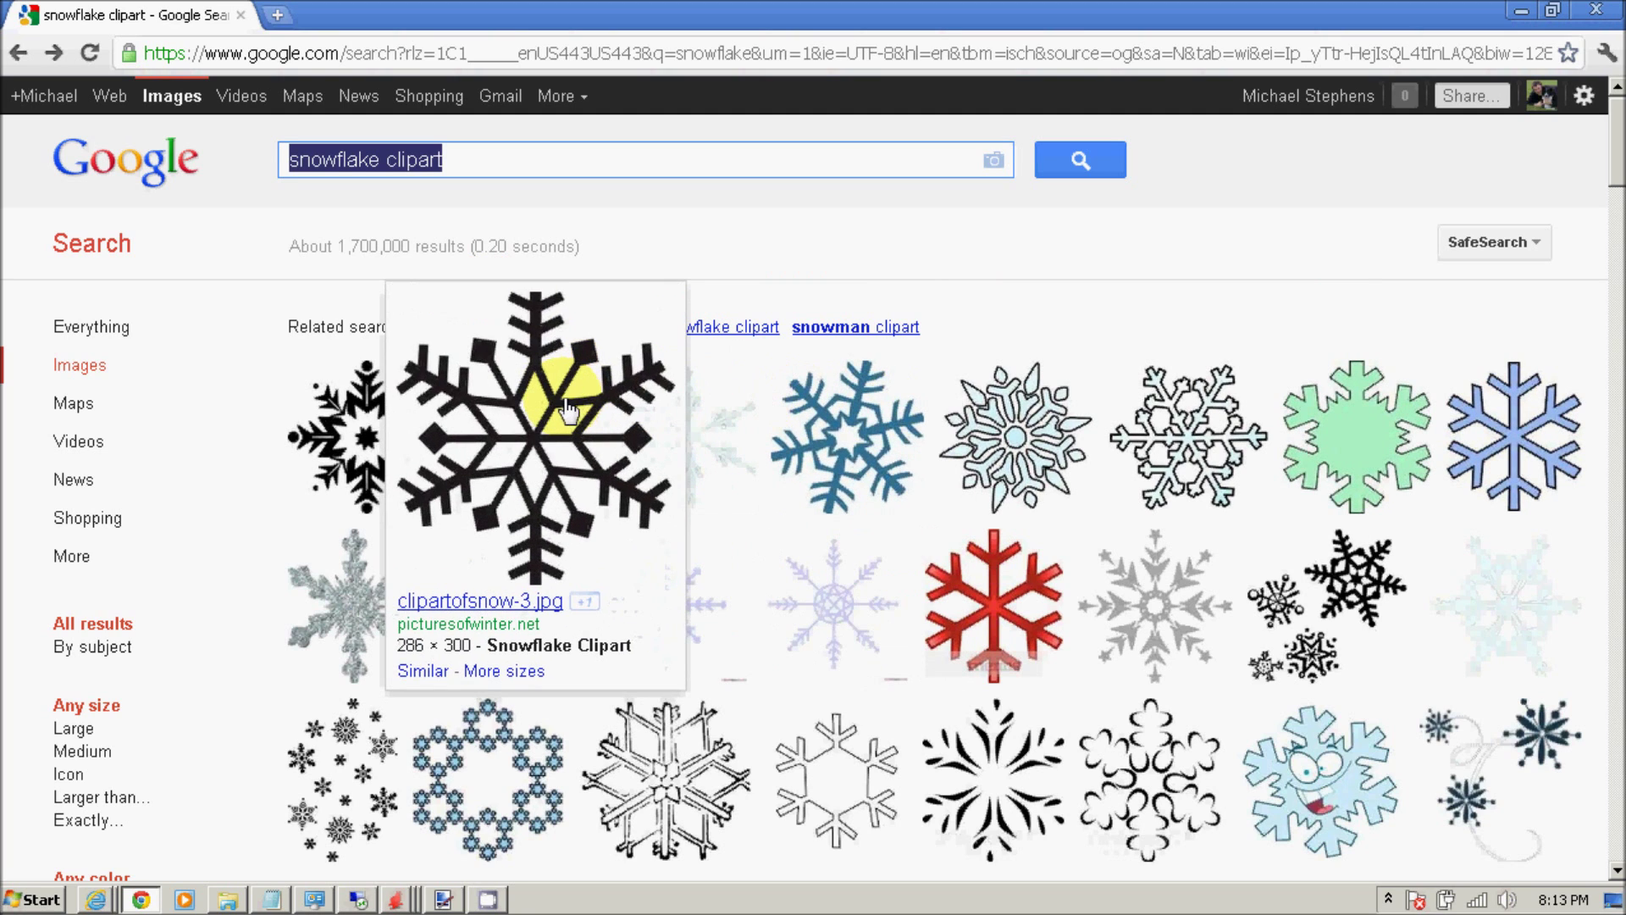
left_click(554, 411)
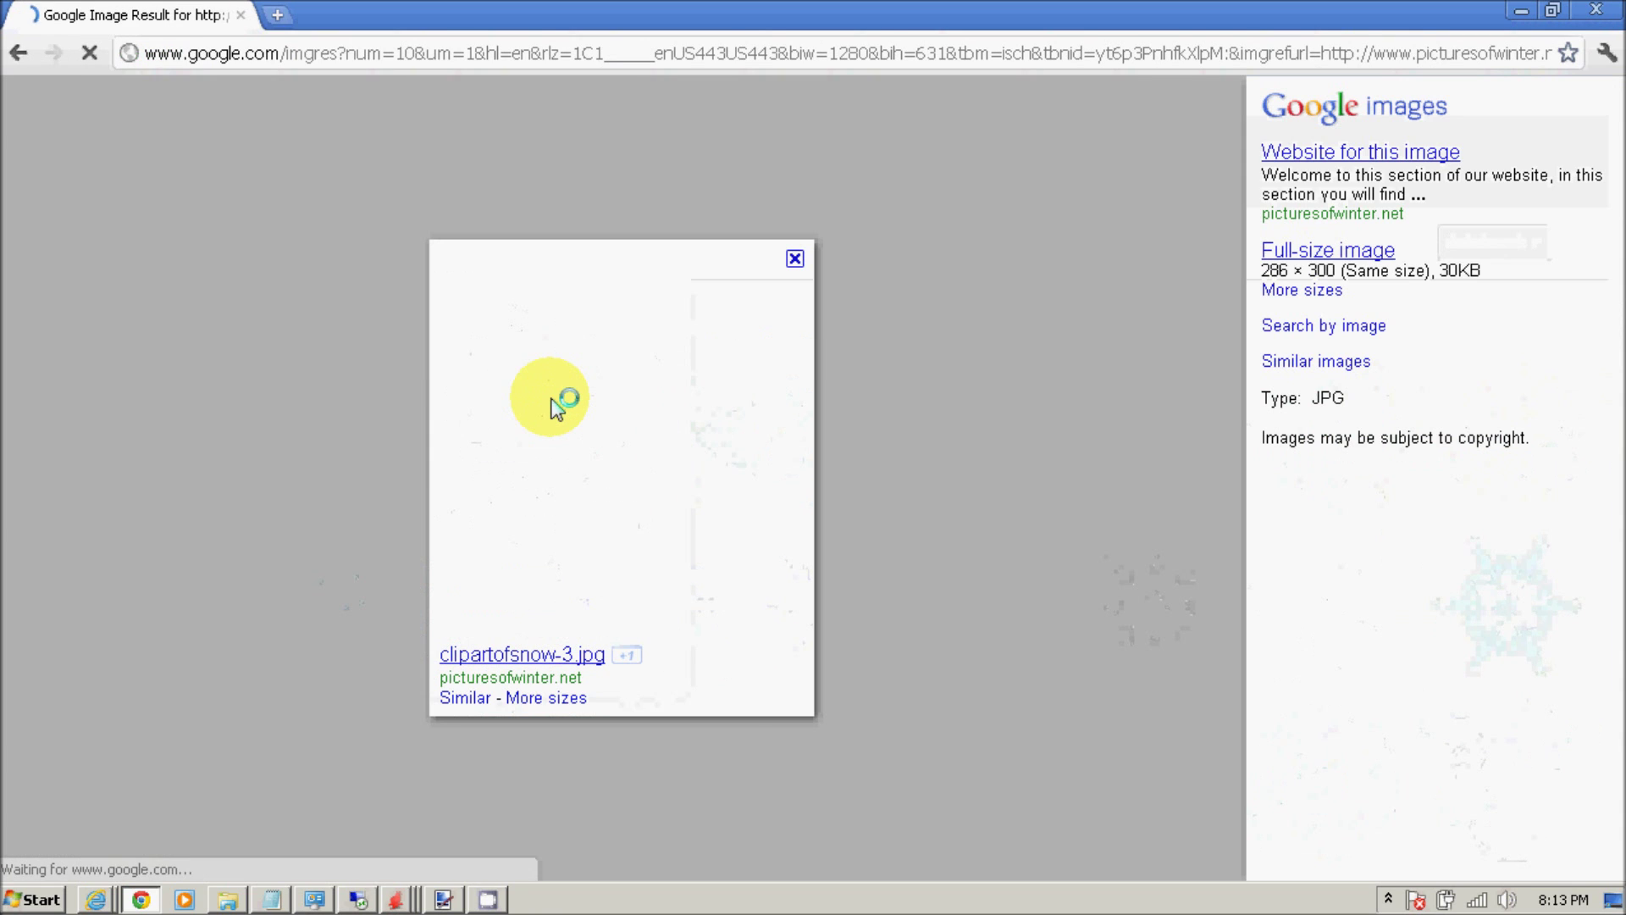
Open the full-size snowflake image and start saving it into the Dropbox Flakelabs\ArduFlake folder.
left_click(1304, 251)
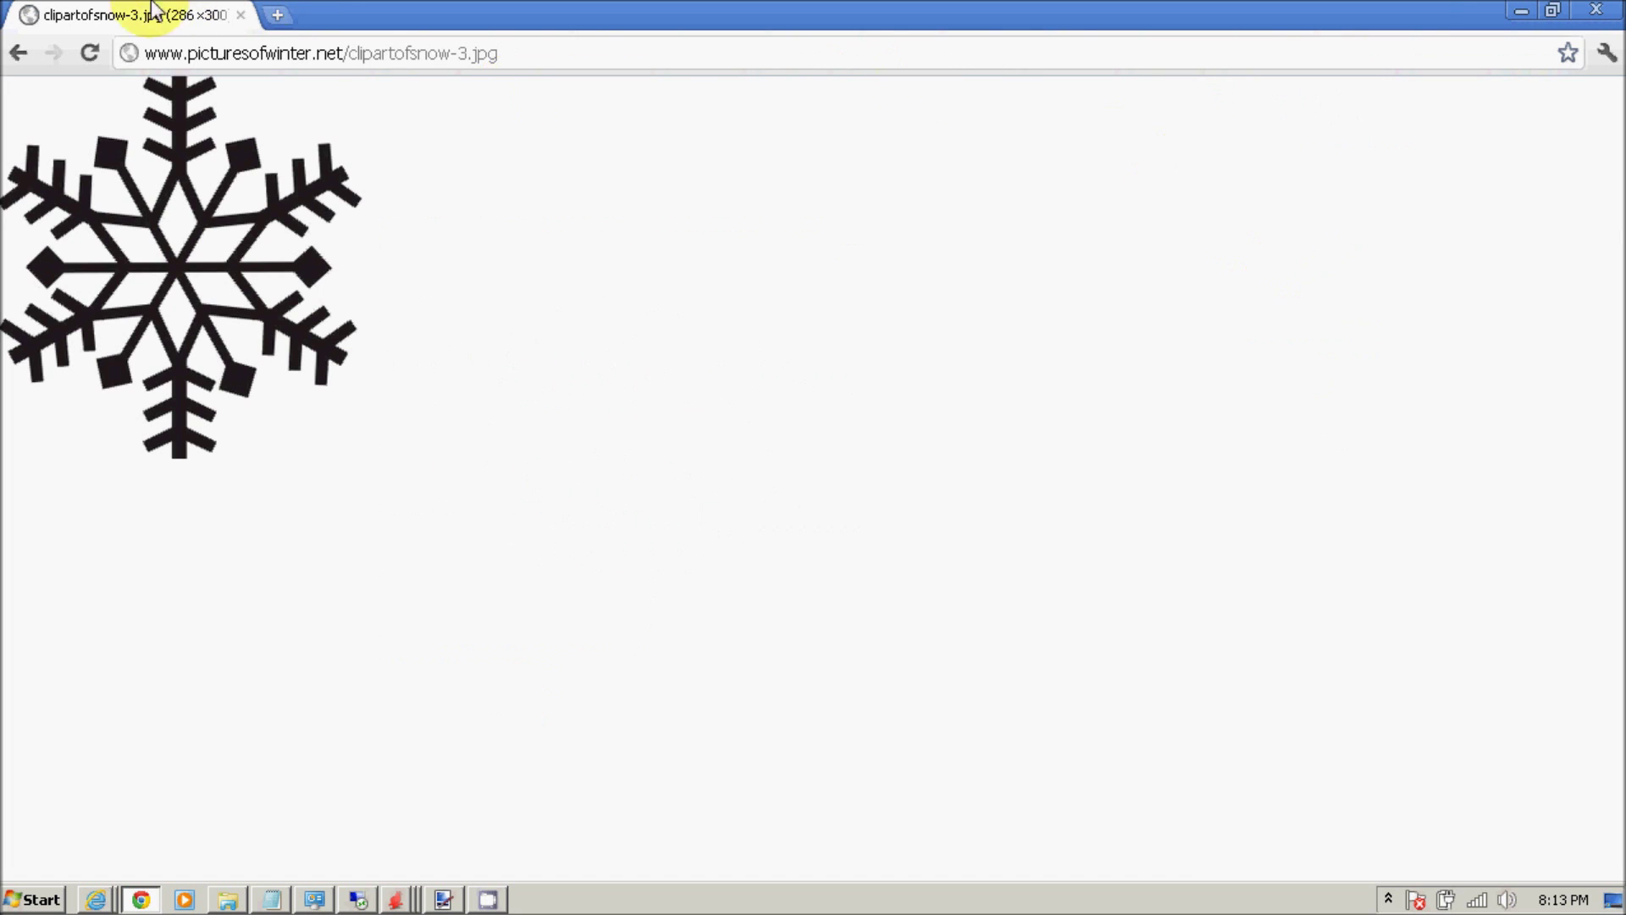
right_click(172, 213)
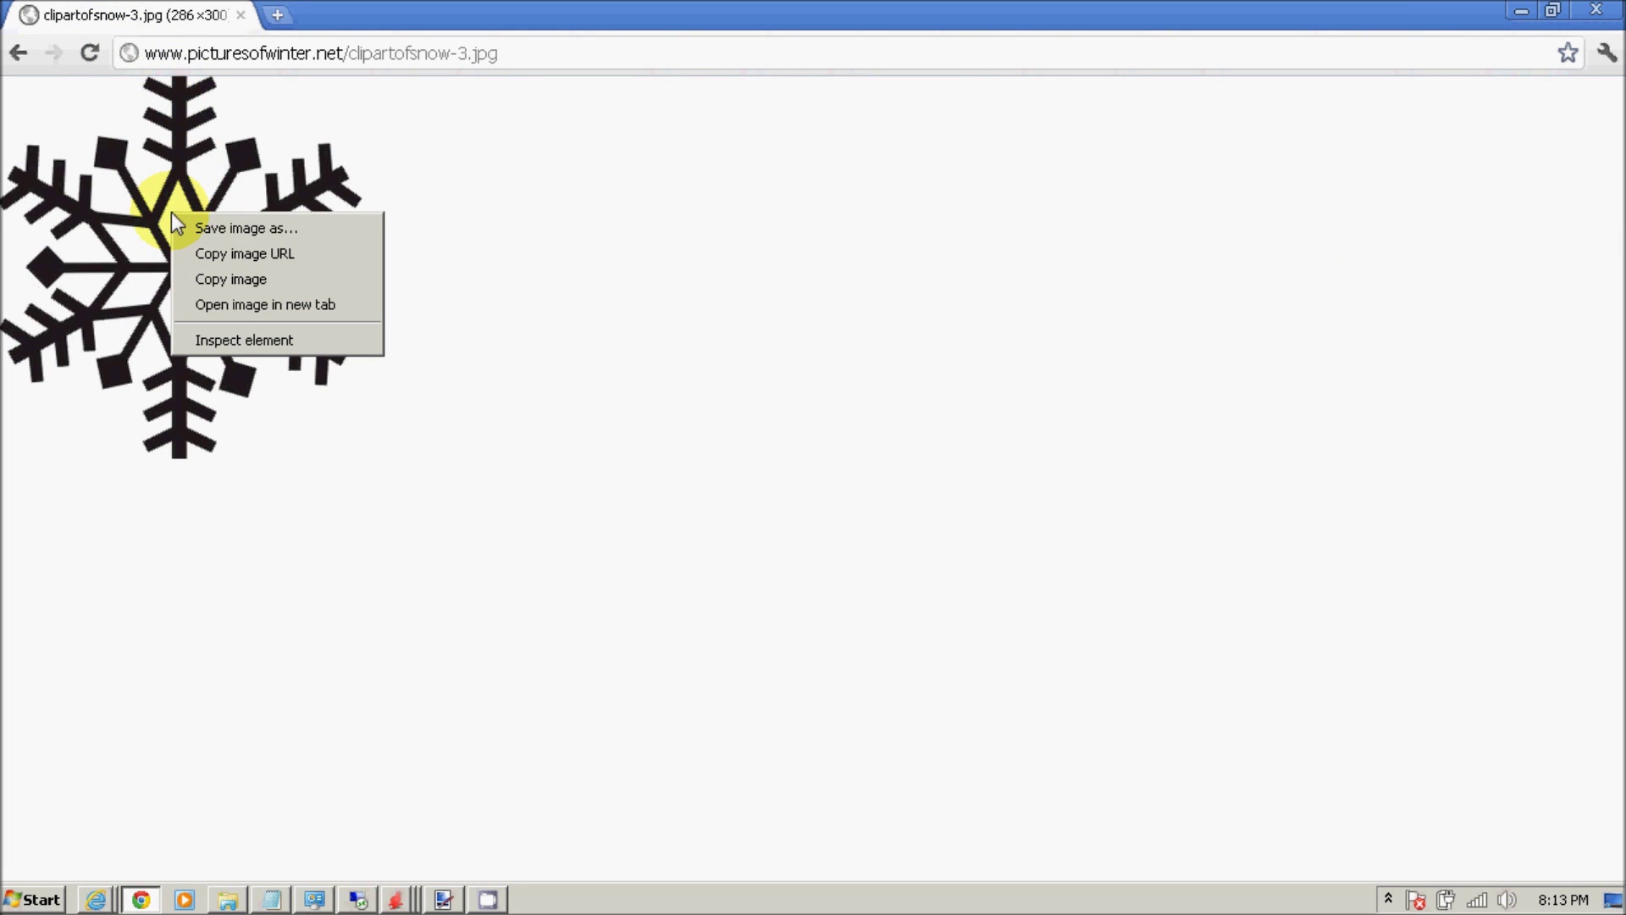
left_click(183, 222)
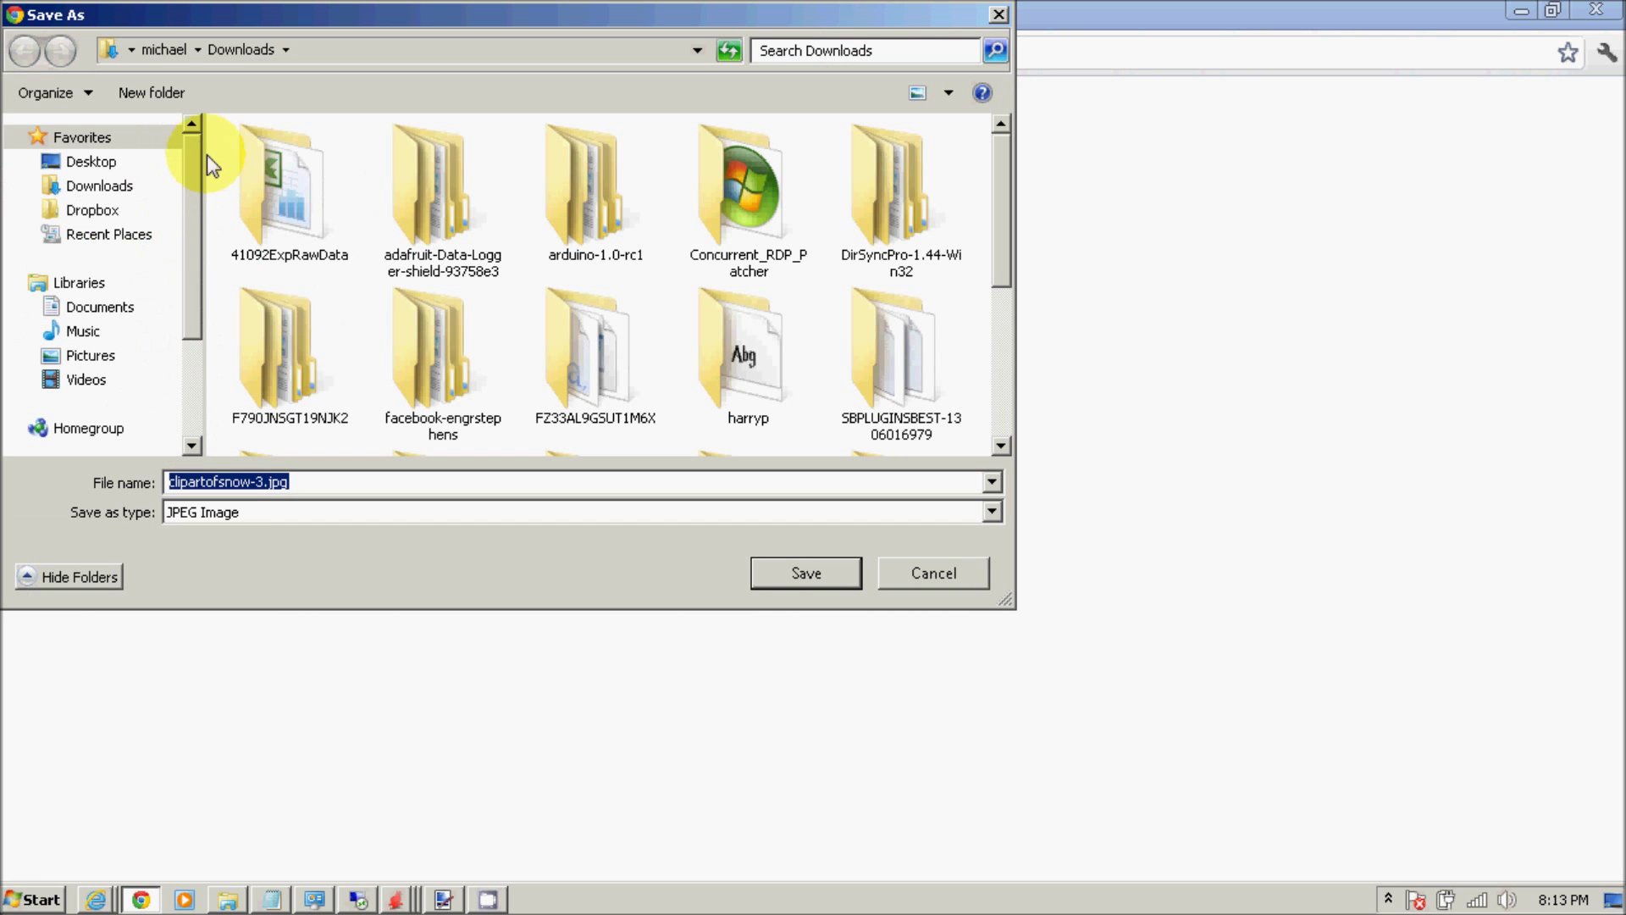
left_click(93, 209)
double_click(330, 249)
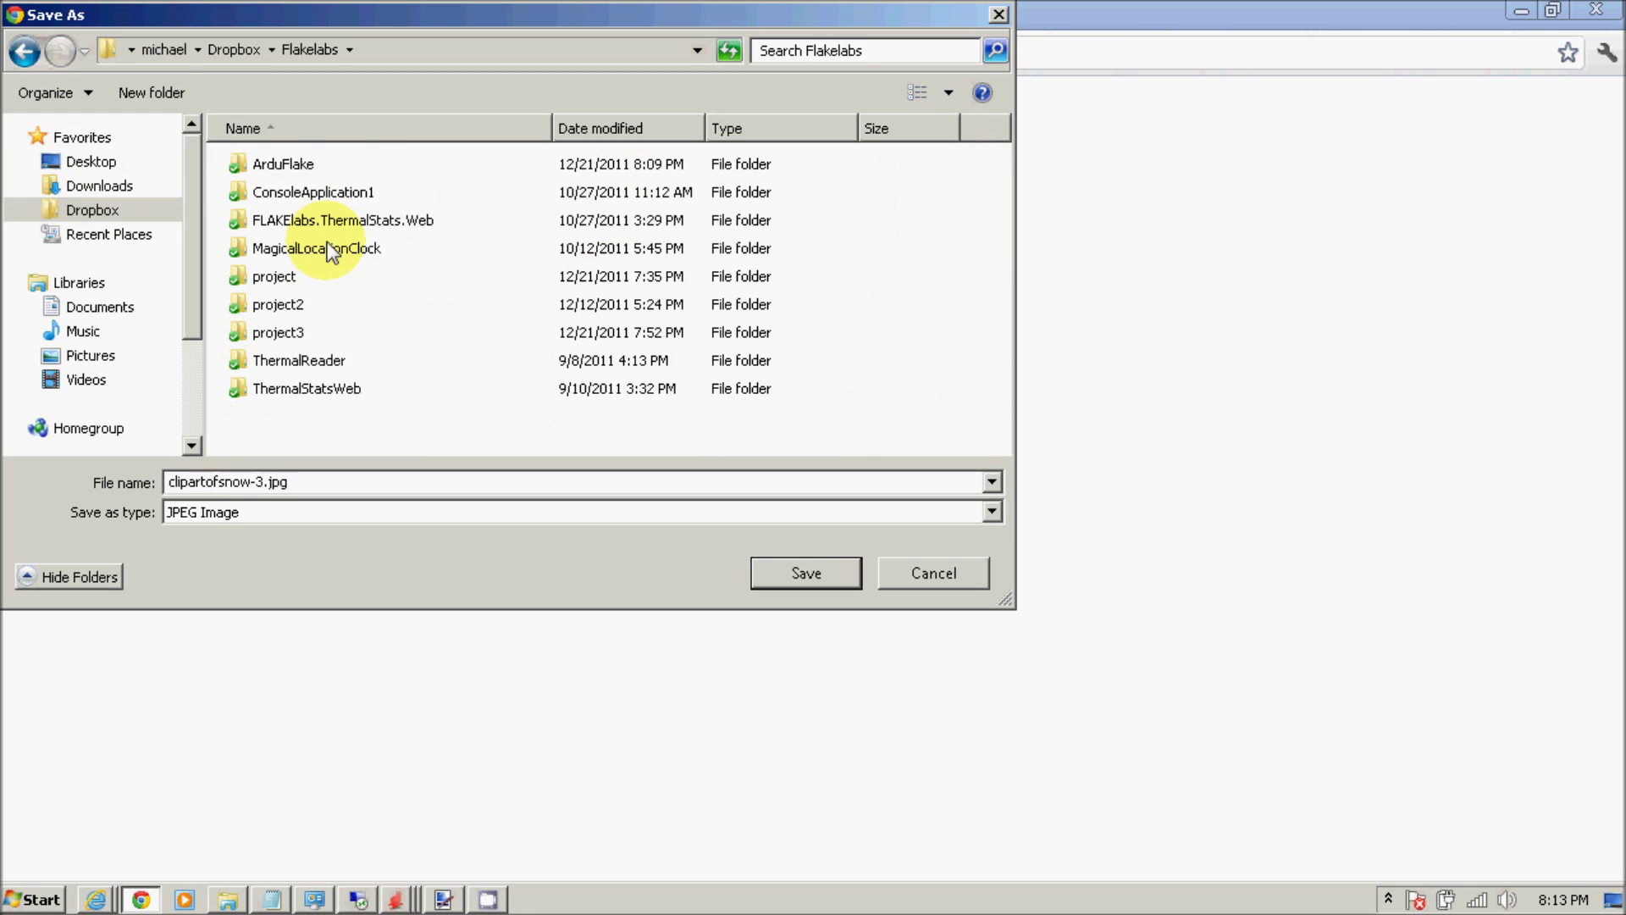
double_click(287, 164)
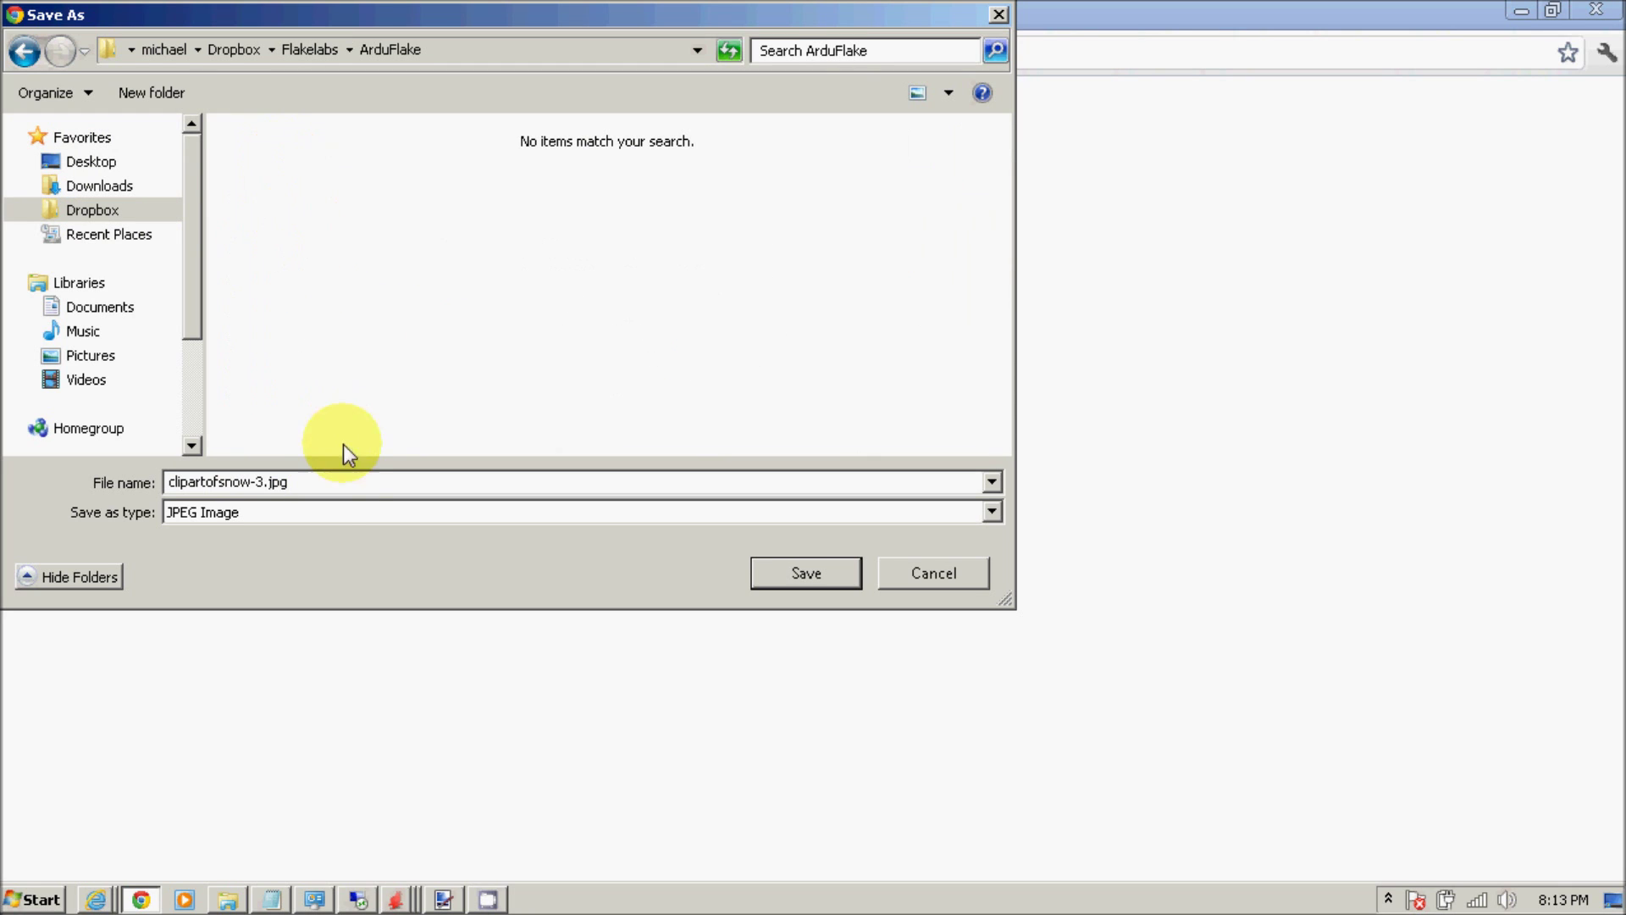
Name the snowflake image Flake.jpg and save it in the ArduFlake folder.
left_click(339, 482)
left_click(338, 482)
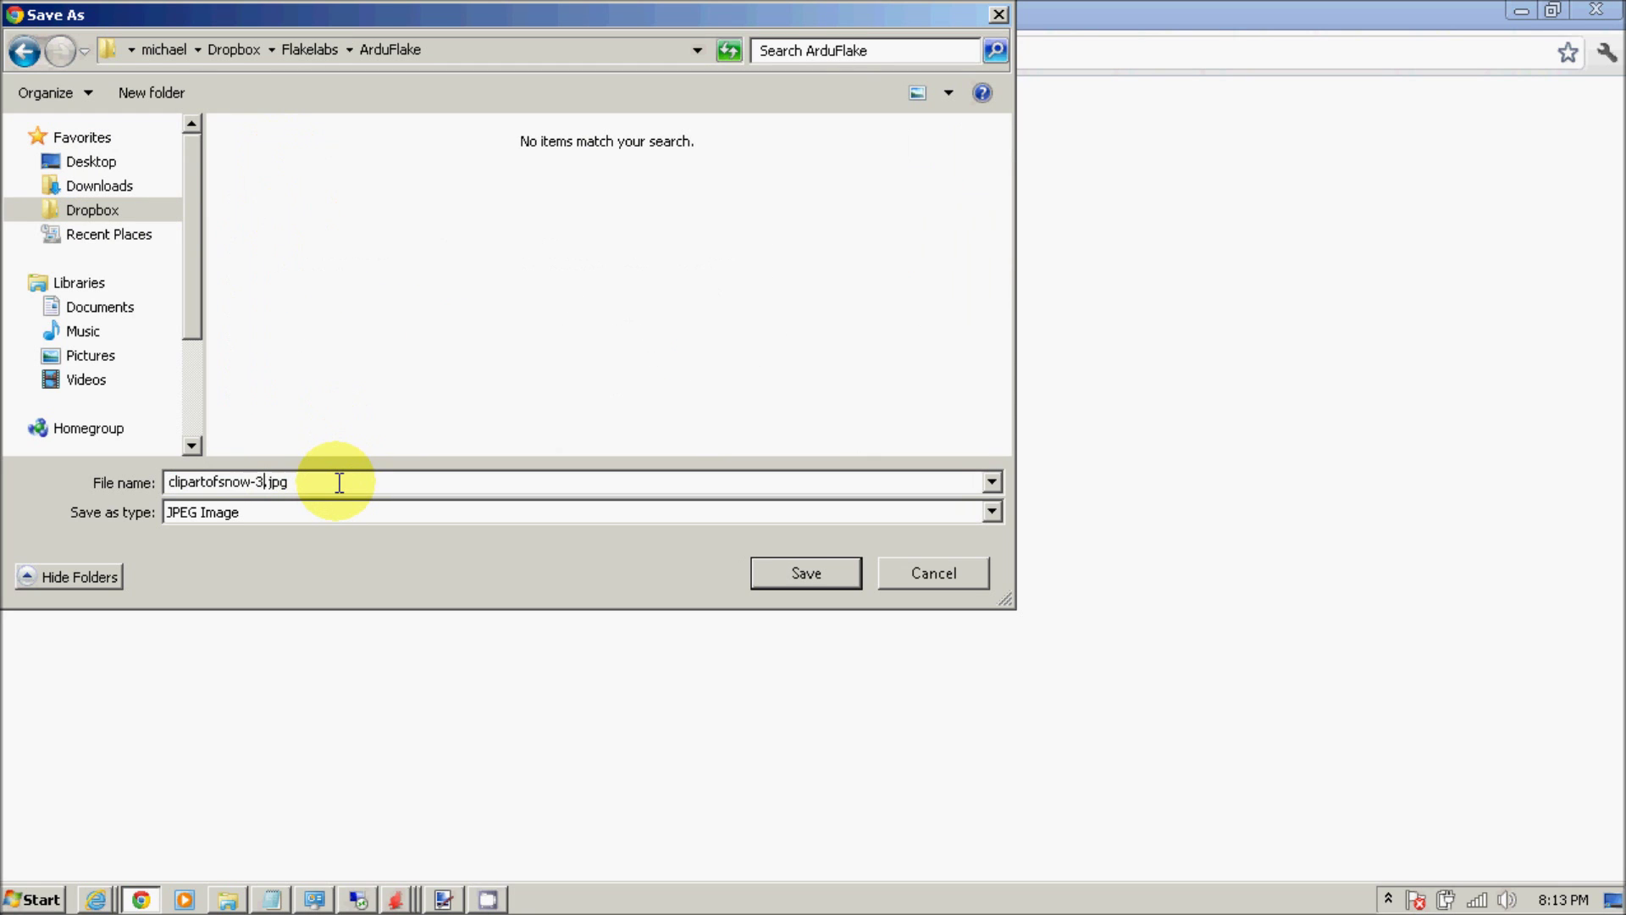
key("BackSpace")
key("BackSpace")
key("BackSpace")
key("BackSpace")
key("BackSpace")
key("BackSpace")
key("BackSpace")
key("BackSpace")
key("BackSpace")
key("BackSpace")
key("BackSpace")
key("BackSpace")
key("BackSpace")
type("Flake")
key("Return")
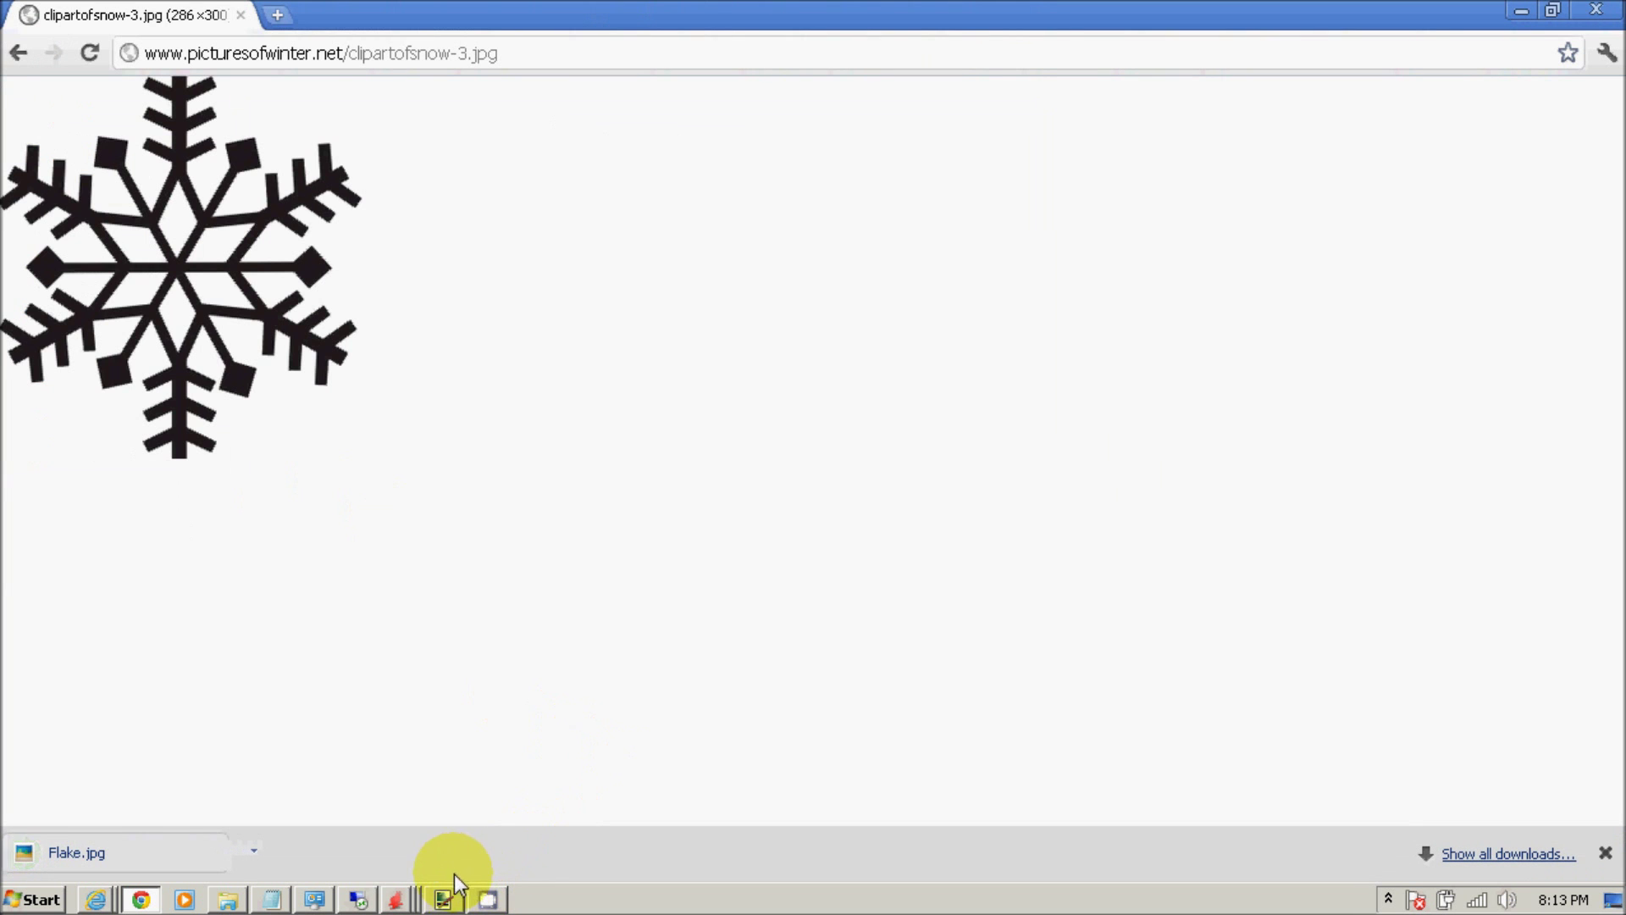
Switch to Paint.NET and open Flake.jpg from the ArduFlake folder.
left_click(454, 881)
left_click(19, 37)
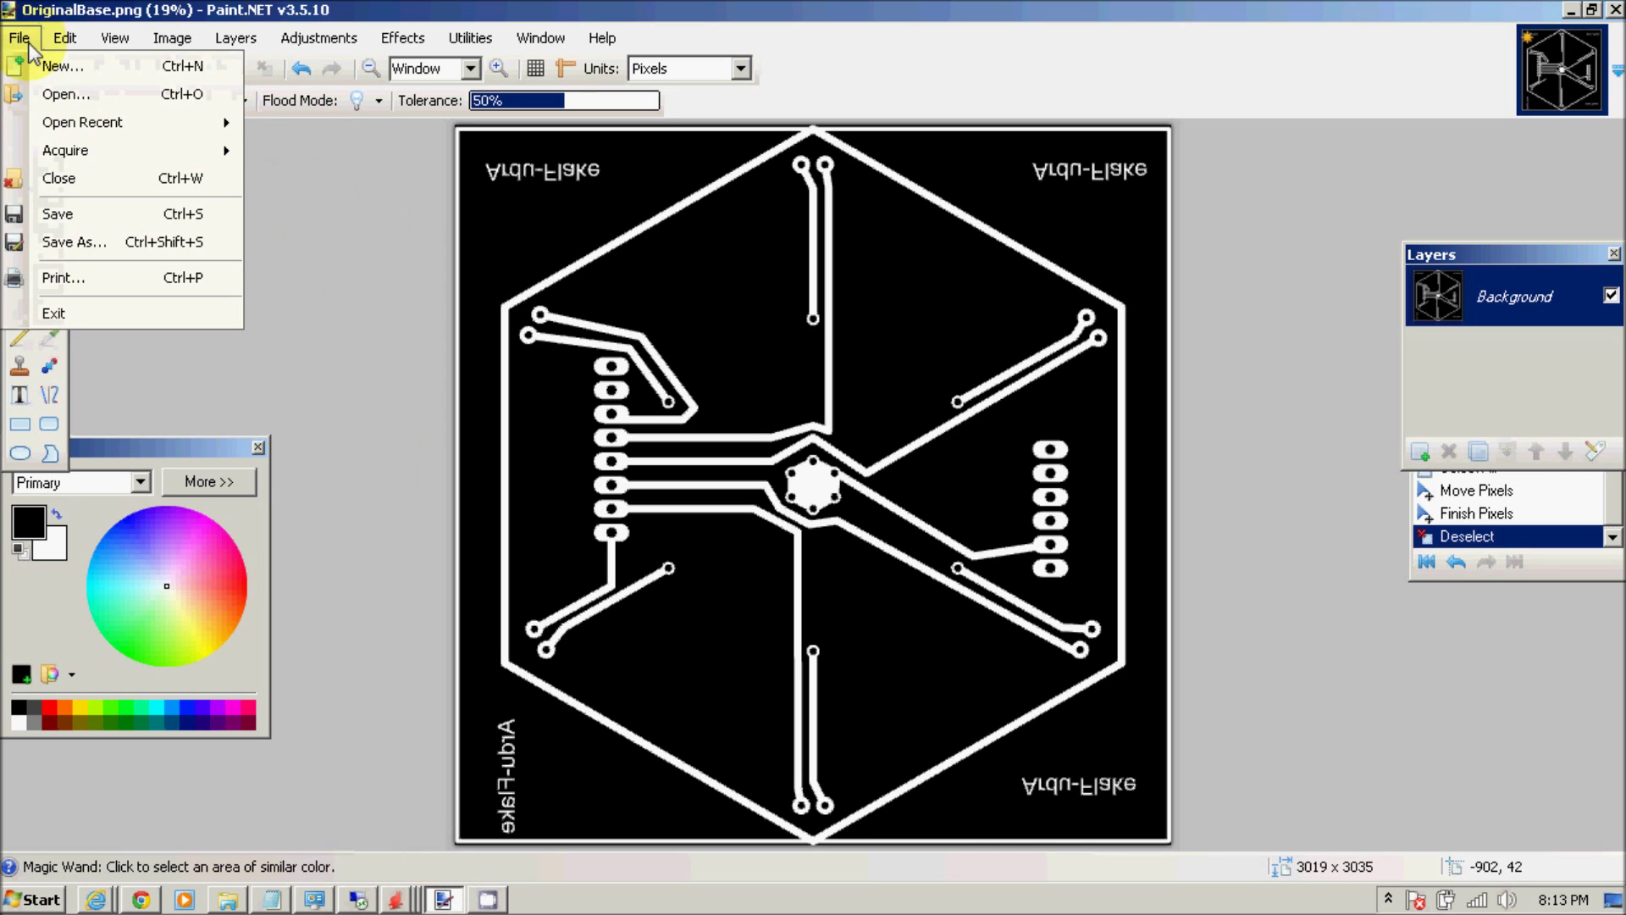
left_click(64, 94)
left_click(523, 210)
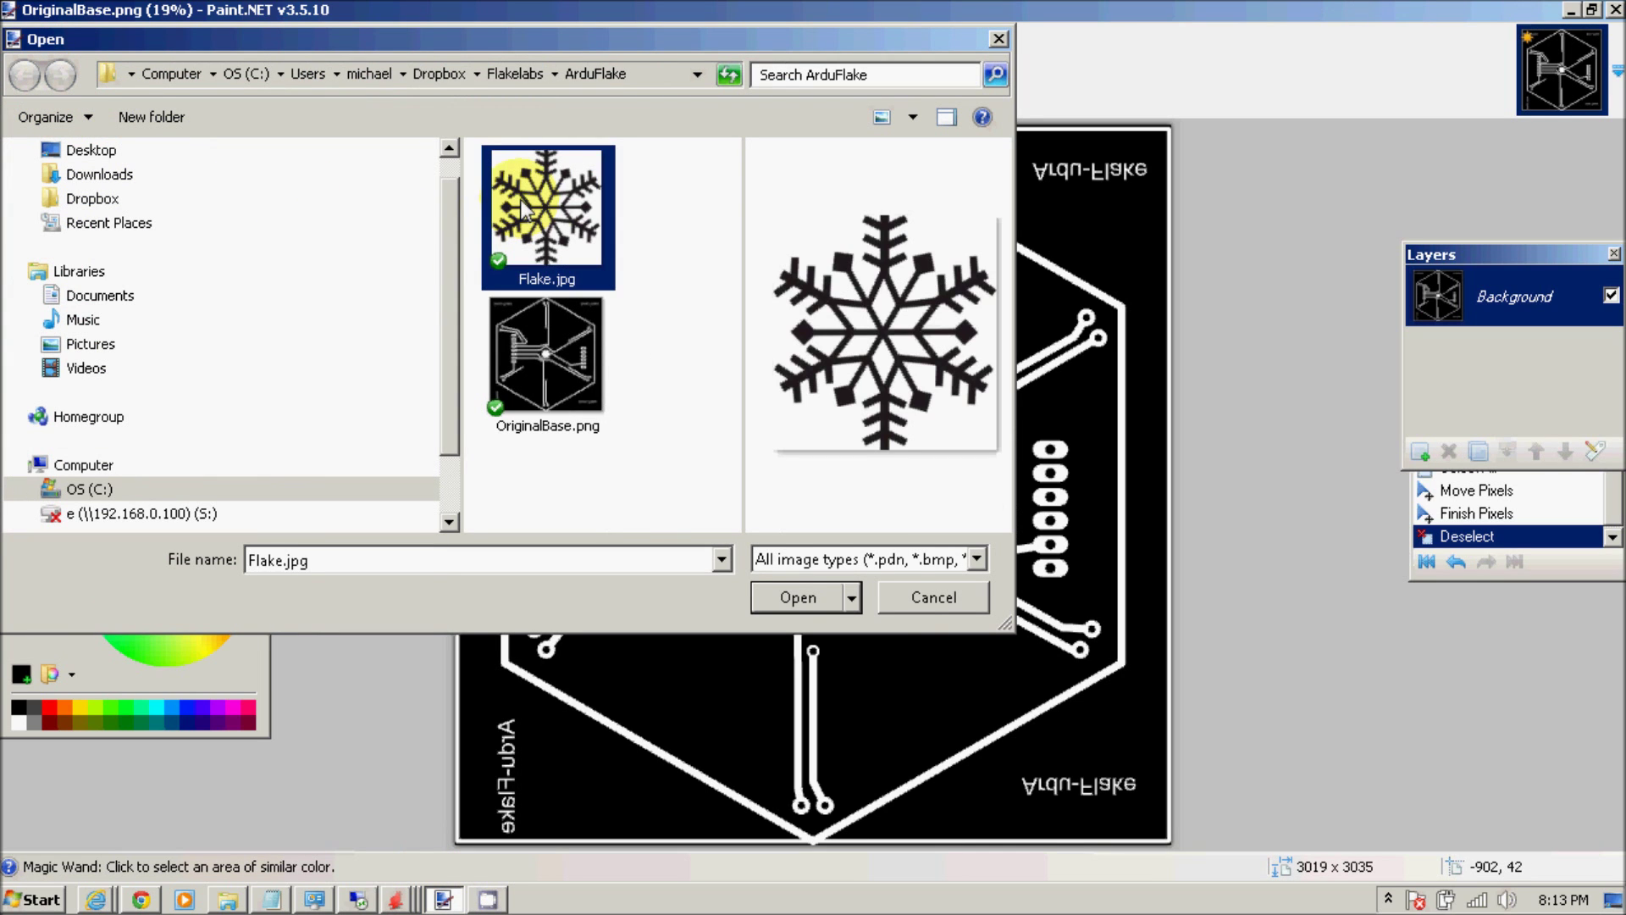
left_click(800, 595)
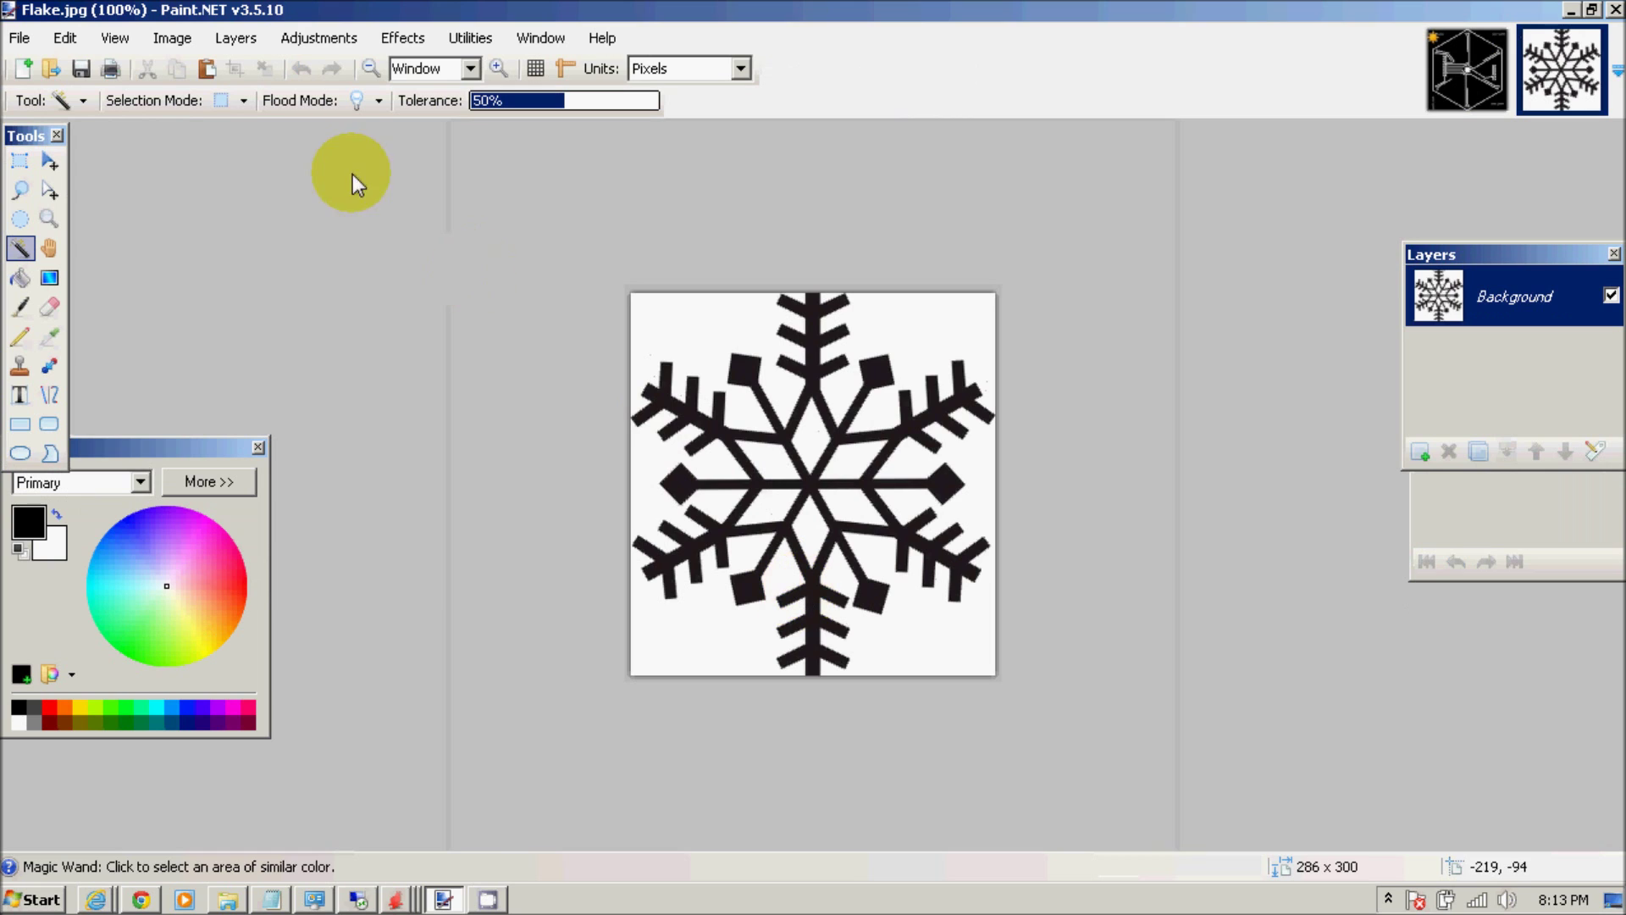
Use the Magic Wand to erase every white area around and inside the snowflake, leaving a transparent background.
left_click(671, 324)
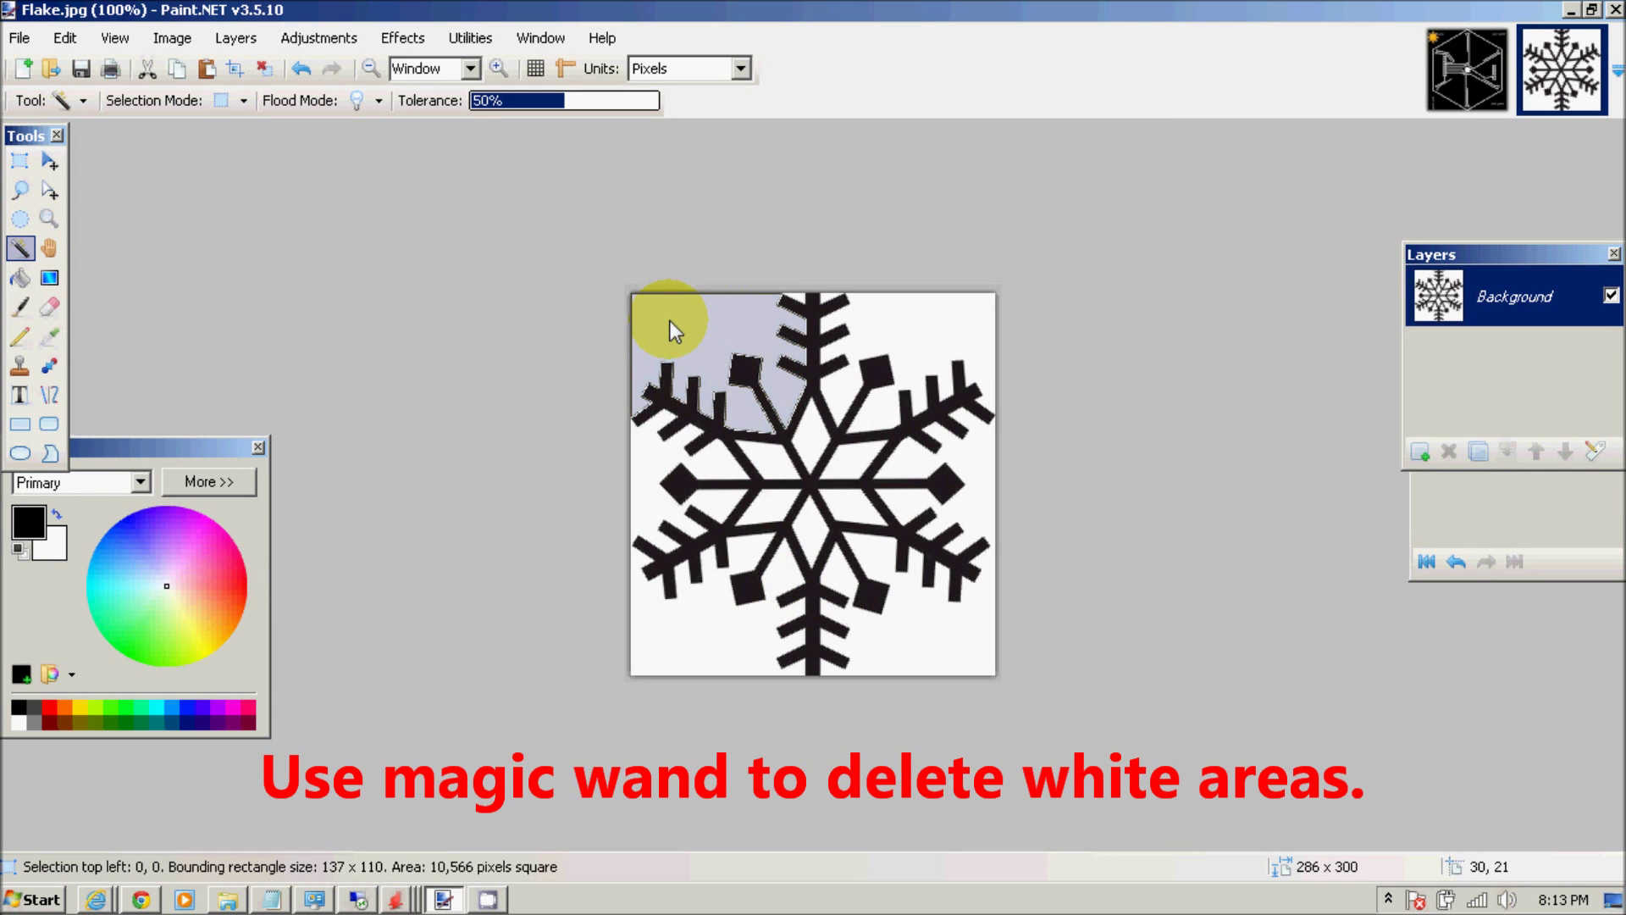
key("Delete")
left_click(640, 464)
key("Delete")
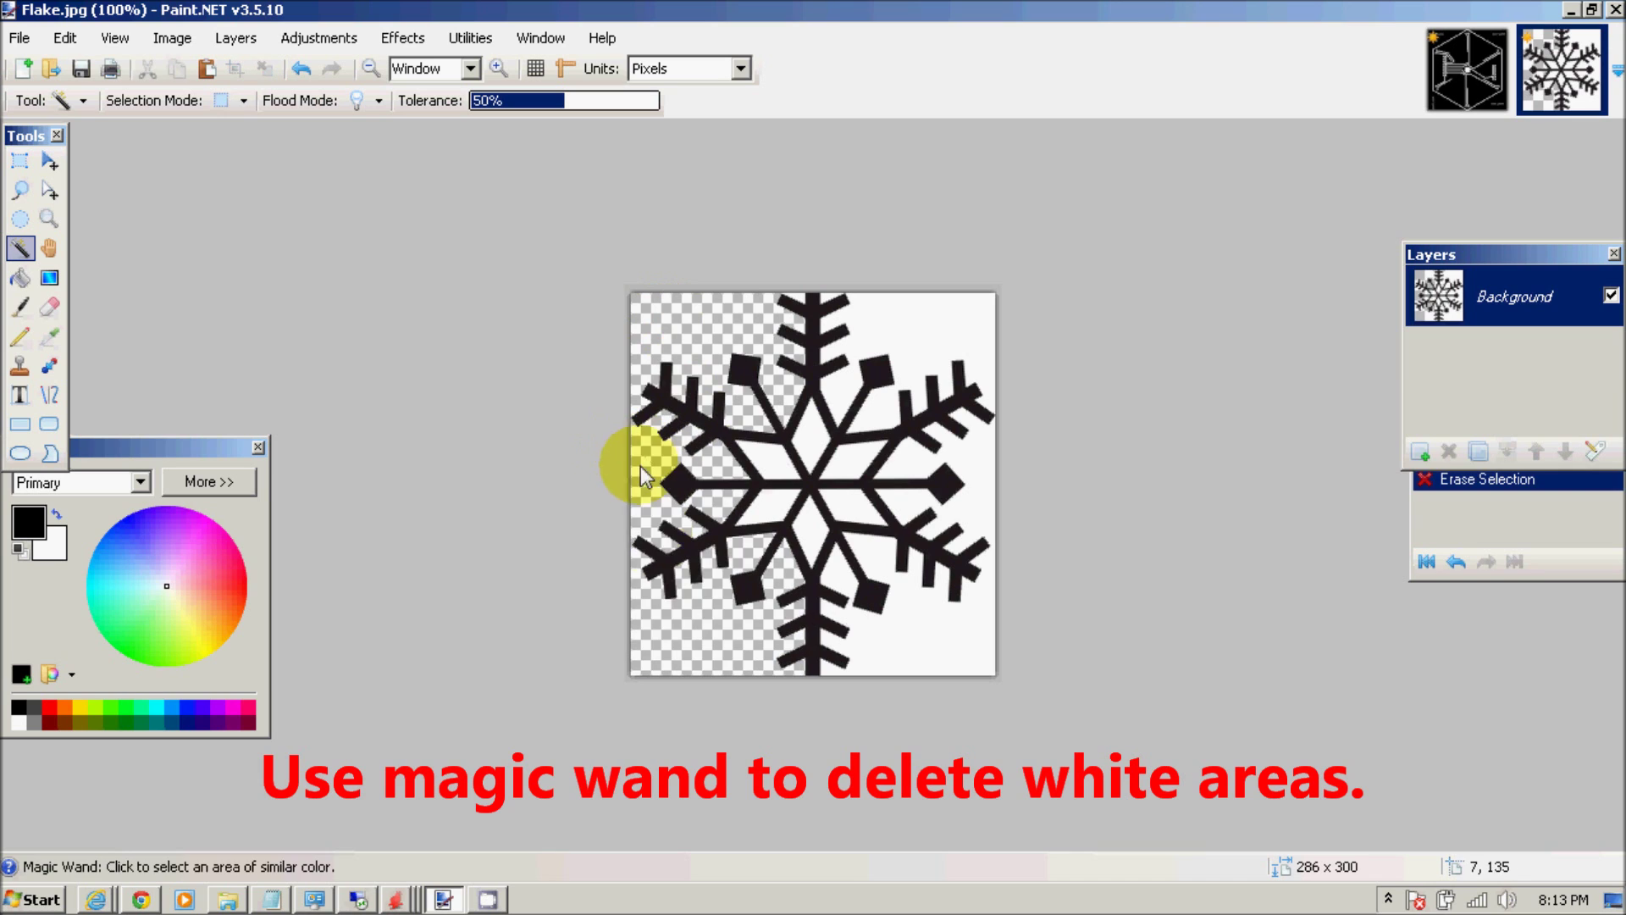
left_click(768, 505)
key("Delete")
left_click(826, 545)
key("Delete")
left_click(823, 437)
key("Delete")
left_click(764, 442)
key("Delete")
left_click(922, 331)
key("Delete")
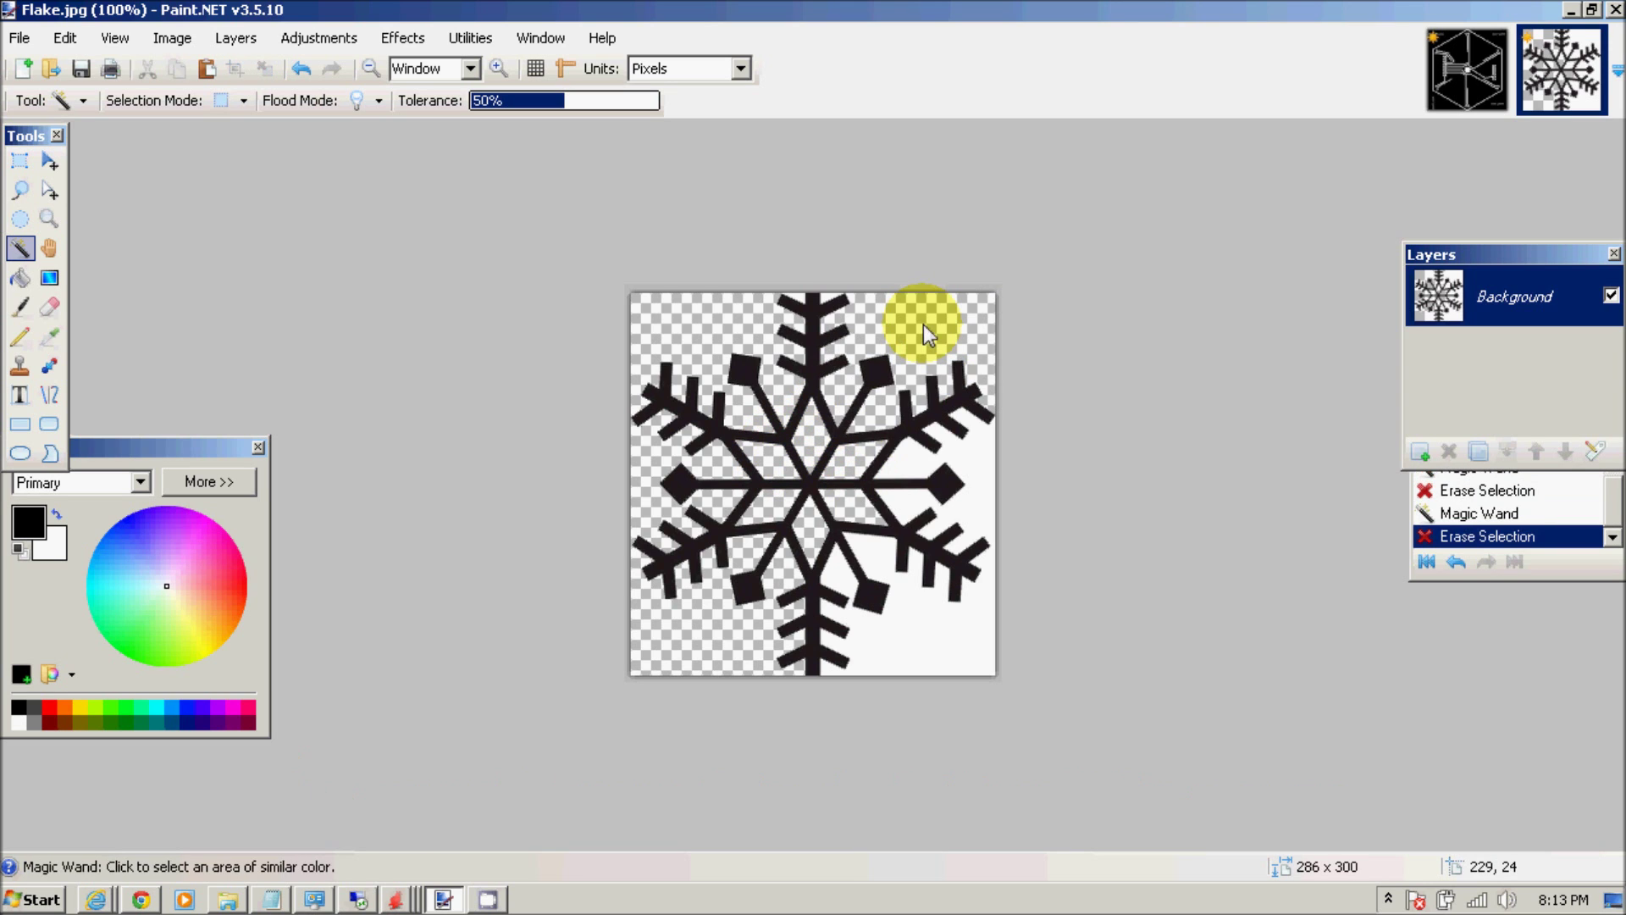
left_click(968, 454)
key("Delete")
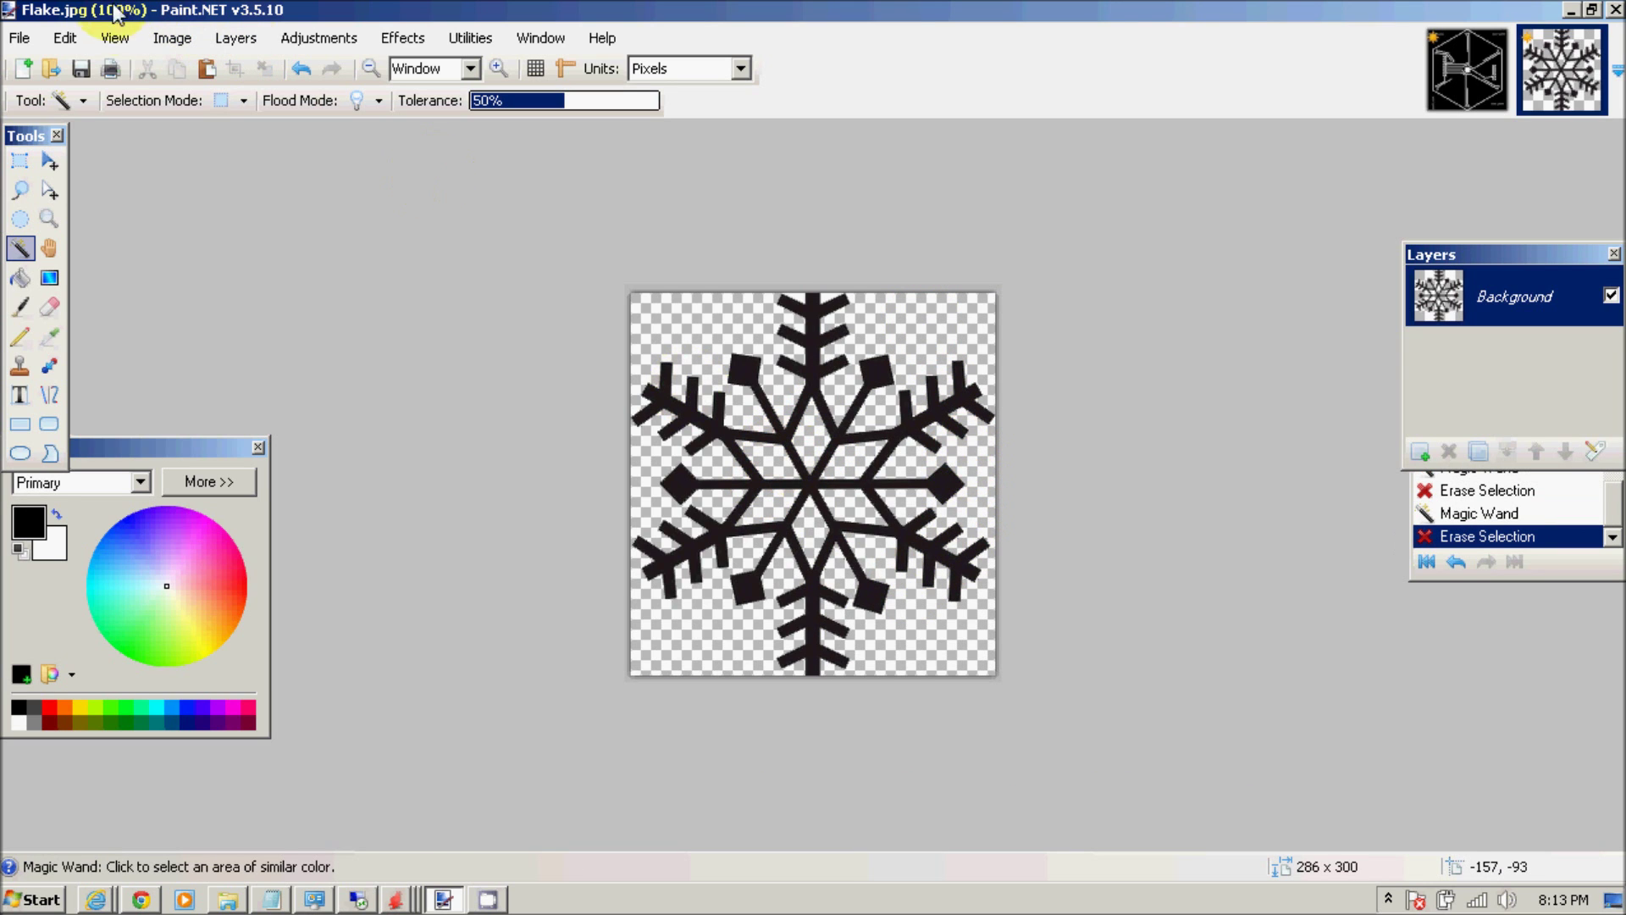
Rotate the snowflake image 90° clockwise and resize it to 3000 pixels wide, maintaining the aspect ratio.
left_click(169, 37)
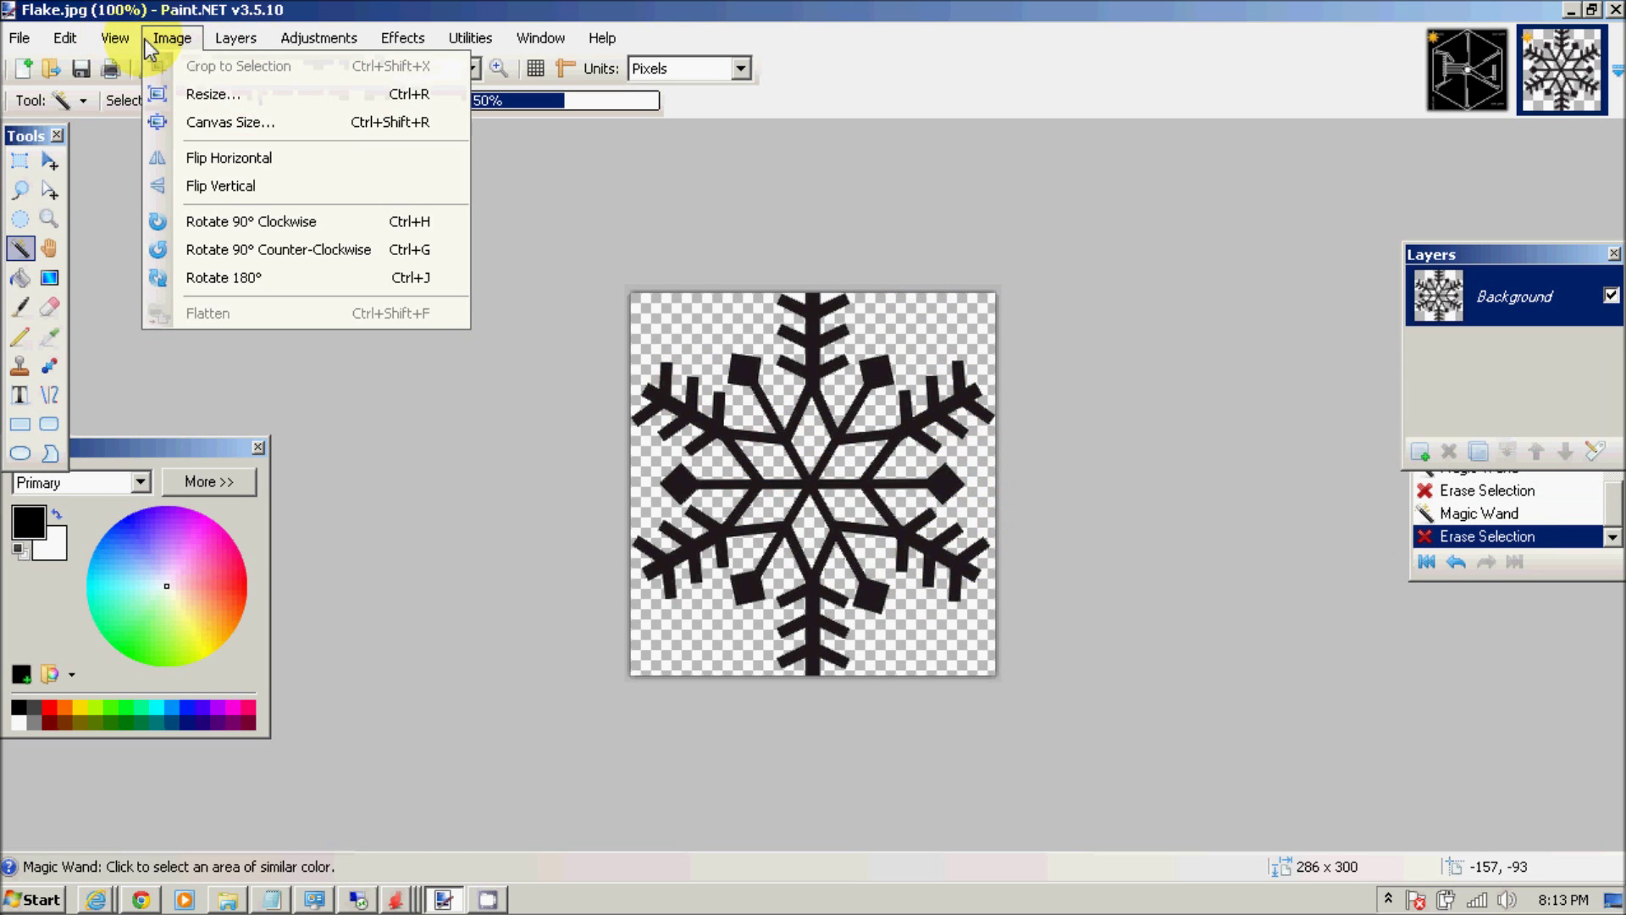
left_click(232, 221)
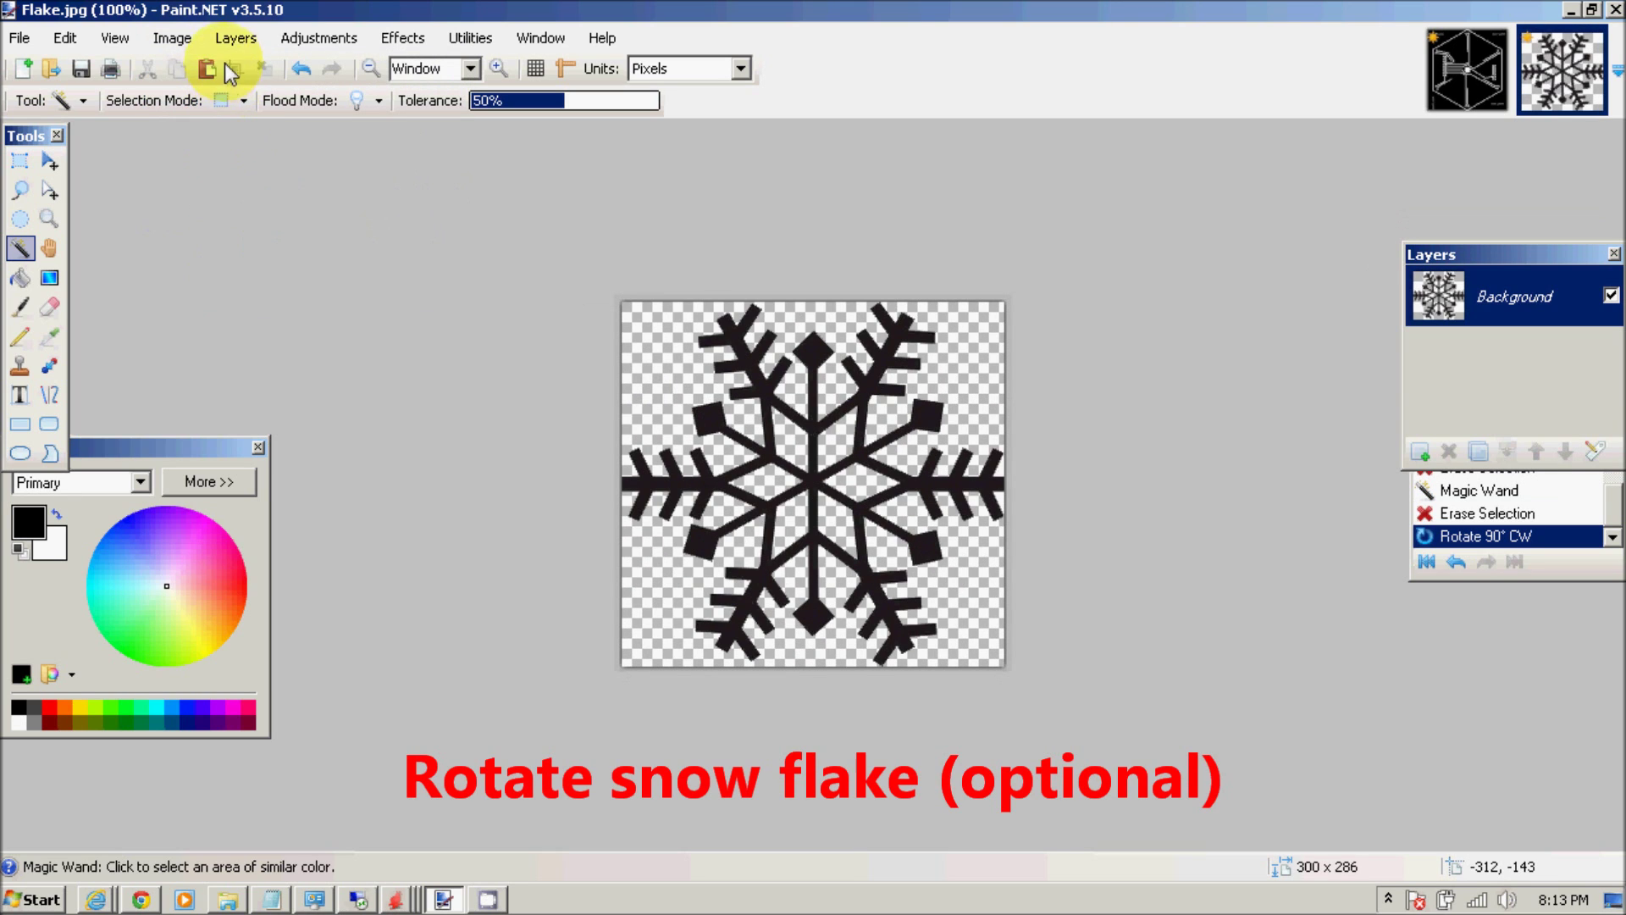
left_click(175, 39)
left_click(200, 94)
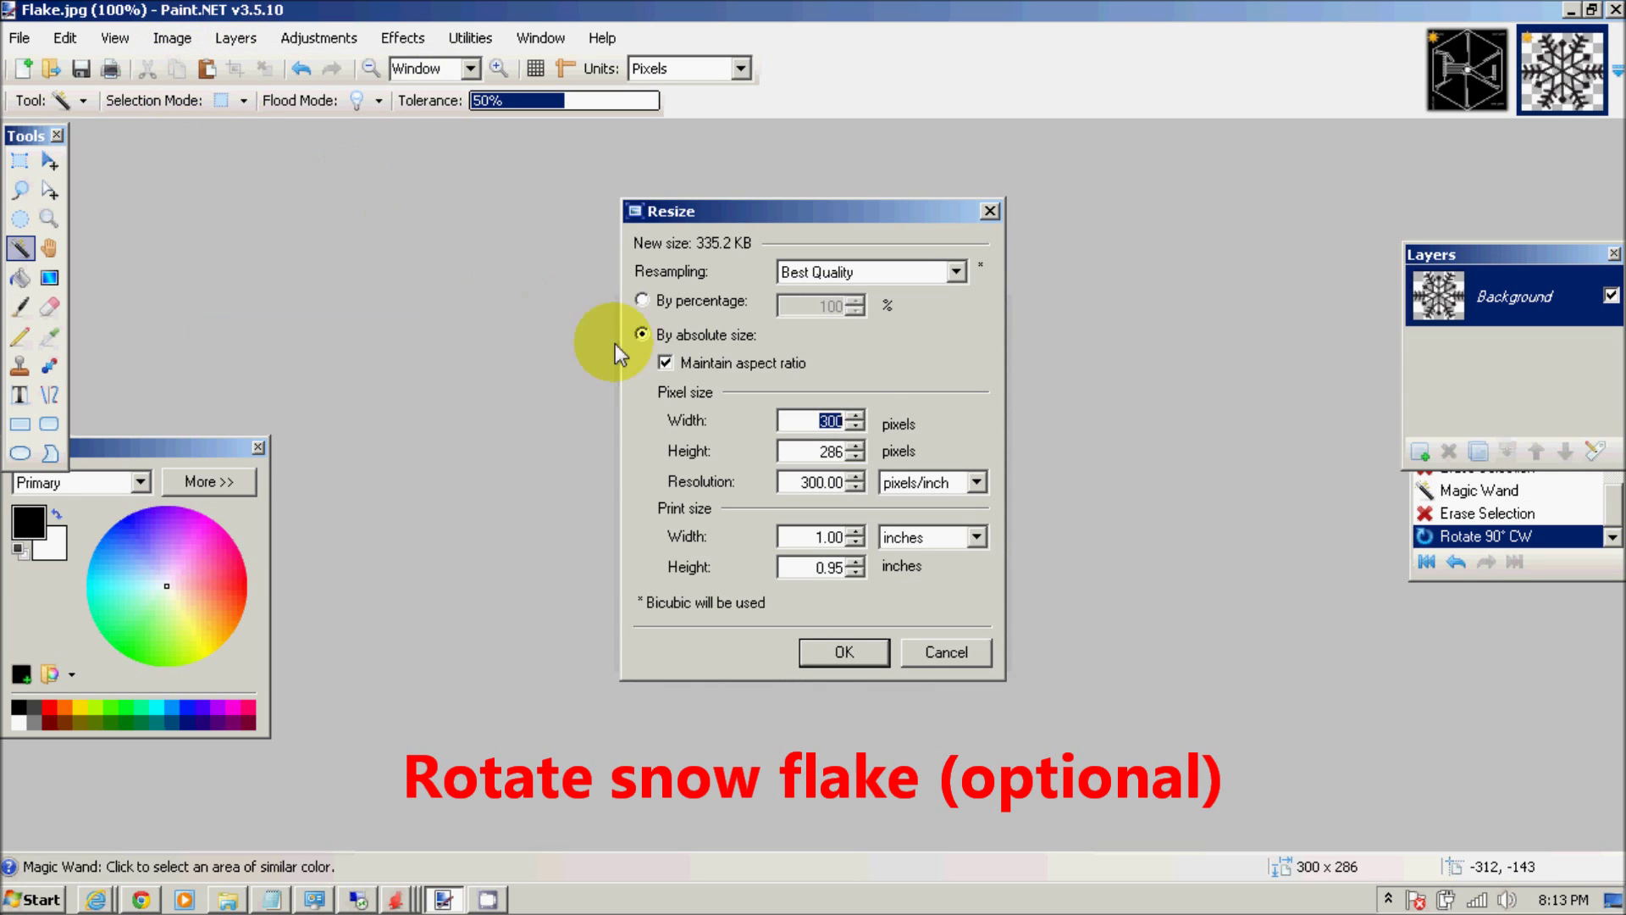
type("3000")
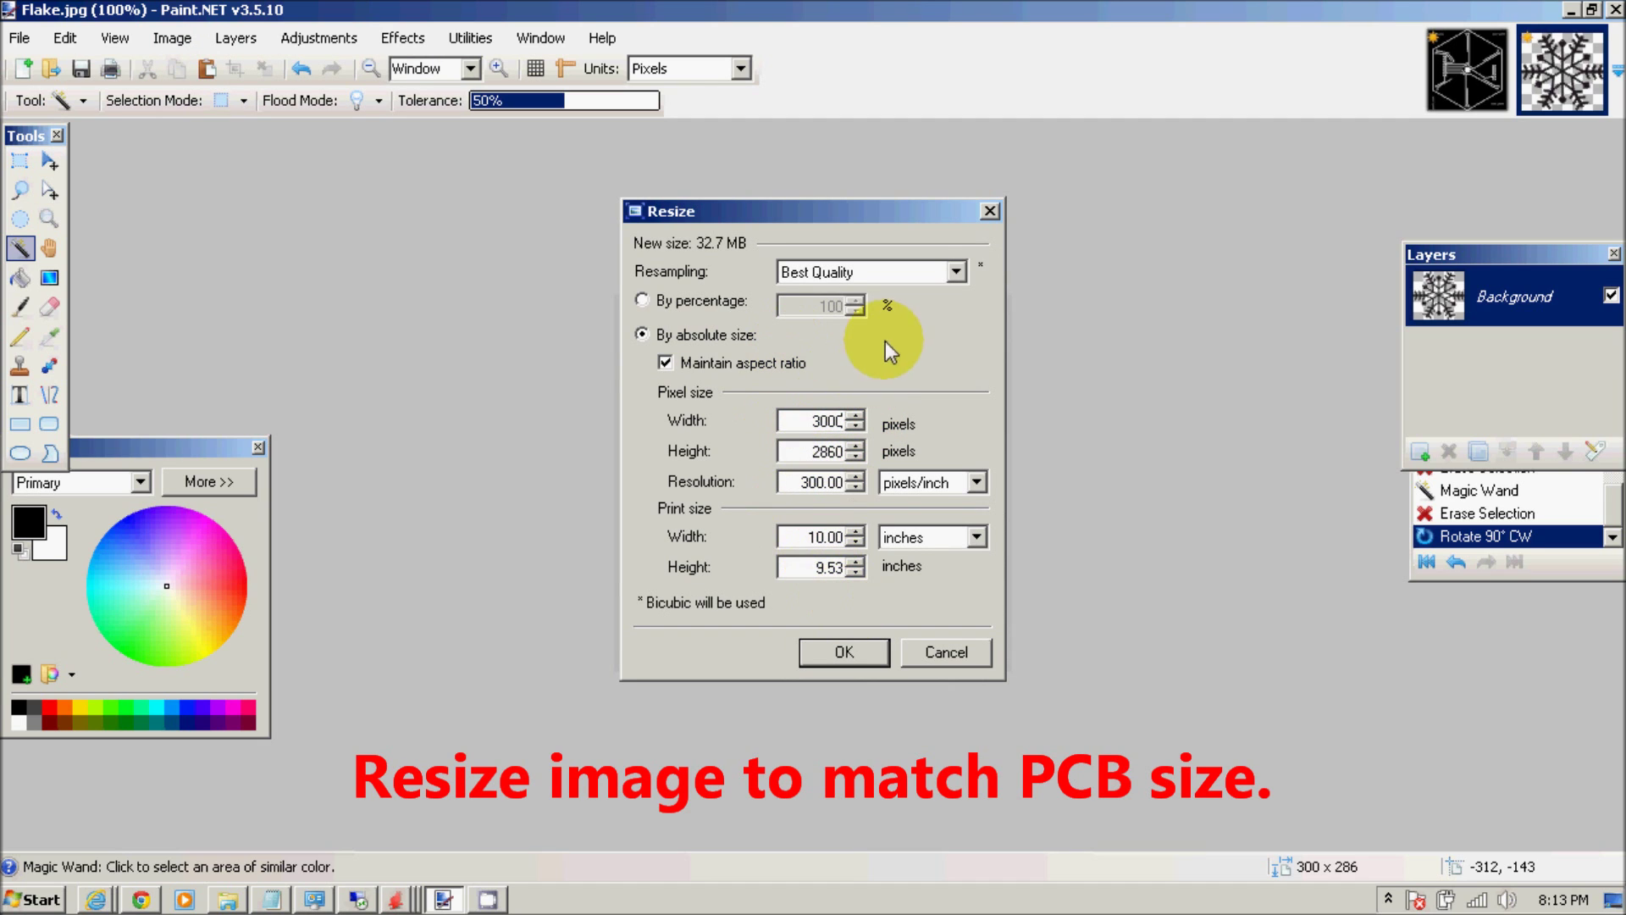
left_click(858, 652)
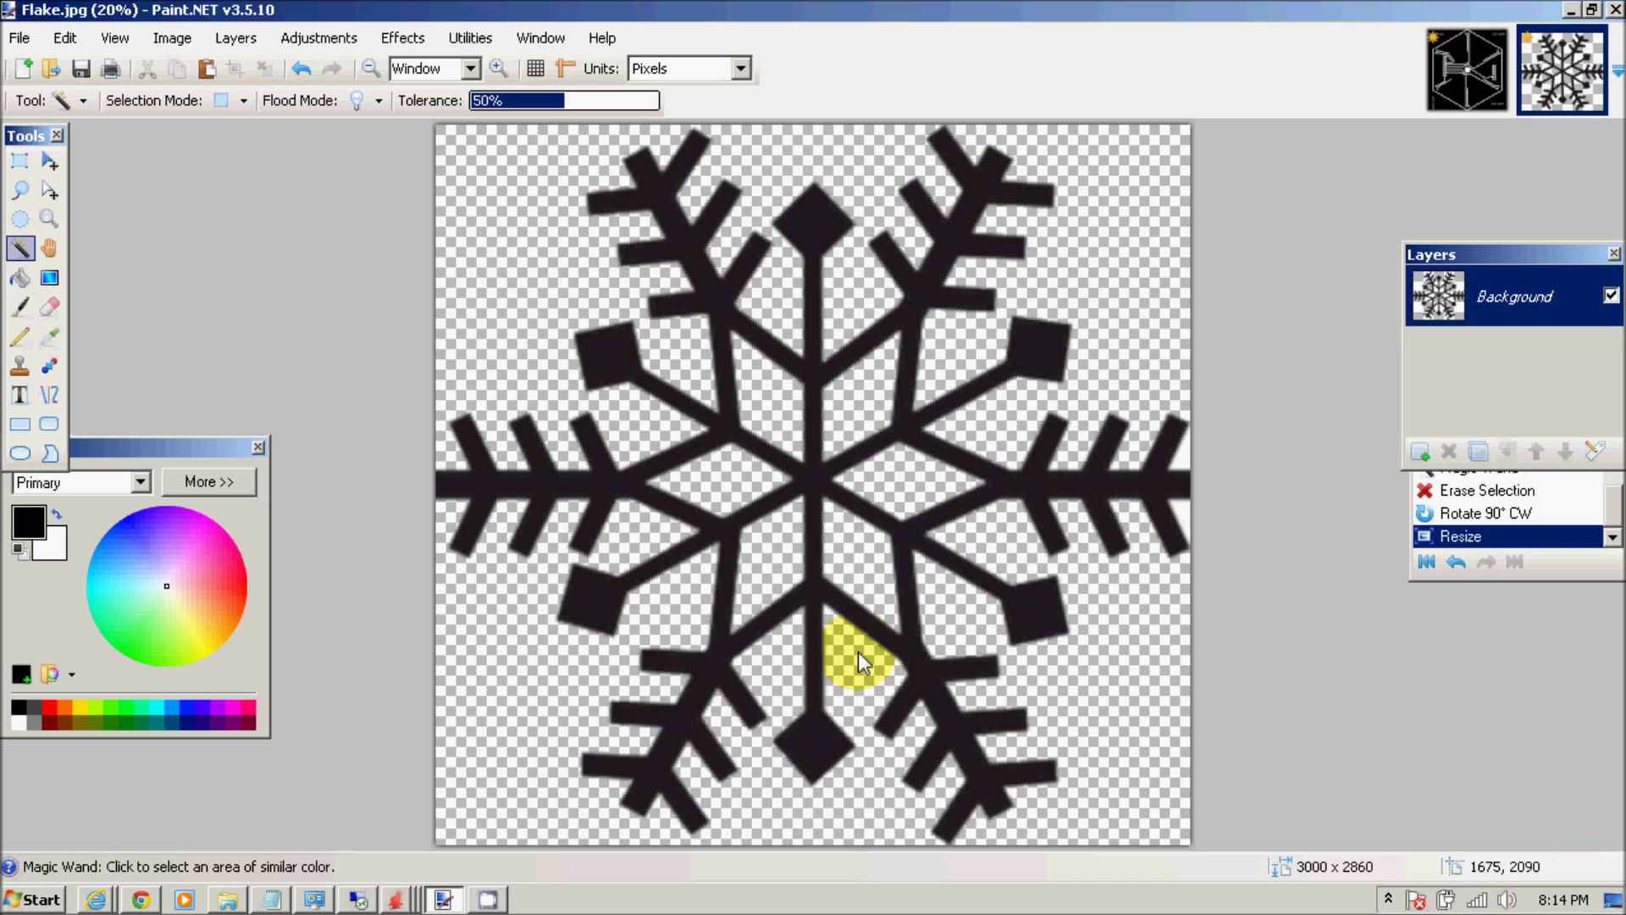
Sharpen the enlarged snowflake image with an amount of 5.
left_click(298, 39)
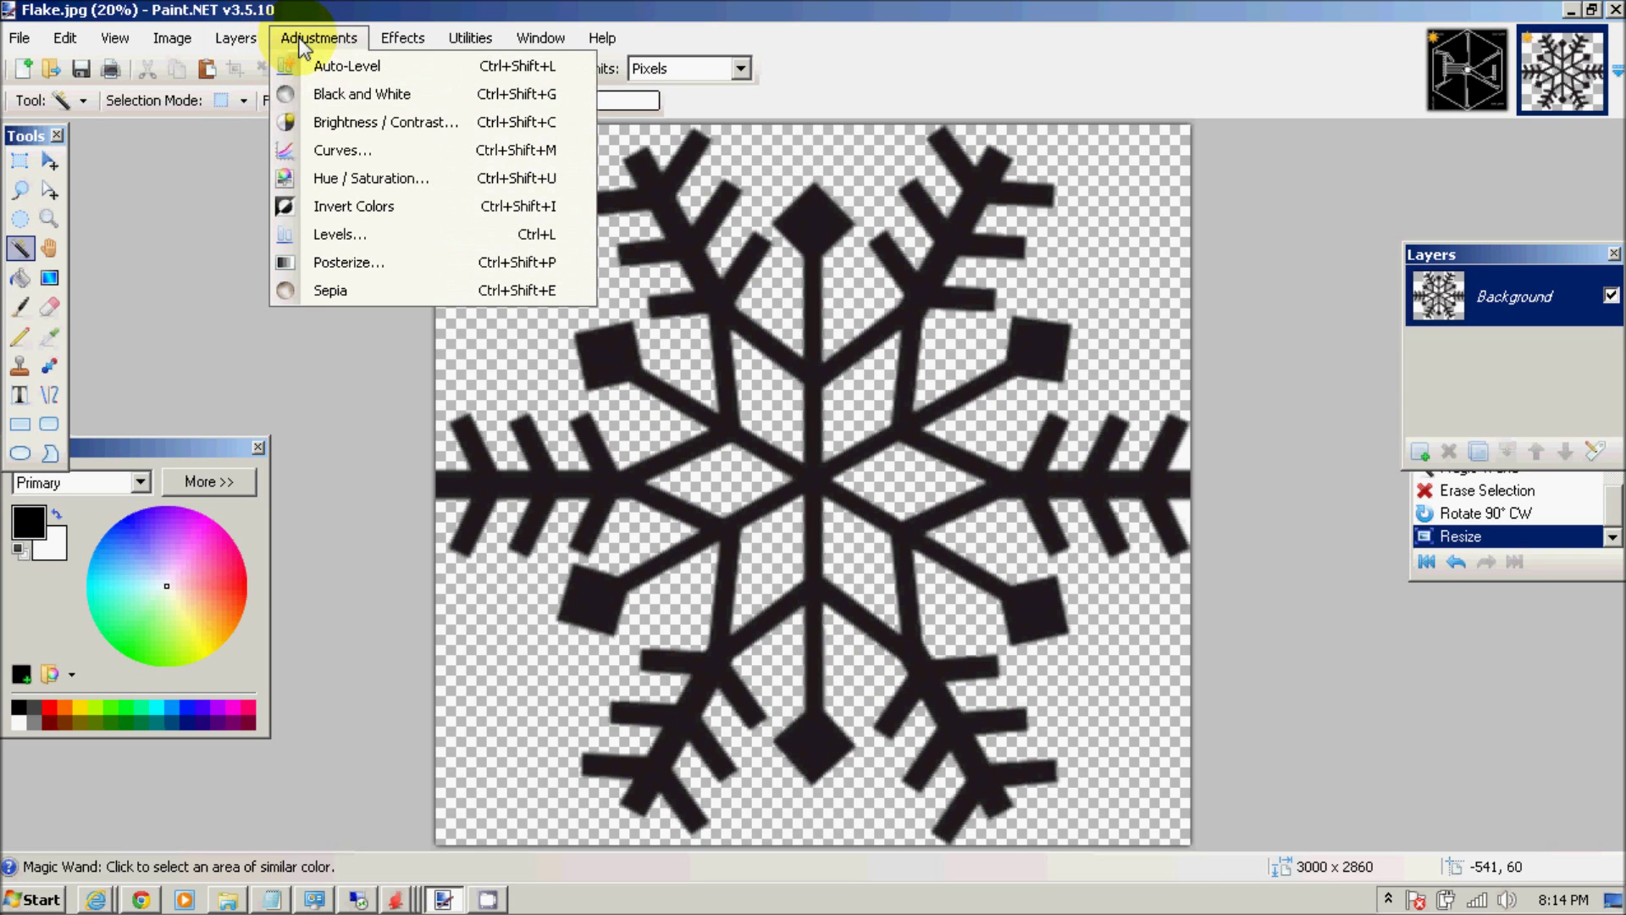
left_click(402, 38)
mouse_move(429, 124)
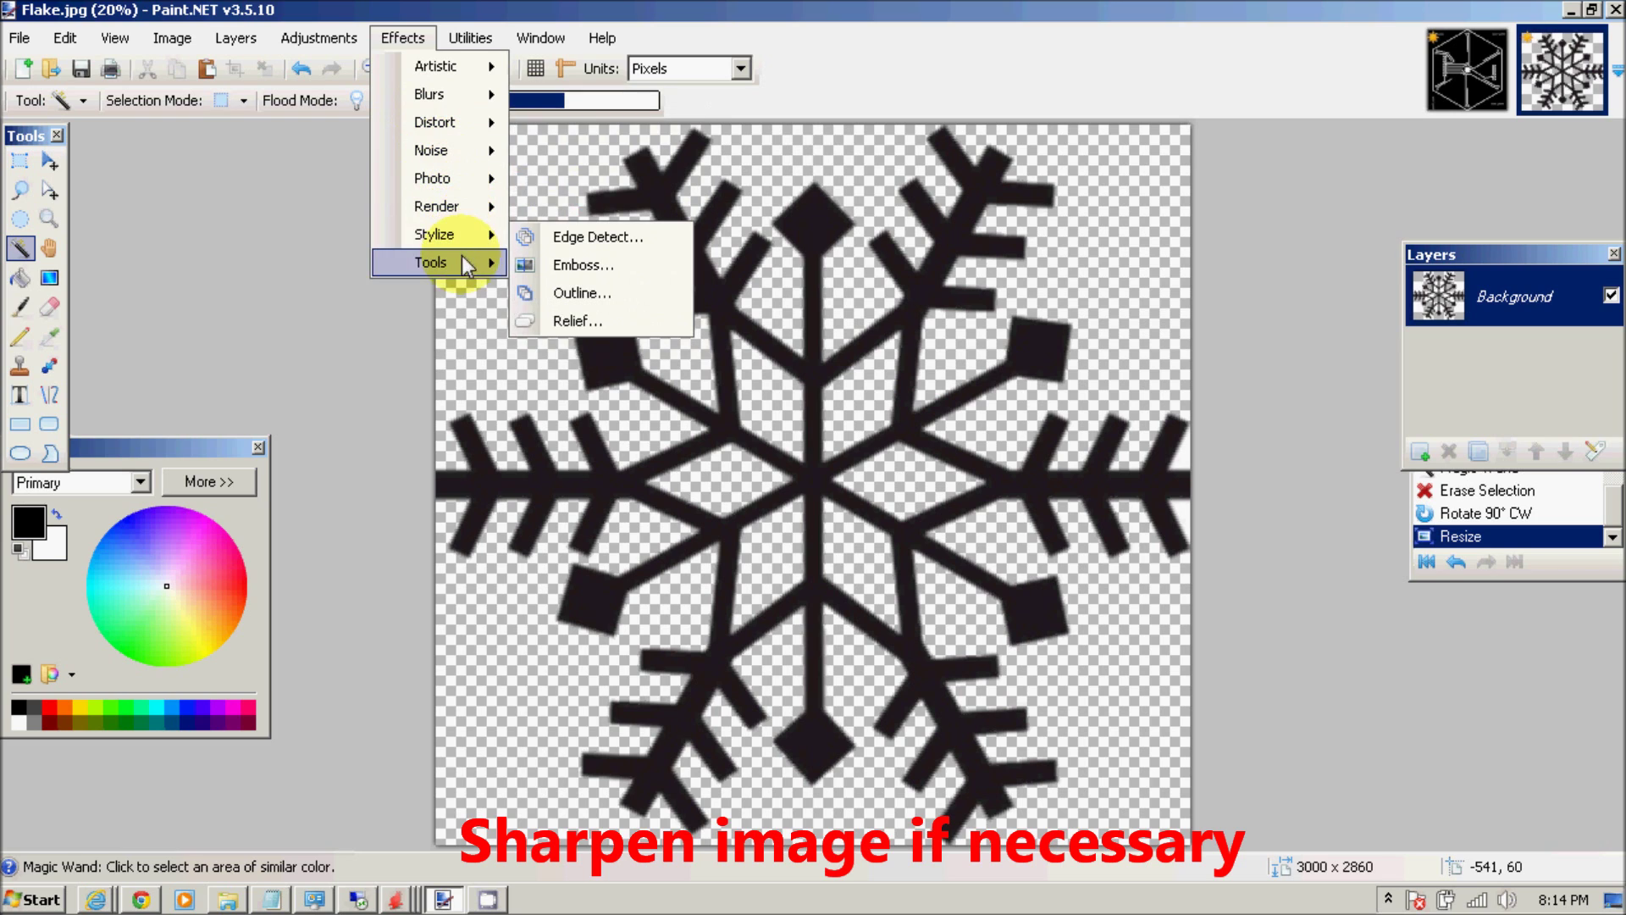
mouse_move(456, 63)
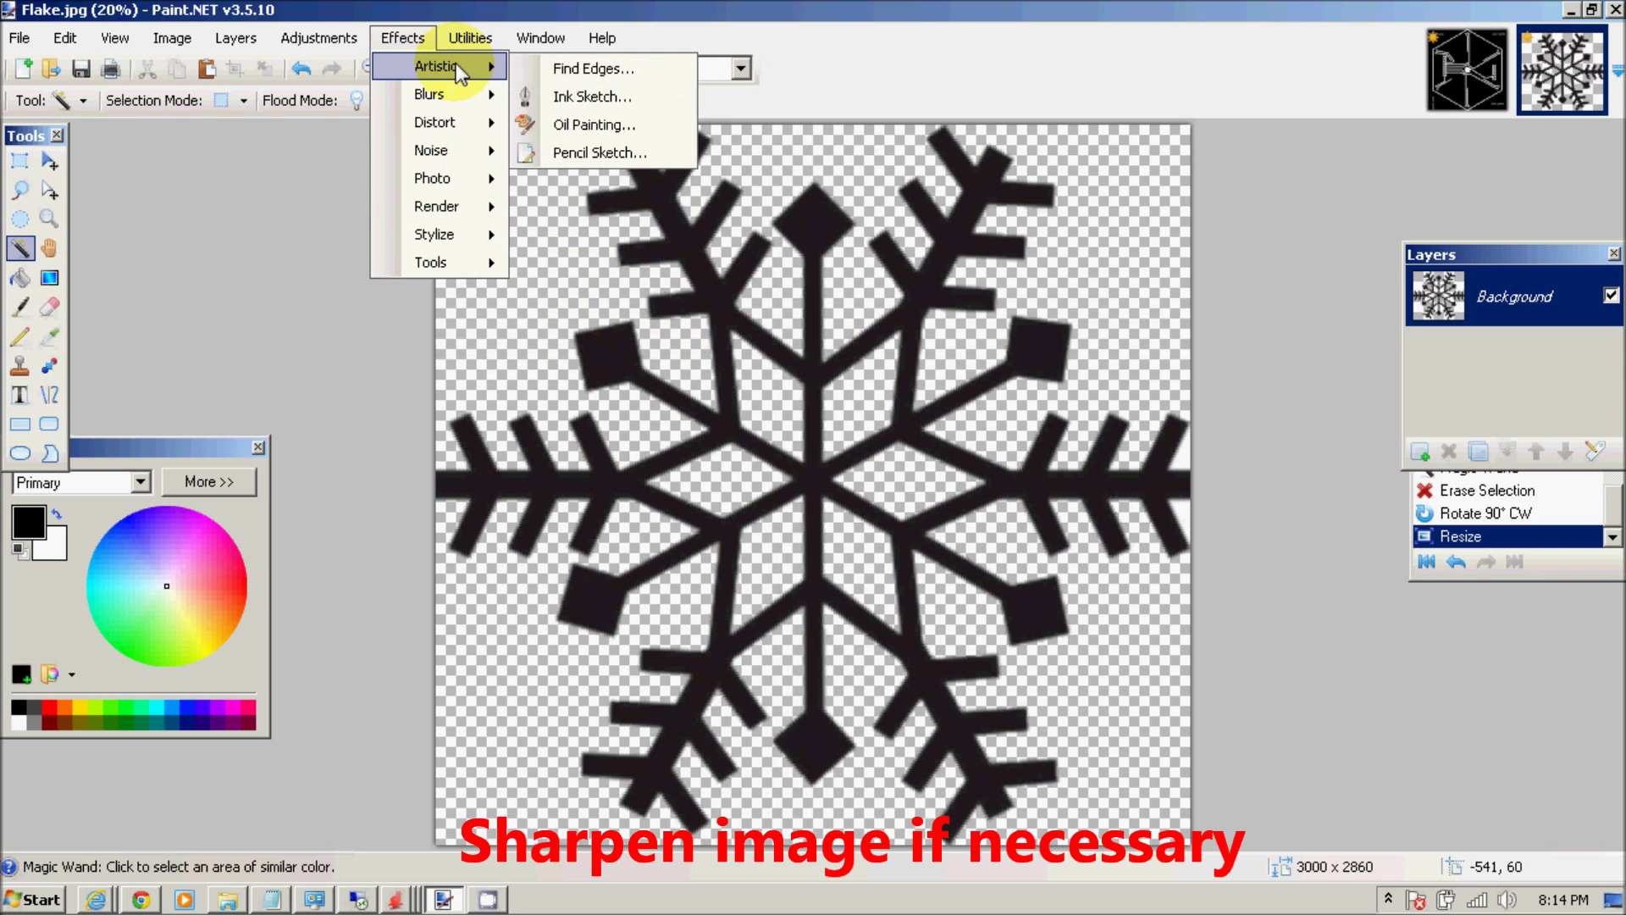
mouse_move(445, 89)
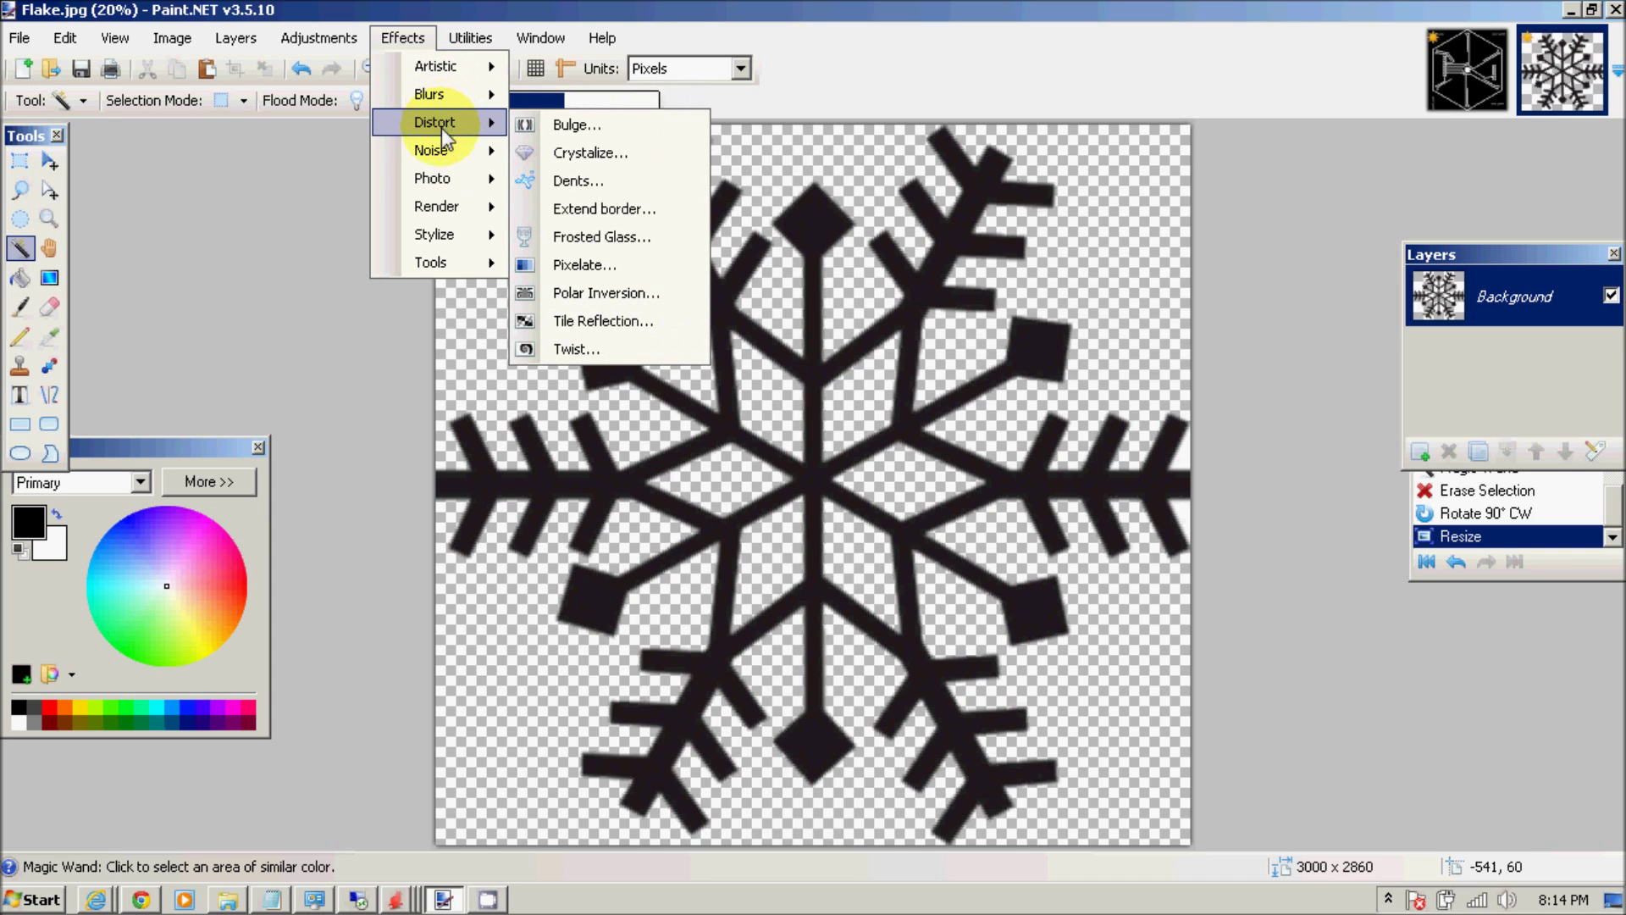
mouse_move(440, 172)
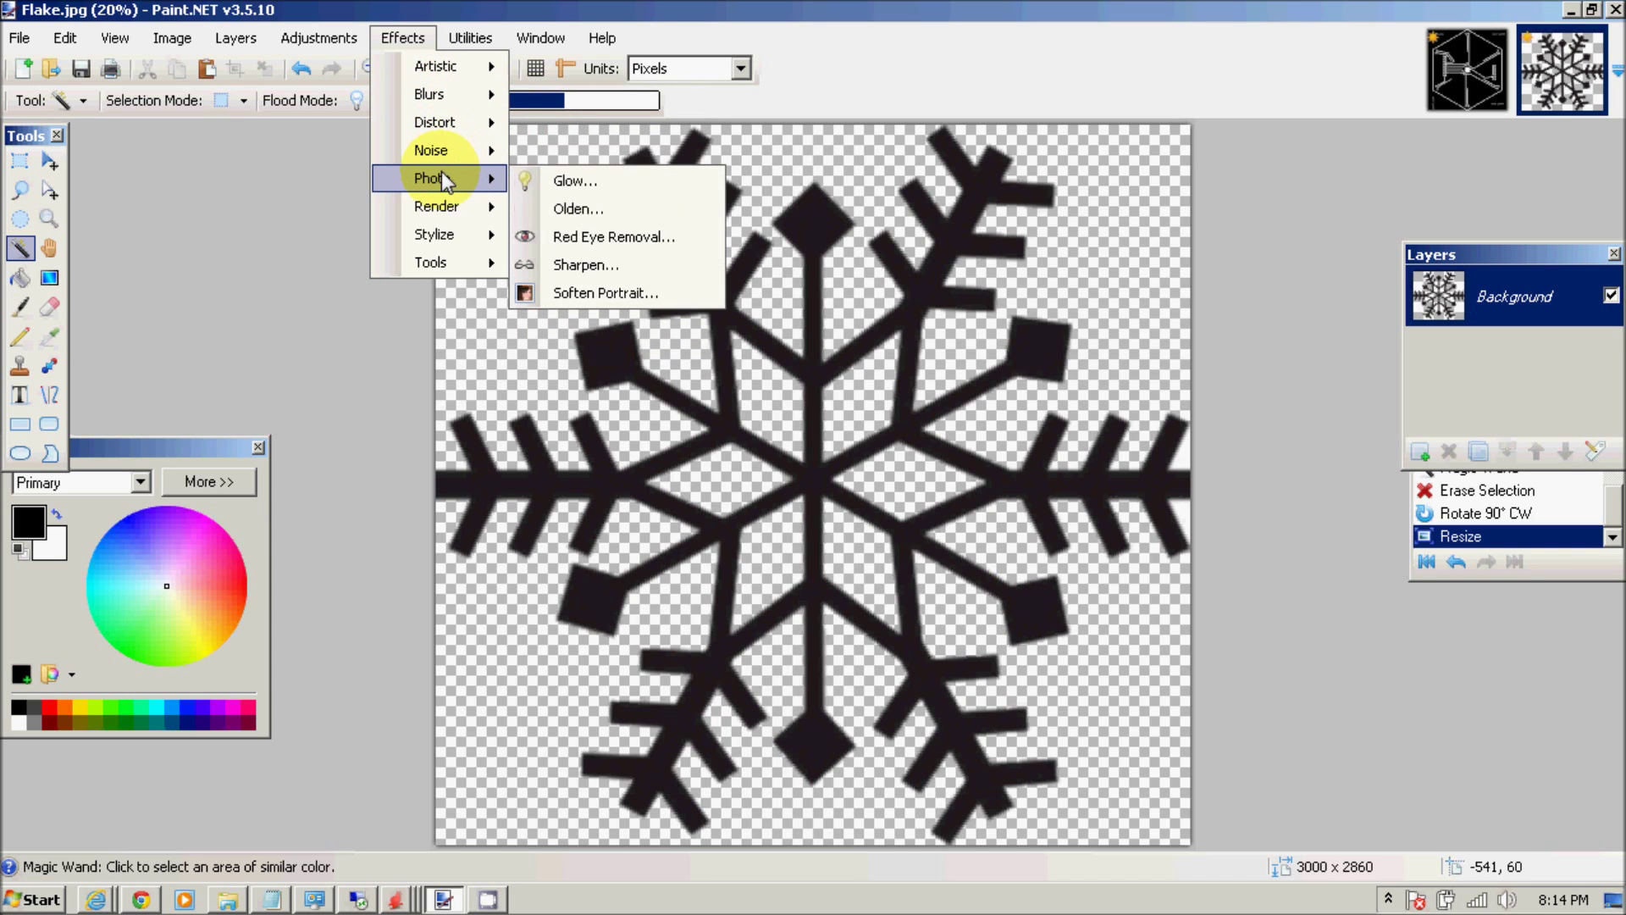
left_click(607, 264)
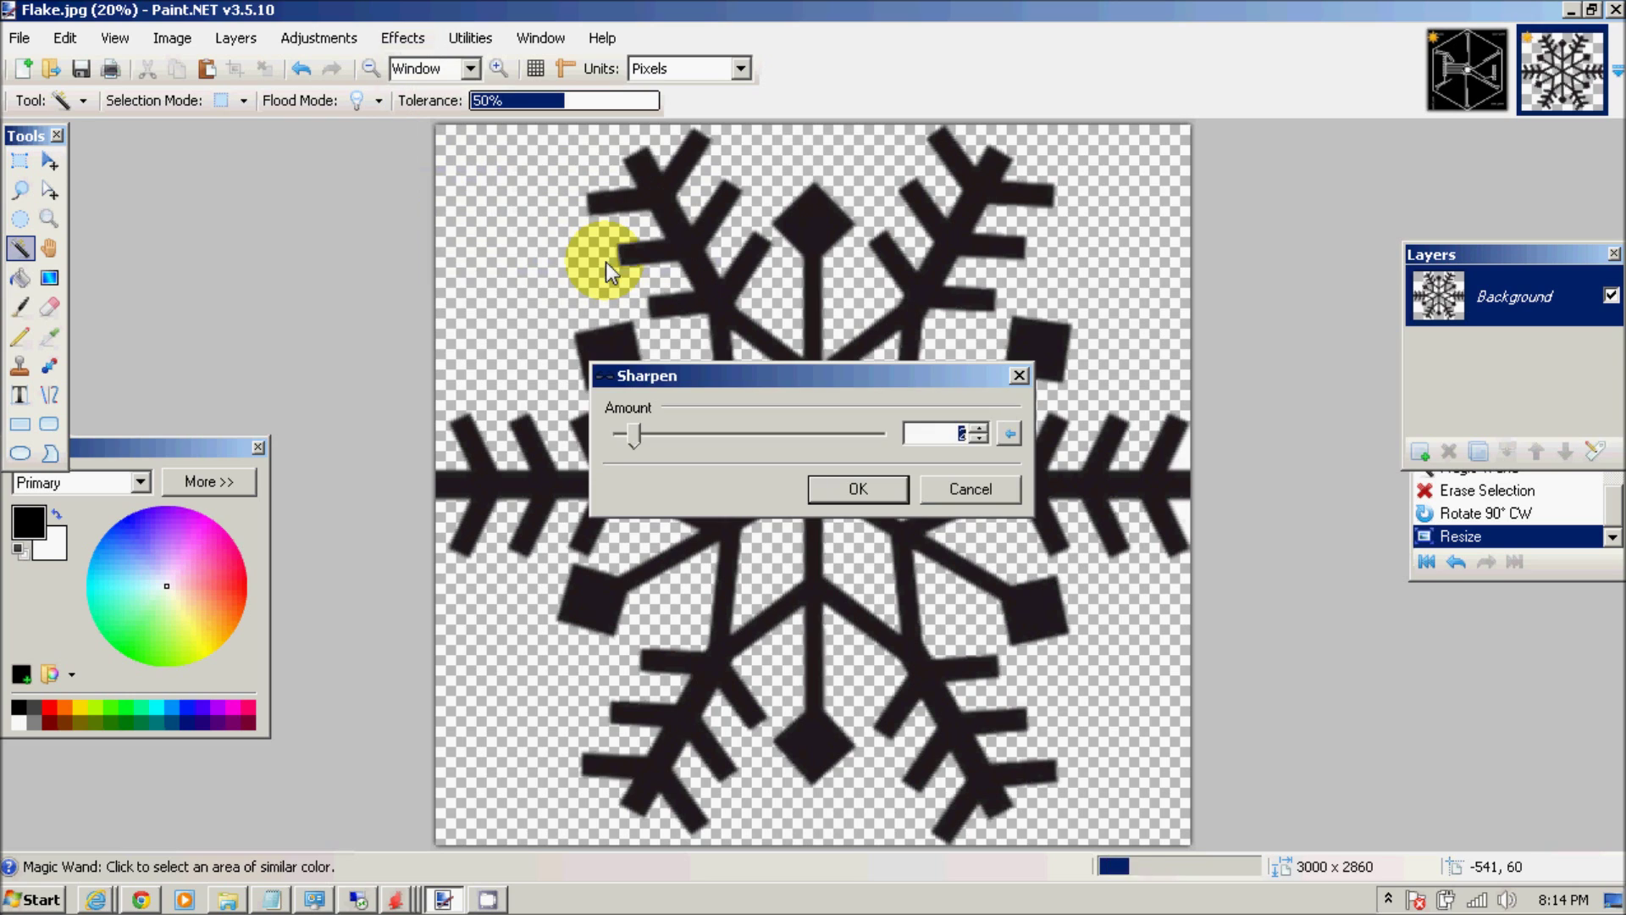
left_click_drag(639, 435, 671, 434)
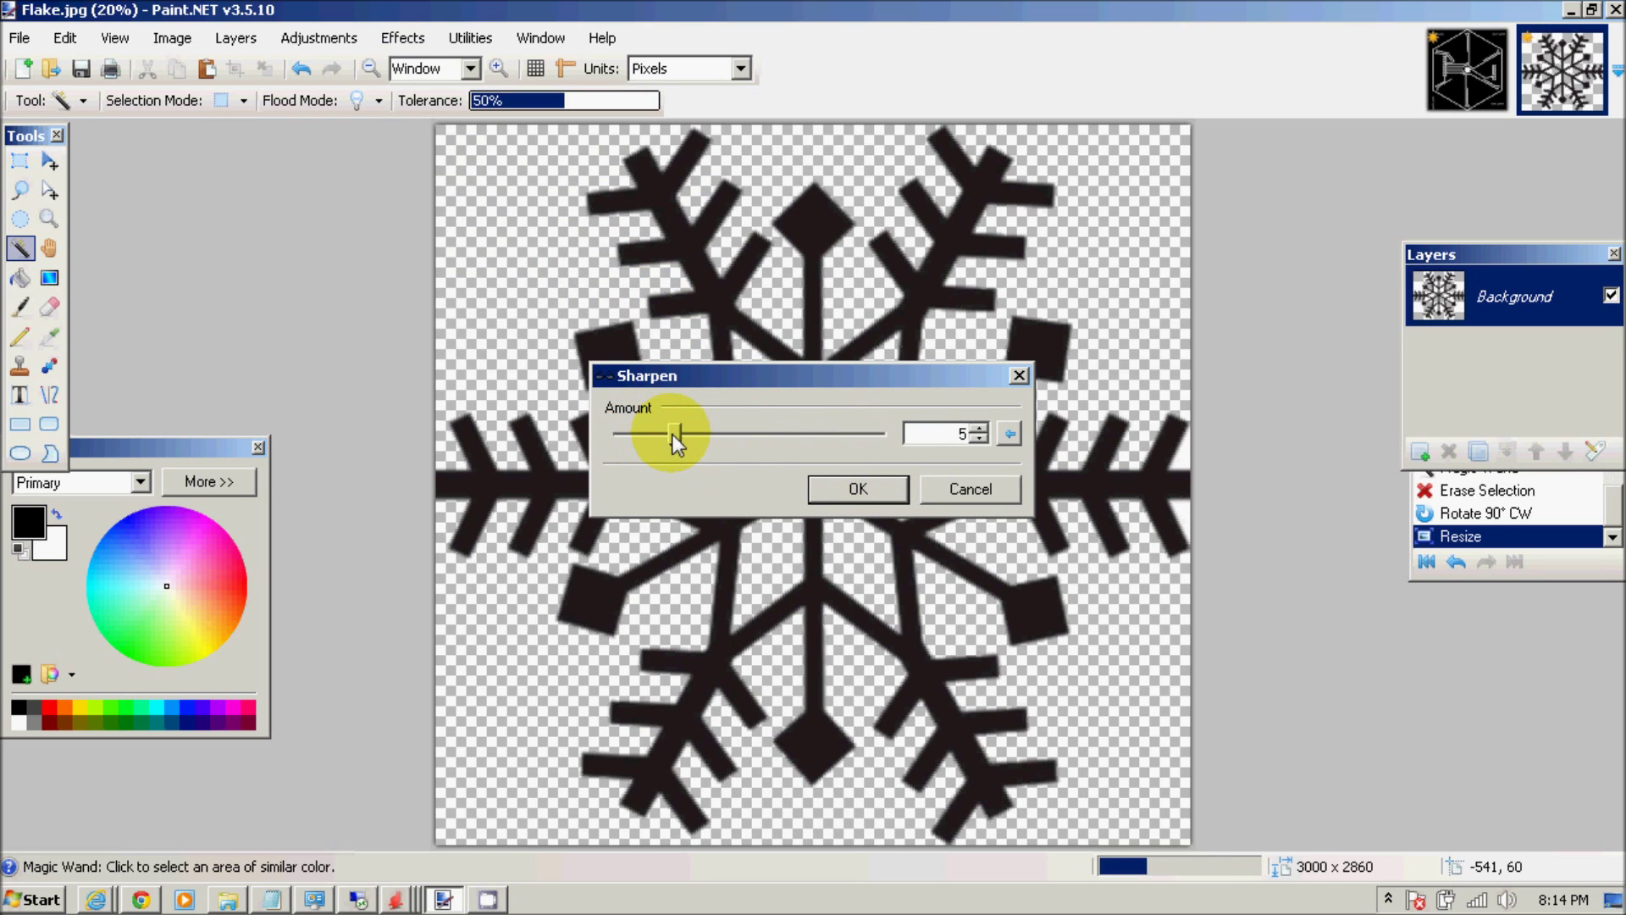
left_click(858, 488)
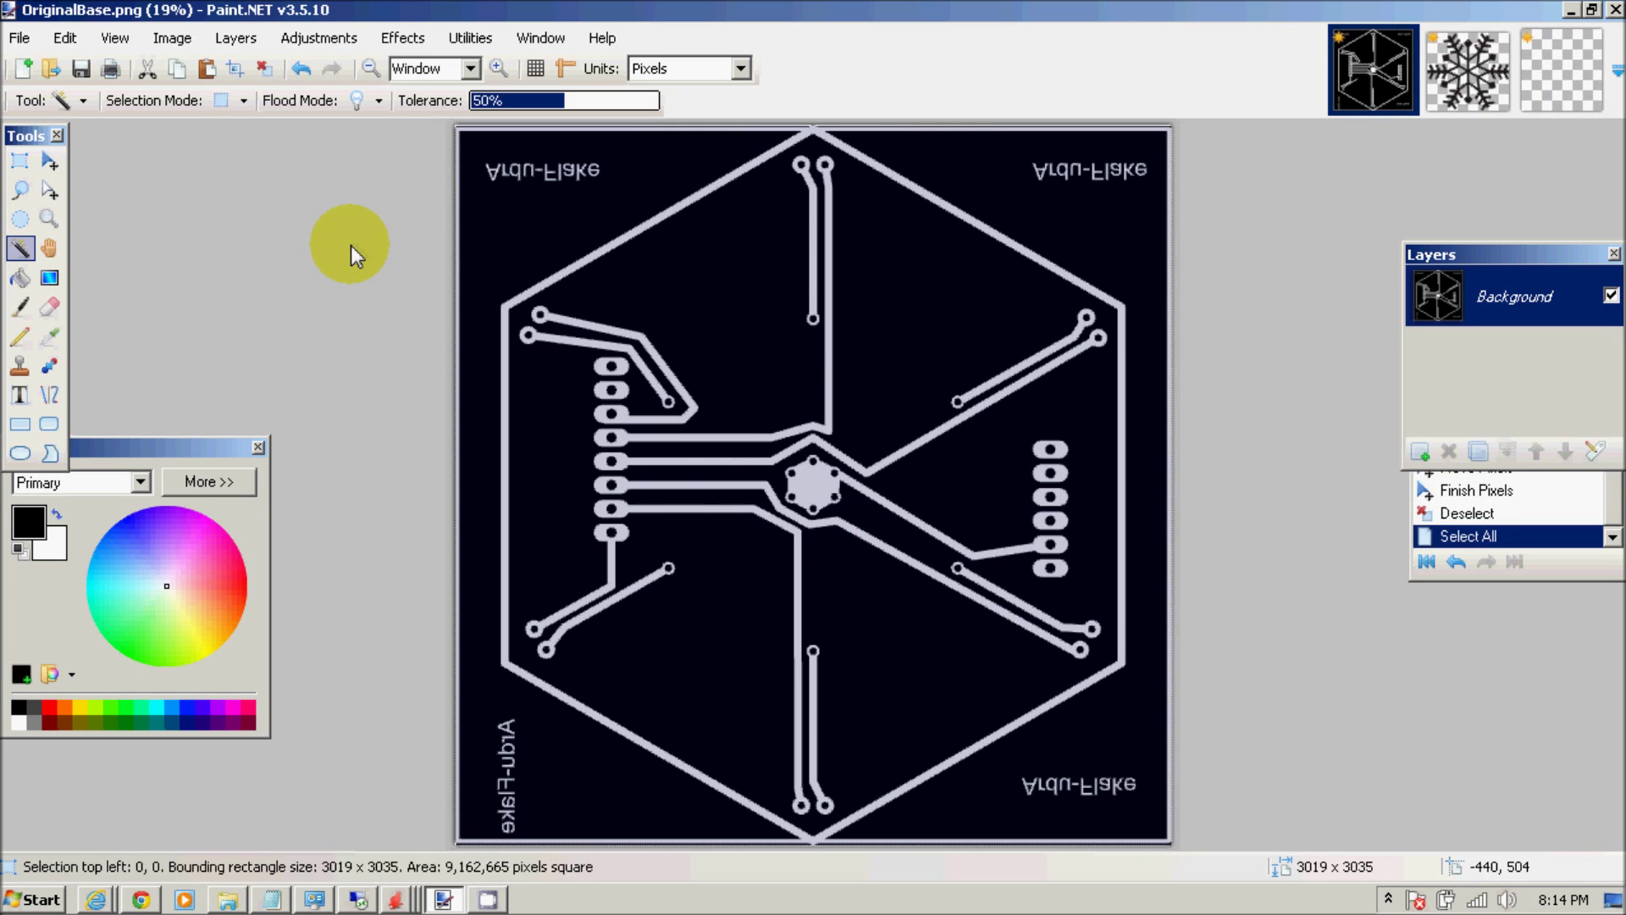
Clear the selection on OriginalBase.png and invert the board image's colors.
key("ctrl+d")
mouse_move(277, 43)
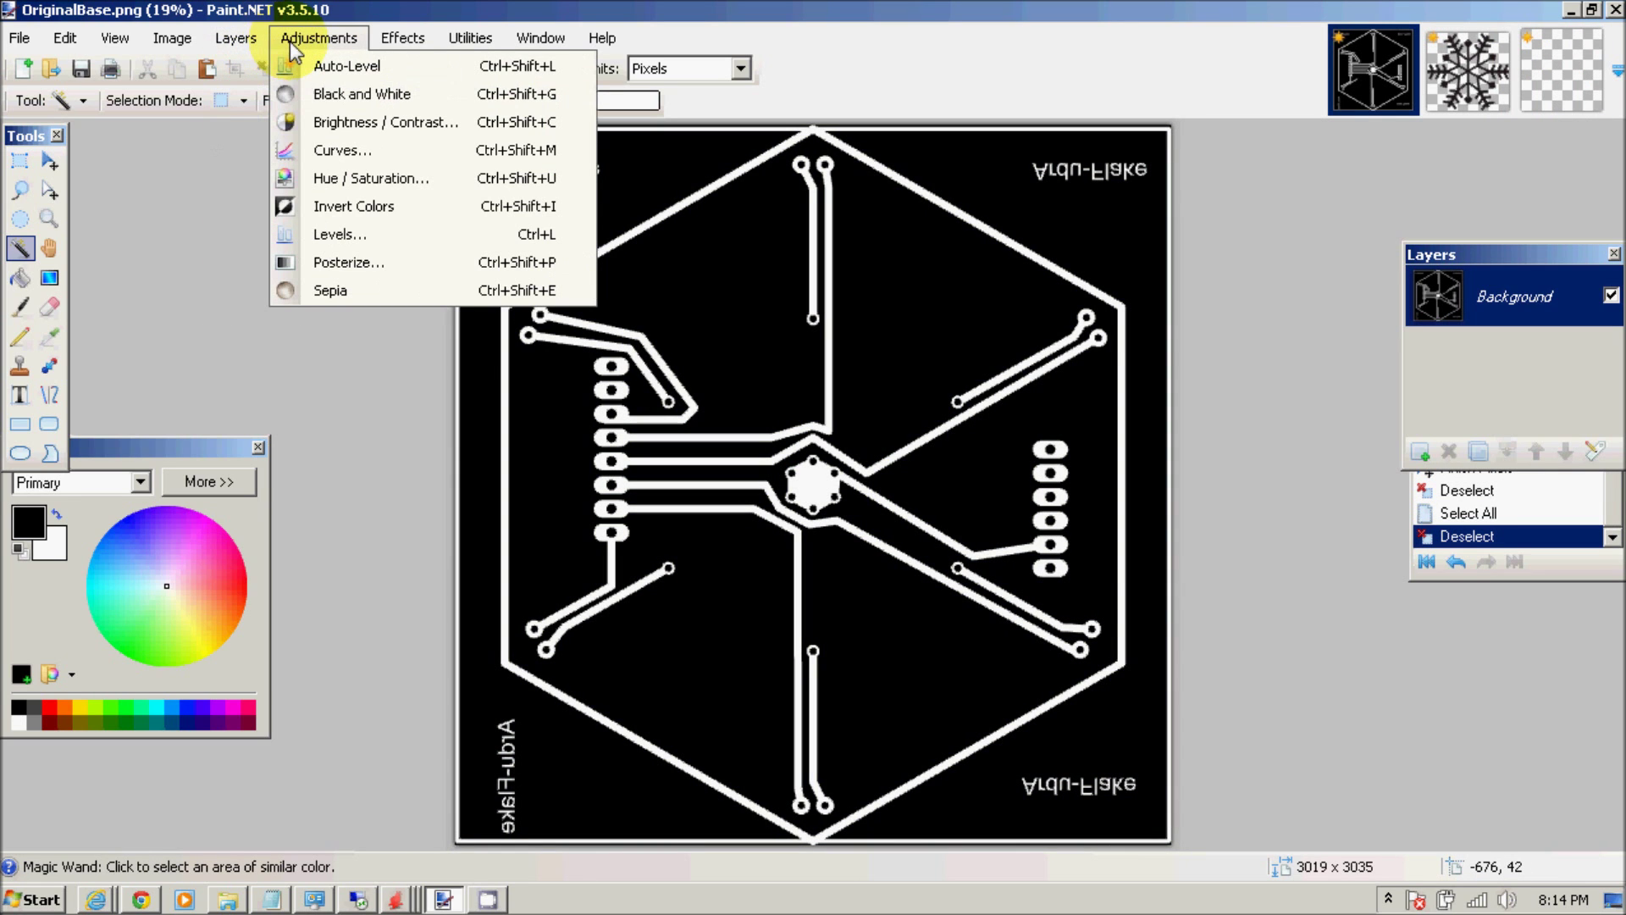
left_click(370, 206)
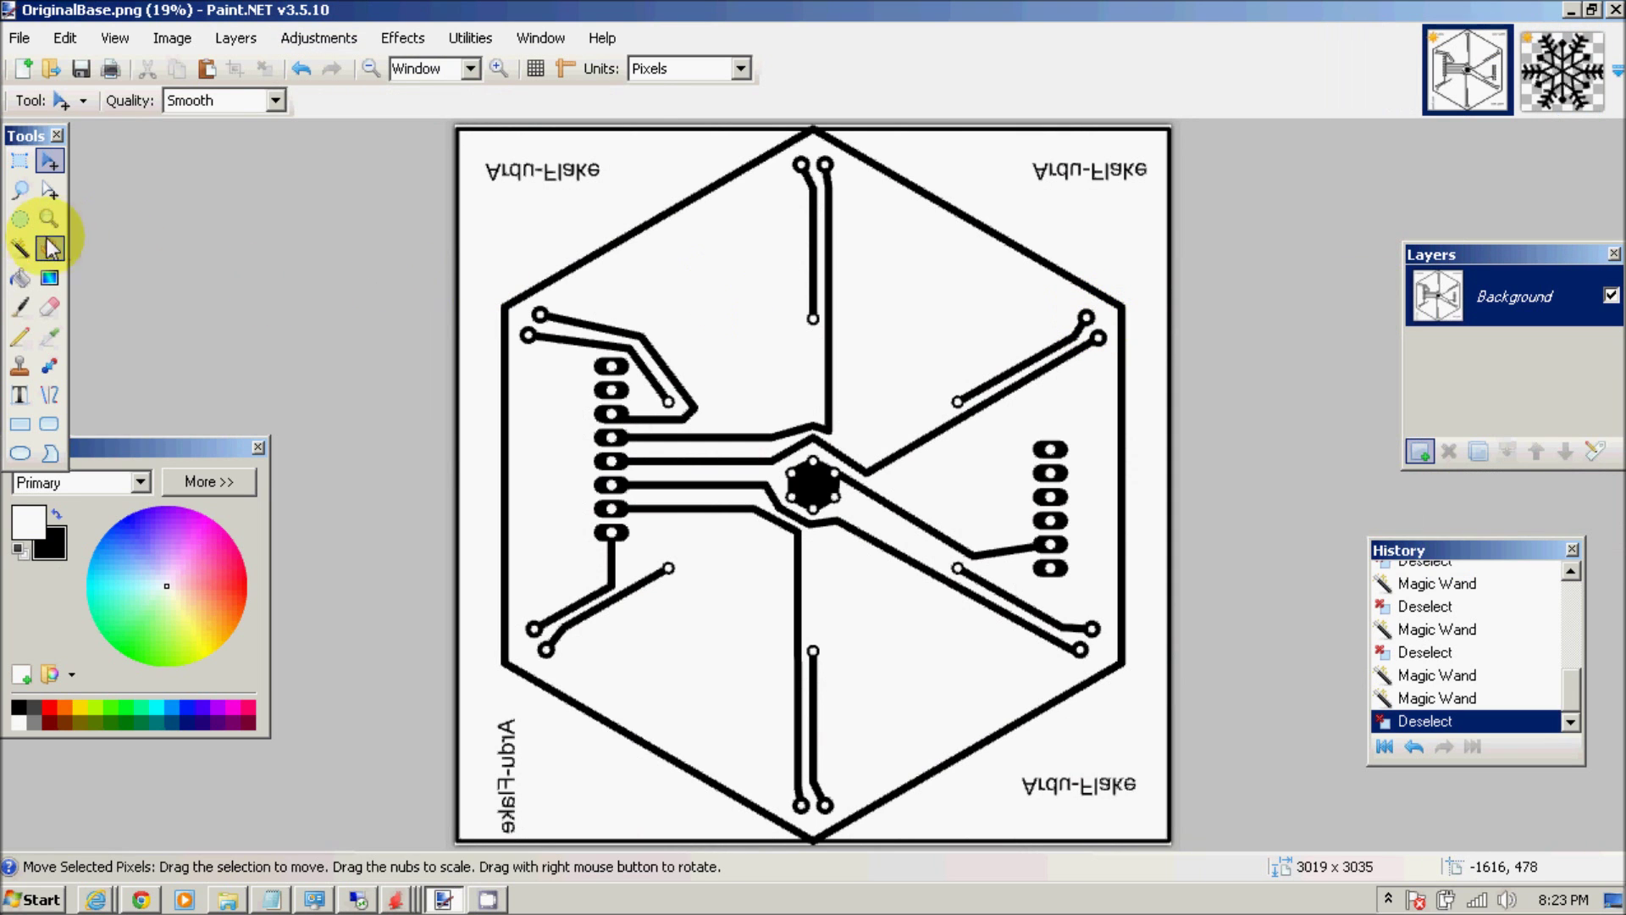
Select the black traces of the board image with the Magic Wand and copy them.
left_click(20, 247)
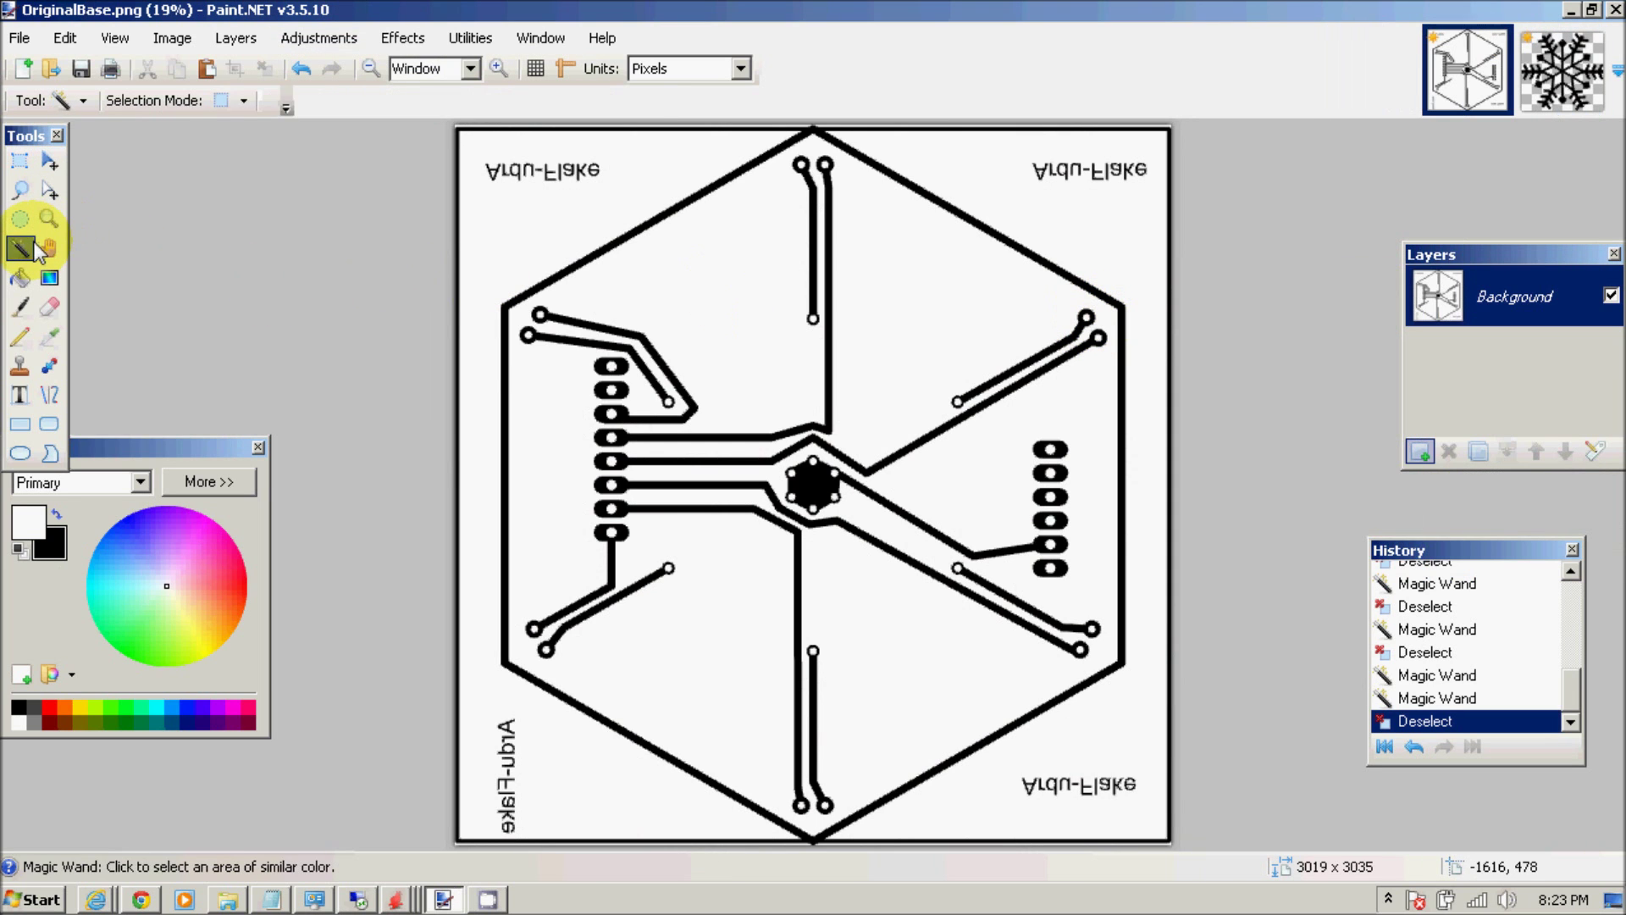
left_click(550, 340)
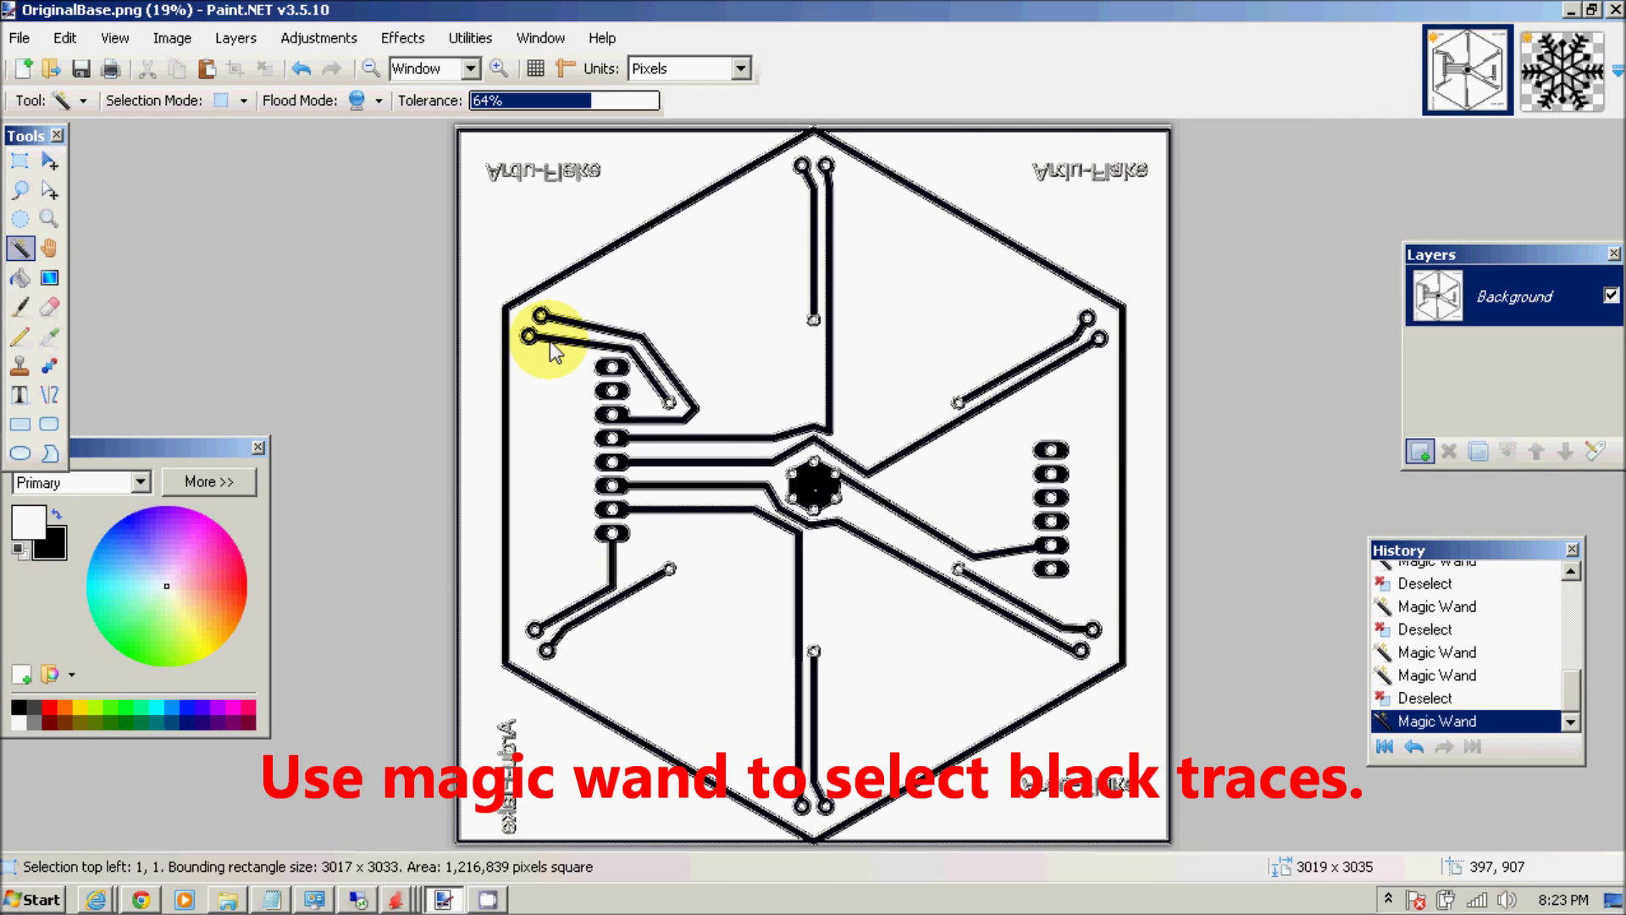
left_click(65, 37)
left_click(95, 161)
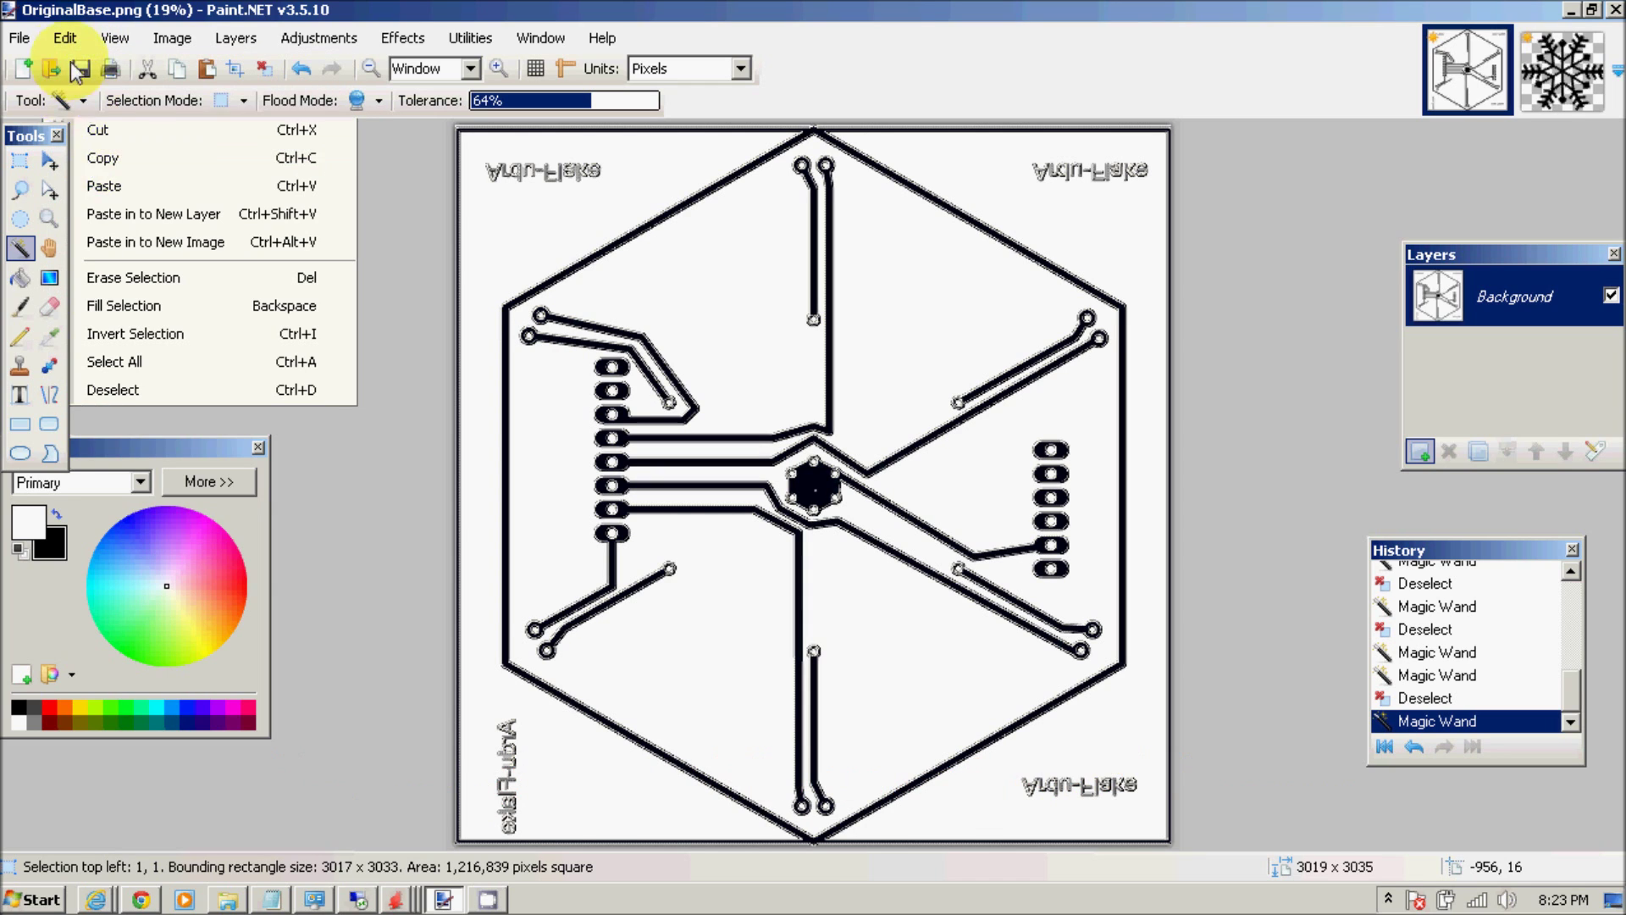
Create a new 3017 x 3033 pixel image and add a second layer above its background.
left_click(20, 38)
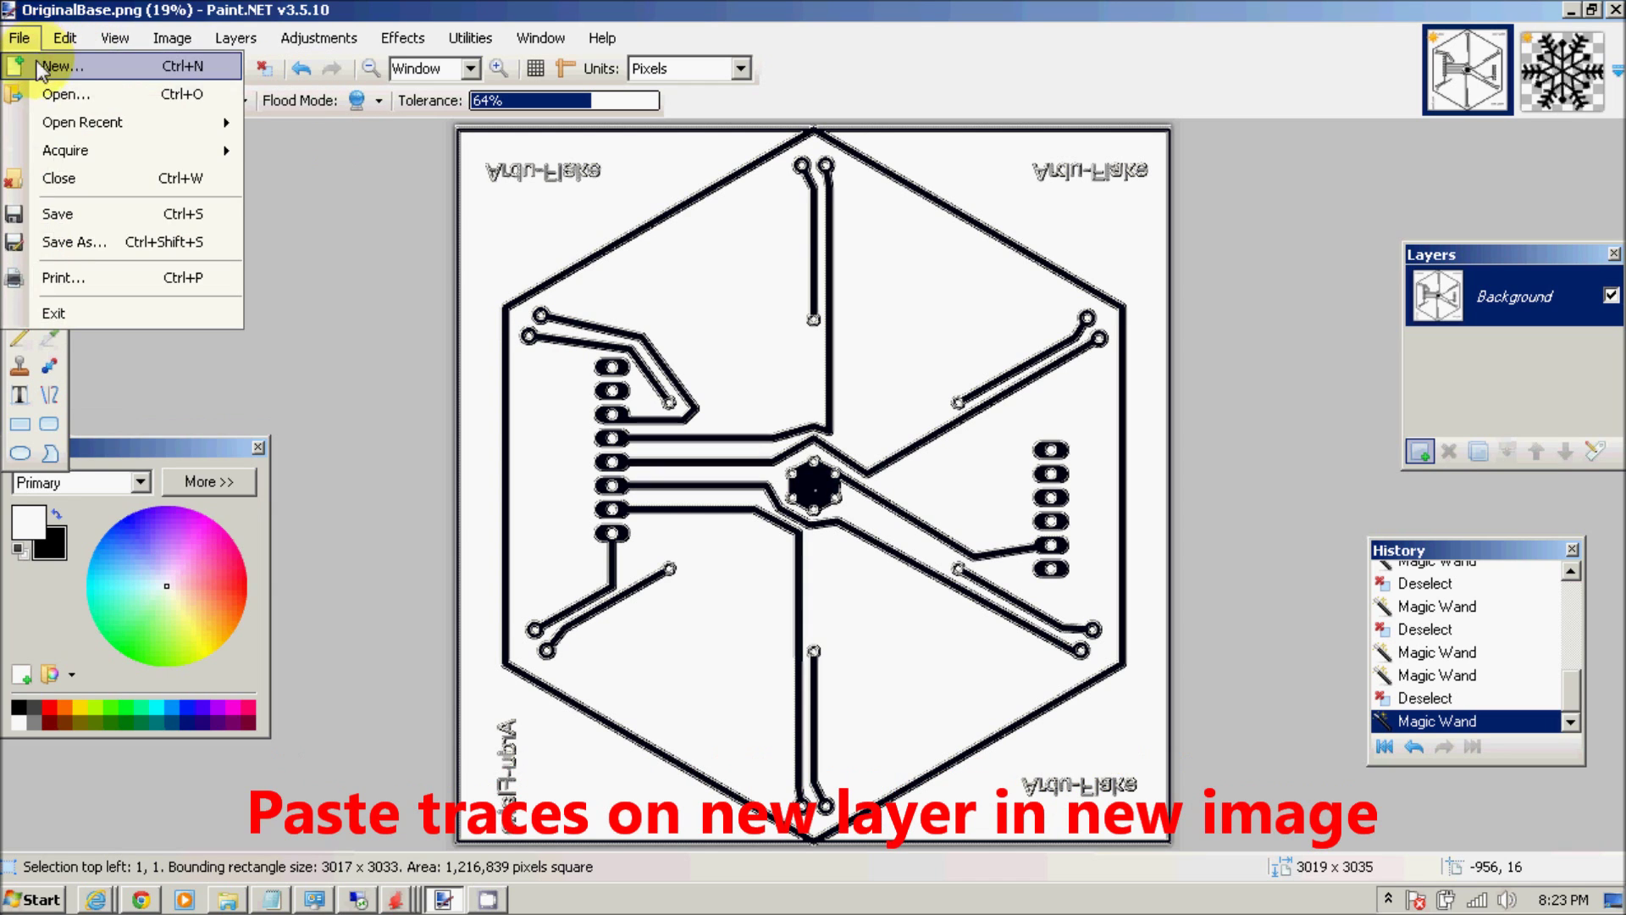
left_click(51, 65)
left_click(806, 584)
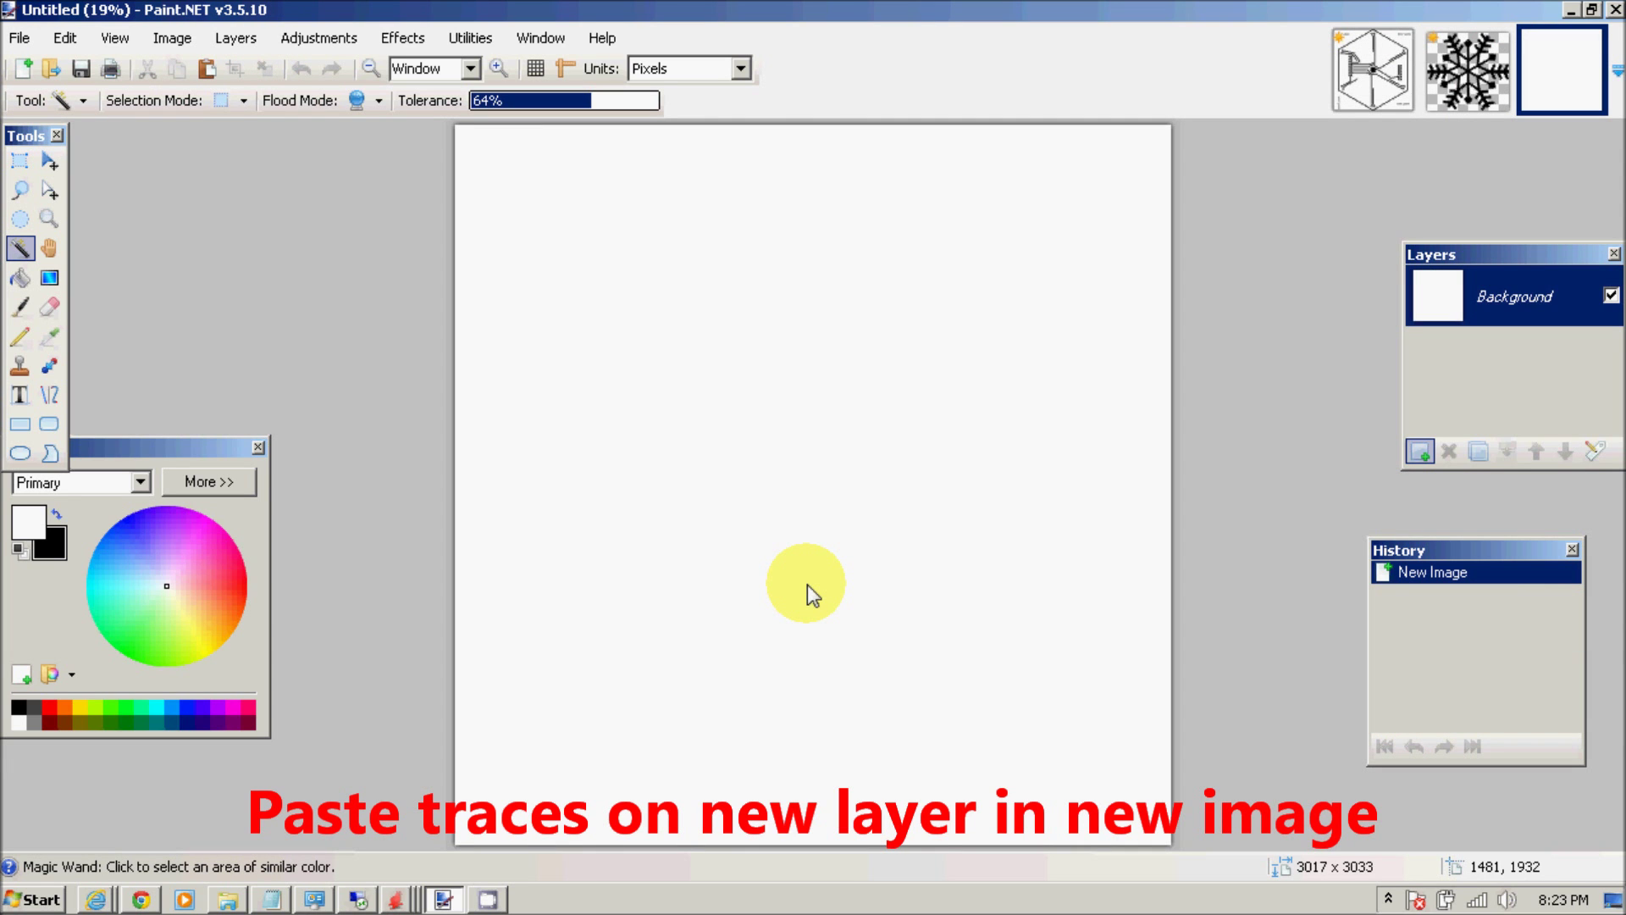
left_click(1414, 446)
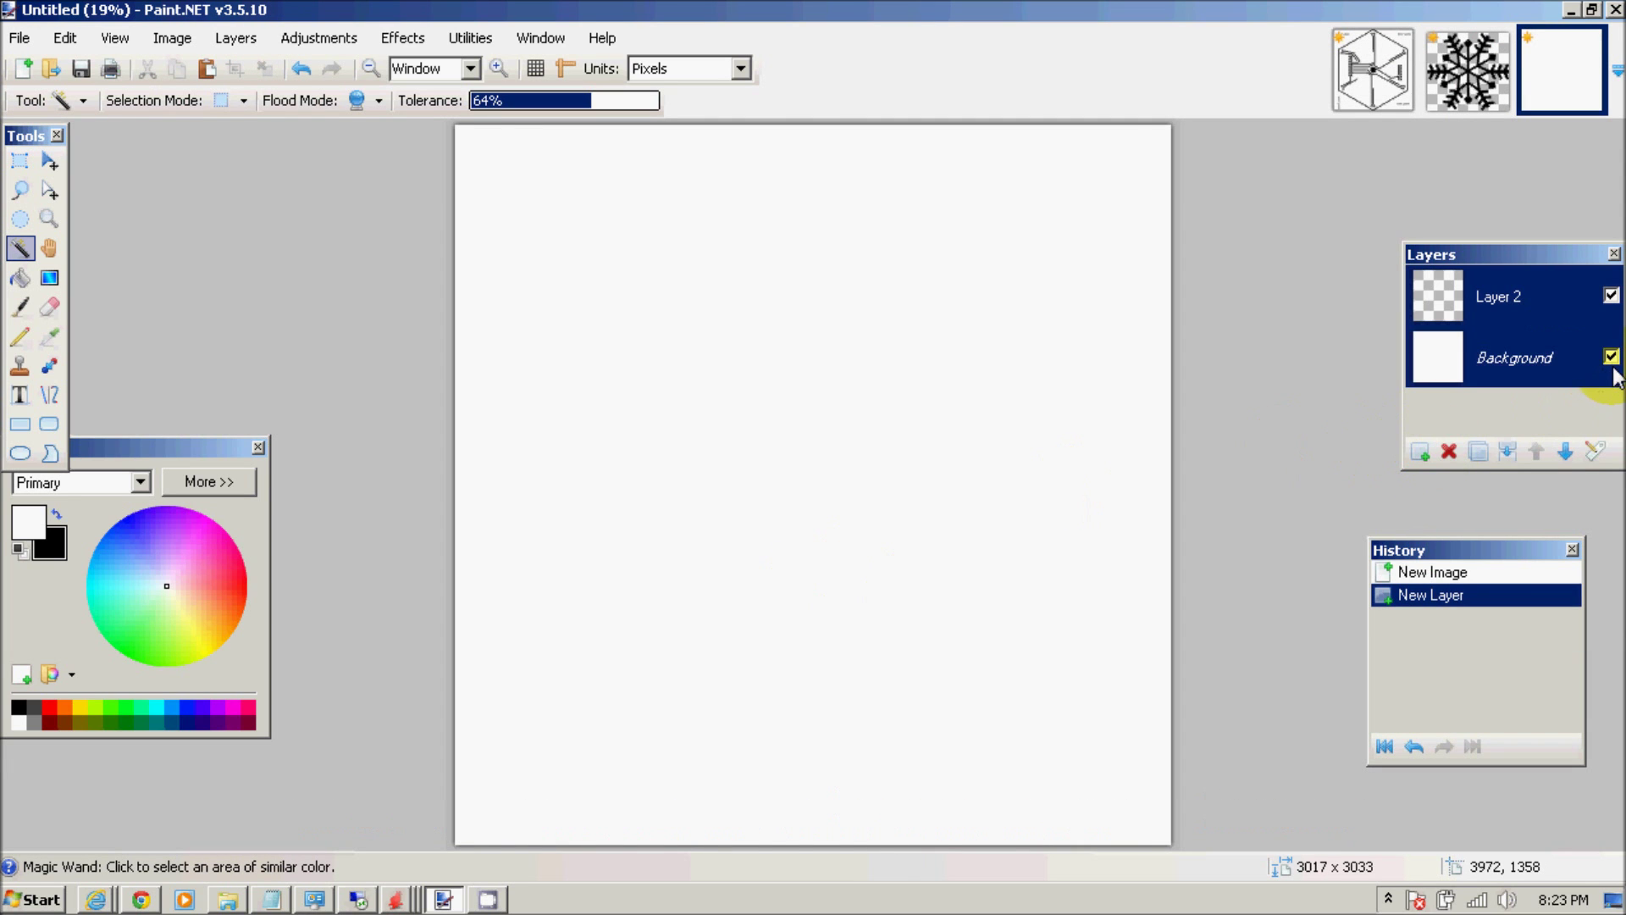
Hide the Background layer, paste the copied board traces into Layer 2 and clear the selection.
left_click(1611, 357)
key("m")
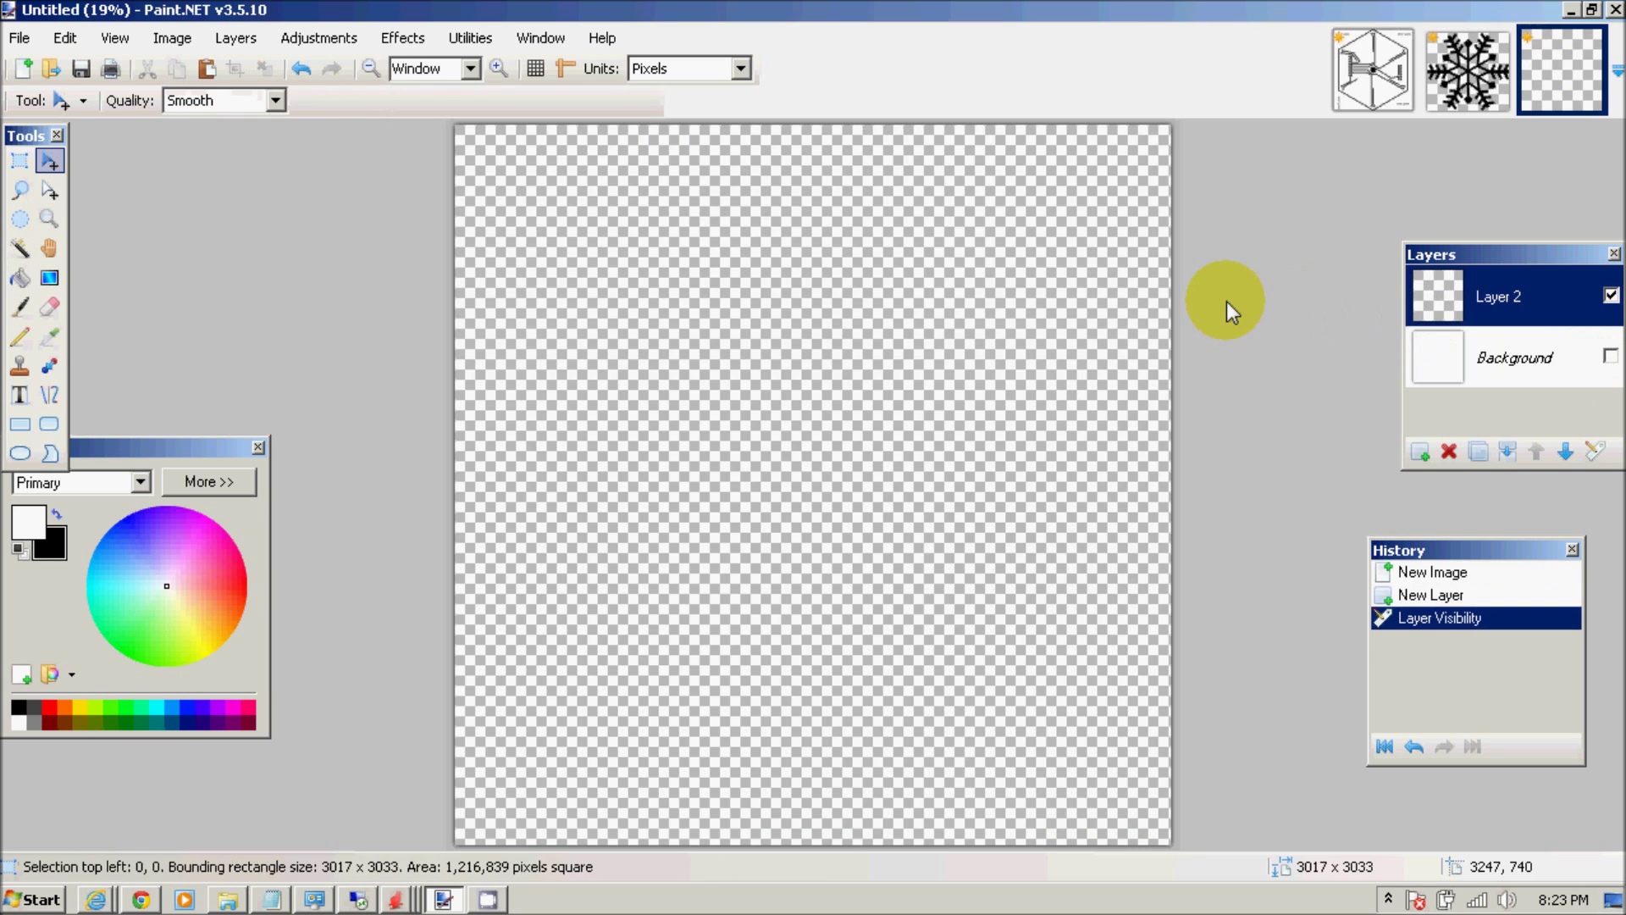
key("ctrl+v")
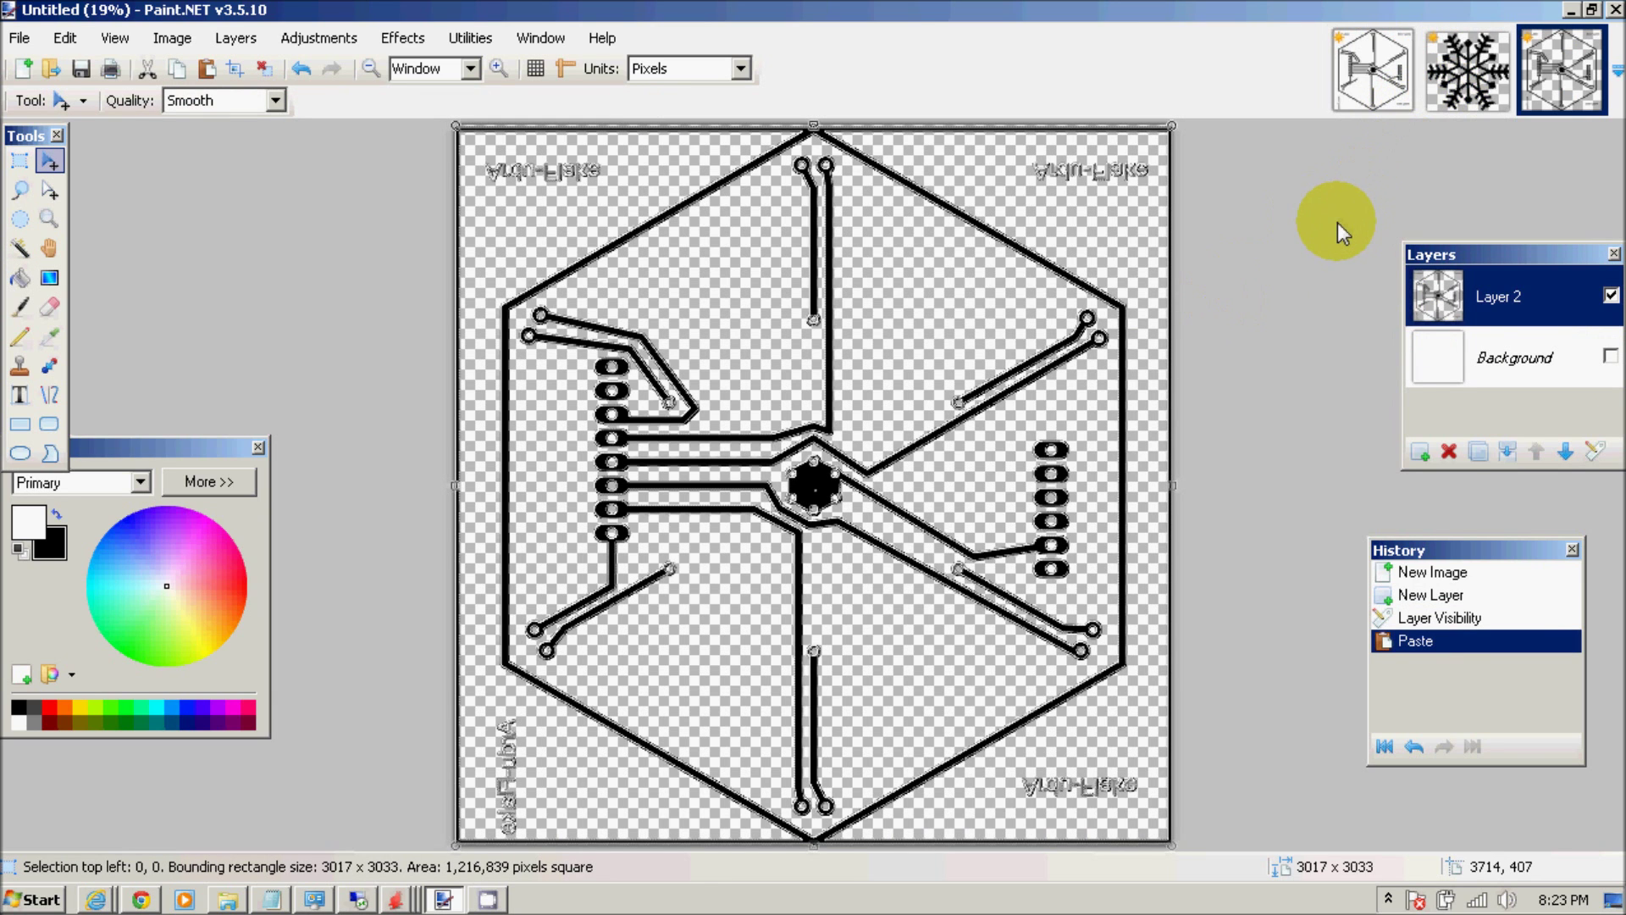
key("ctrl+d")
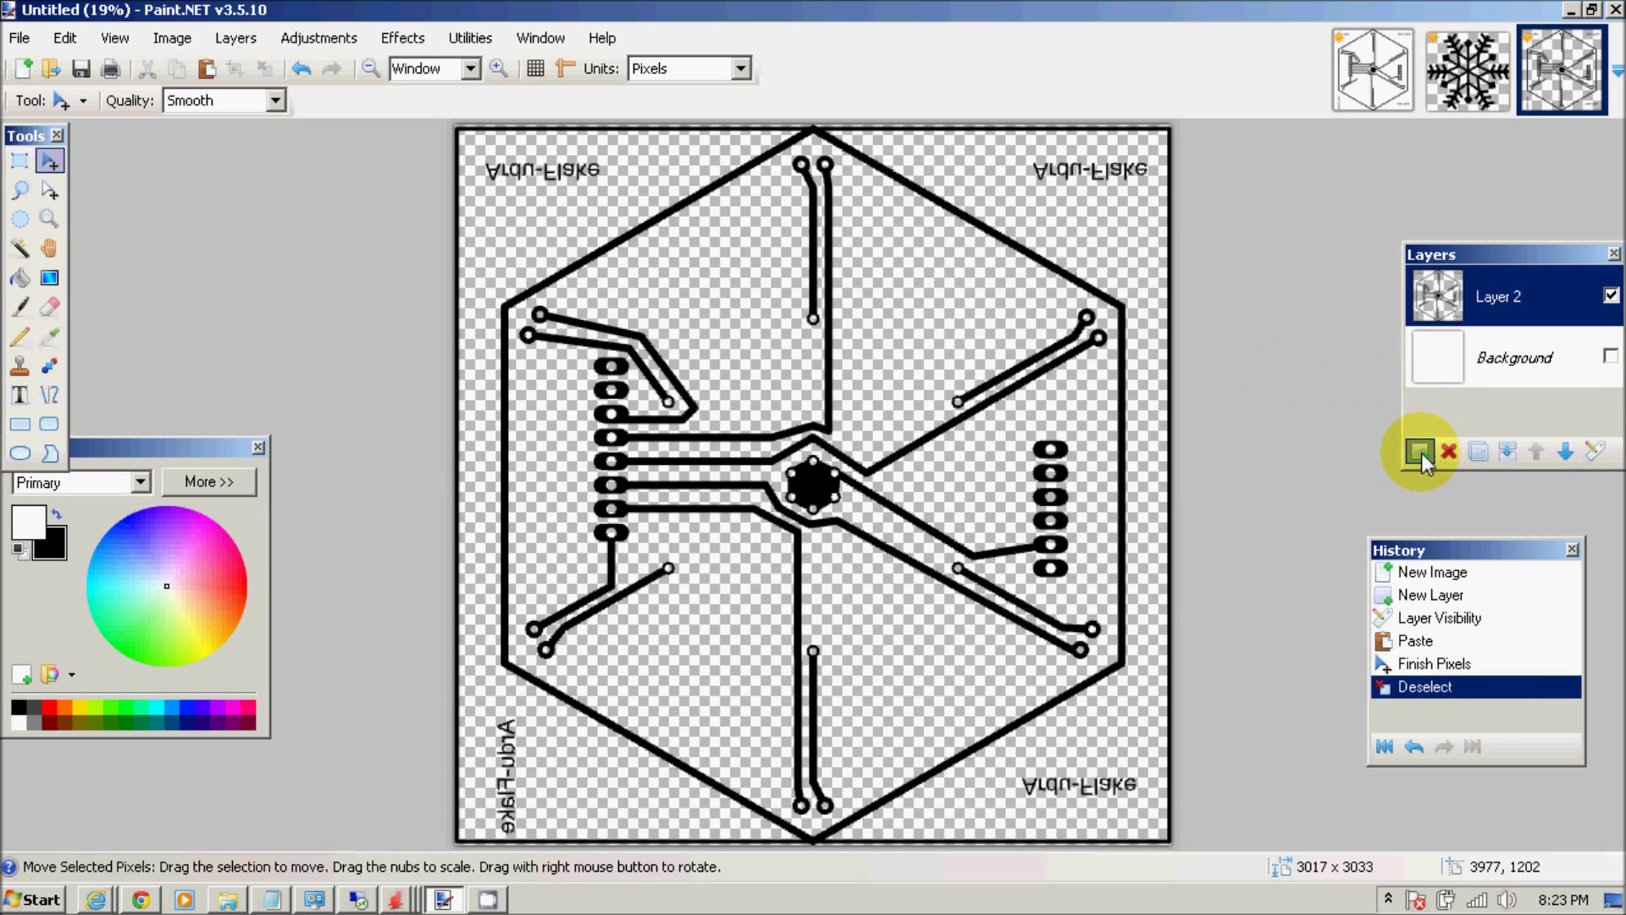
Add a third layer, copy the black snowflake from Flake.jpg with the Magic Wand and paste it into that layer.
left_click(1422, 452)
left_click(1484, 100)
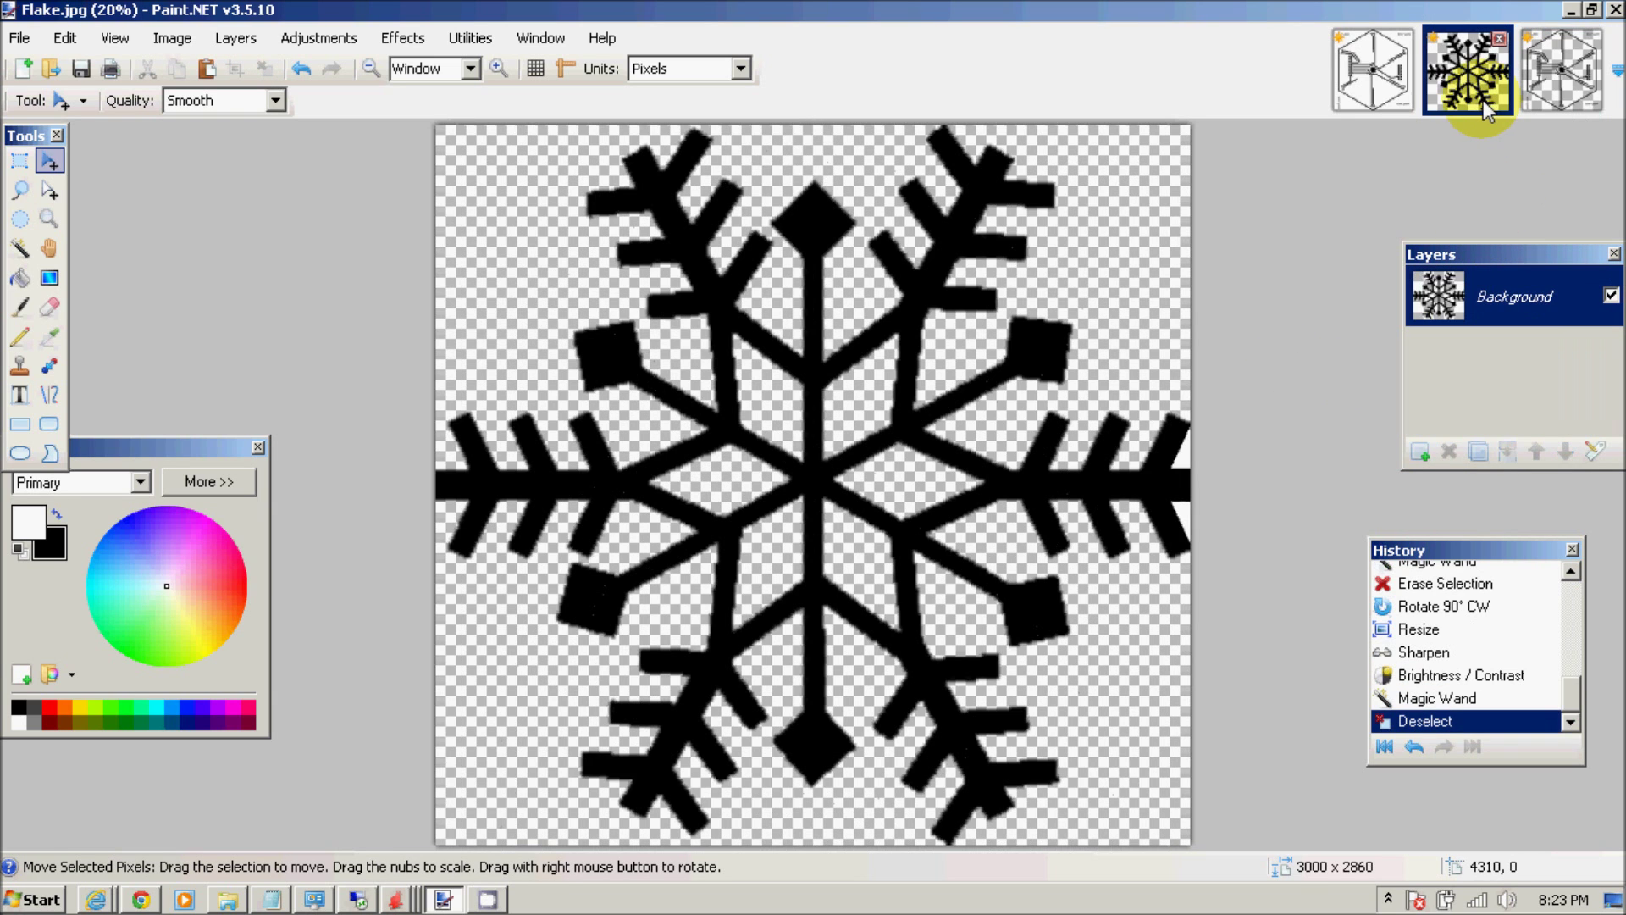
left_click(20, 249)
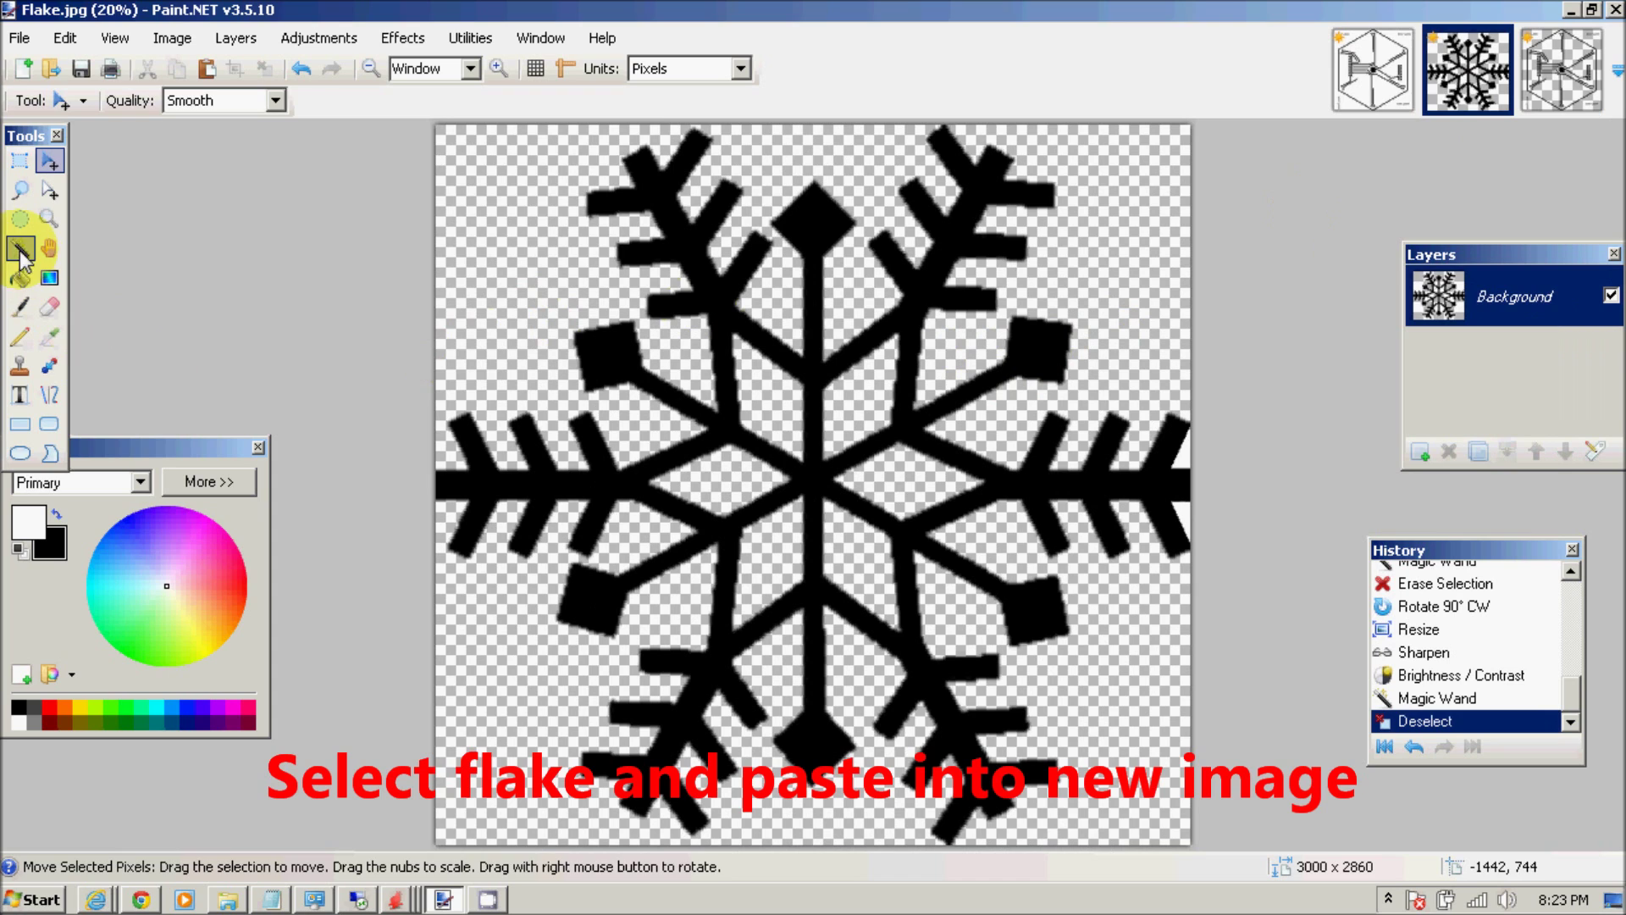
left_click(532, 480)
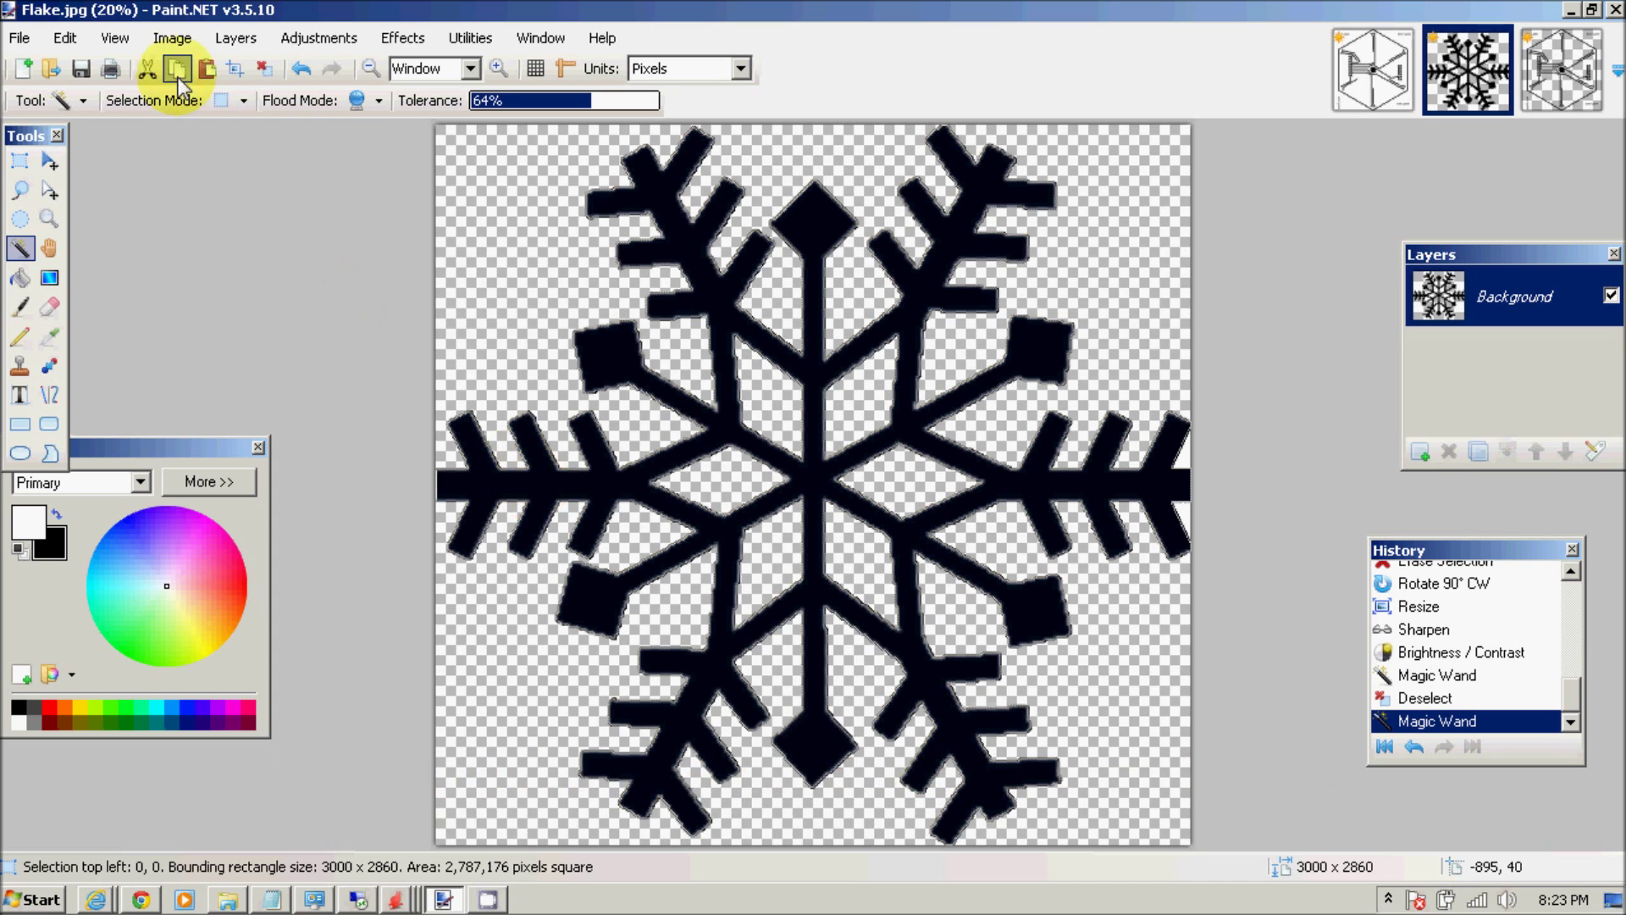
left_click(72, 37)
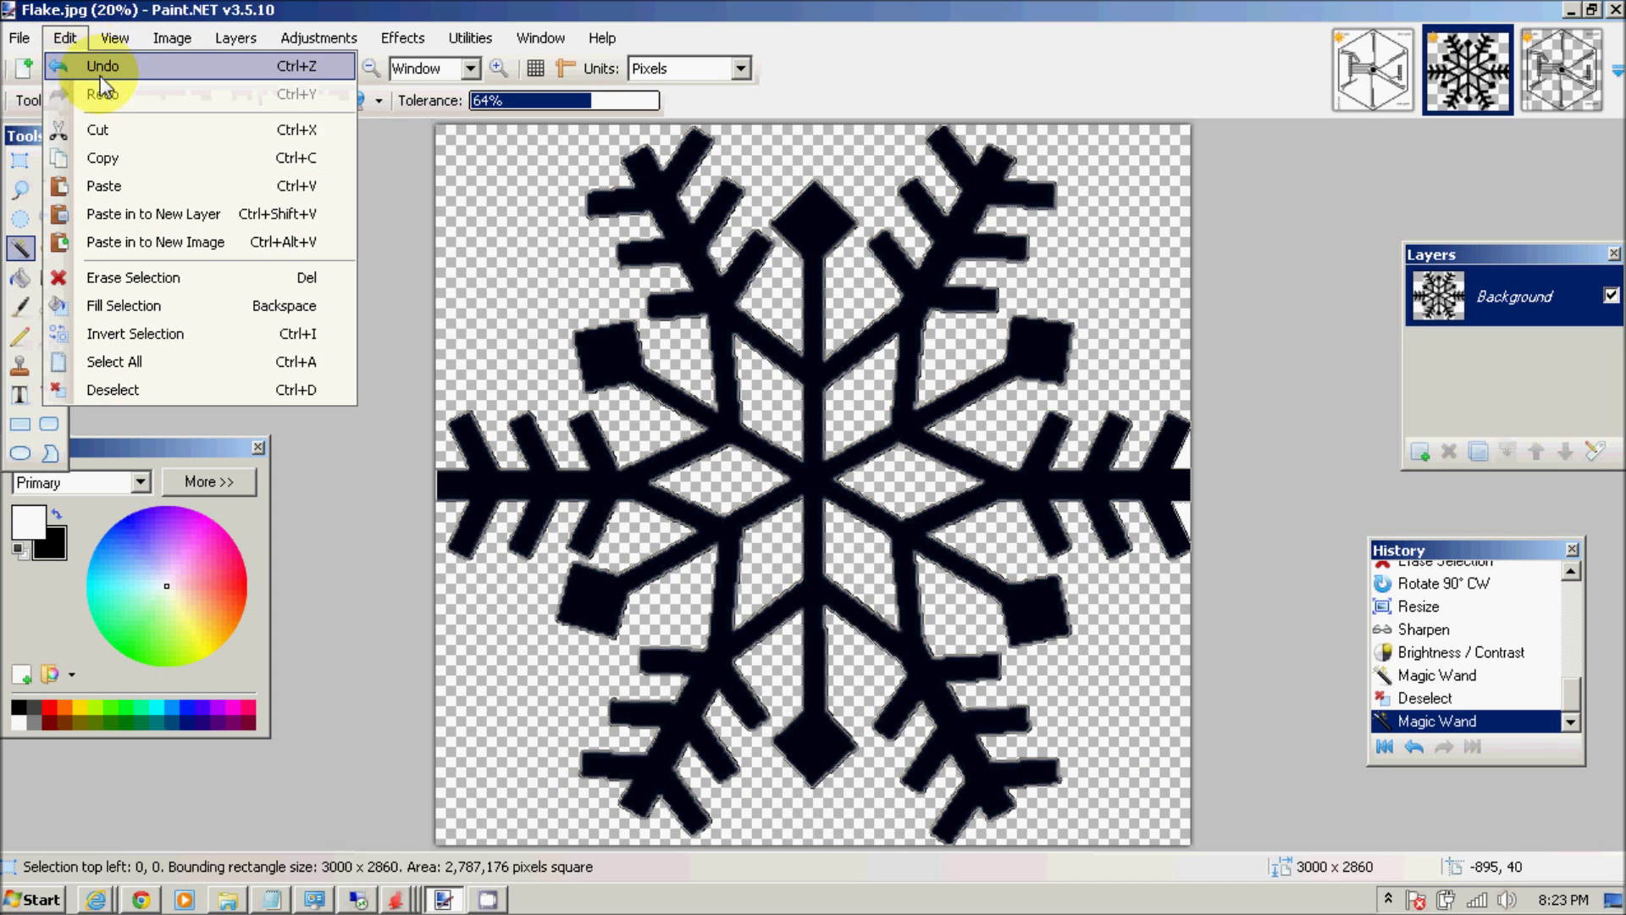
left_click(105, 160)
left_click(1592, 89)
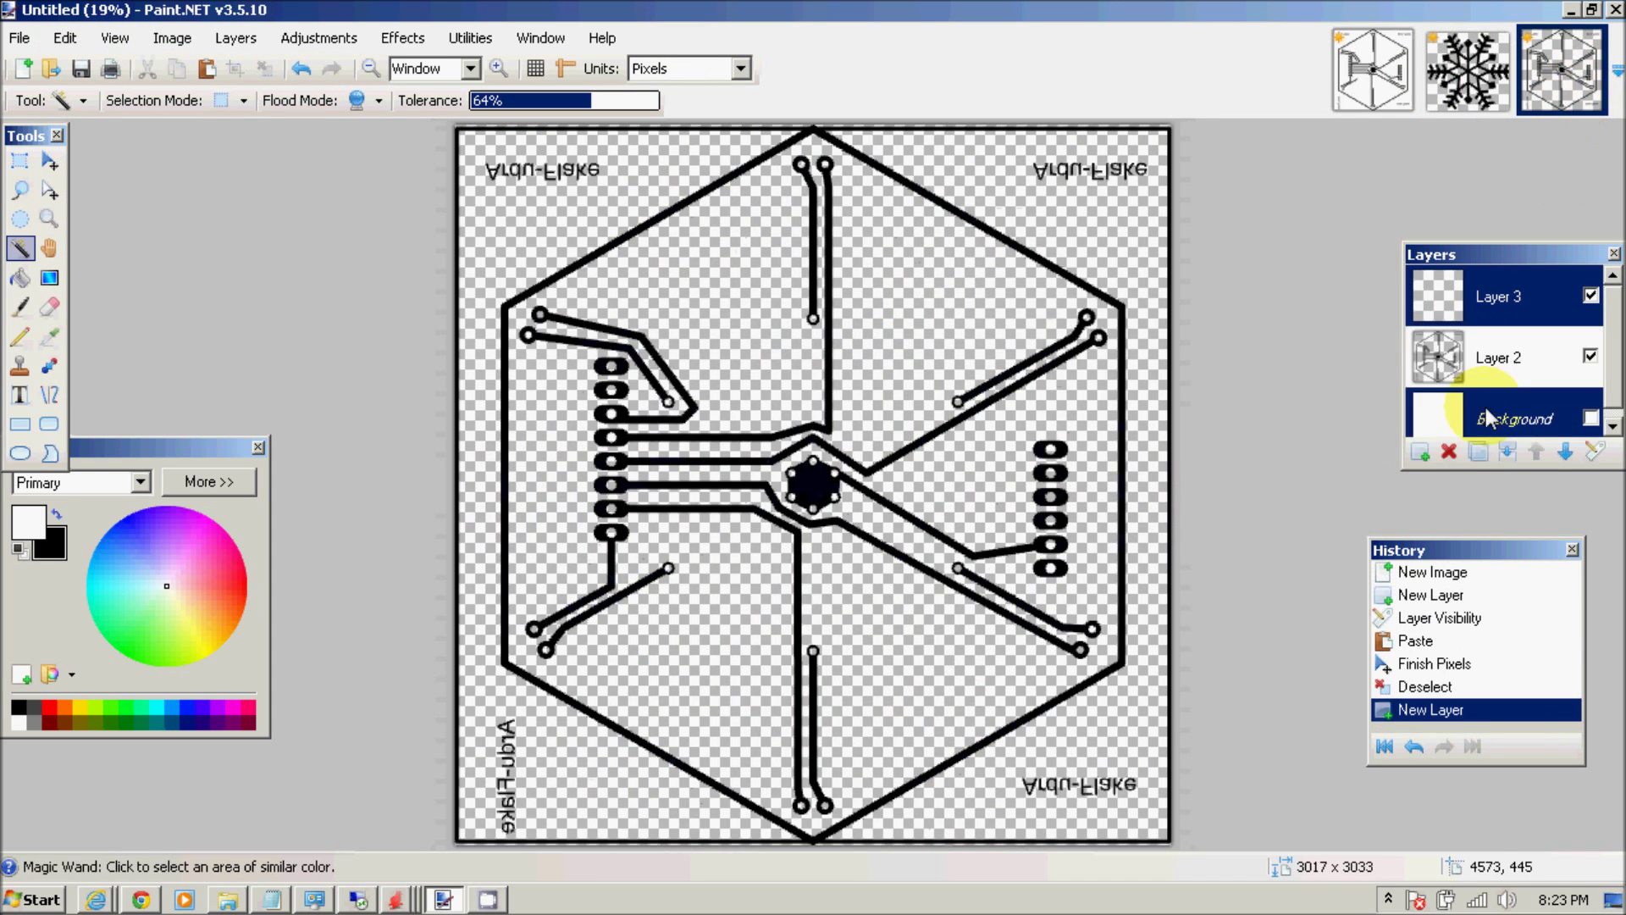
key("ctrl+v")
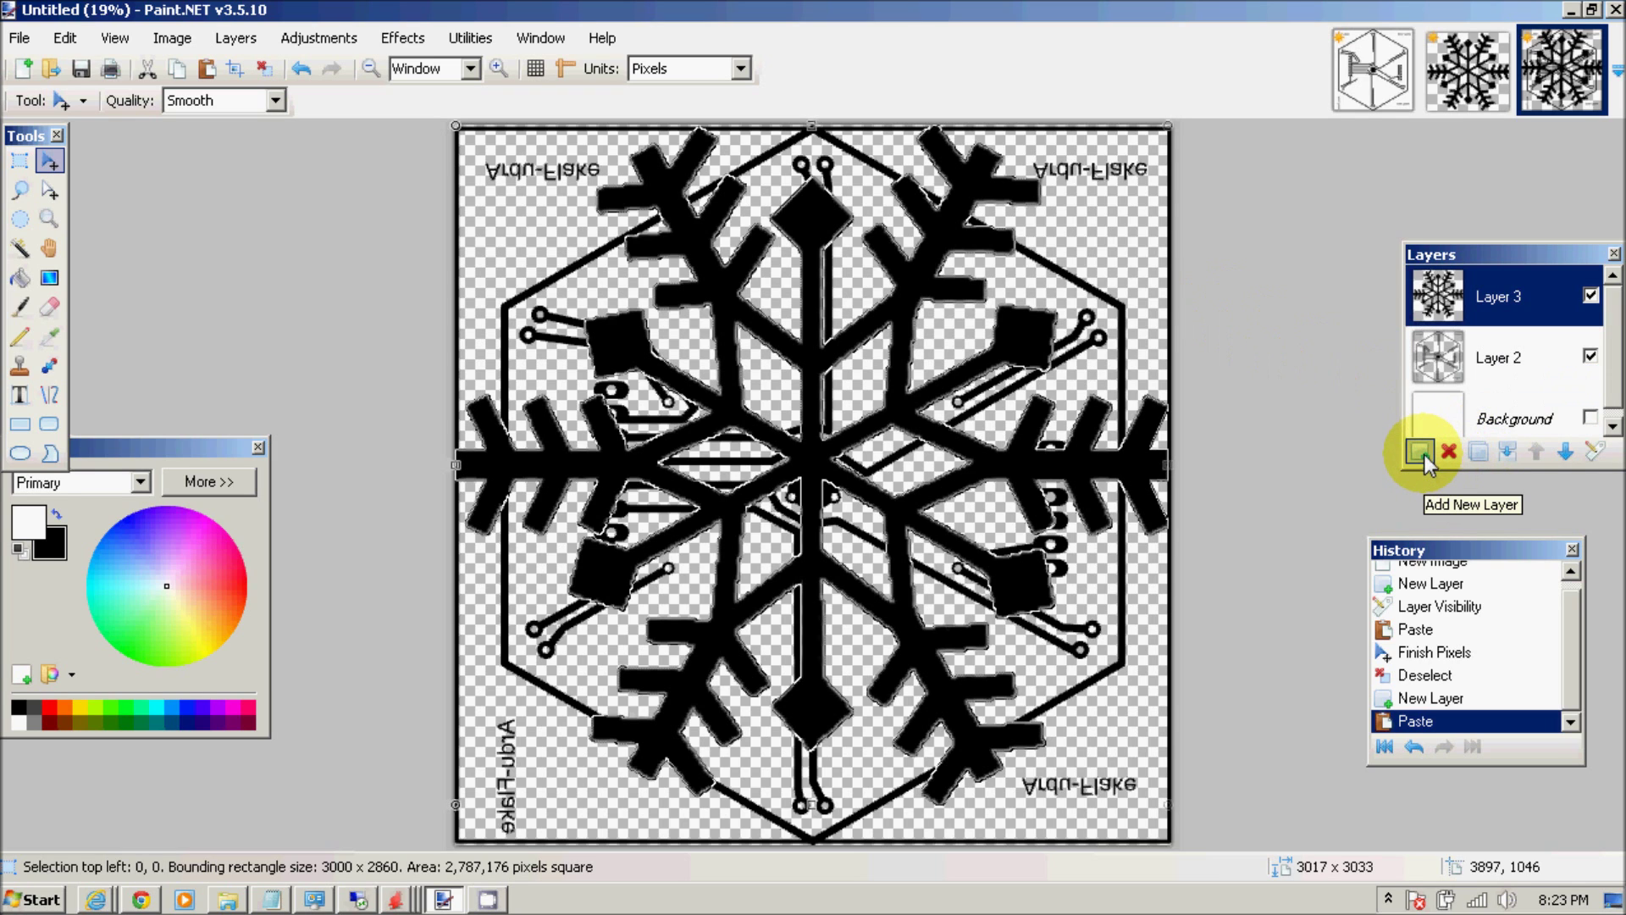
Duplicate the trace layer and move the pasted snowflake on Layer 3 so that it is centered on the board.
left_click(1494, 361)
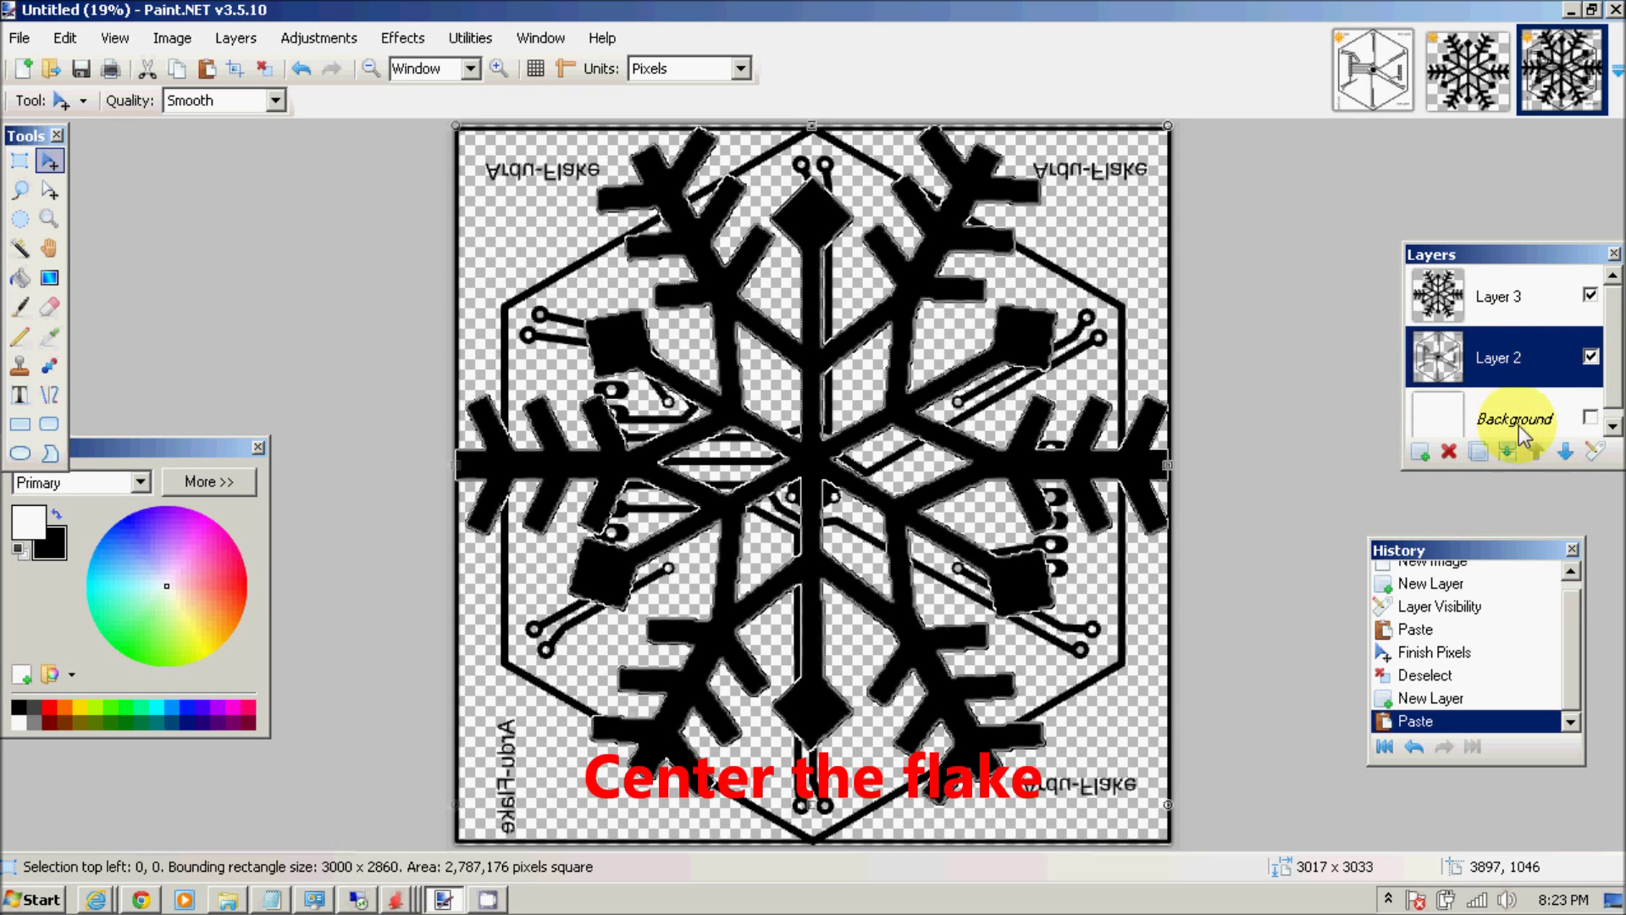
left_click(1488, 459)
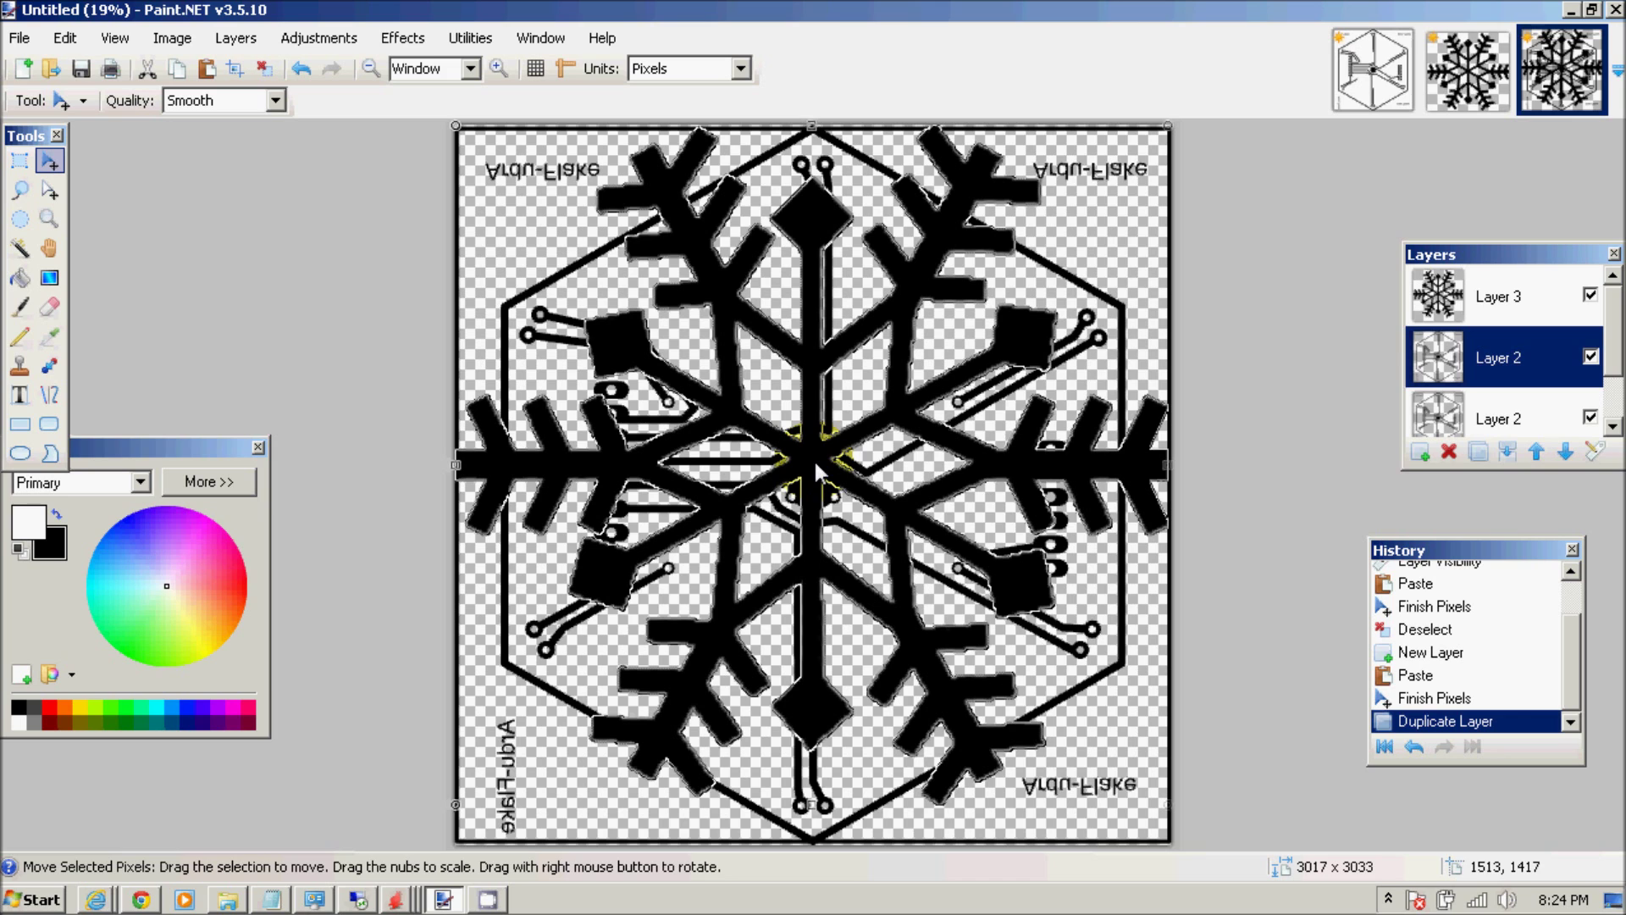
left_click(1525, 305)
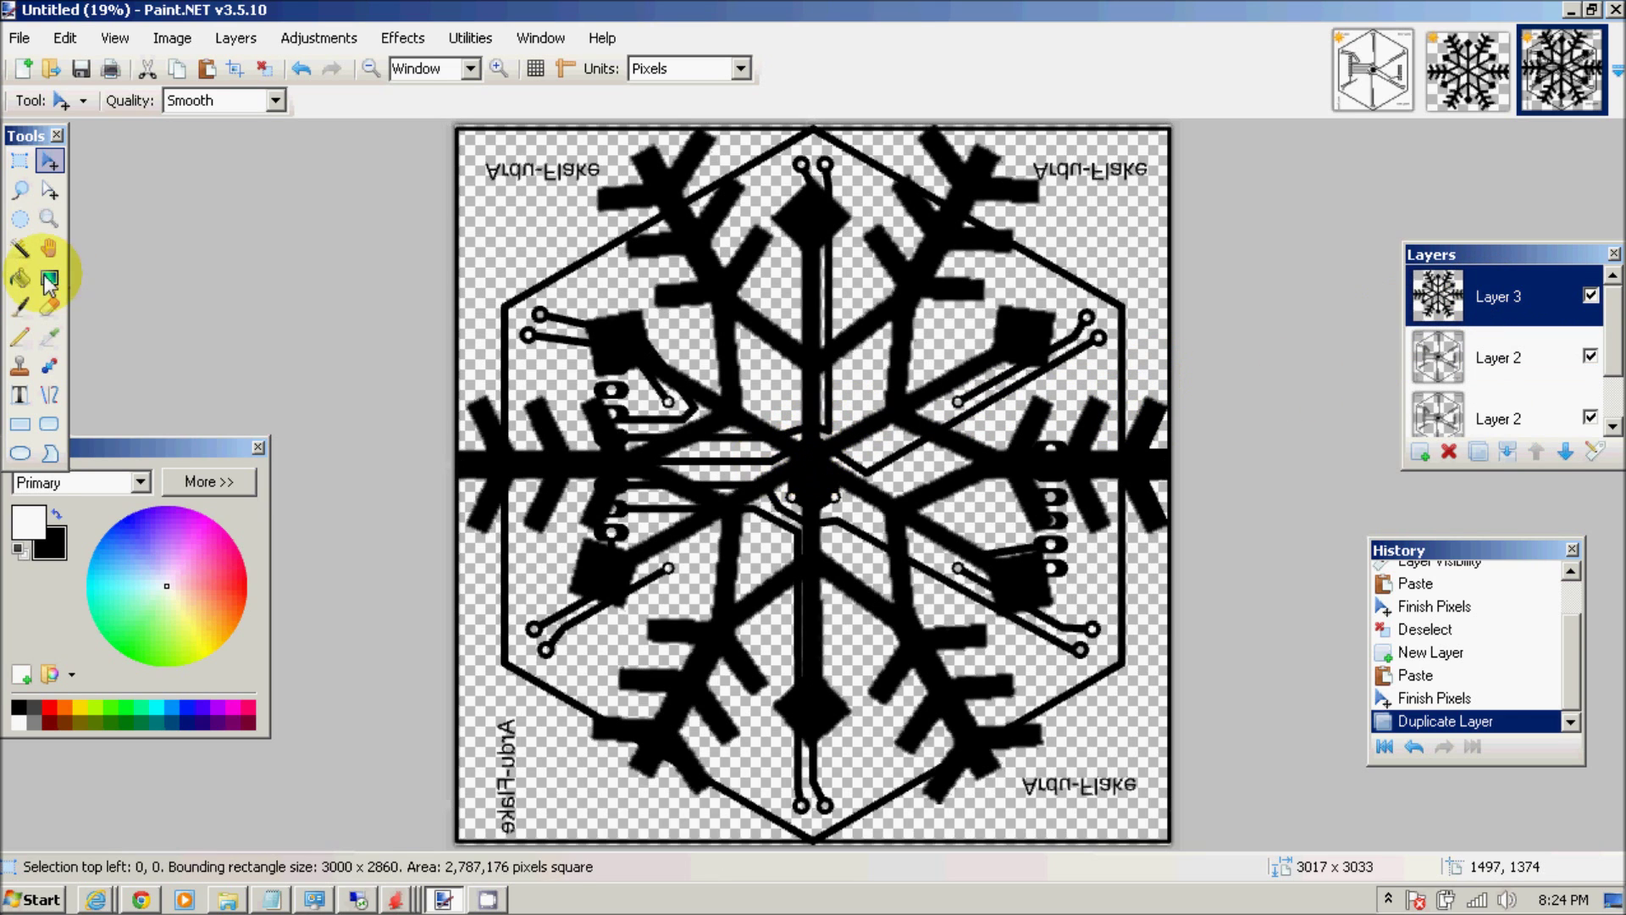
left_click(334, 241)
left_click_drag(939, 490, 805, 466)
key("ctrl+d")
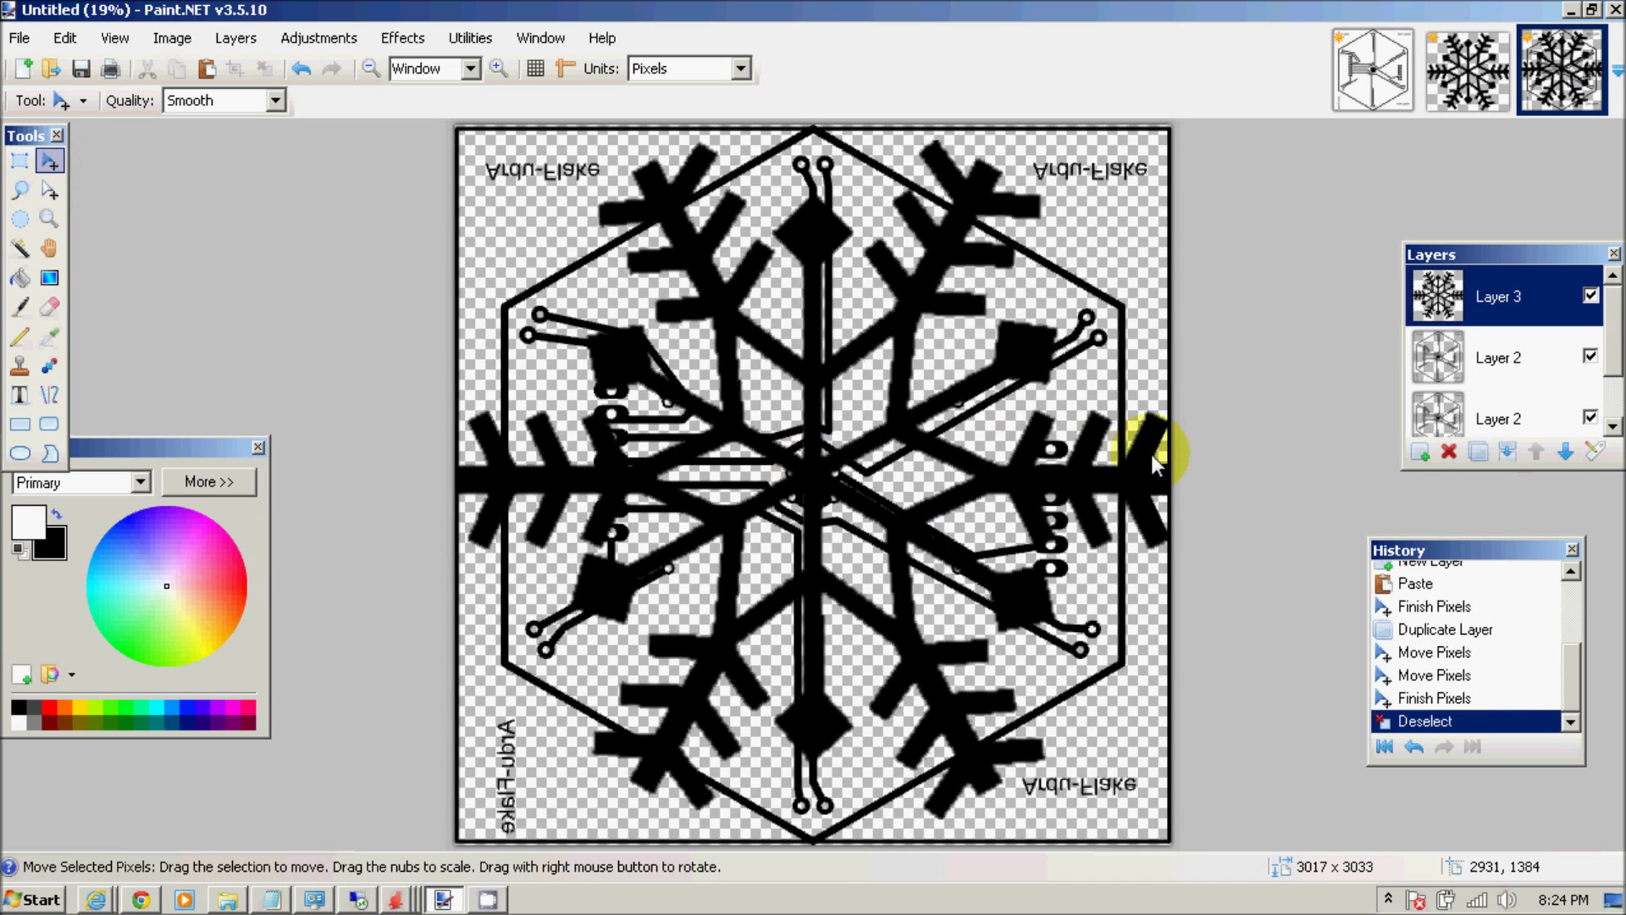
Move the duplicated trace layer above the snowflake and hide both the snowflake layer and the lower trace layer.
left_click(1563, 418)
left_click(1558, 355)
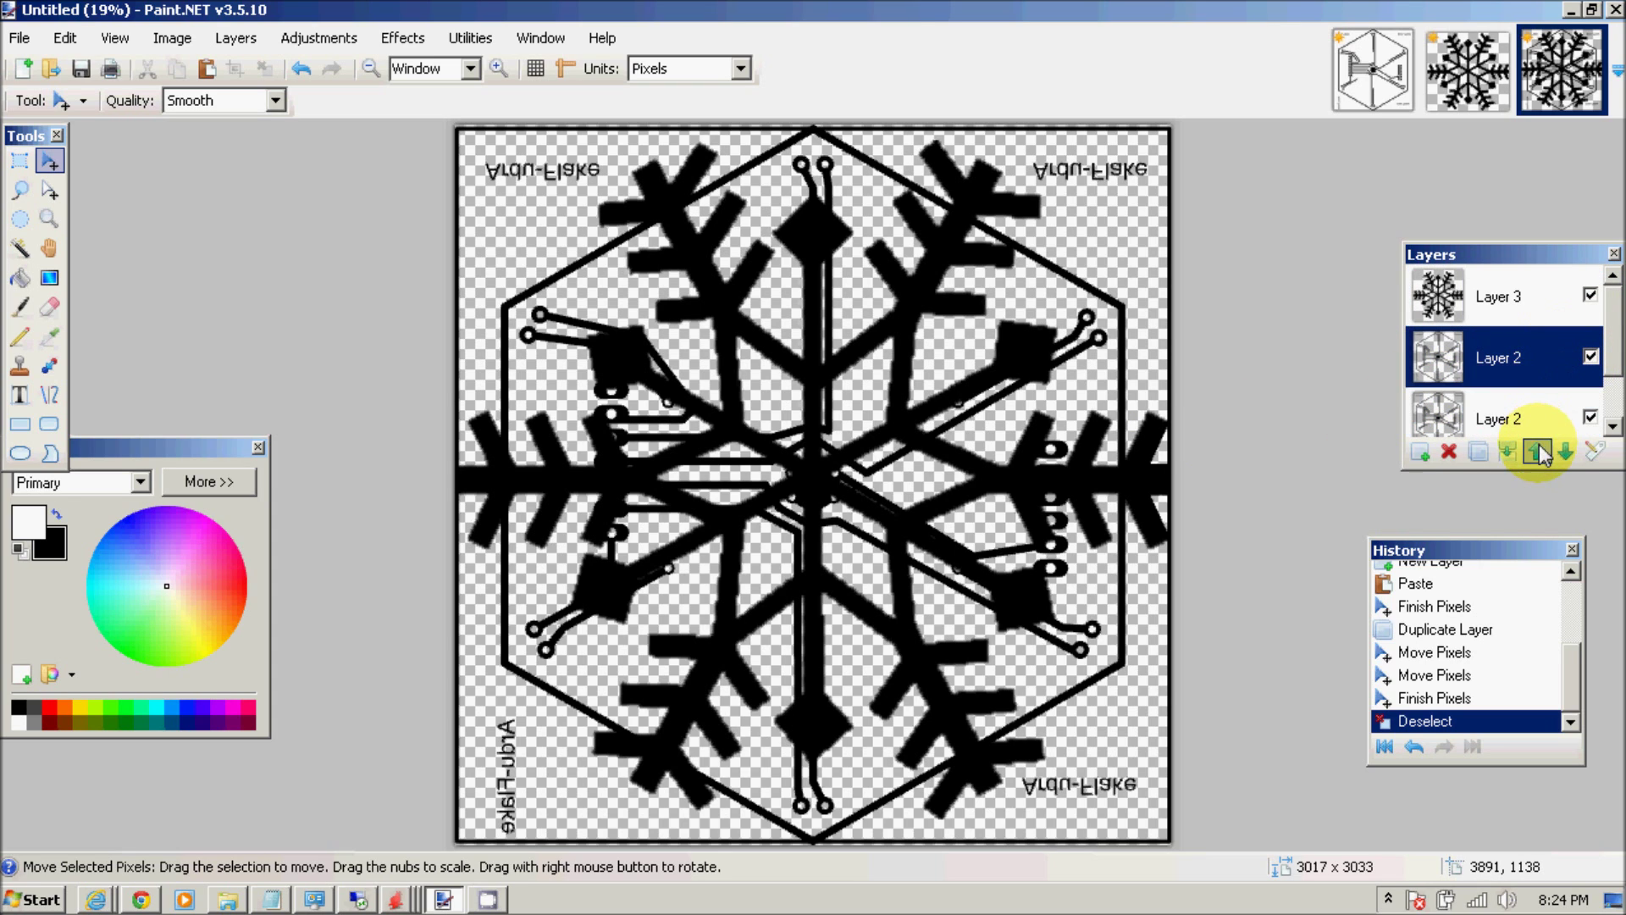
left_click(1539, 454)
left_click(1590, 355)
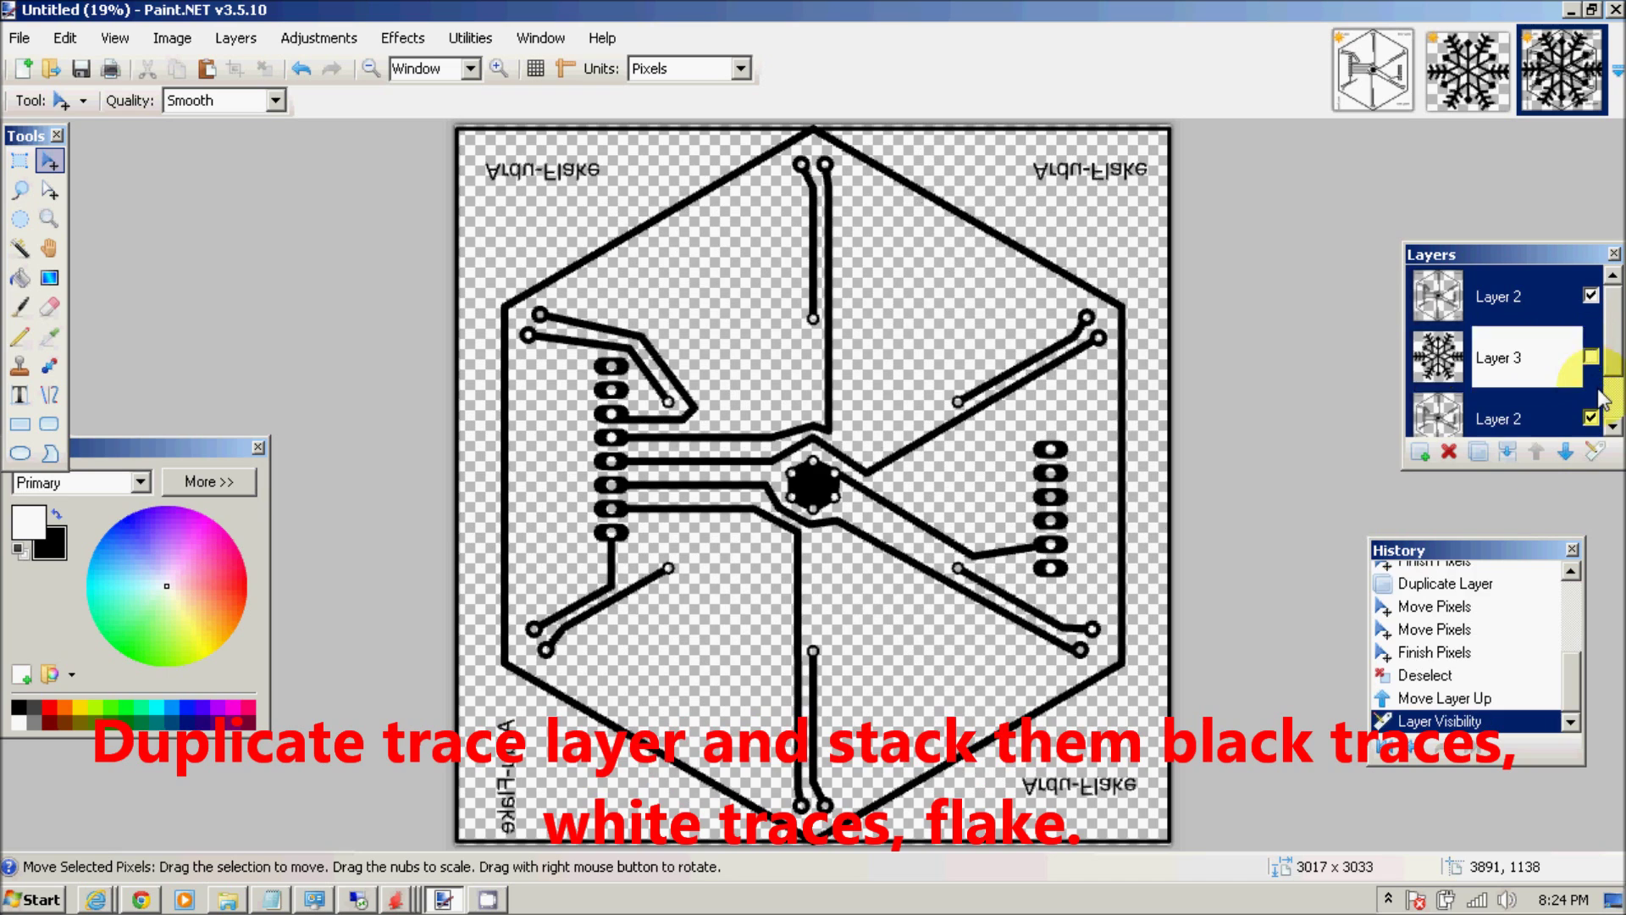
left_click(1590, 418)
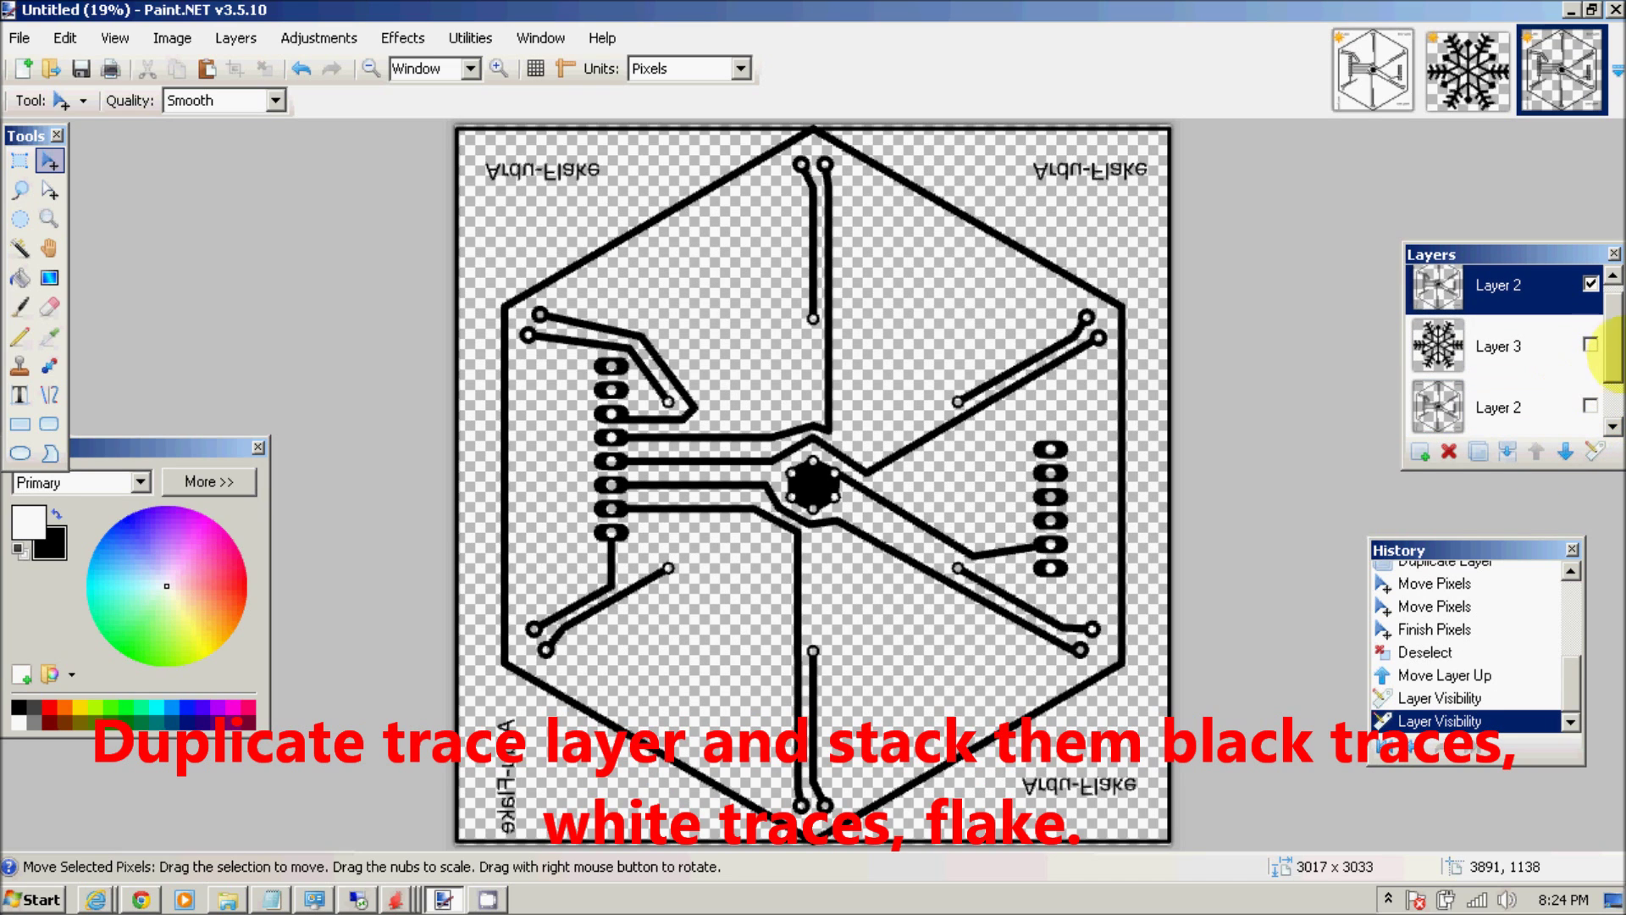
Invert the colors of the top trace layer to make its traces white, with nothing selected.
key("ctrl+a")
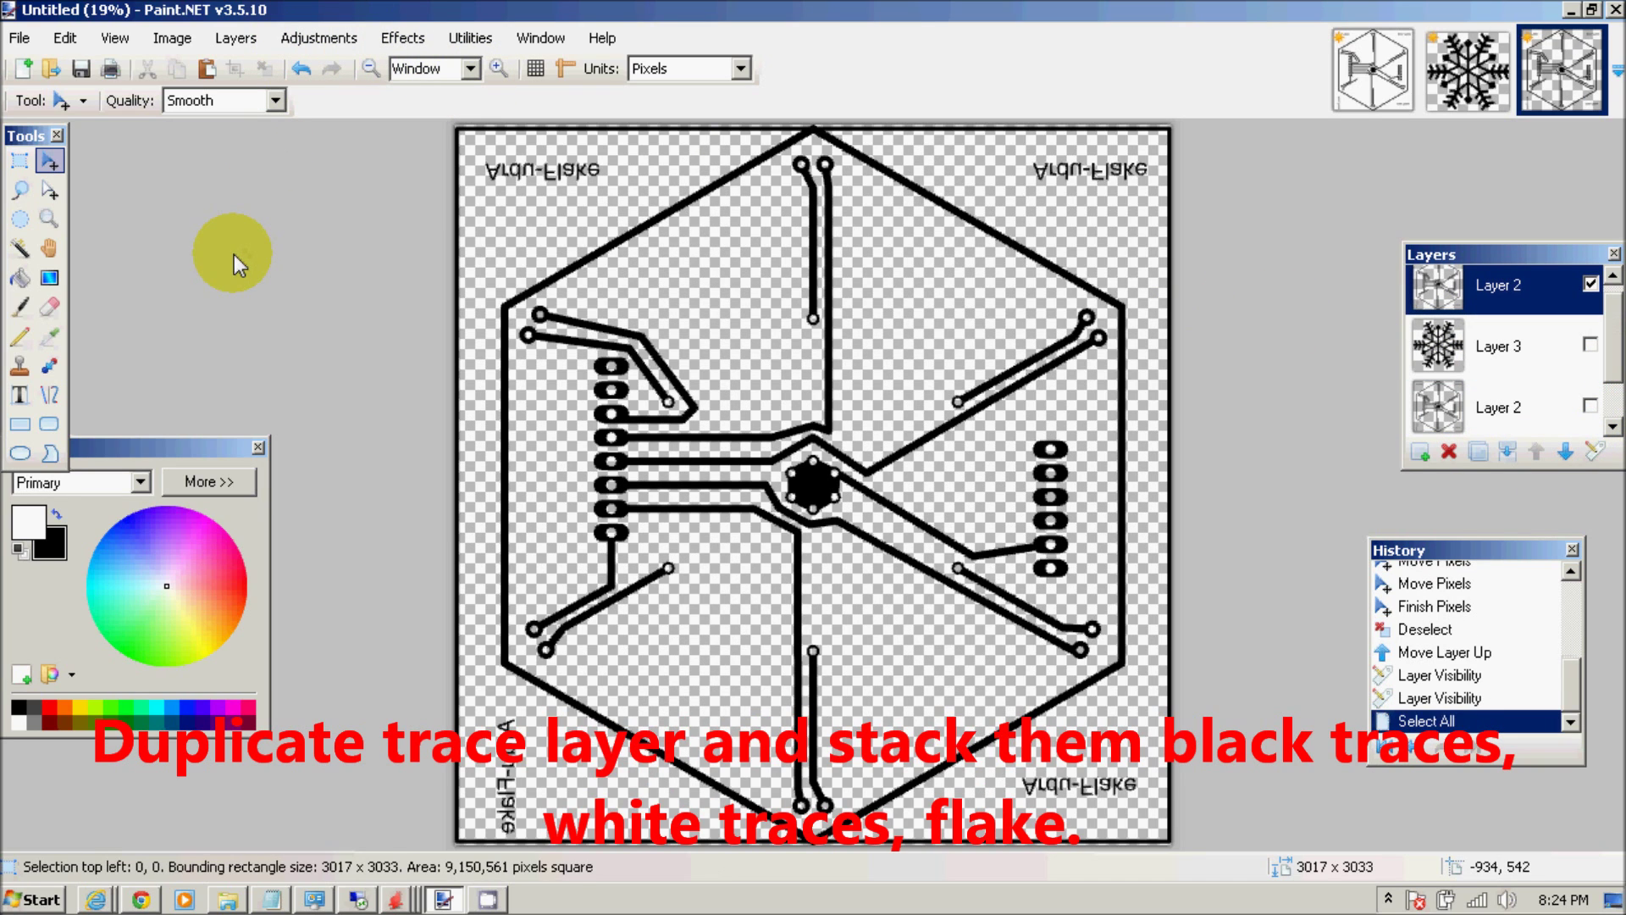
key("ctrl+d")
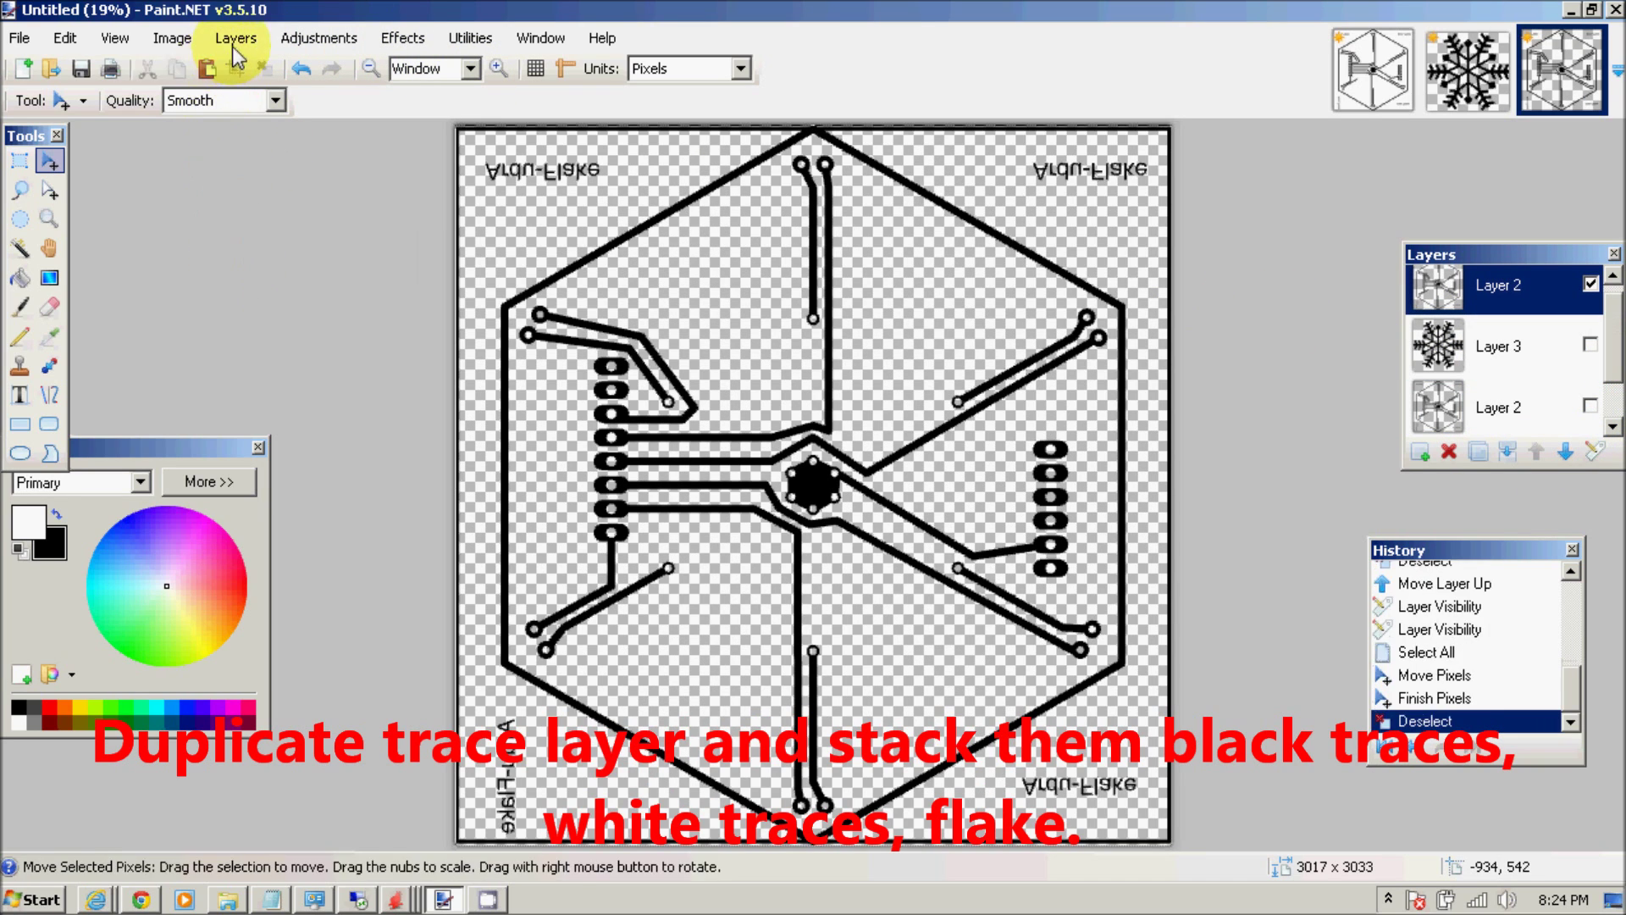
left_click(289, 43)
left_click(399, 206)
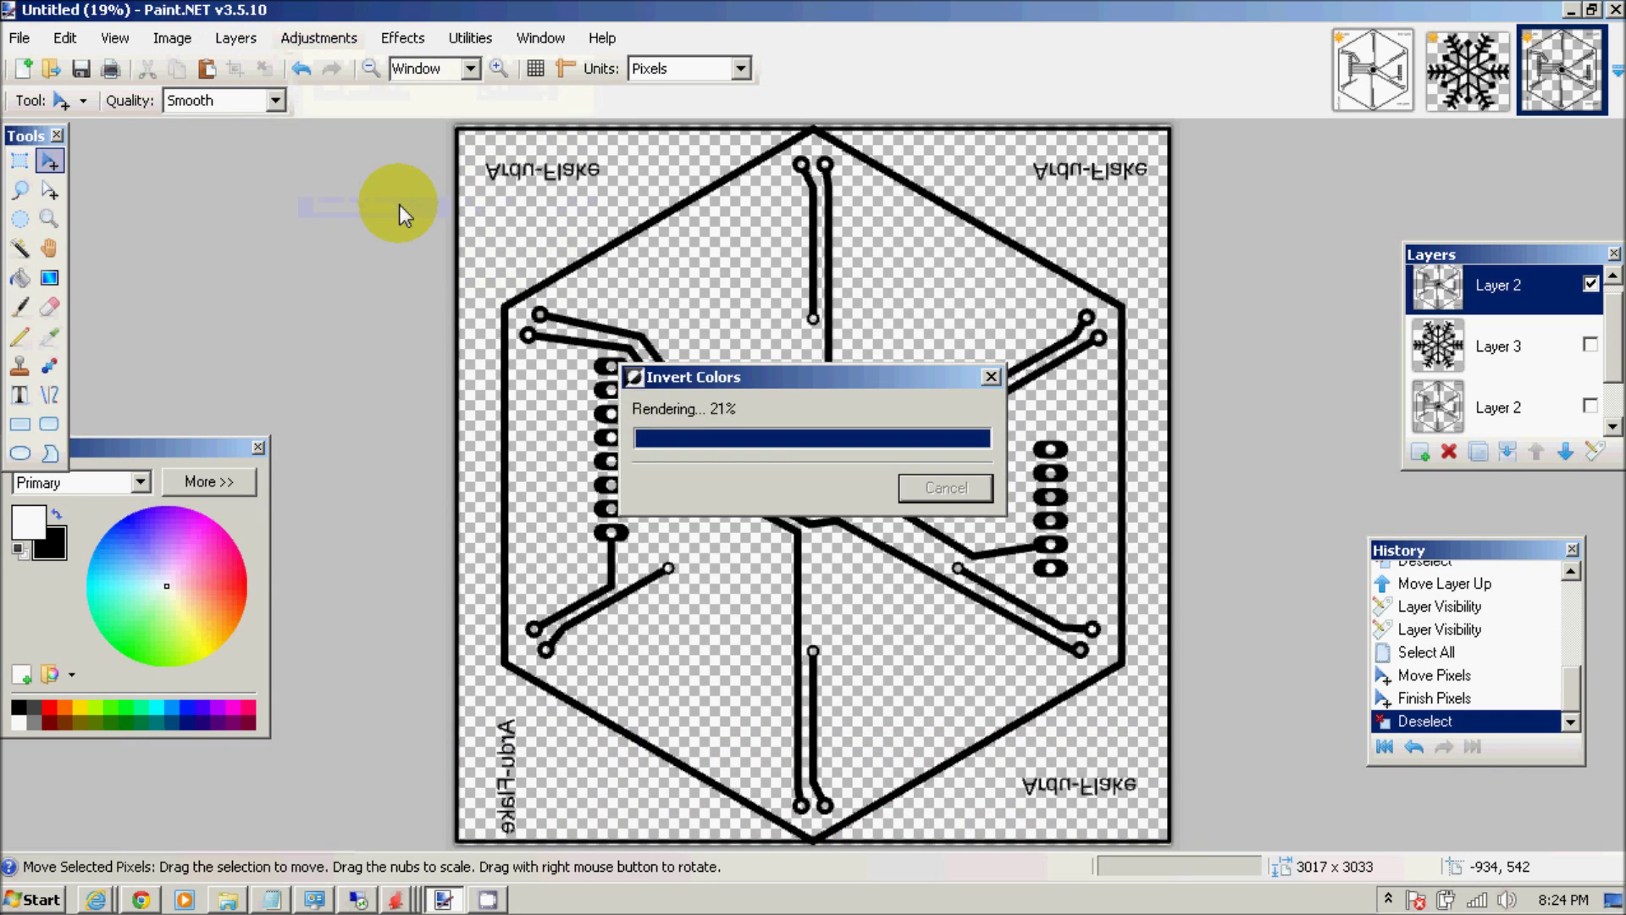
Show the snowflake layer and move the black trace layer to the top of the stack, leaving it hidden.
left_click(1451, 342)
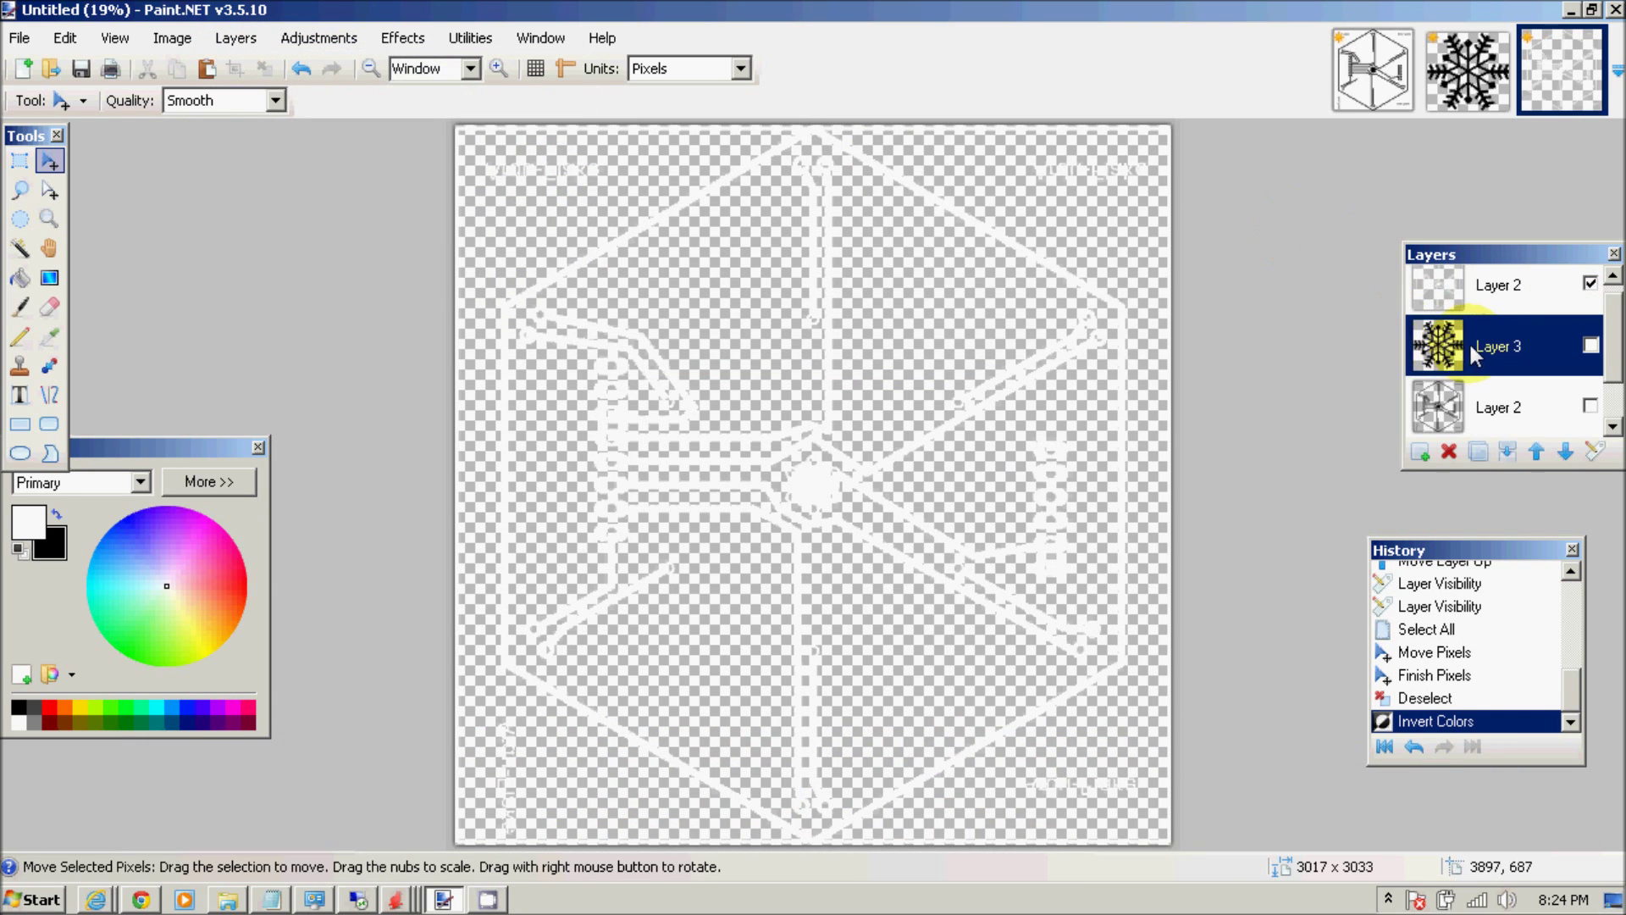
left_click(1591, 346)
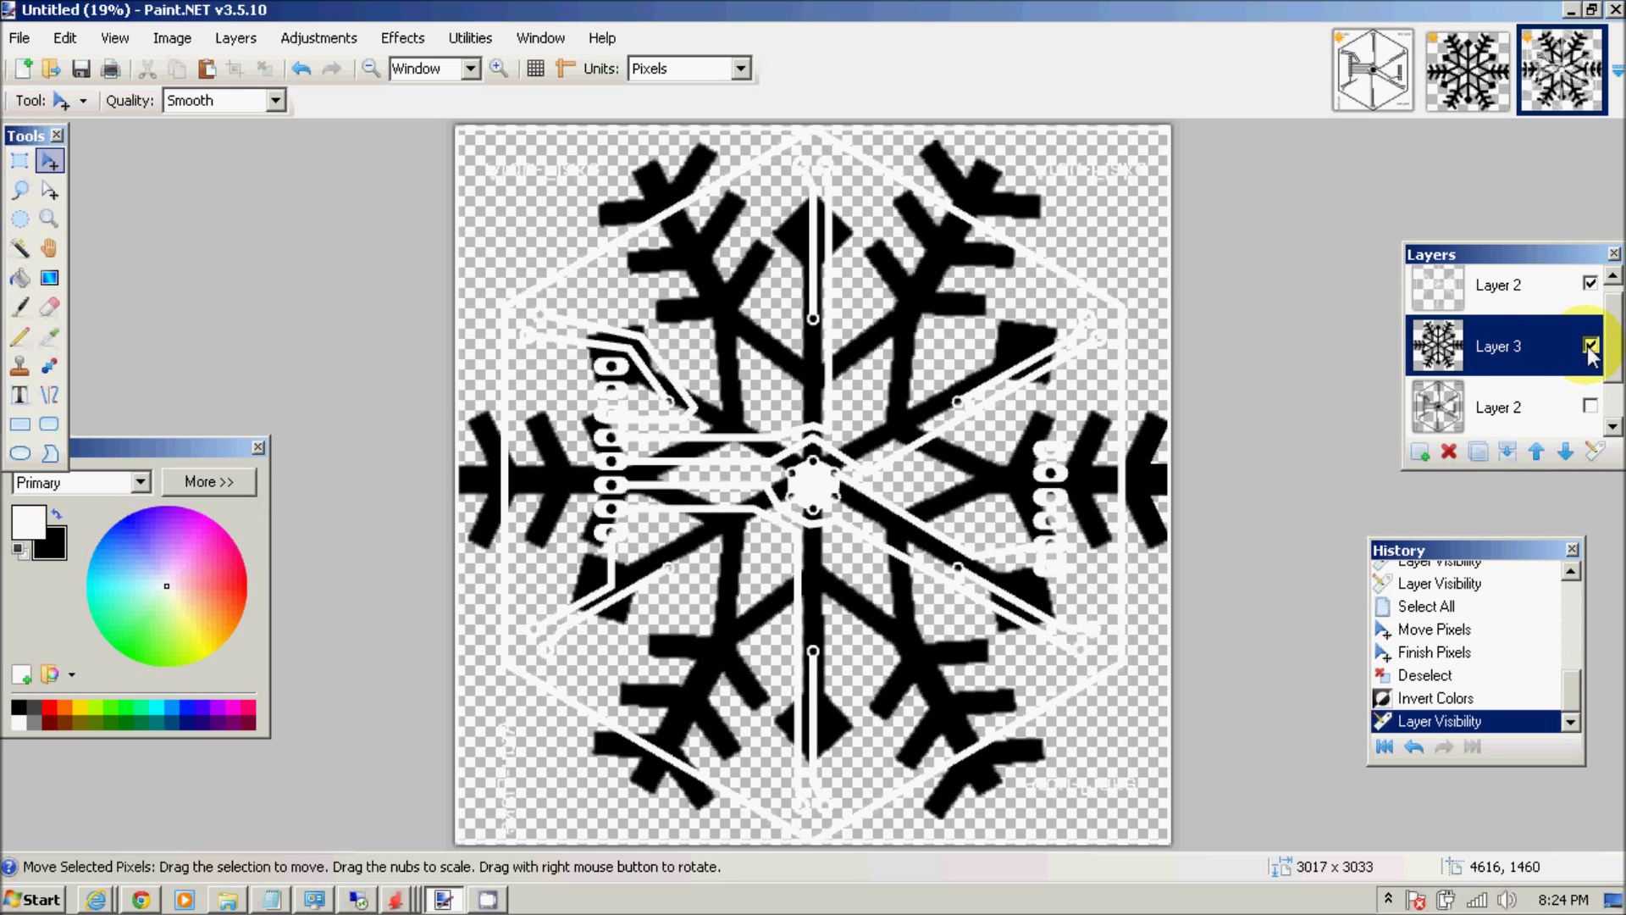
left_click(1546, 411)
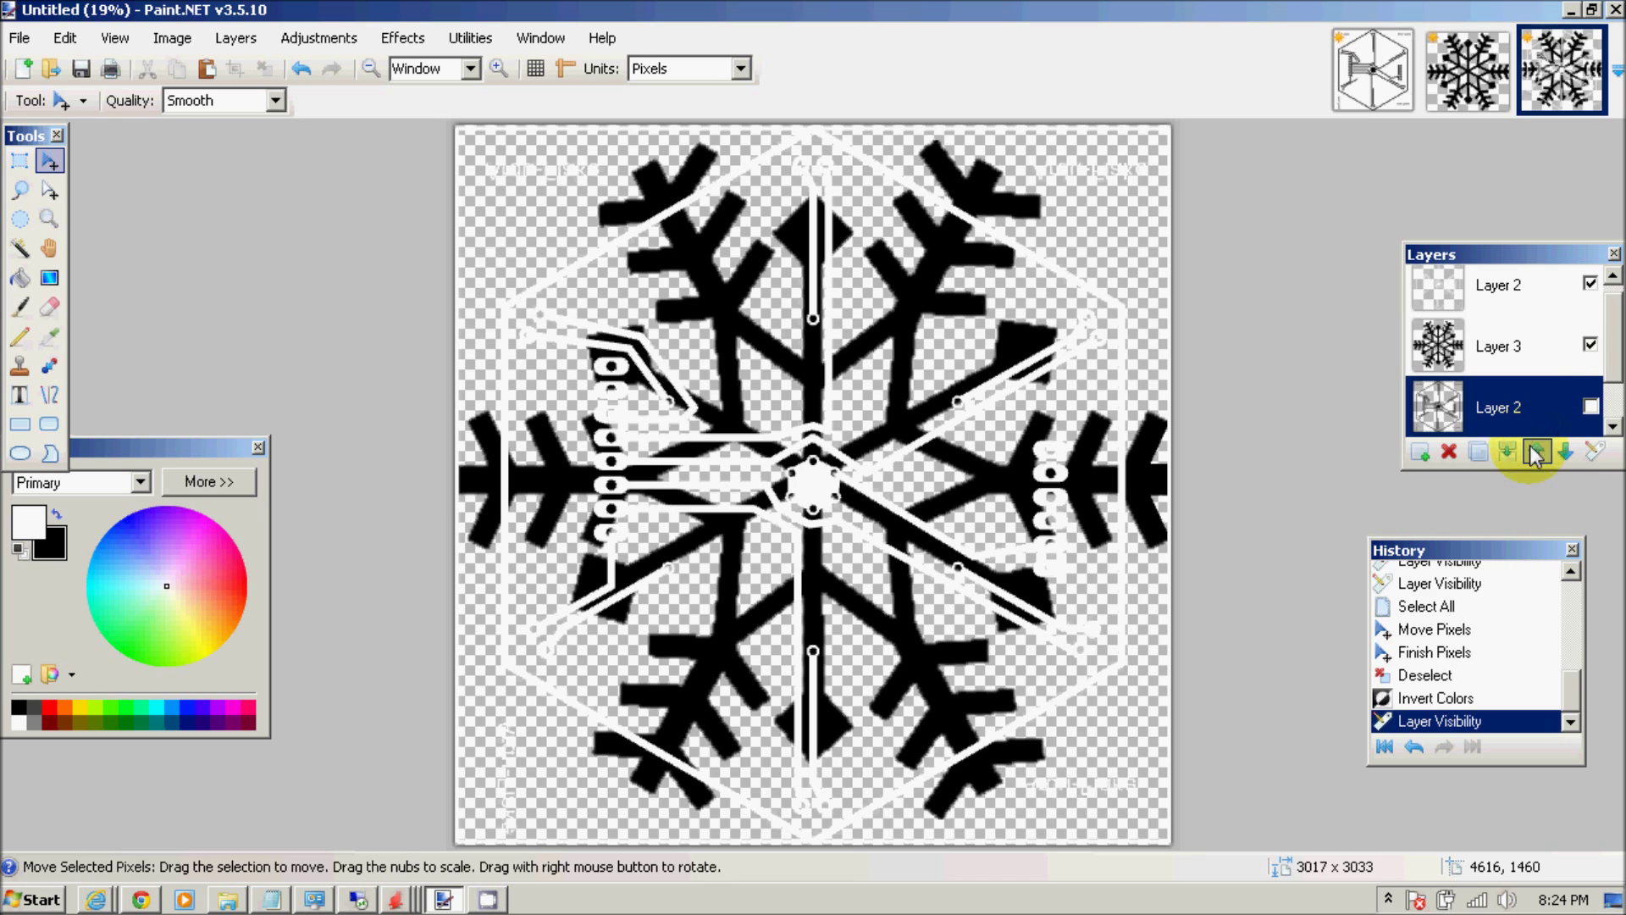
left_click(1535, 452)
left_click(1535, 452)
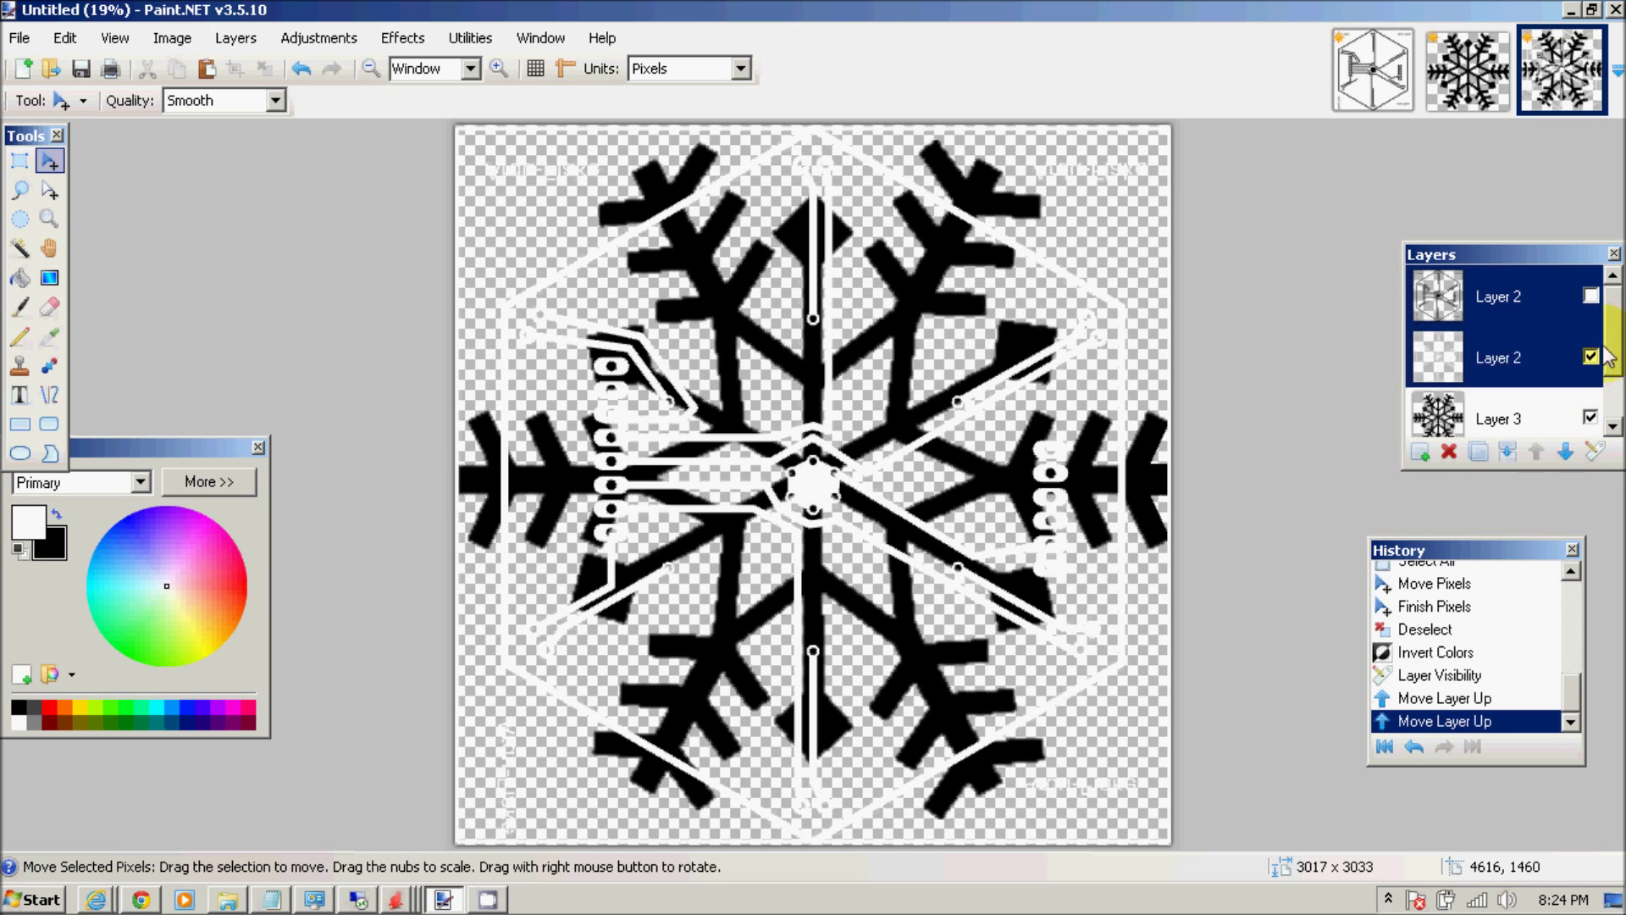
left_click(1592, 295)
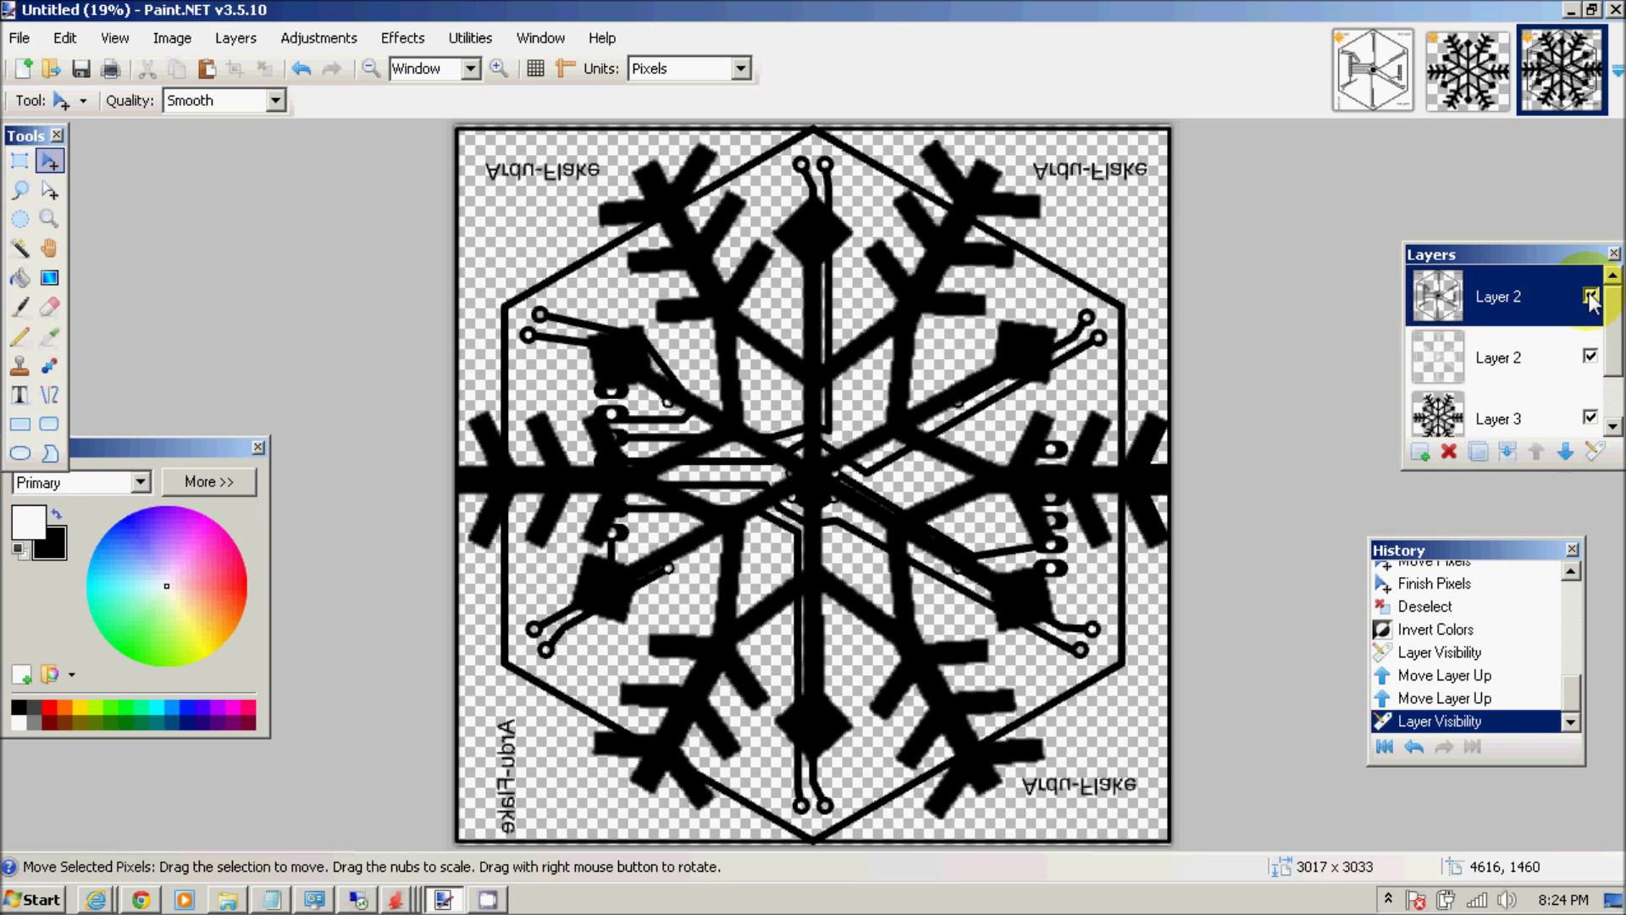
left_click(1591, 296)
Widen the white traces on the white Layer 2 with a Glow effect of radius 17, brightness 70 and contrast 70.
left_click(1504, 362)
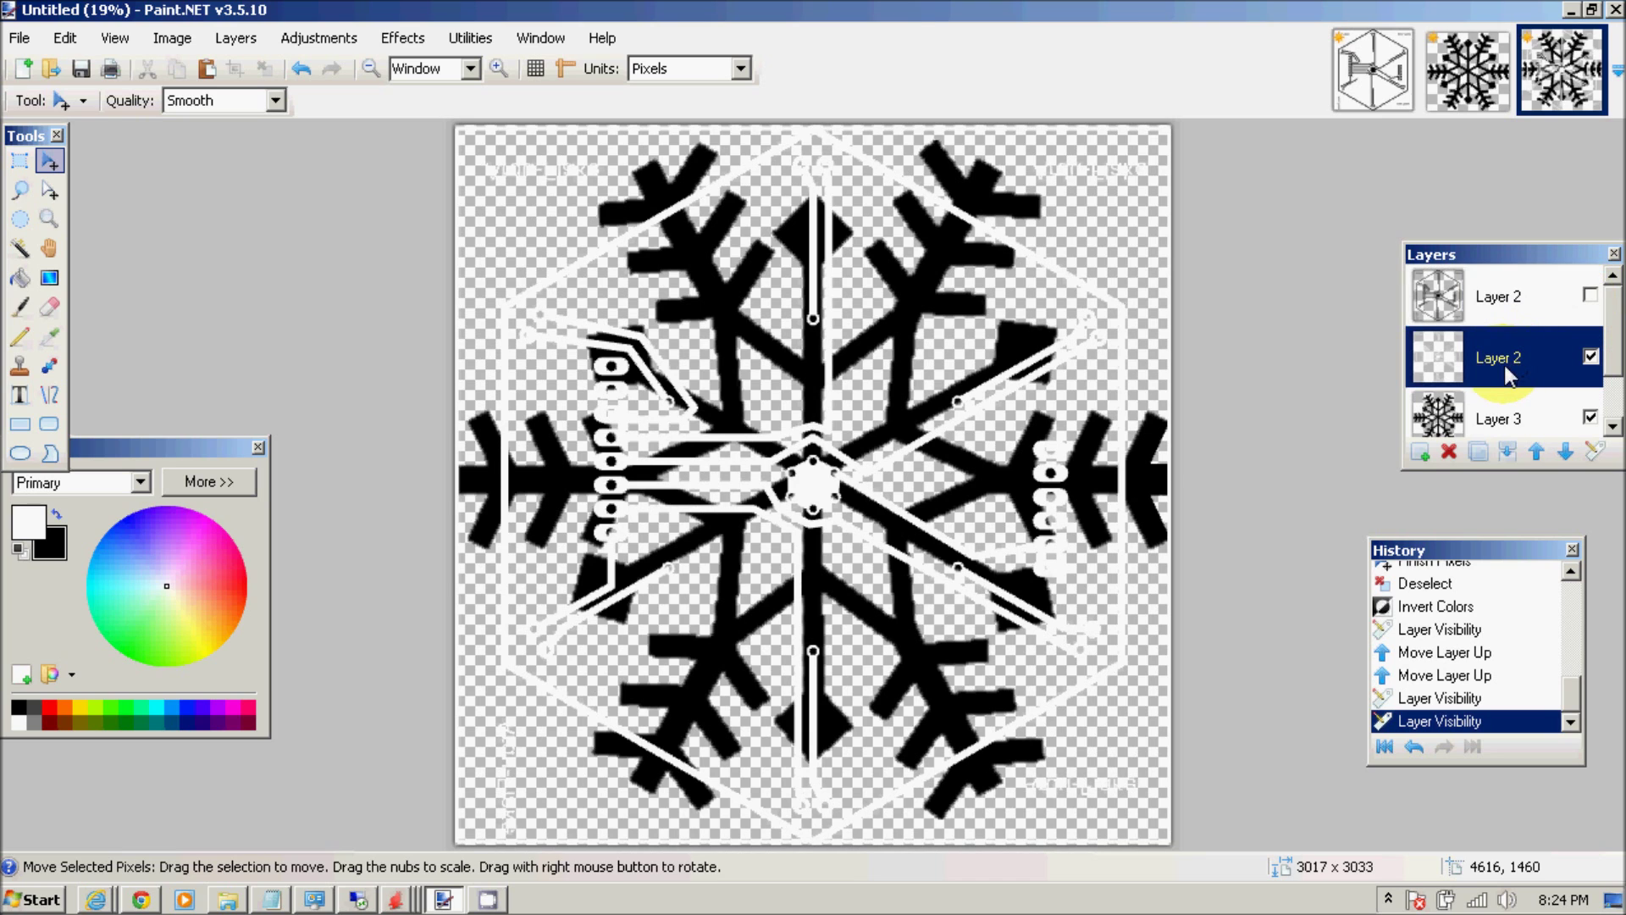
left_click(333, 41)
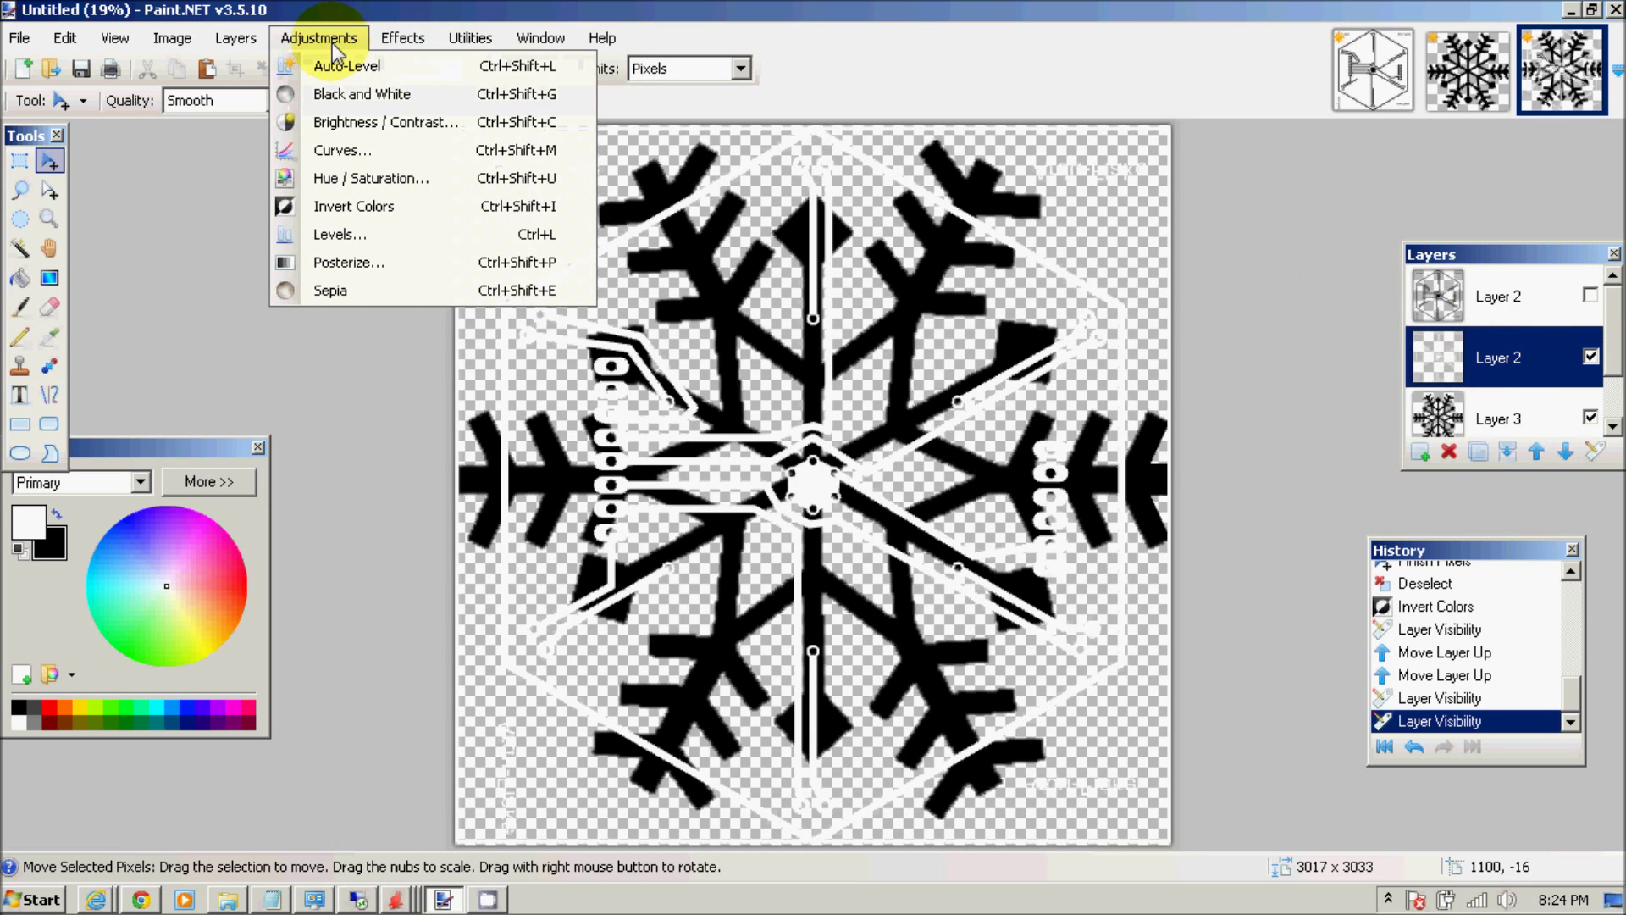
mouse_move(403, 39)
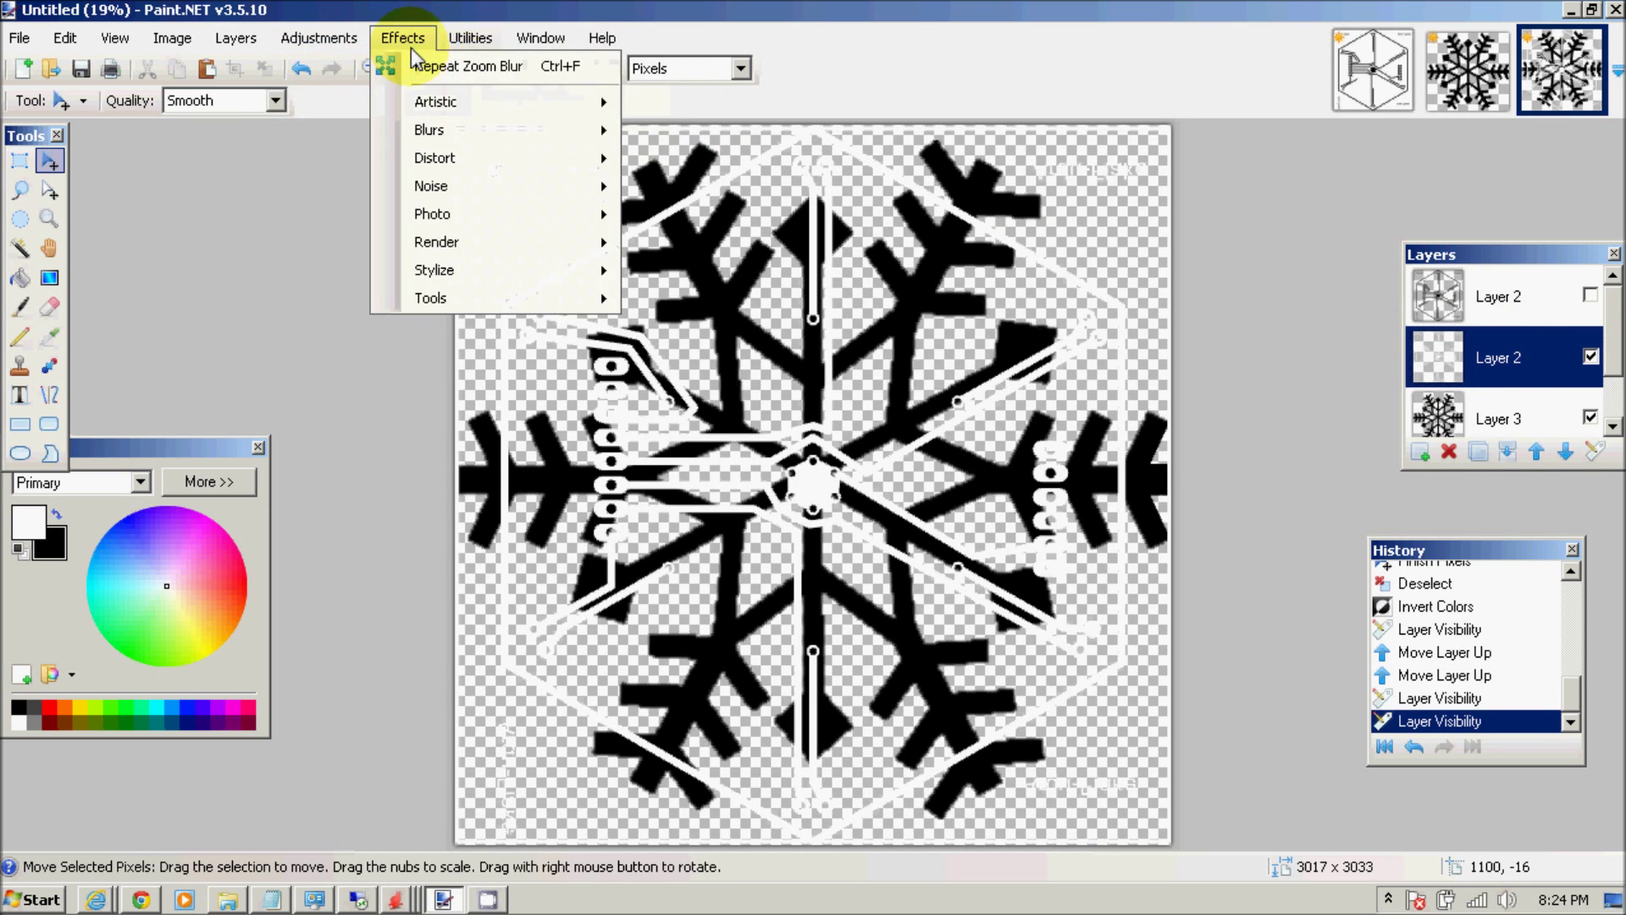
mouse_move(461, 156)
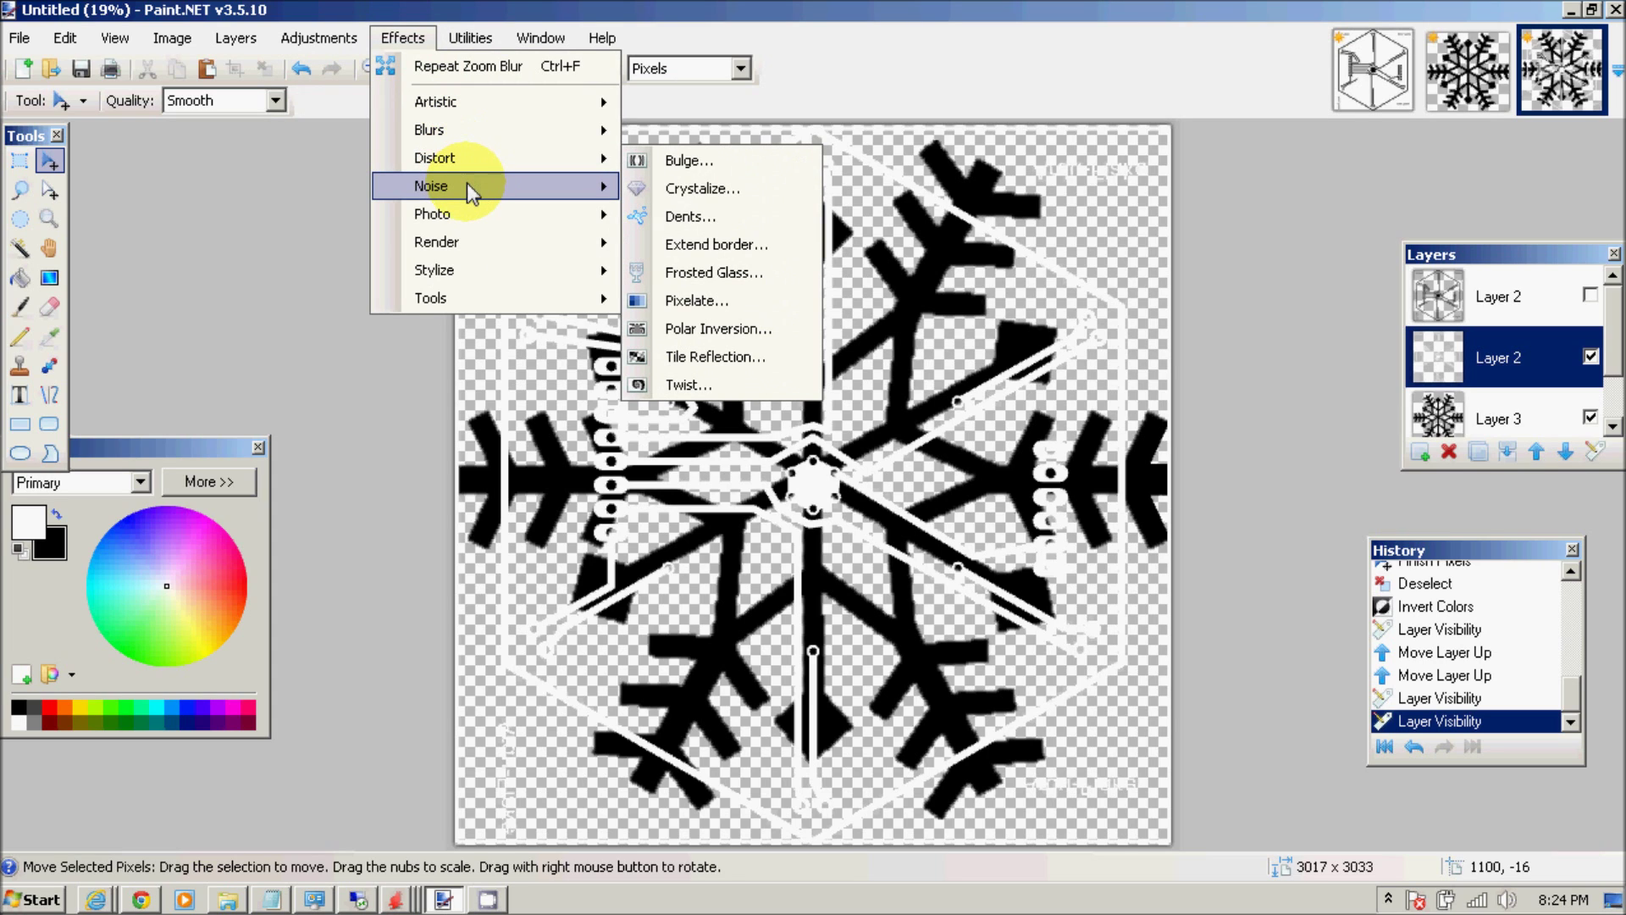
mouse_move(474, 210)
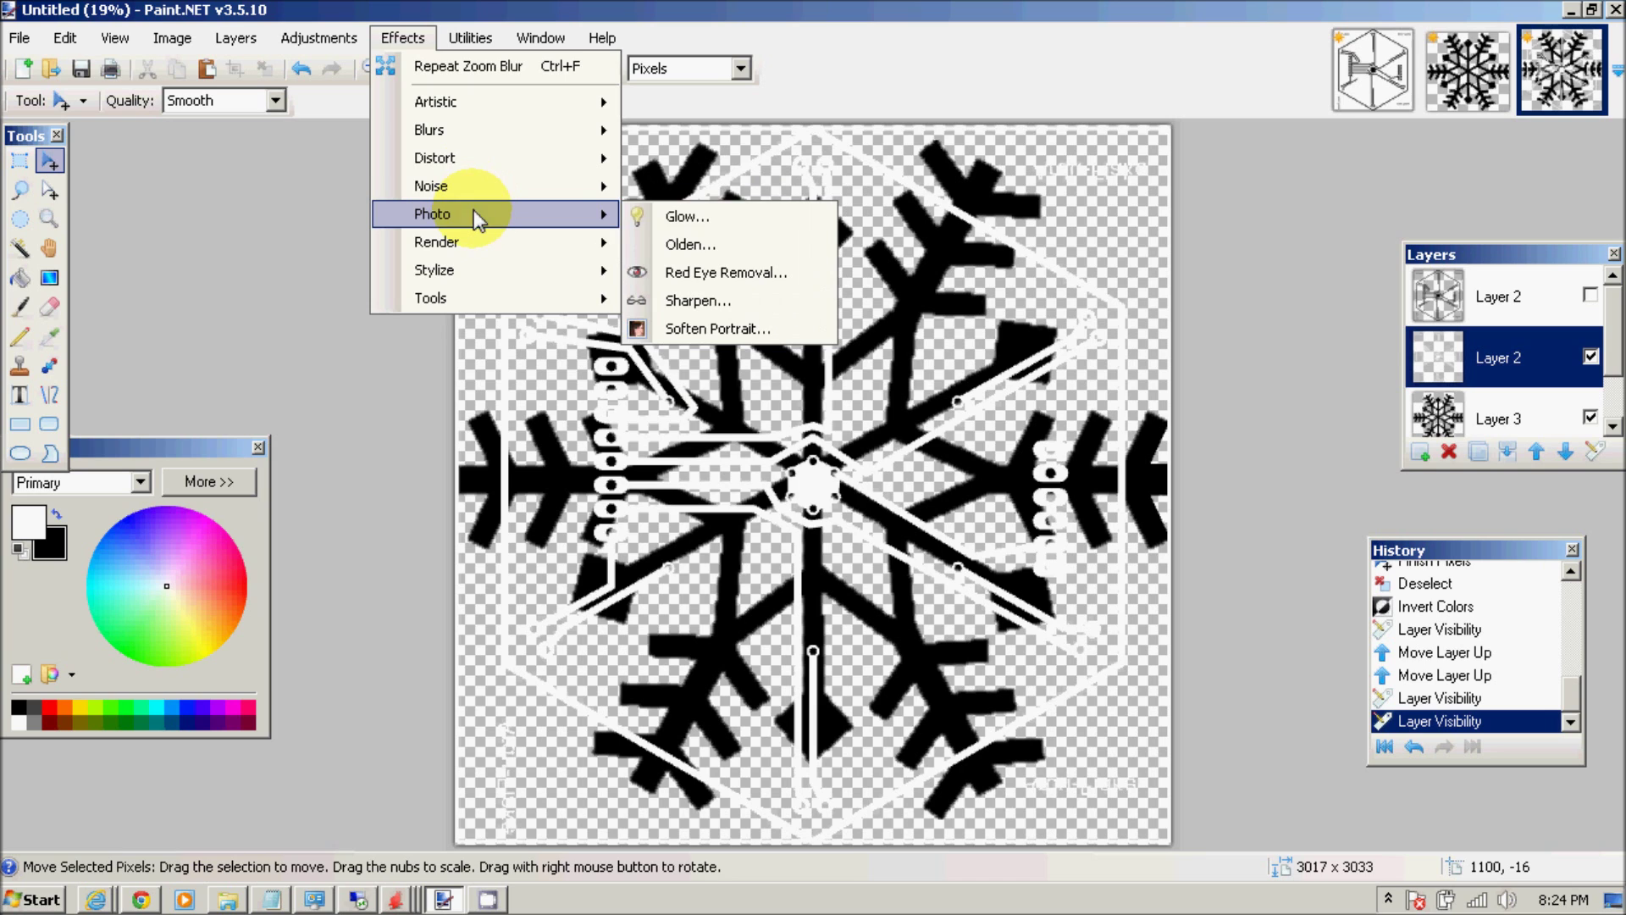
left_click(675, 217)
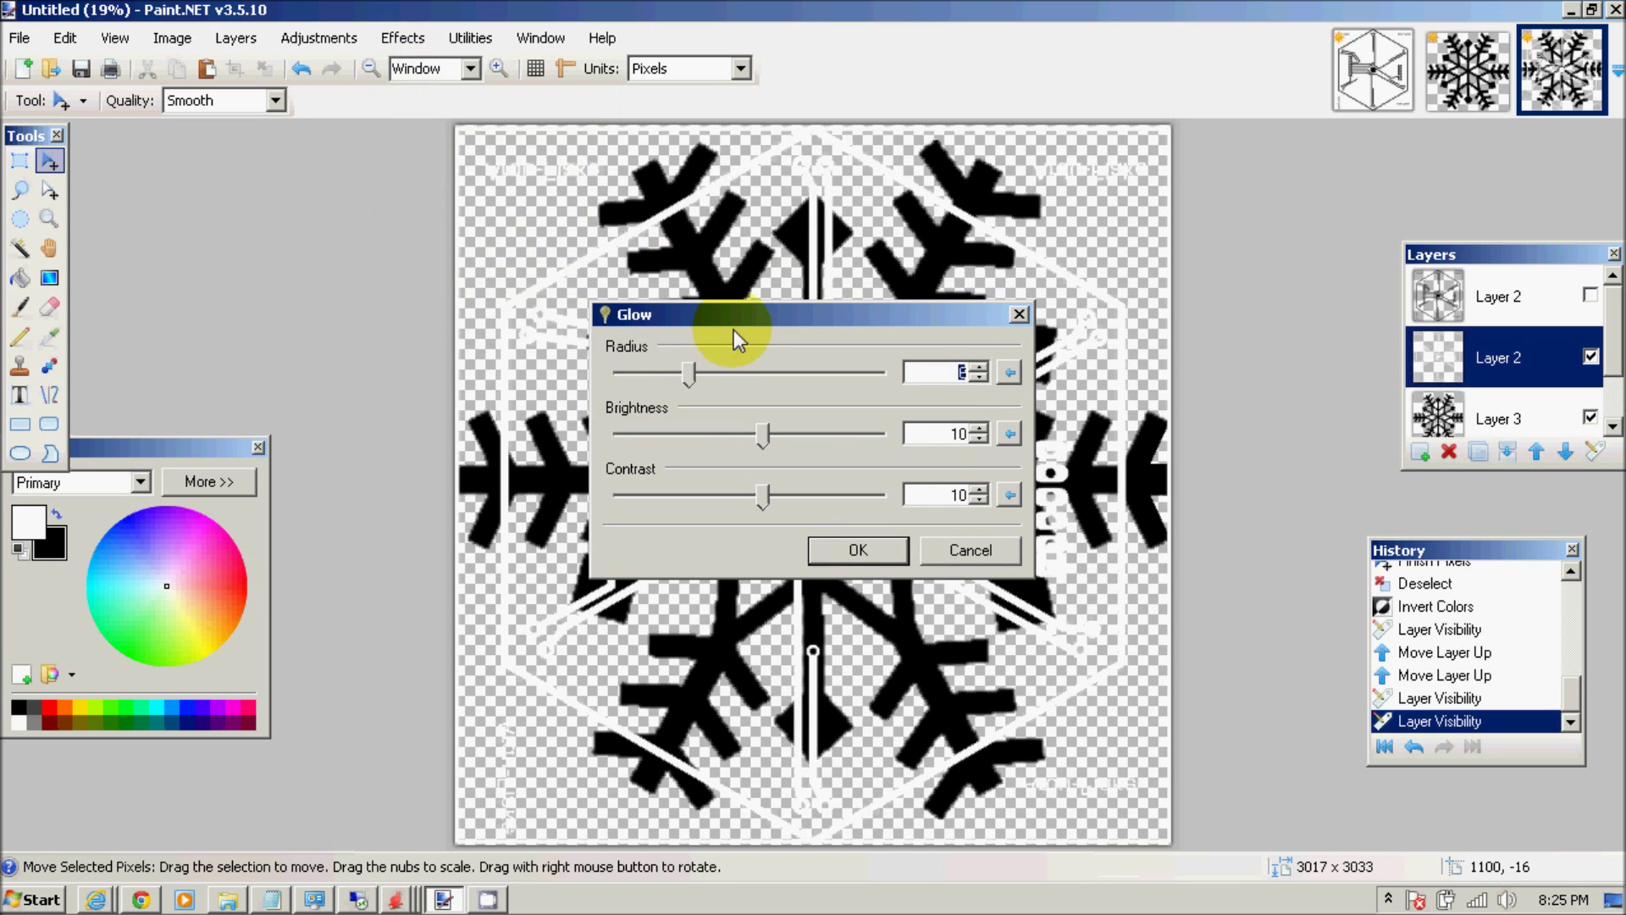
left_click_drag(740, 325, 1170, 352)
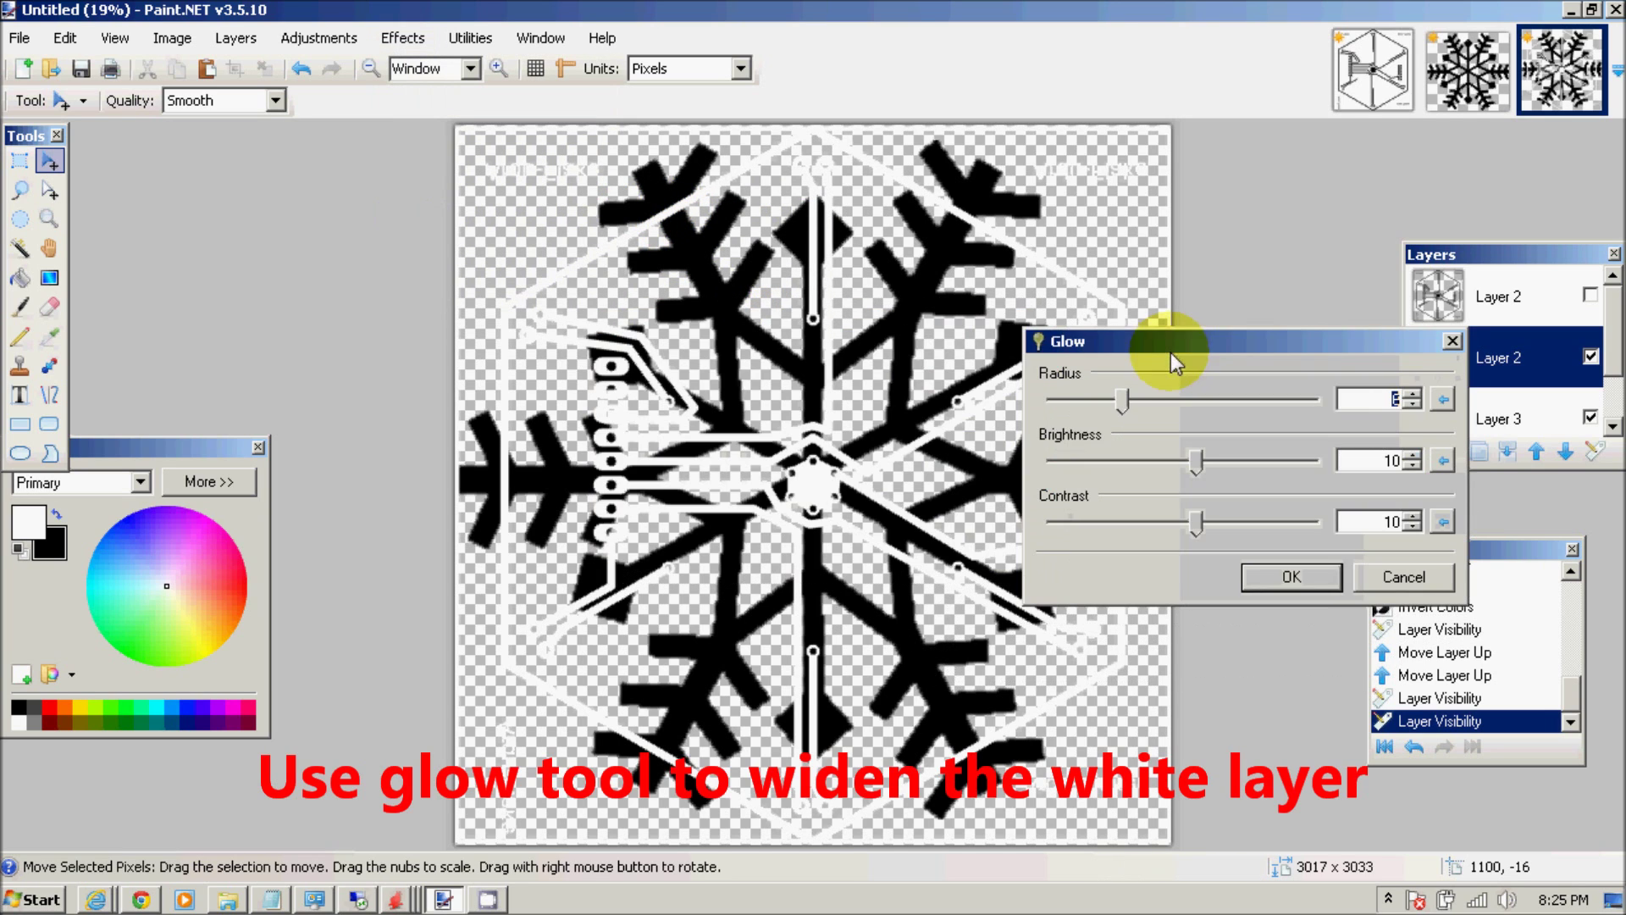
left_click_drag(1123, 405, 1157, 404)
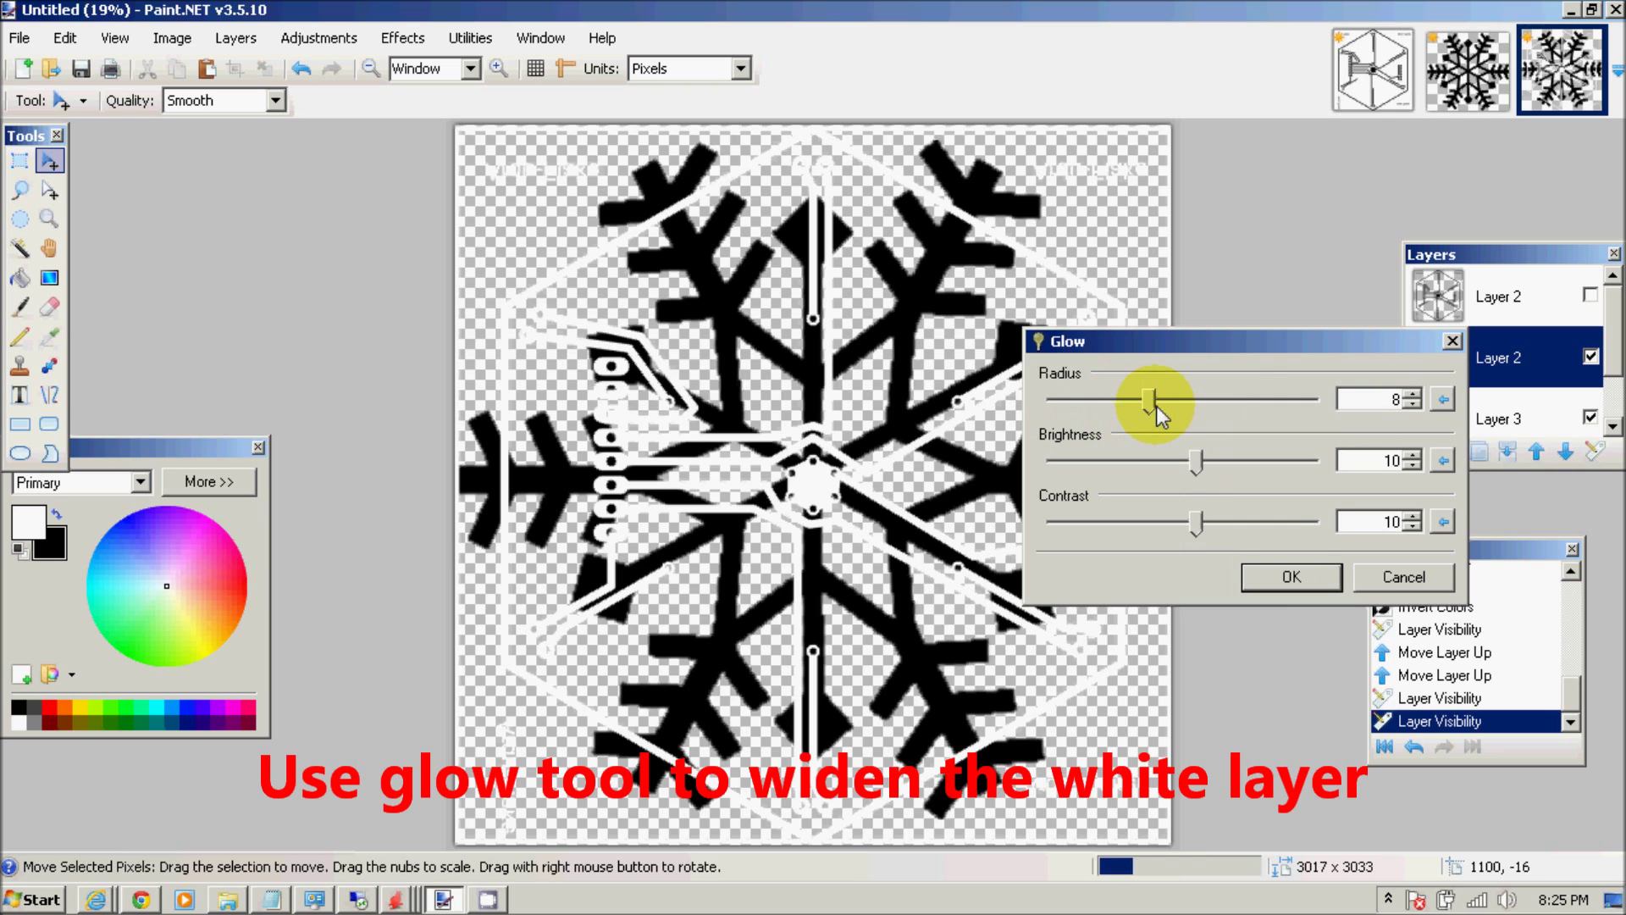
left_click_drag(1151, 404, 1220, 408)
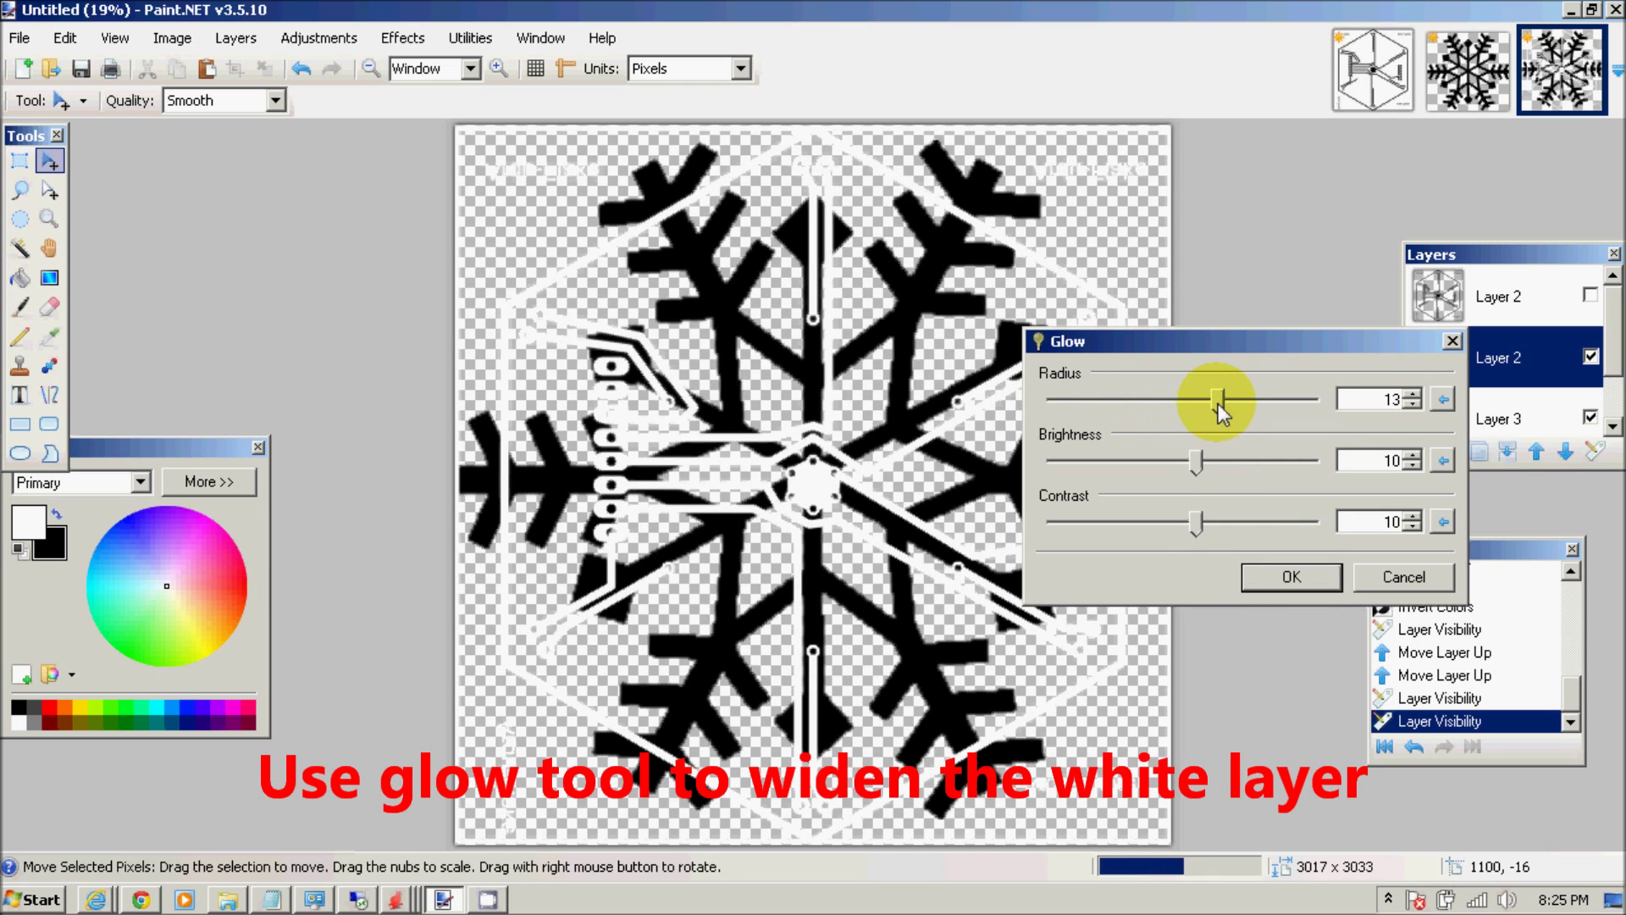
left_click_drag(1218, 403, 1269, 400)
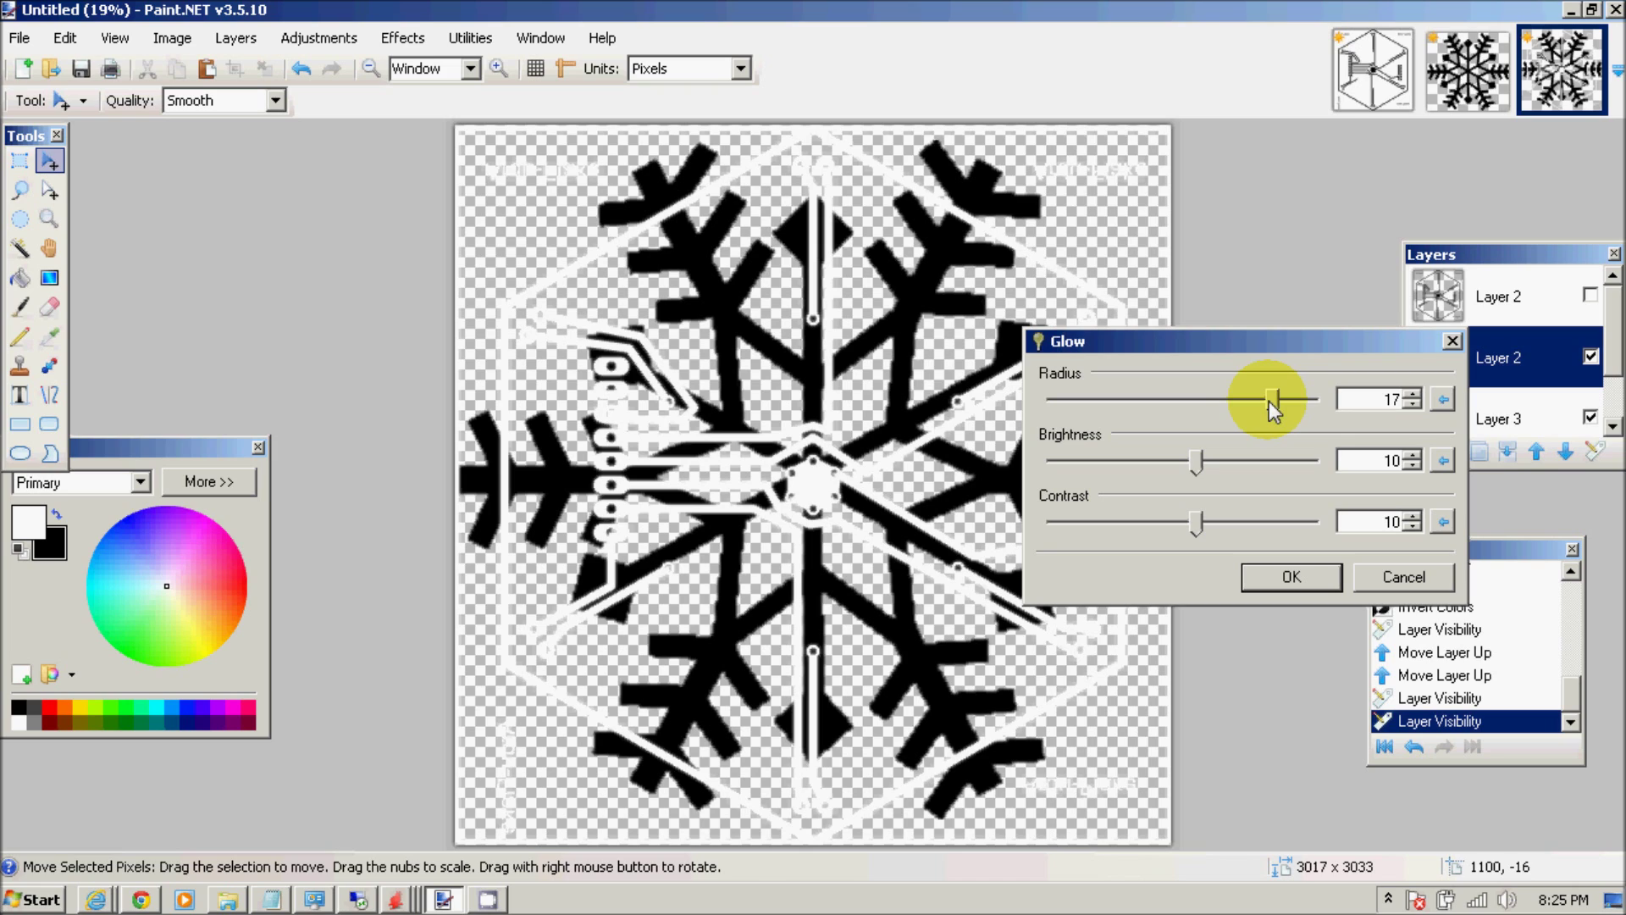
left_click_drag(1197, 463, 1274, 464)
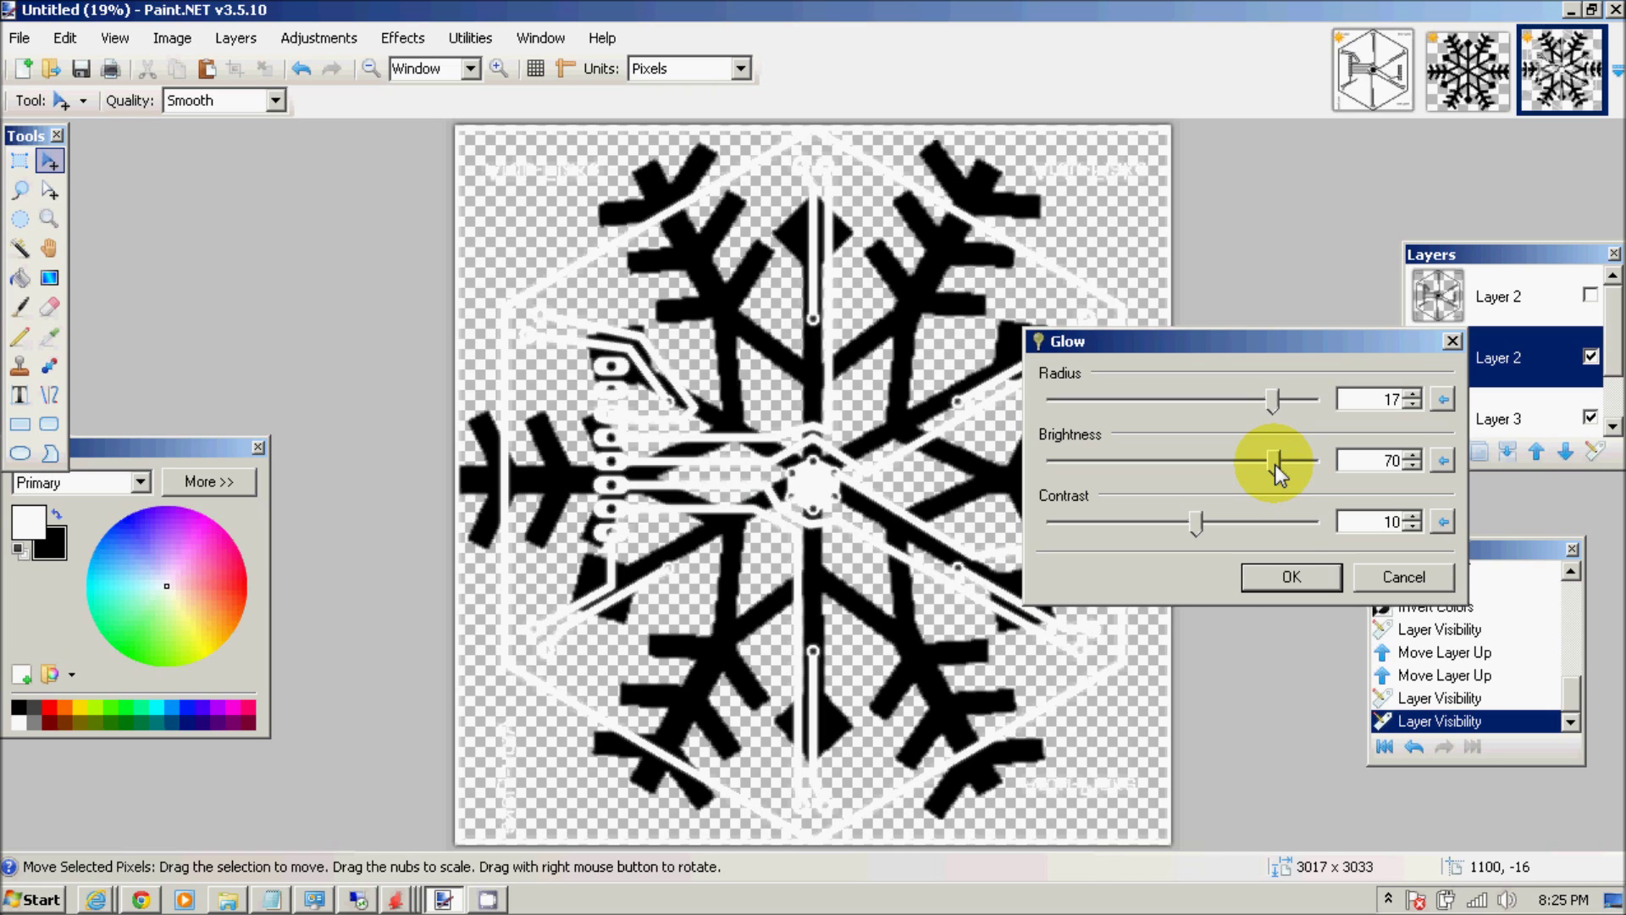
left_click_drag(1203, 524, 1278, 526)
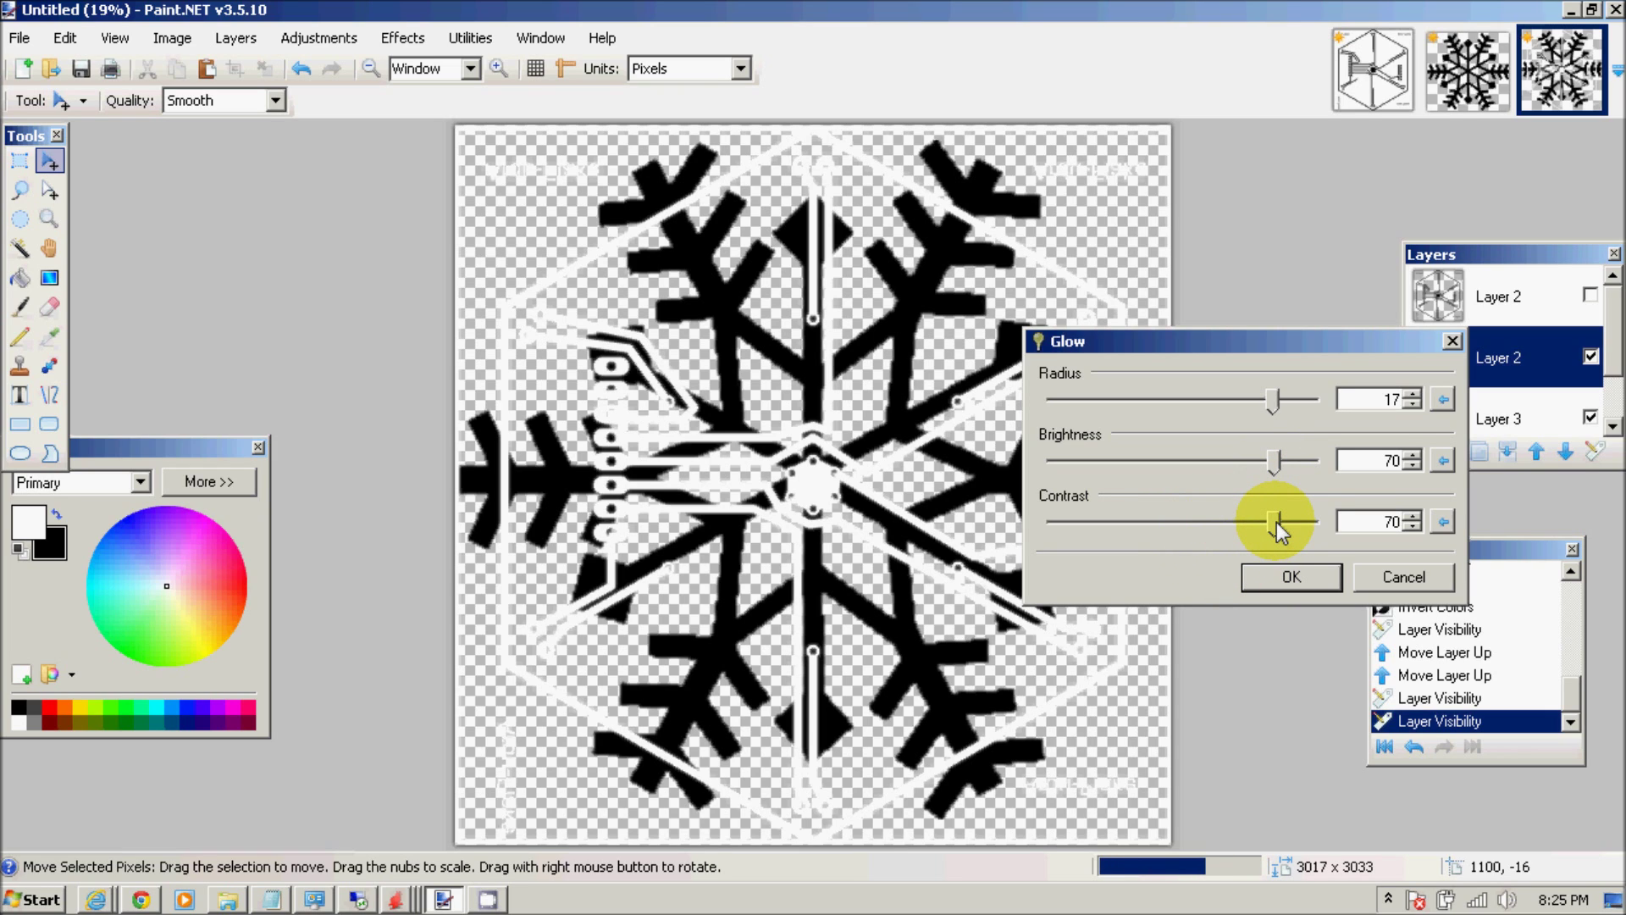
left_click(1268, 580)
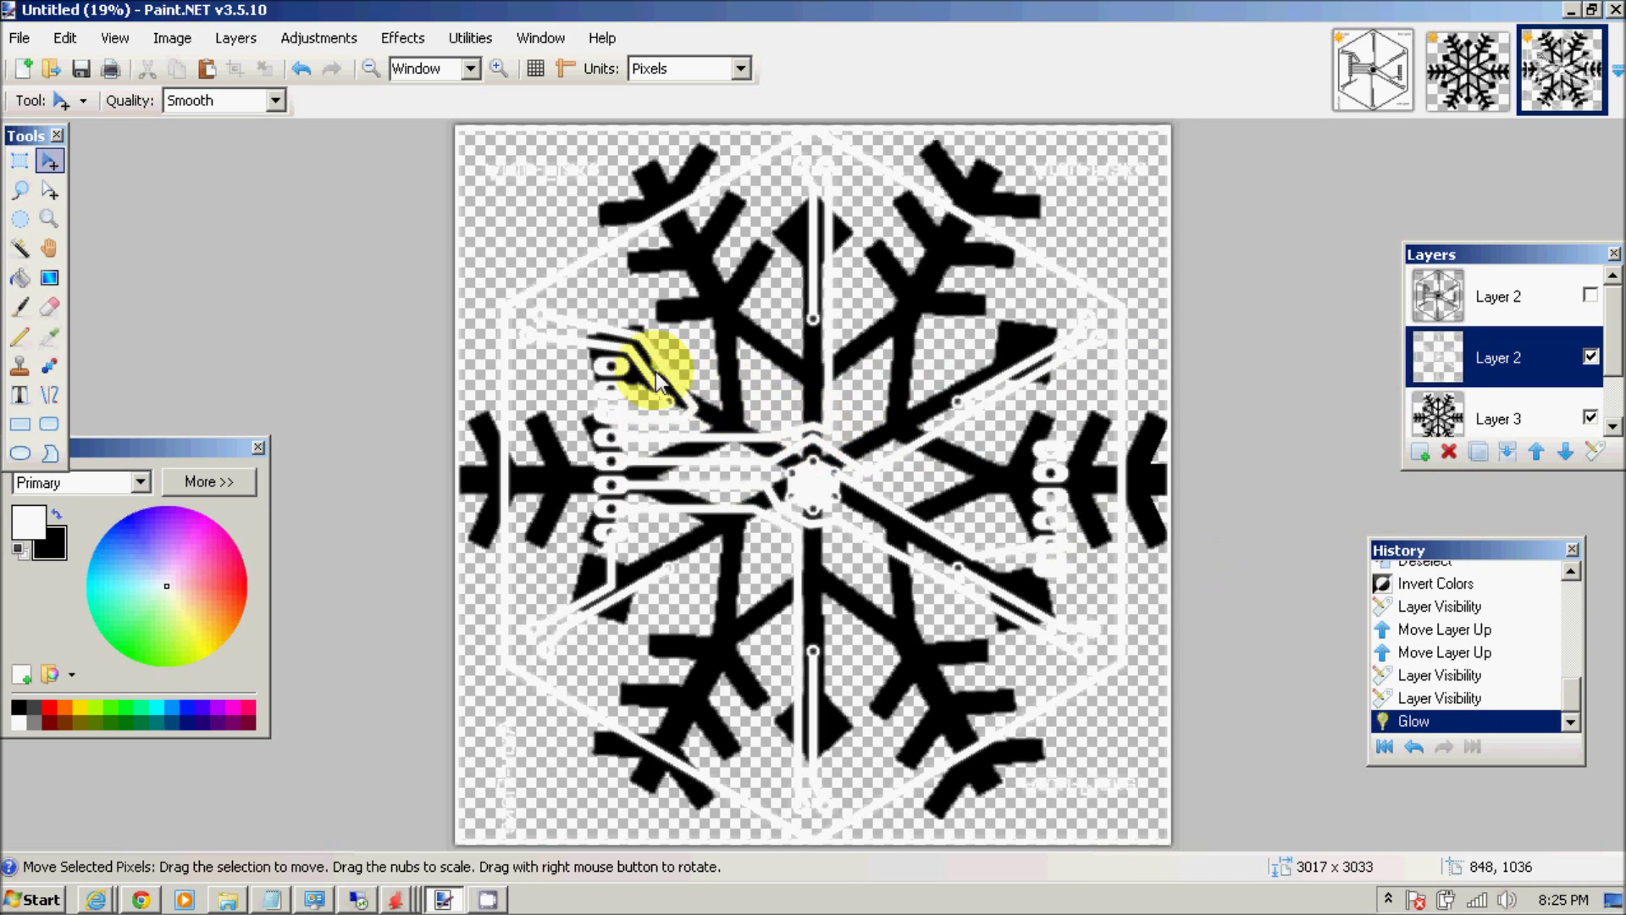
Repeat the Glow effect four more times on the white trace layer to widen its traces further.
left_click(316, 40)
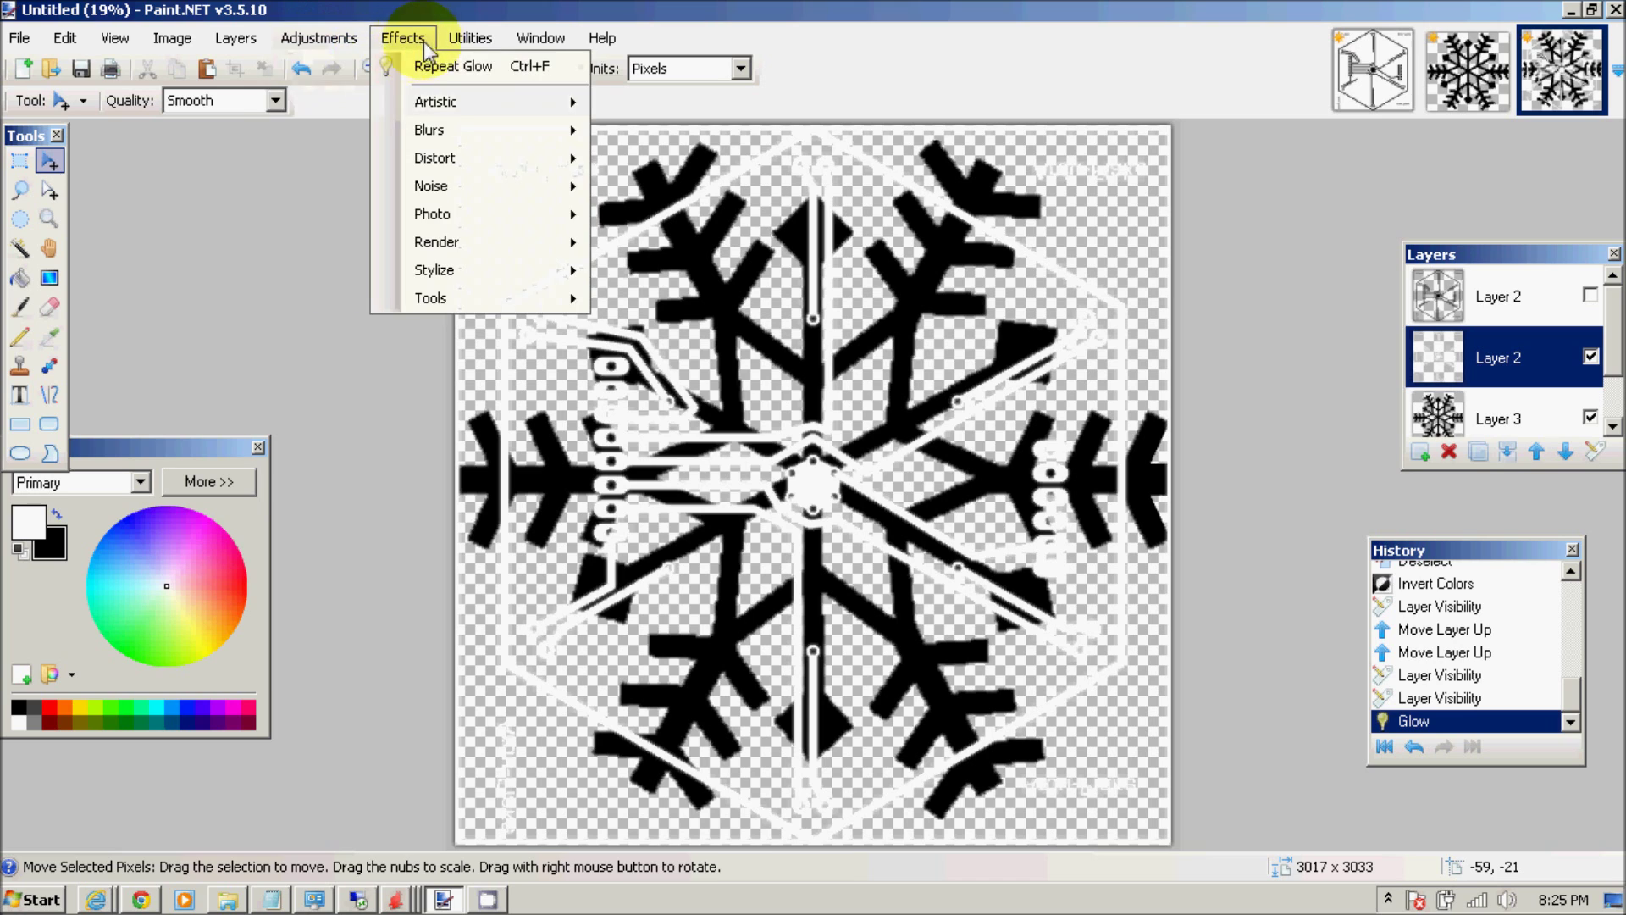
left_click(419, 68)
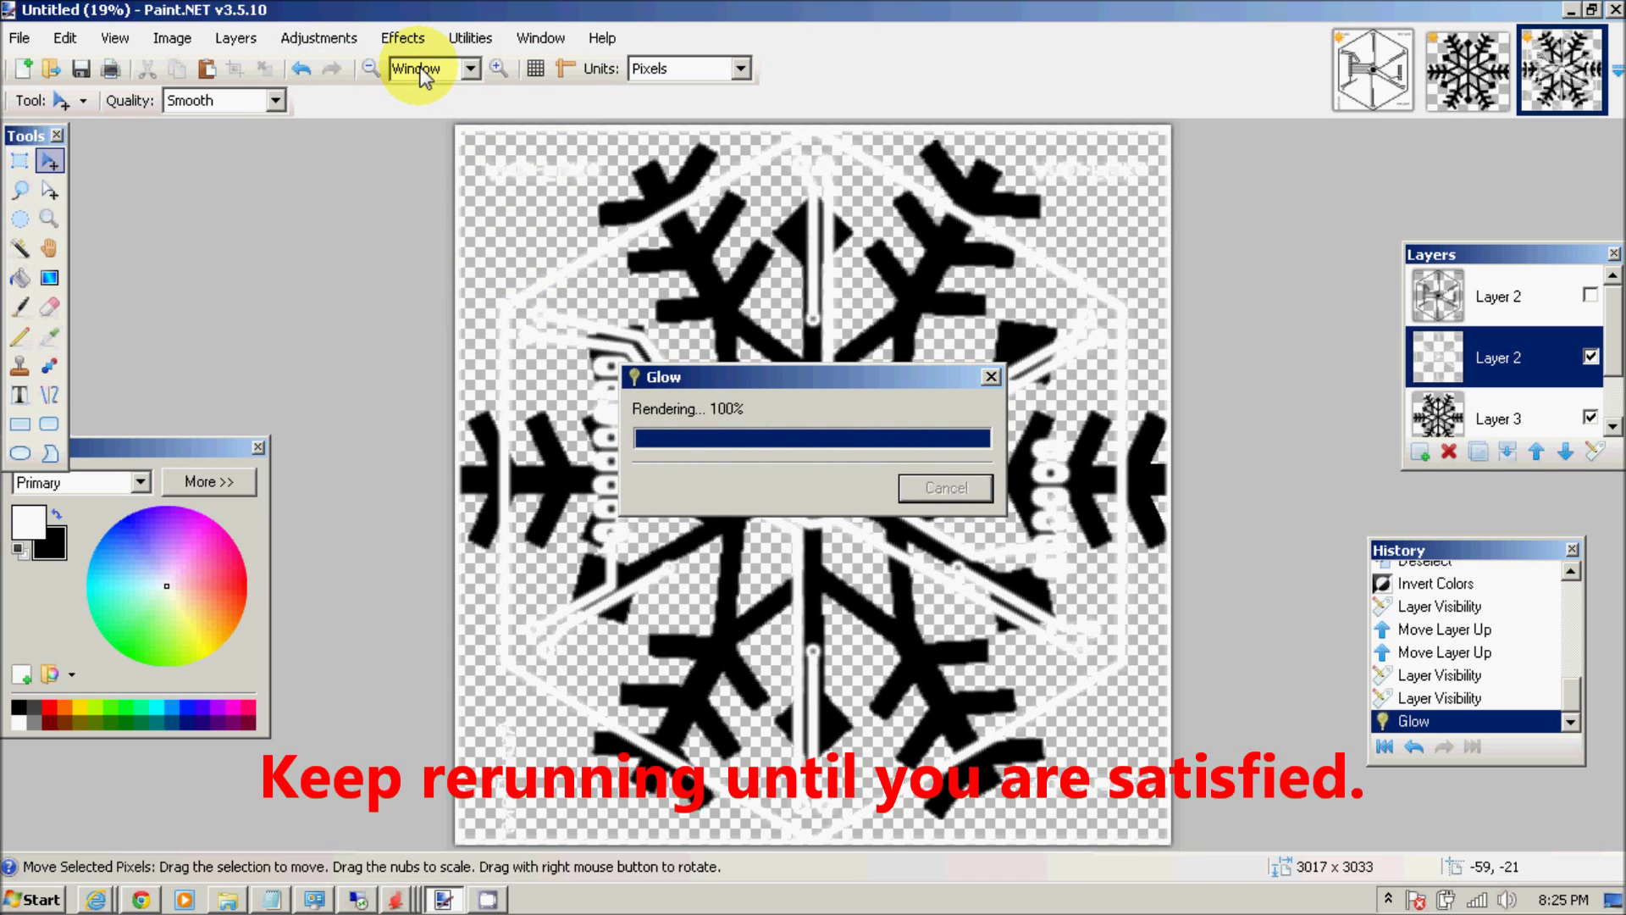
left_click(403, 37)
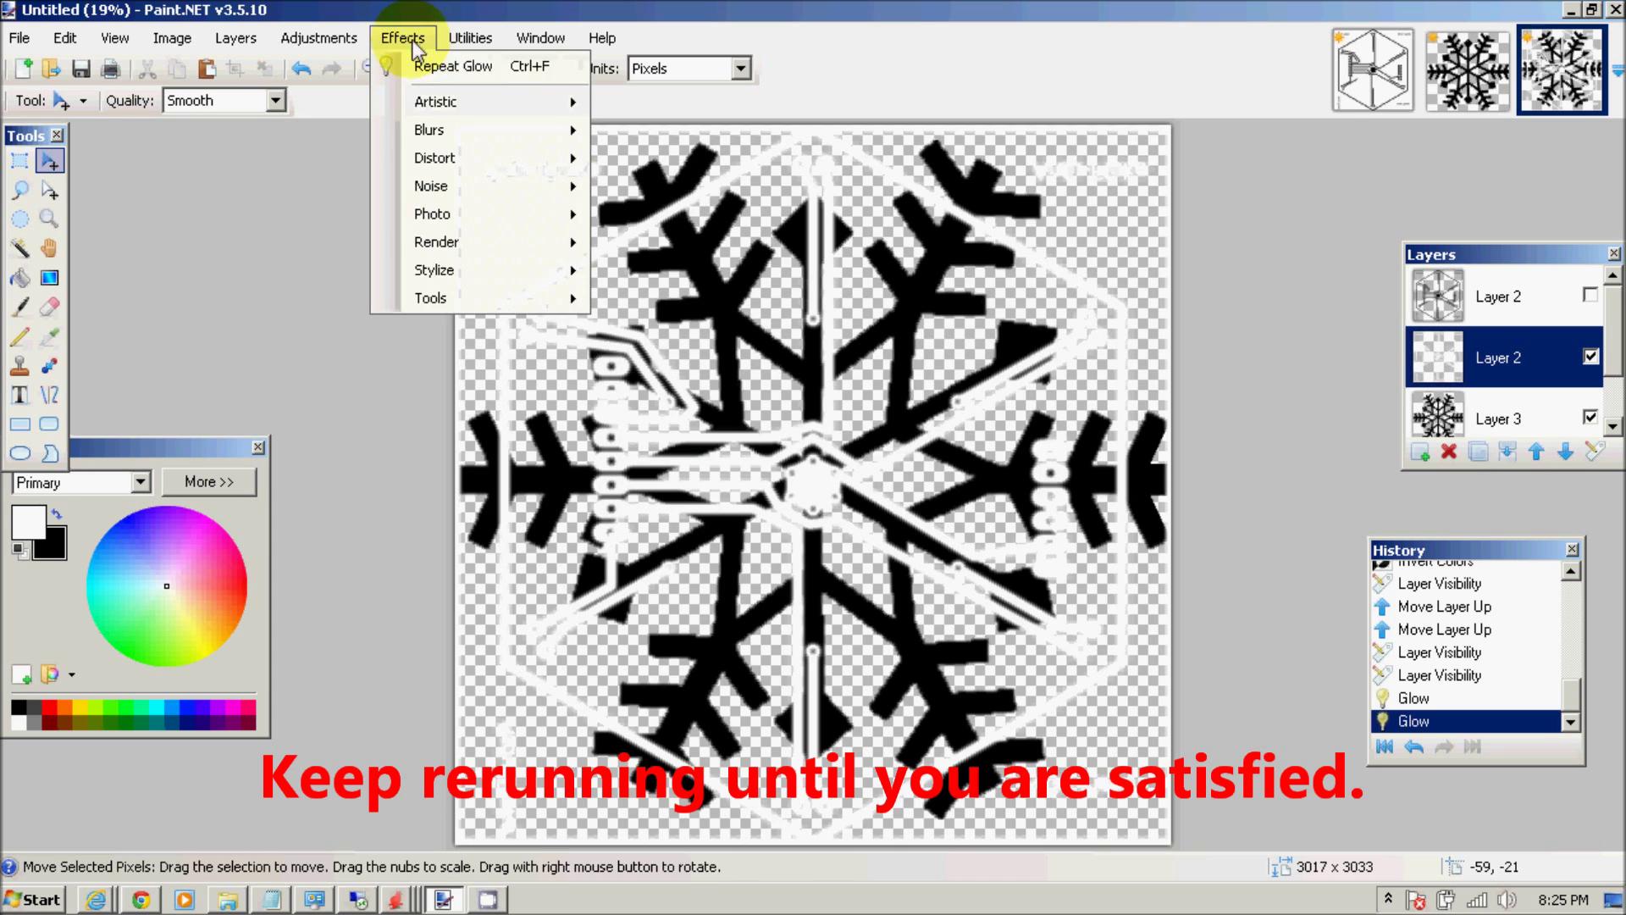
left_click(415, 64)
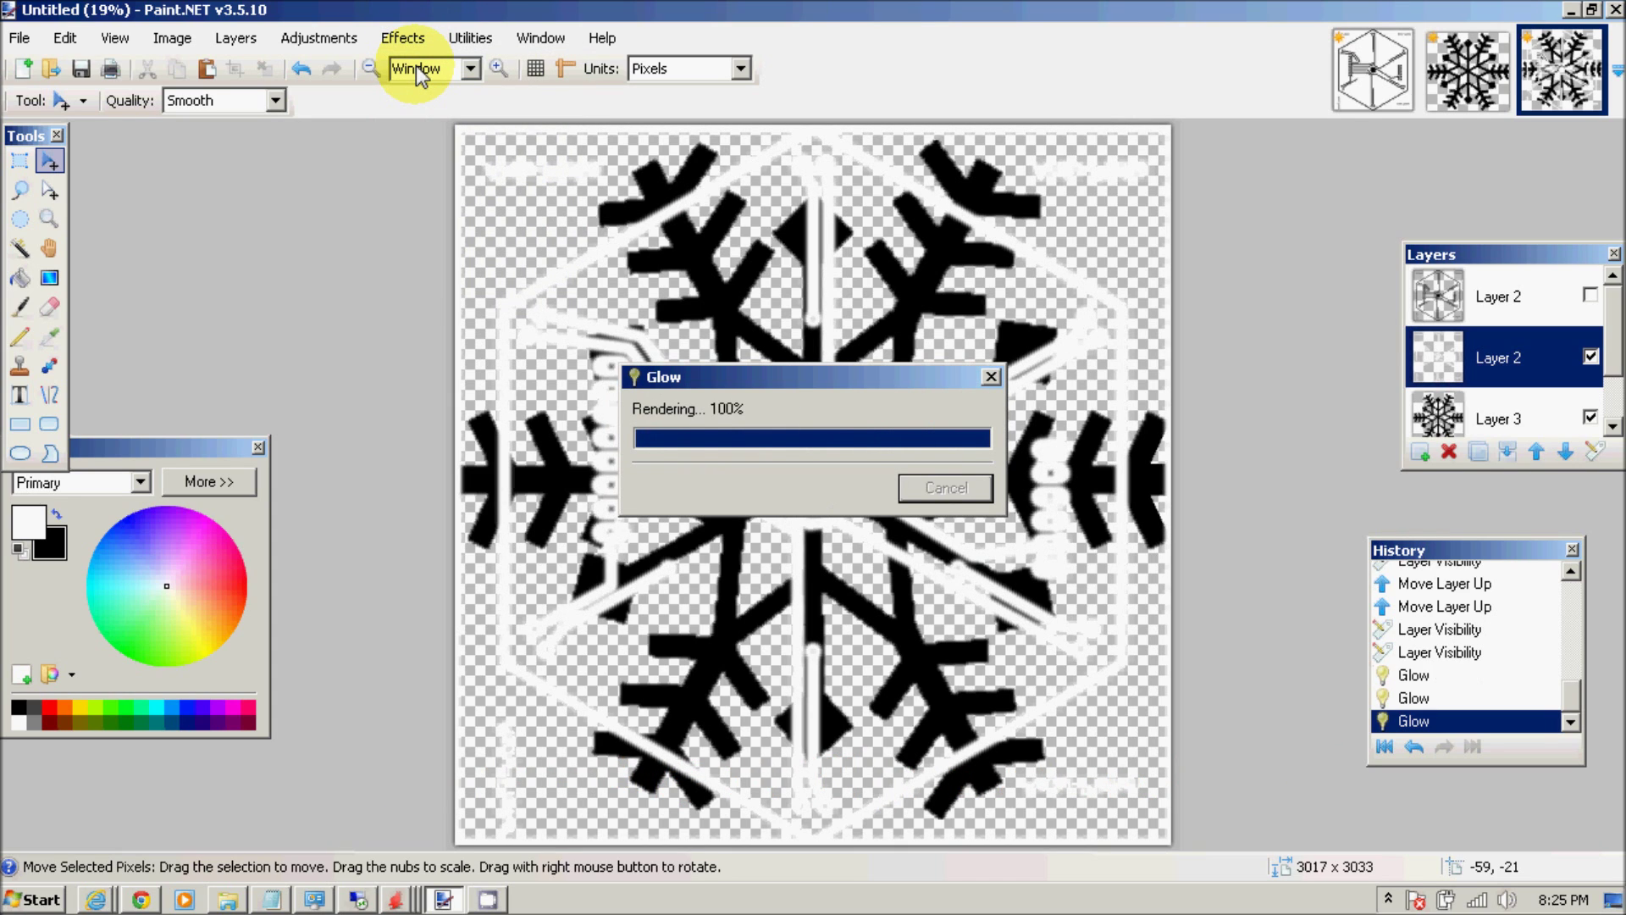
left_click(396, 37)
left_click(435, 75)
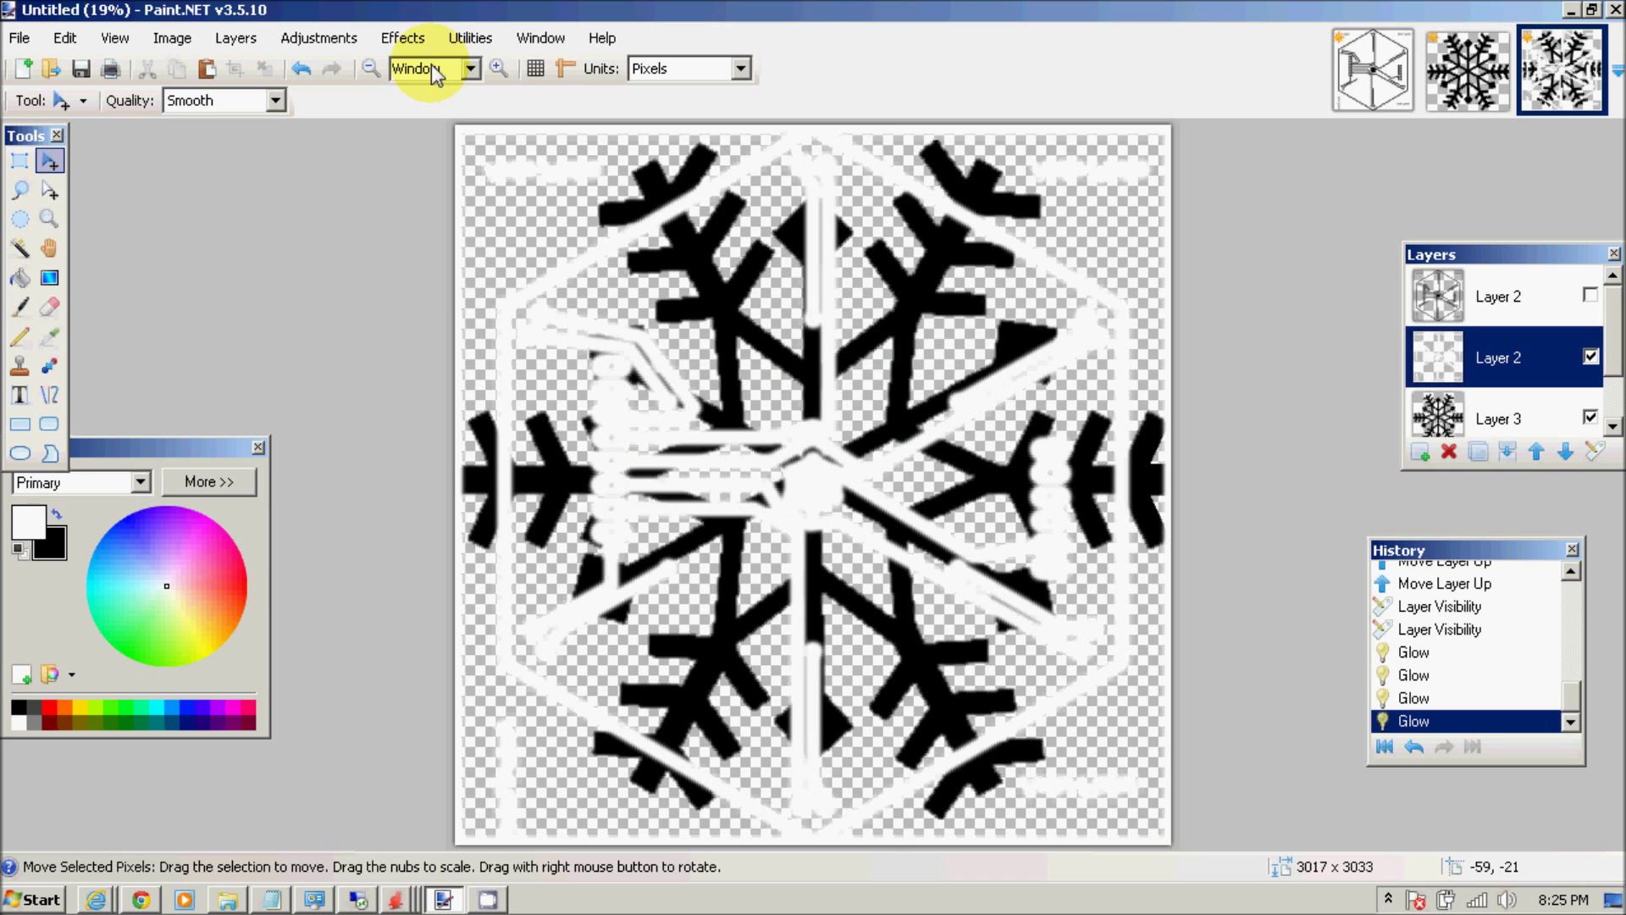
left_click(398, 37)
left_click(426, 72)
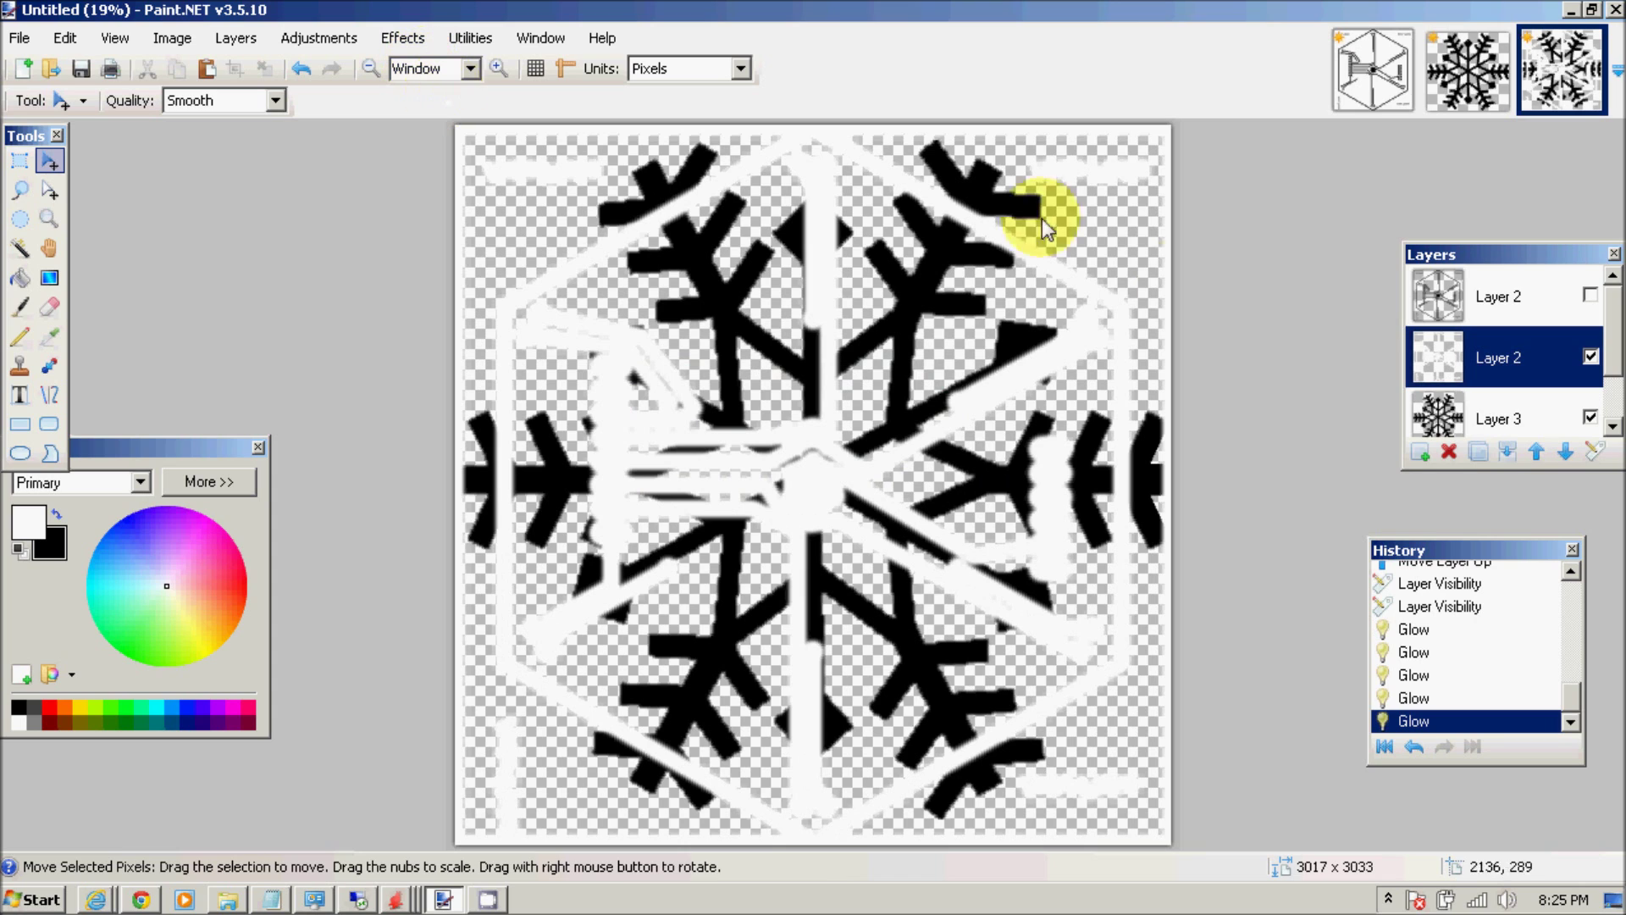
Show the black trace layer temporarily to check the white borders around its traces, leaving it hidden.
left_click(1593, 296)
left_click(1590, 295)
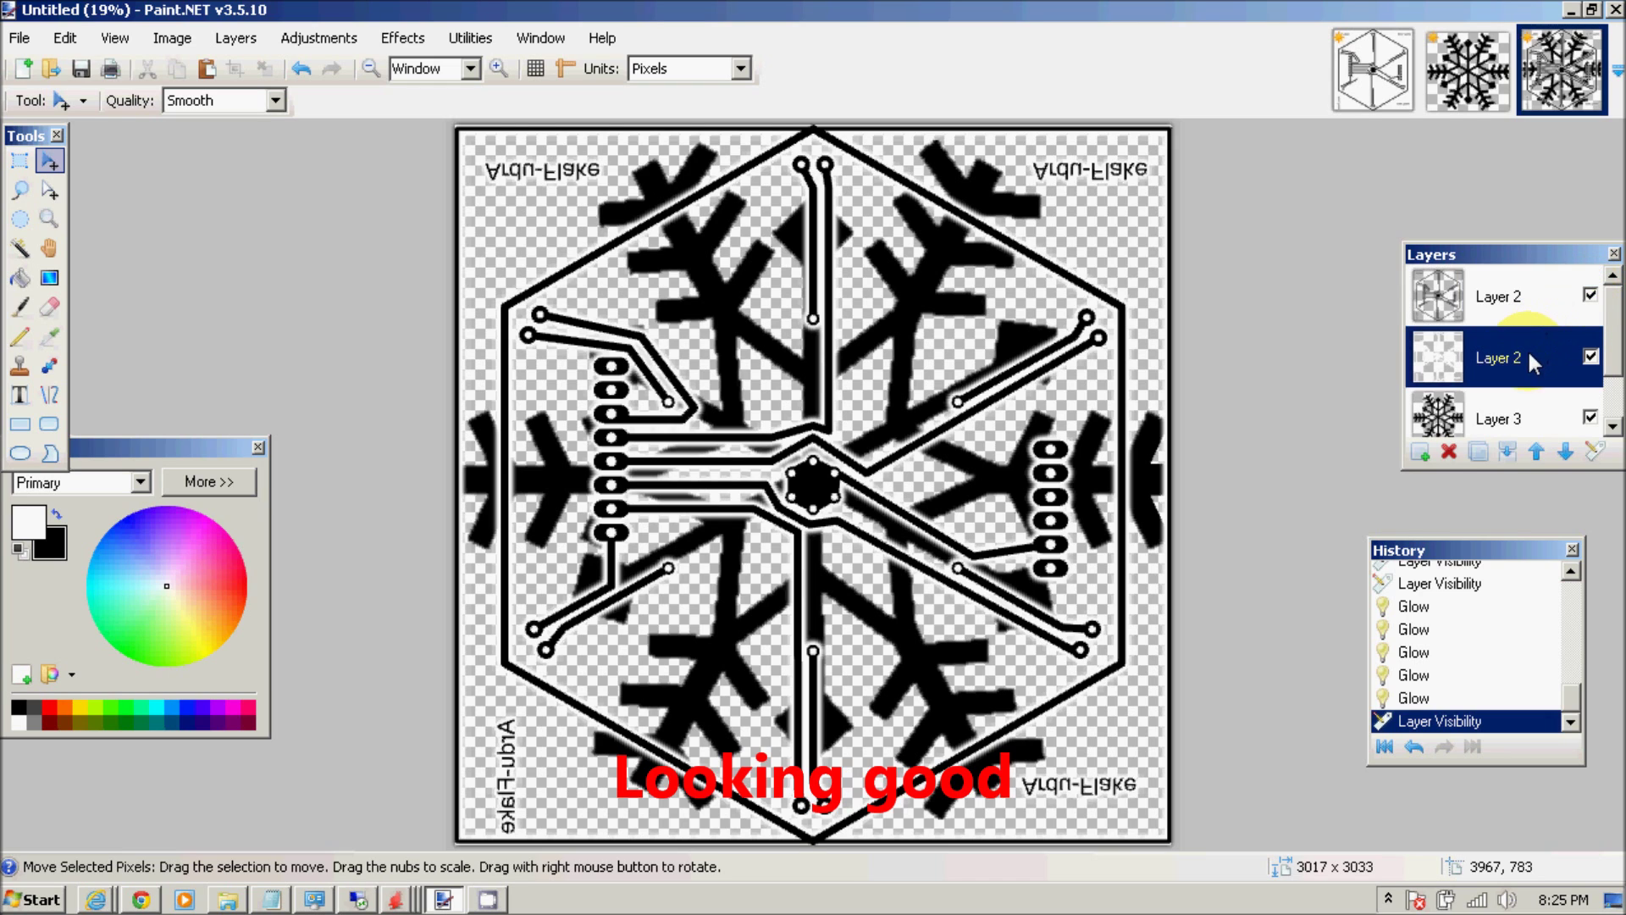
left_click(1591, 296)
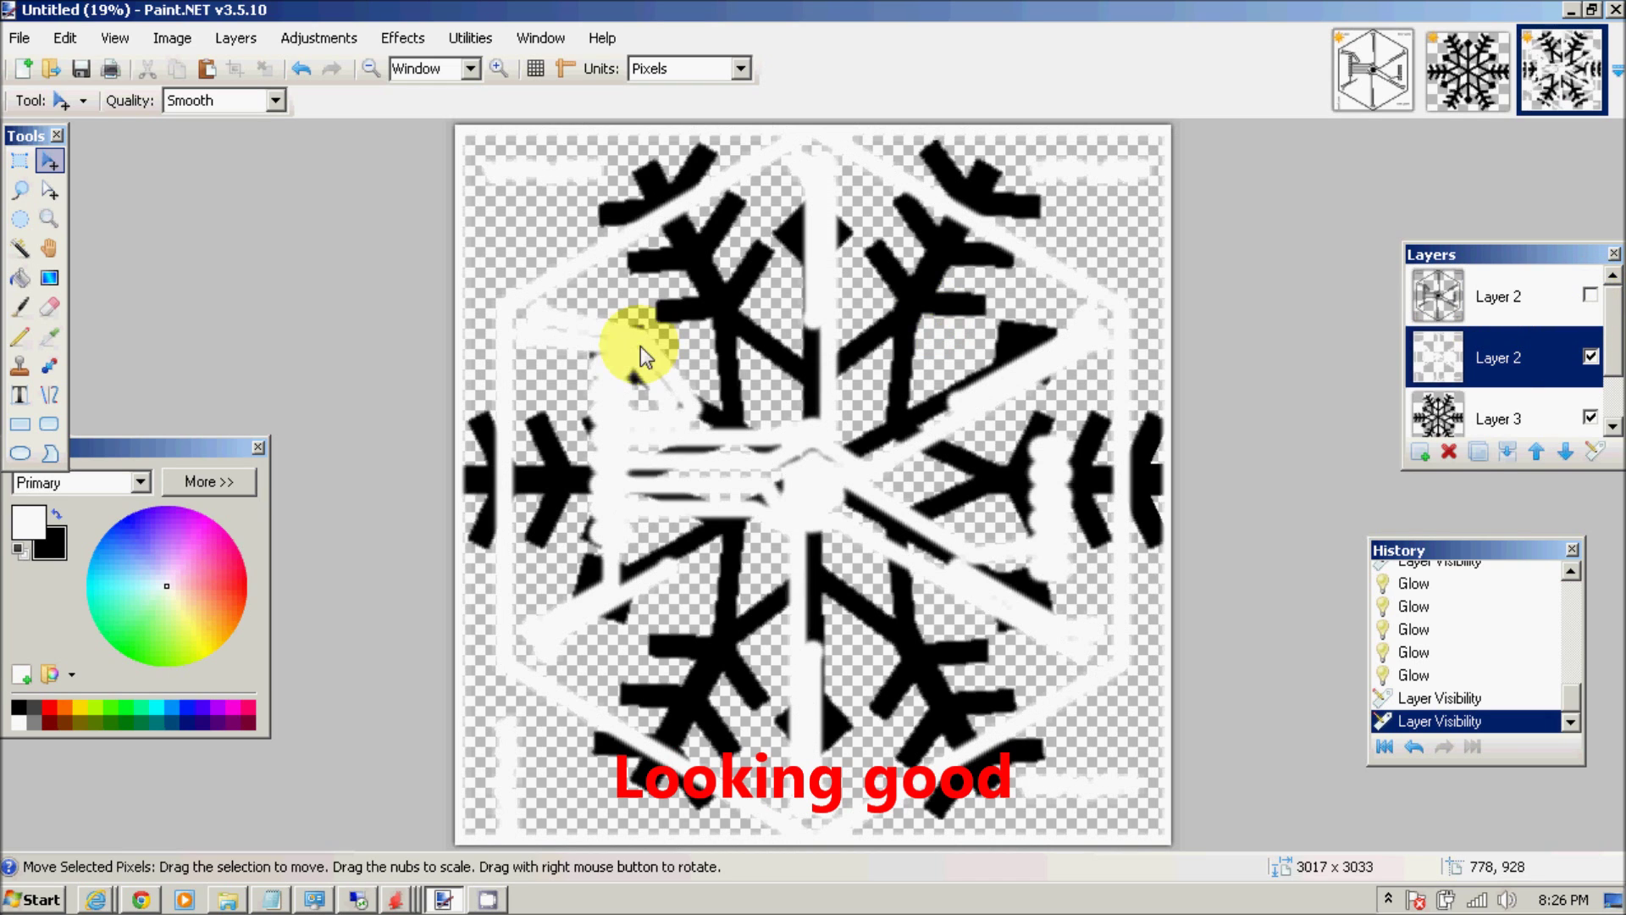
Select the white trace areas with the Magic Wand at 64% tolerance and fill them four times with white using the Paint Bucket.
left_click(19, 247)
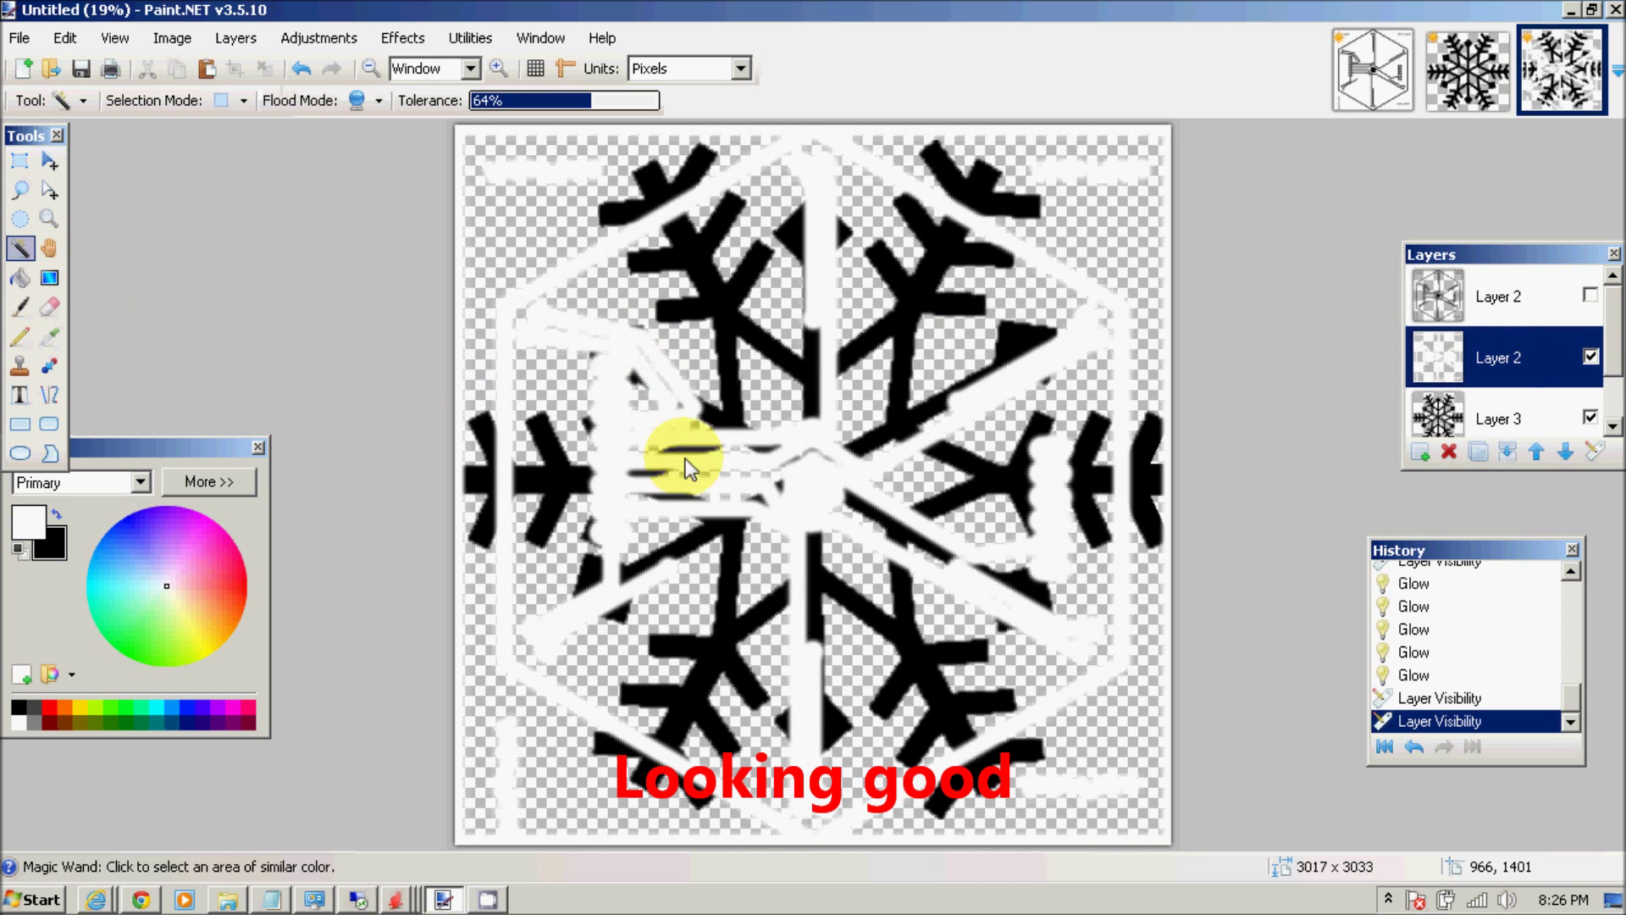
left_click(759, 439)
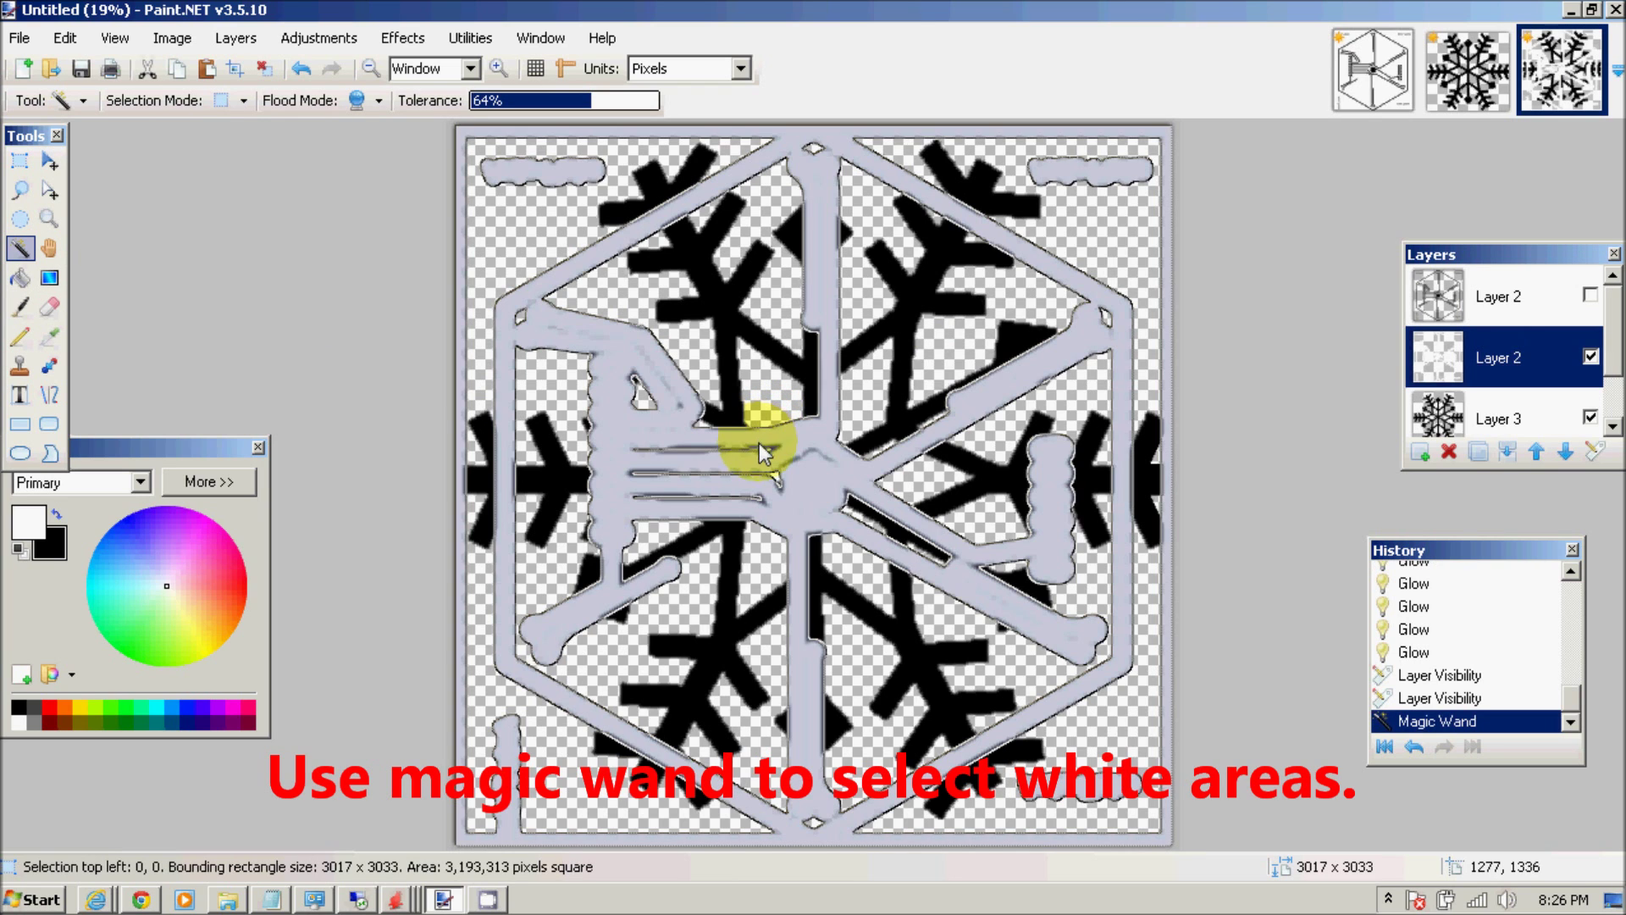
left_click(20, 278)
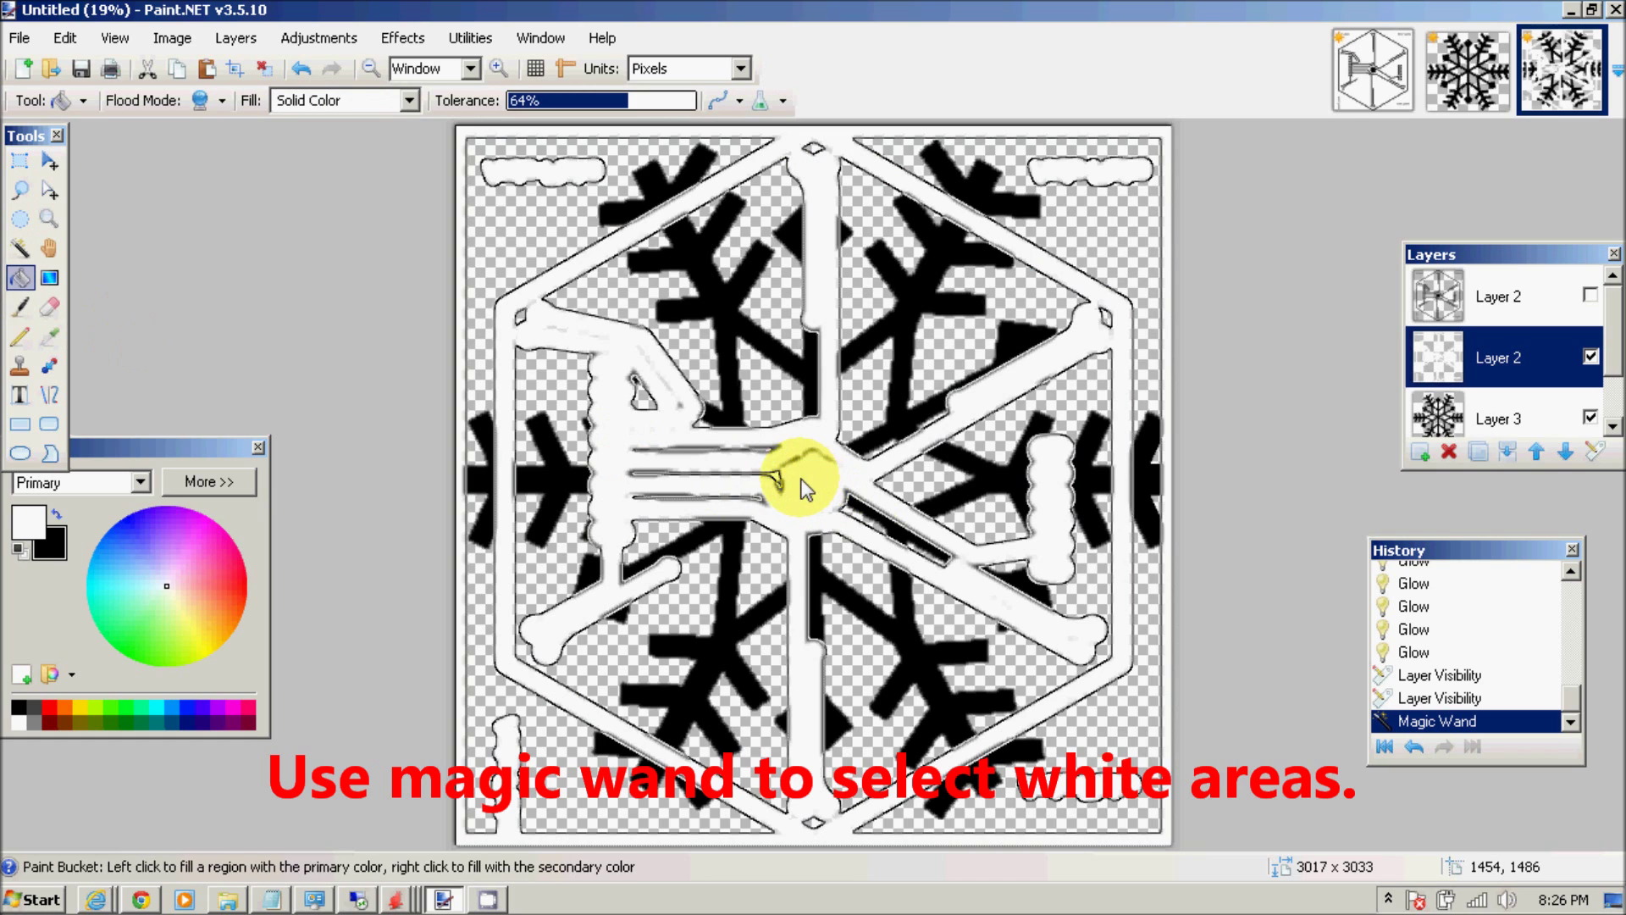
left_click(801, 482)
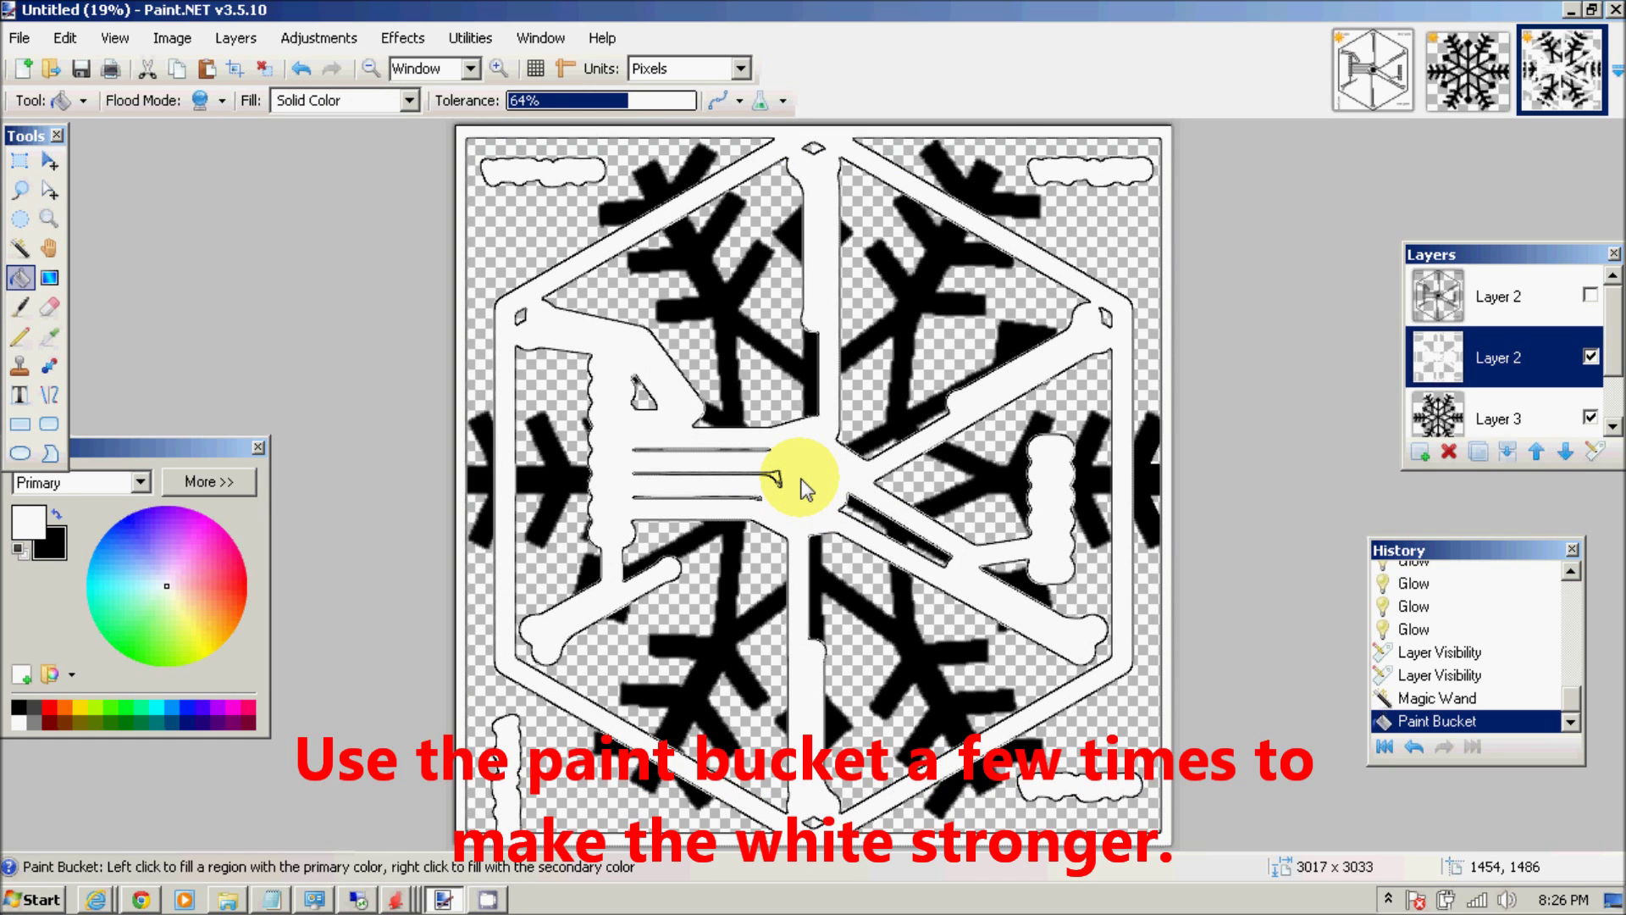
left_click(802, 482)
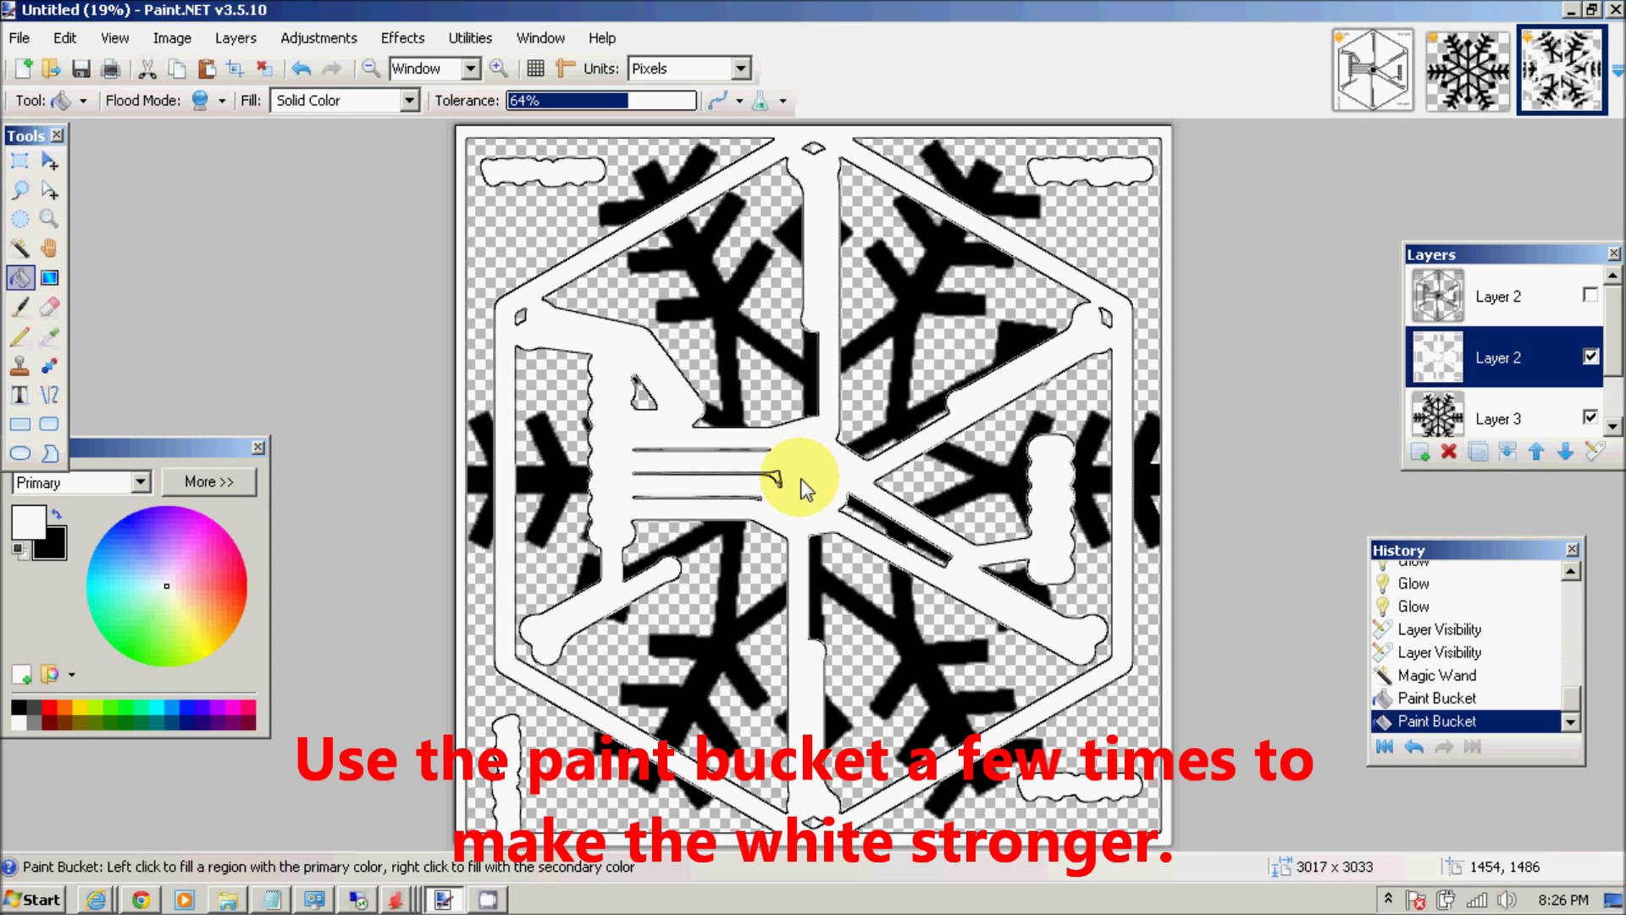
left_click(801, 482)
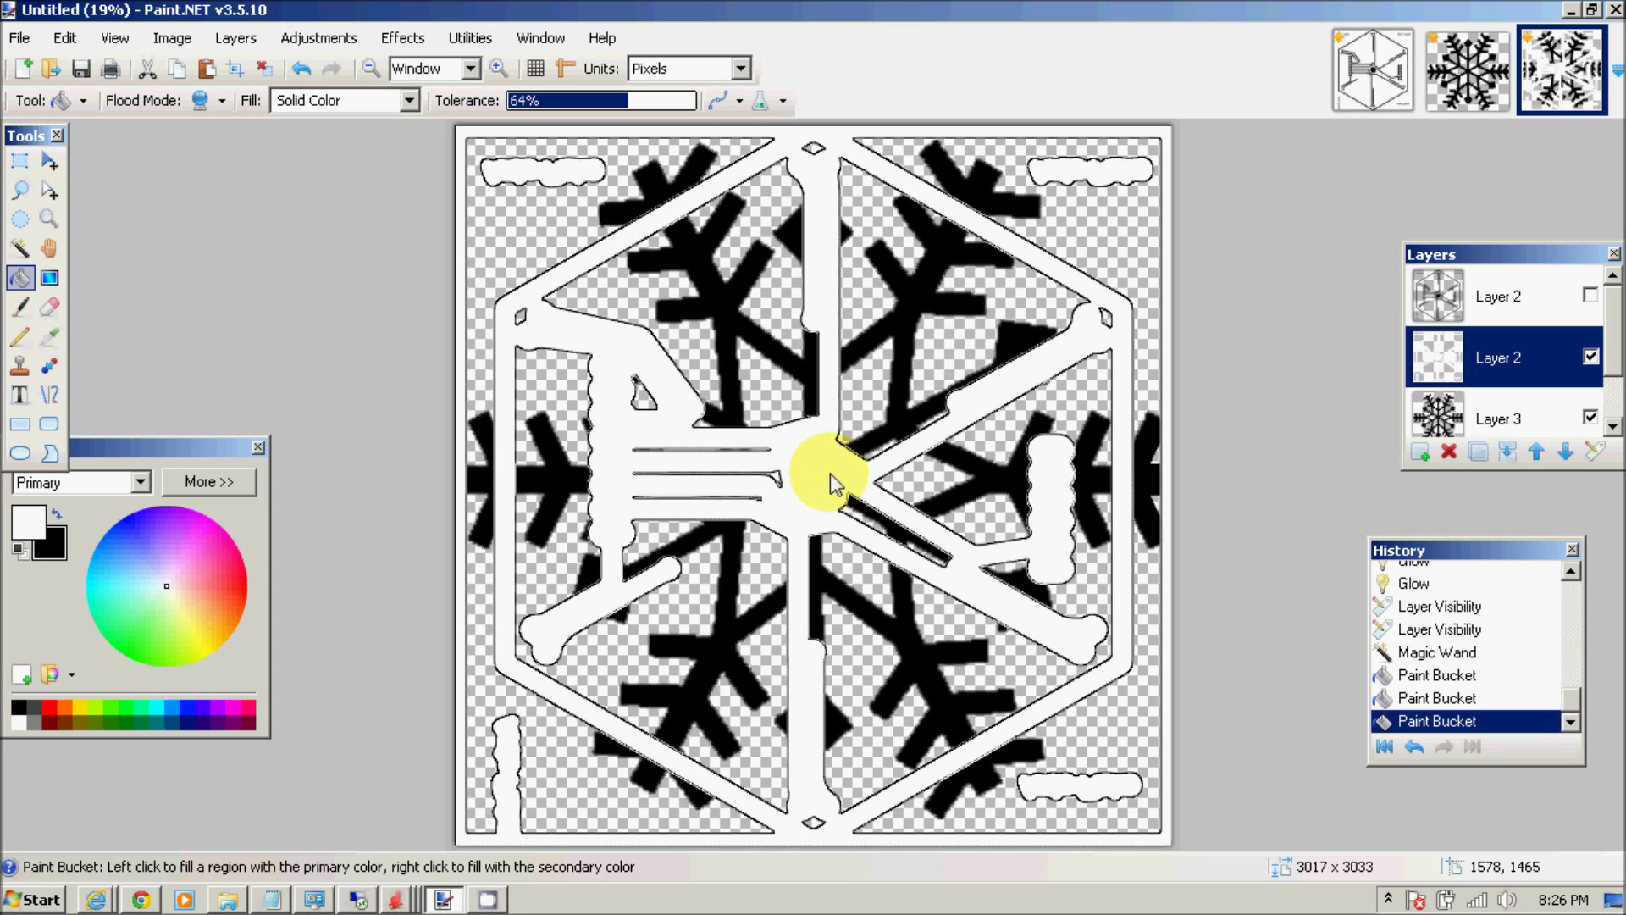
left_click(830, 475)
Clear the selection and show the black trace layer above the strengthened white areas.
key("ctrl+d")
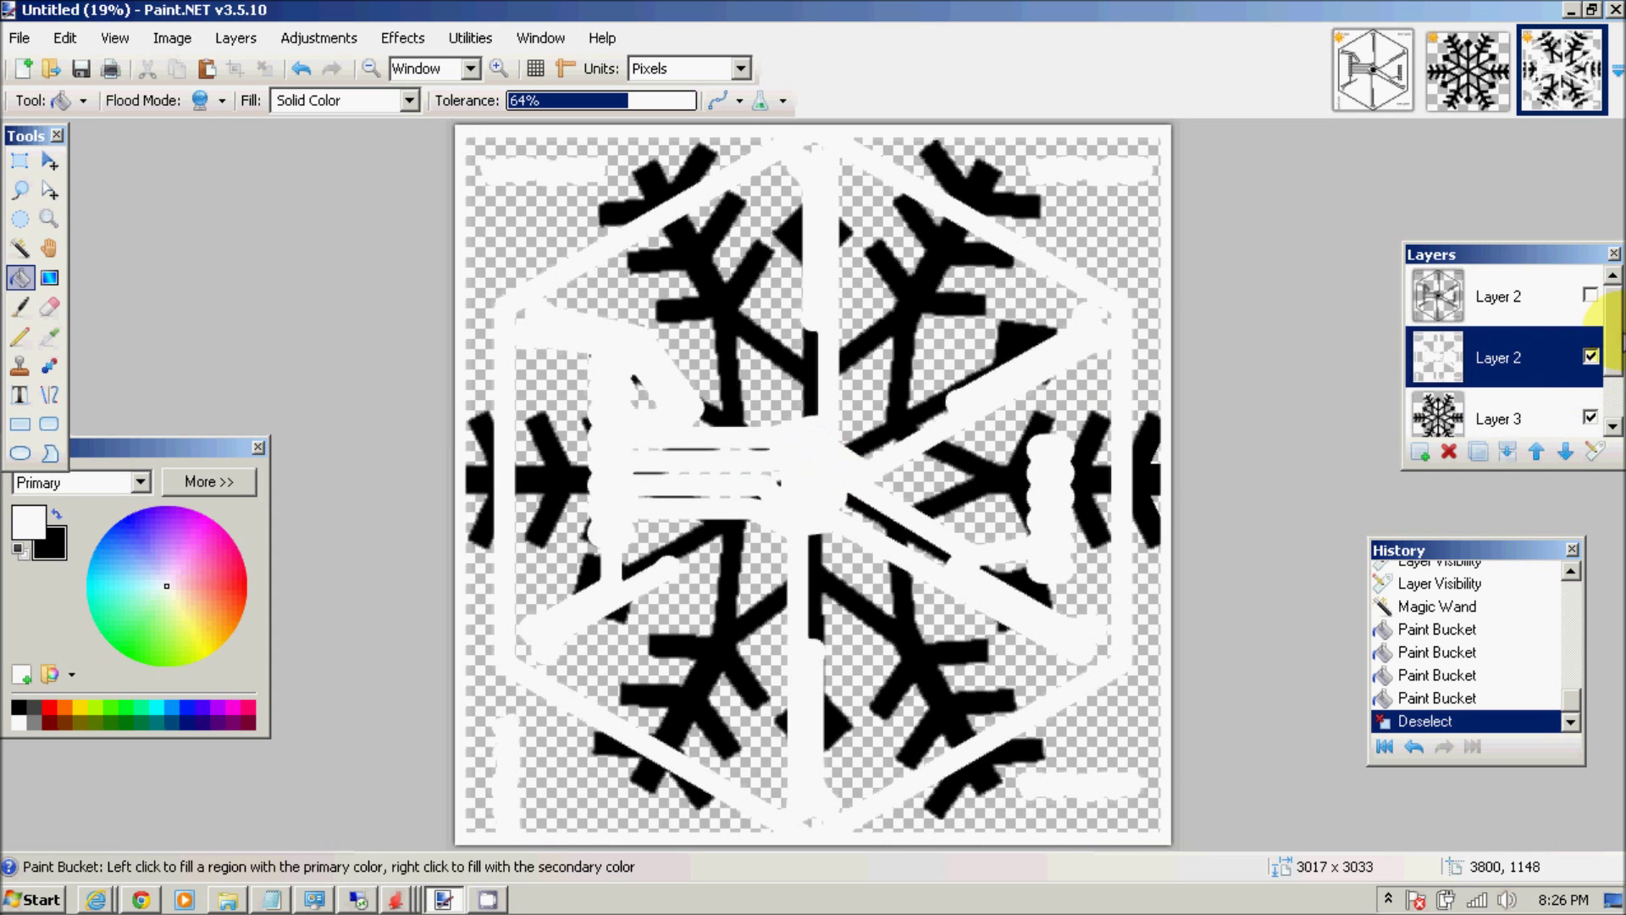
left_click(1591, 296)
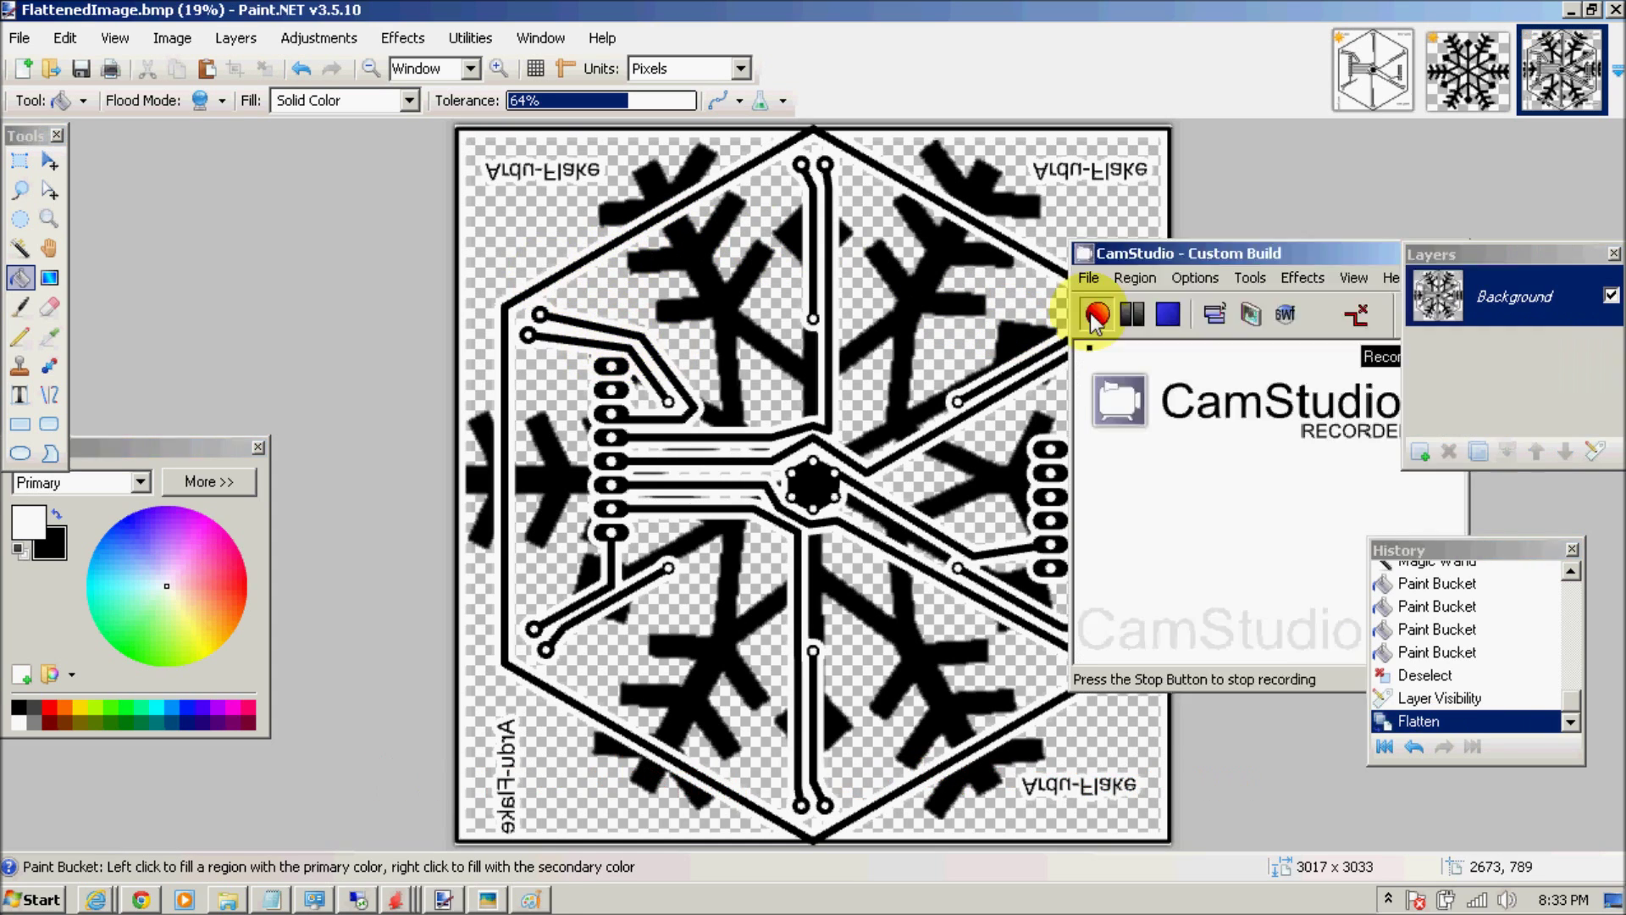
Resize the flattened image for printing by setting its resolution to 1000 pixels/inch, keeping the pixel dimensions.
left_click(172, 38)
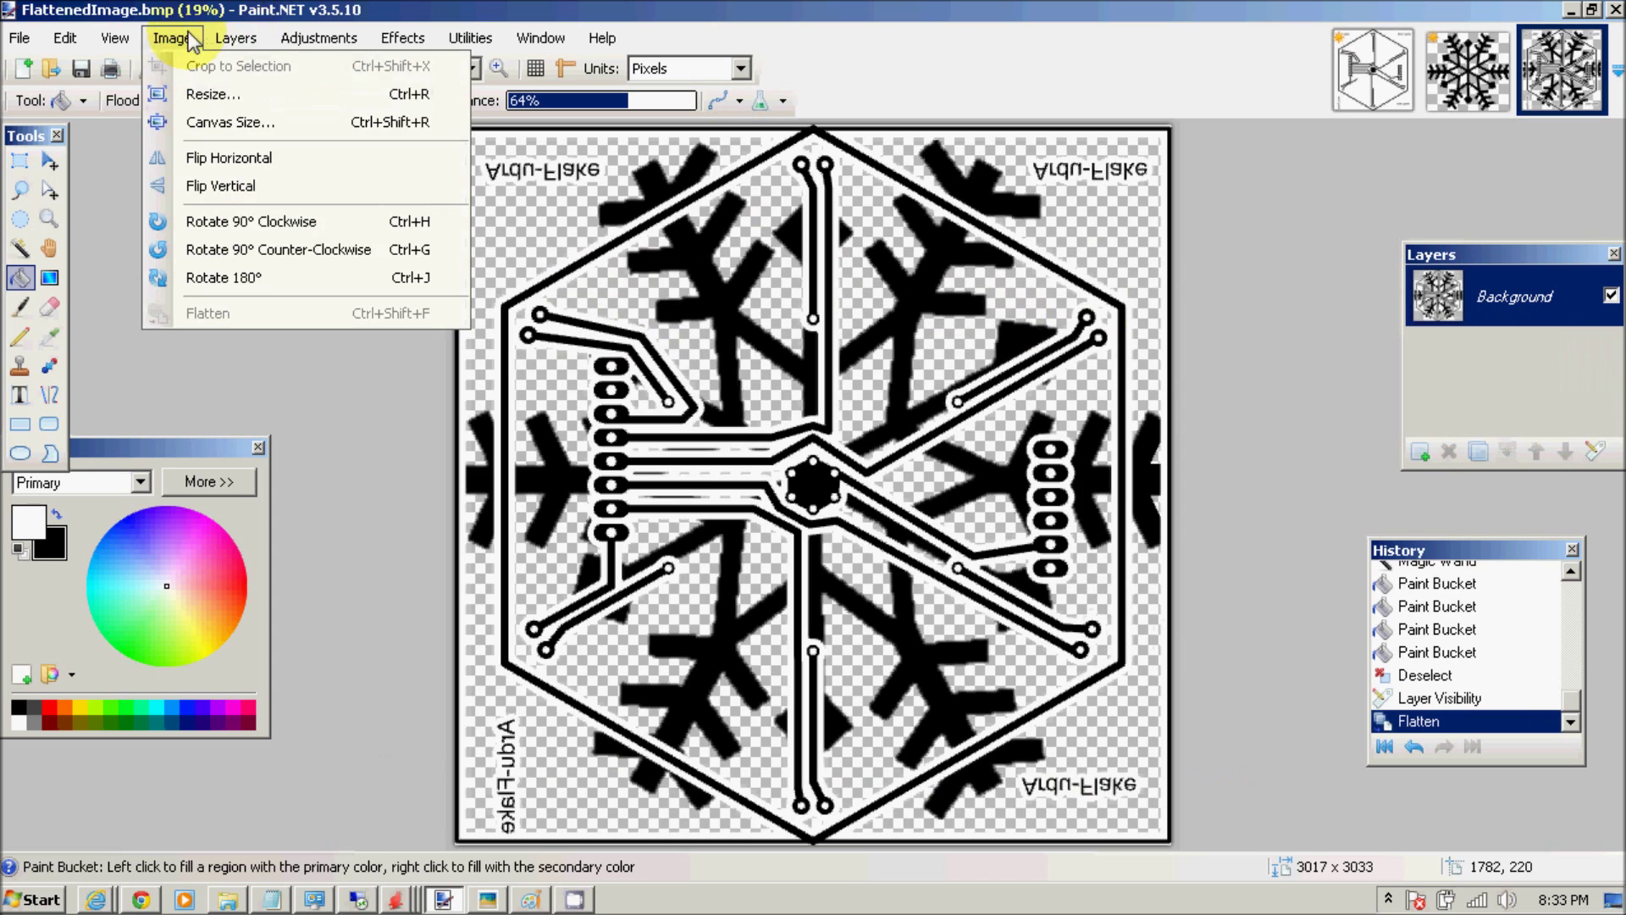
left_click(205, 95)
left_click(794, 481)
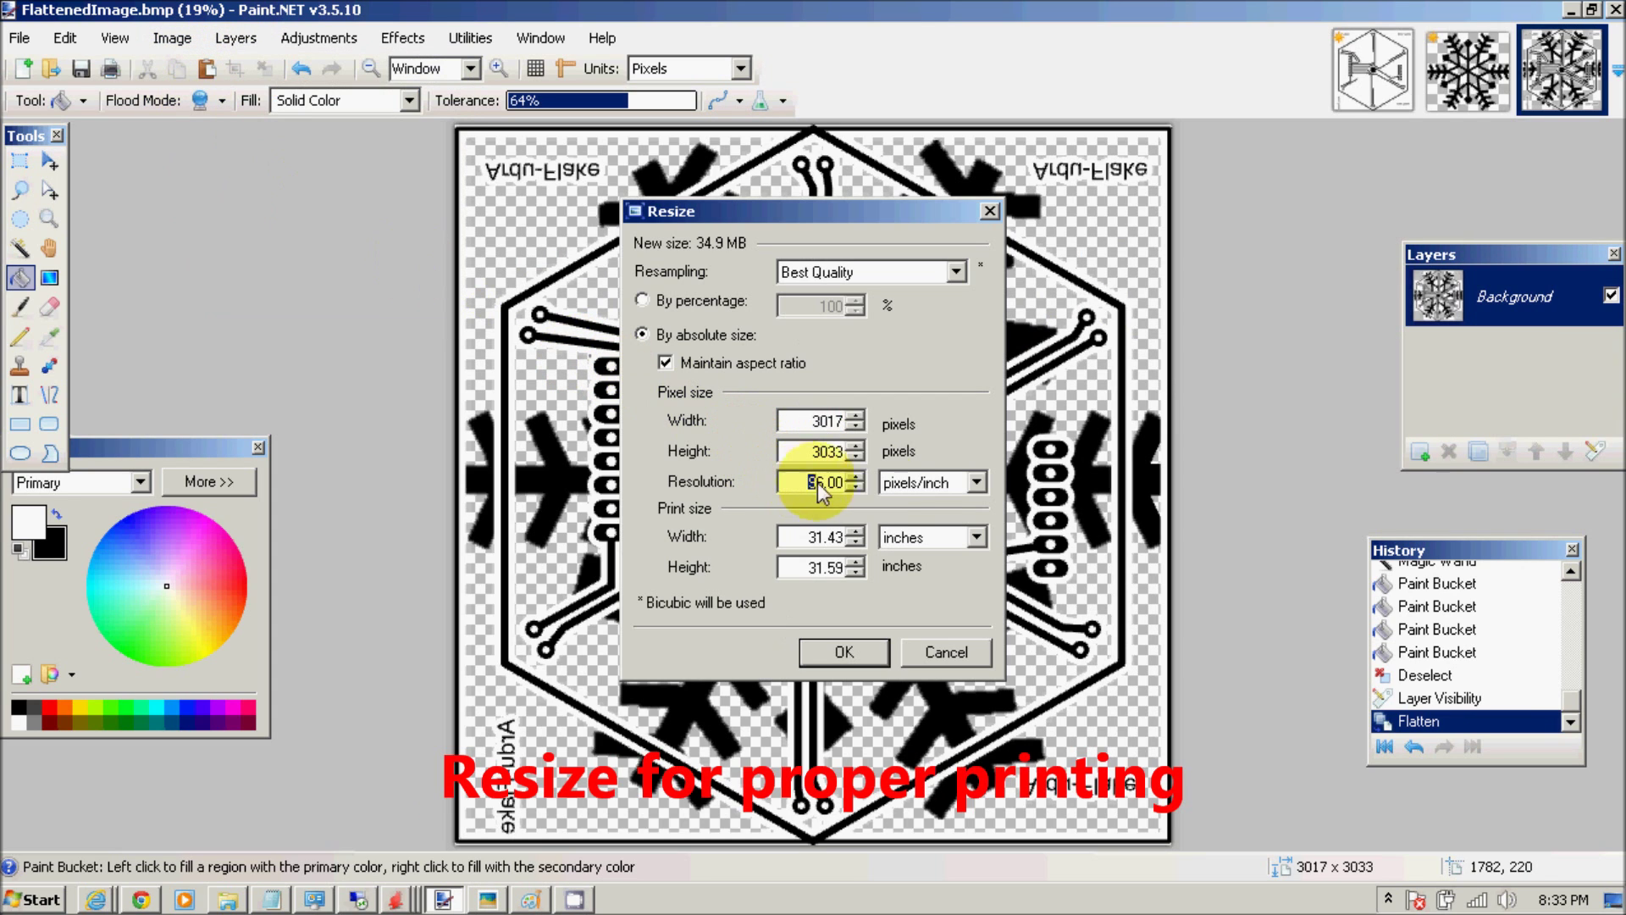
type("1000")
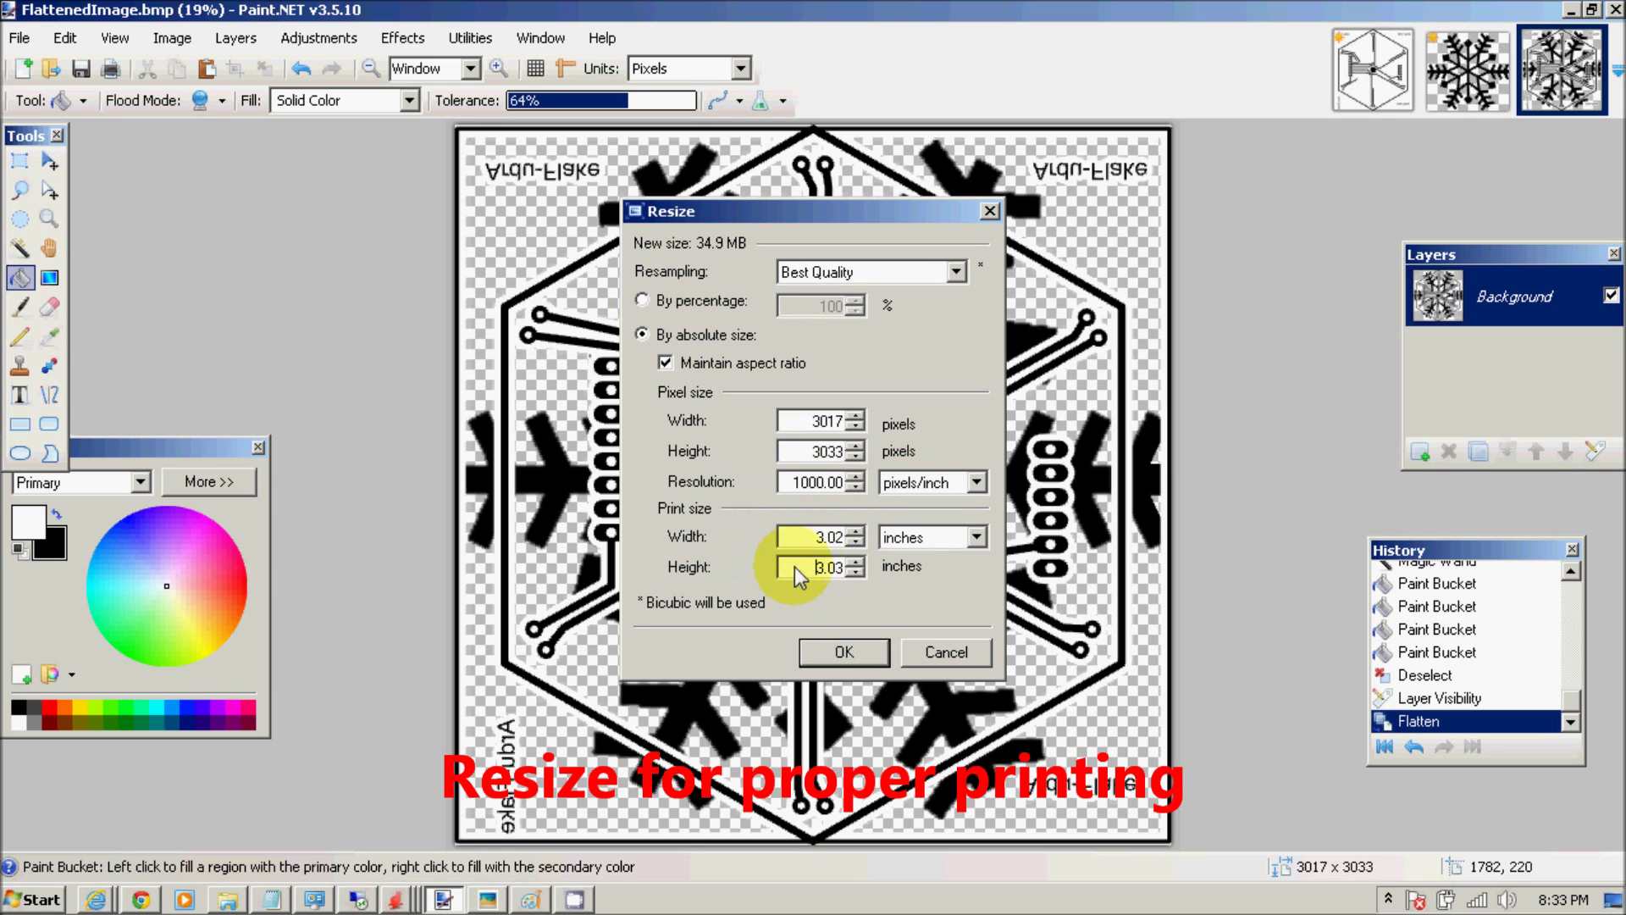
key("Tab")
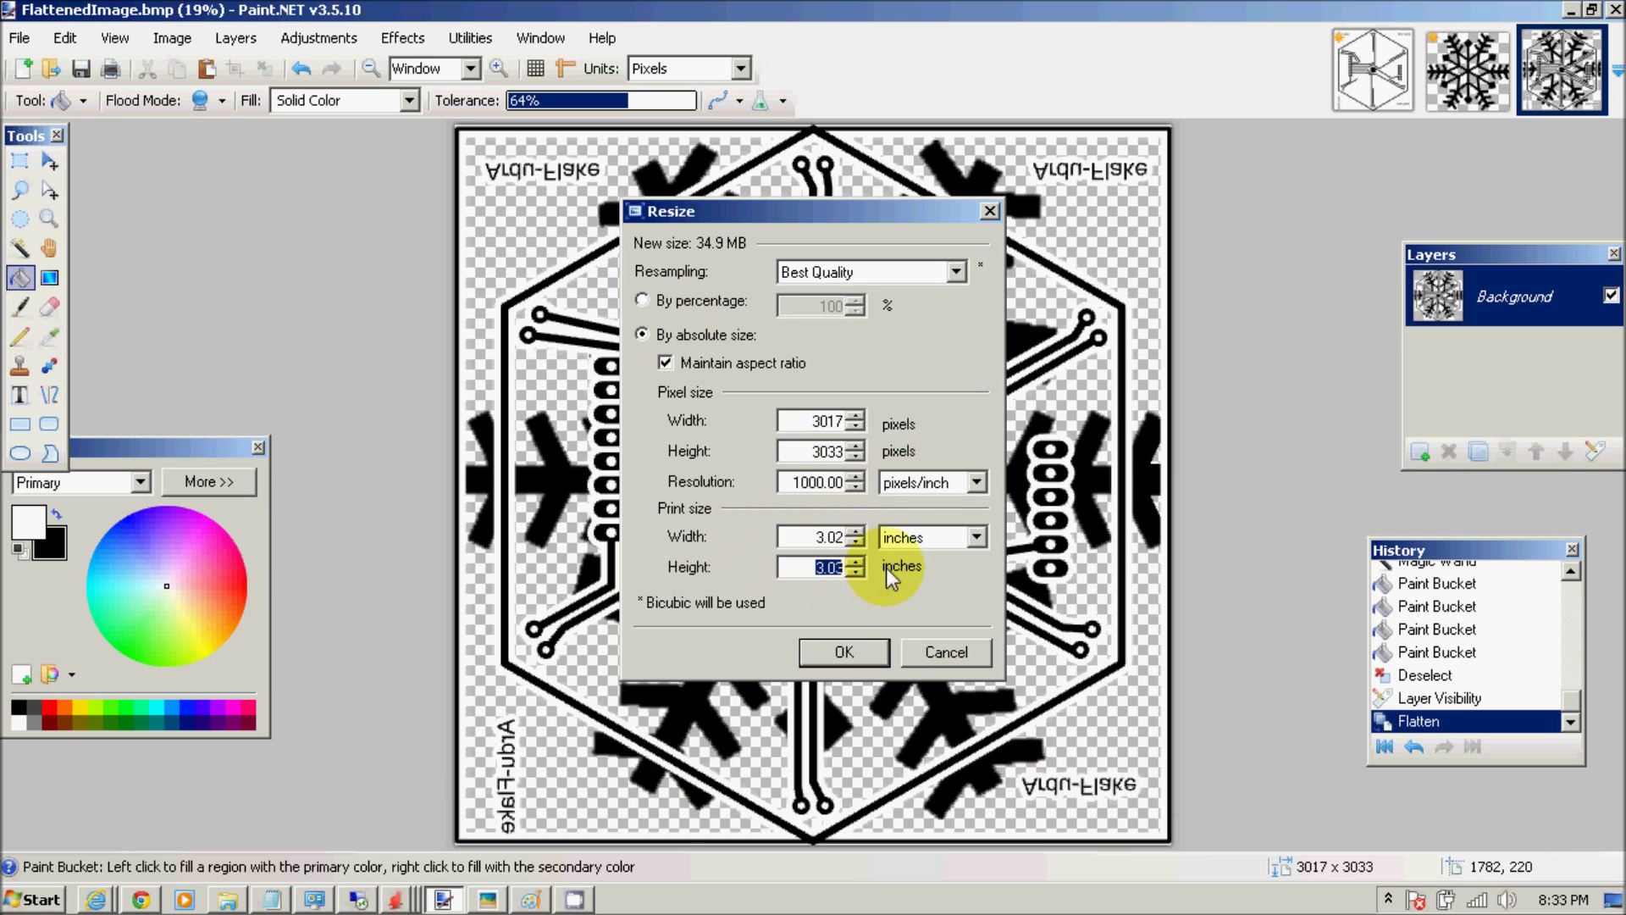
left_click(830, 648)
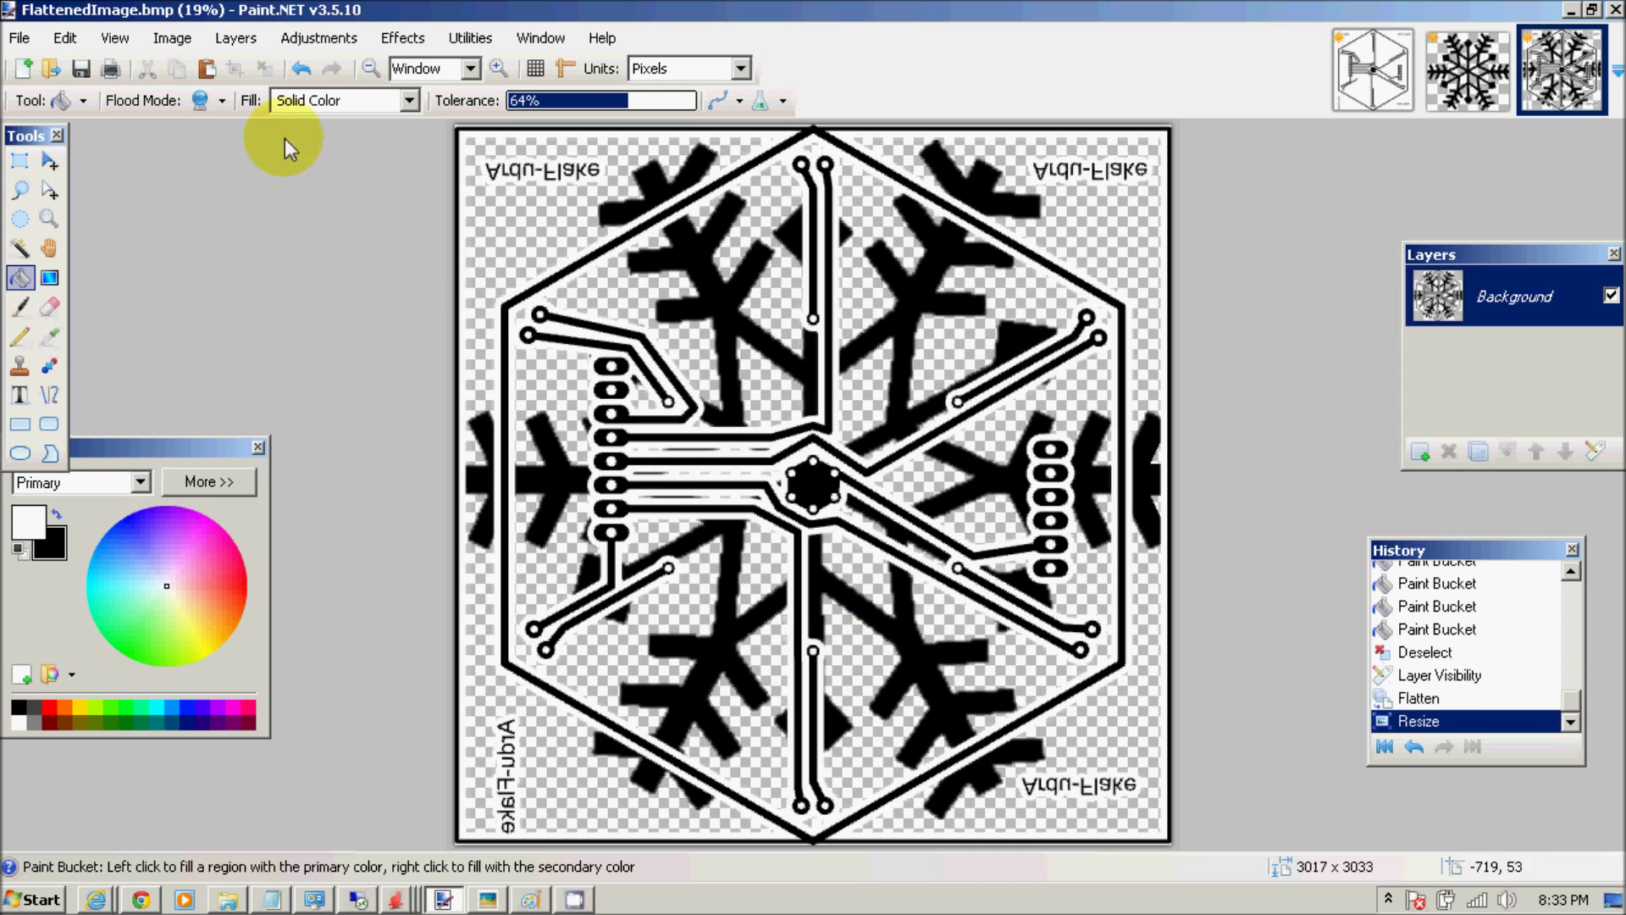
Save the resized image as FlattenedImage.bmp in the ArduFlake folder, replacing the existing file and keeping auto-detected bit depth.
left_click(18, 37)
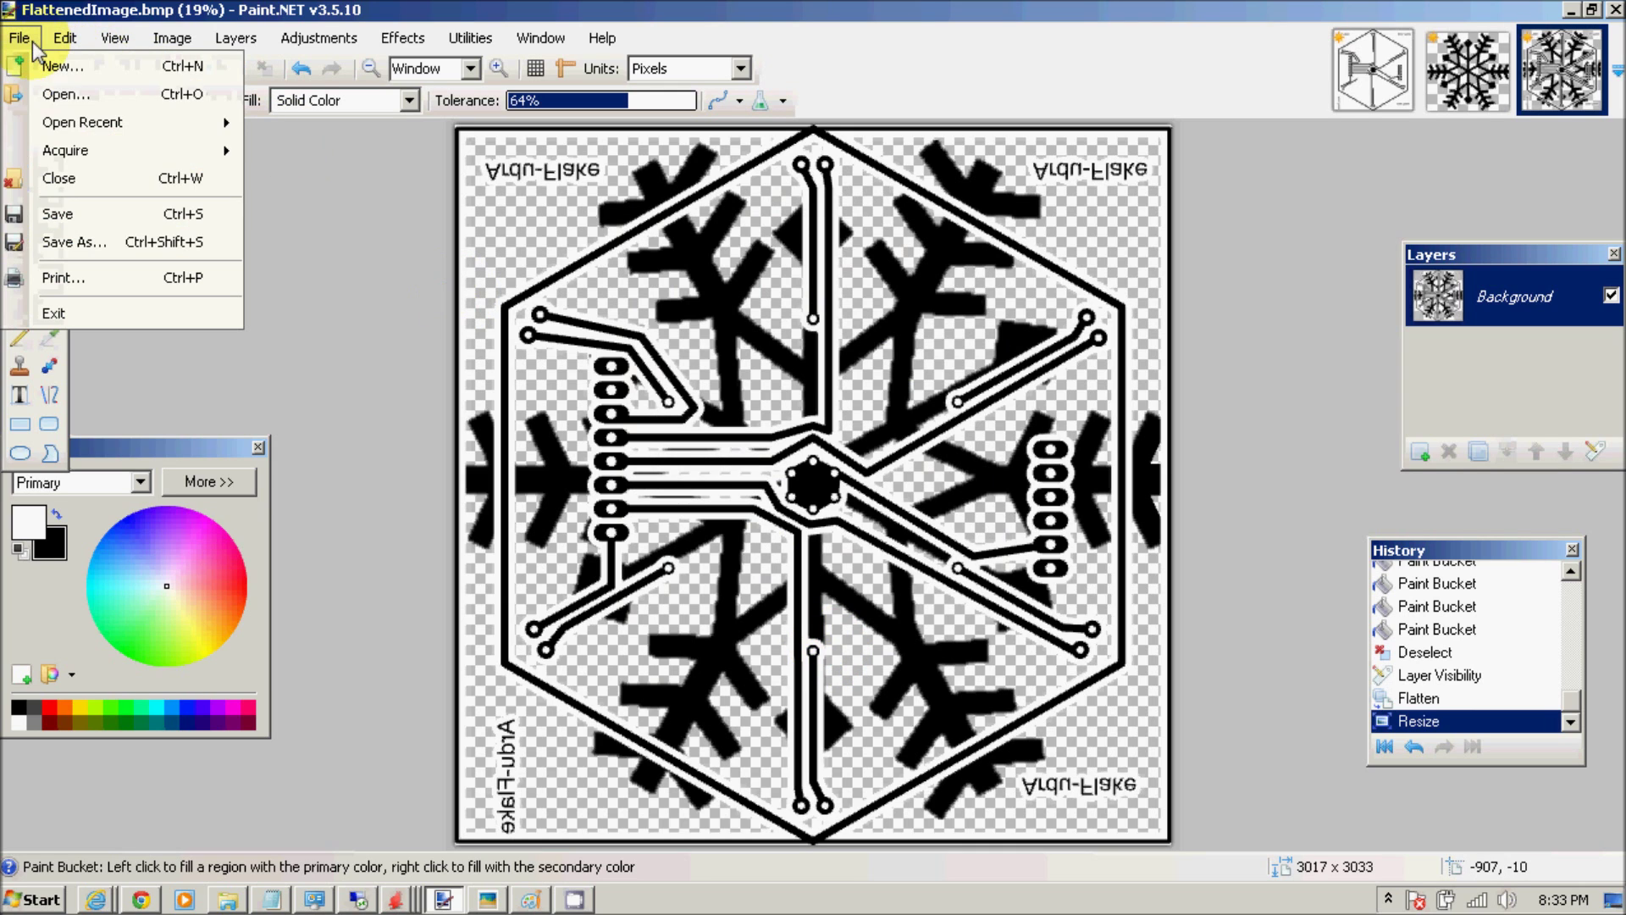
left_click(102, 243)
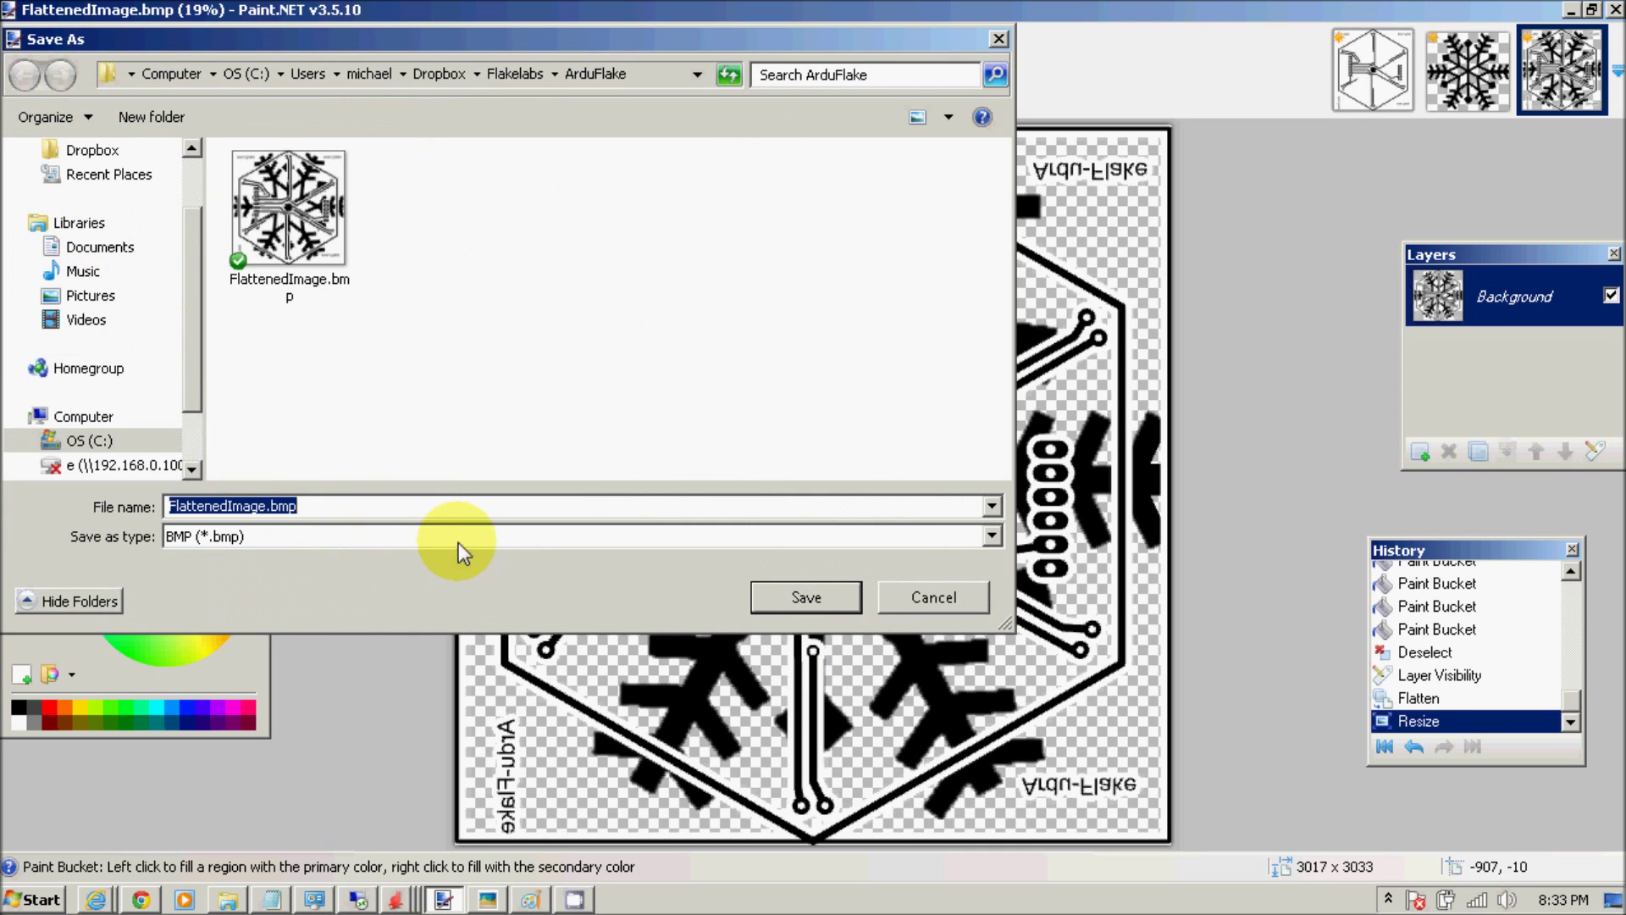
left_click(309, 227)
left_click(790, 593)
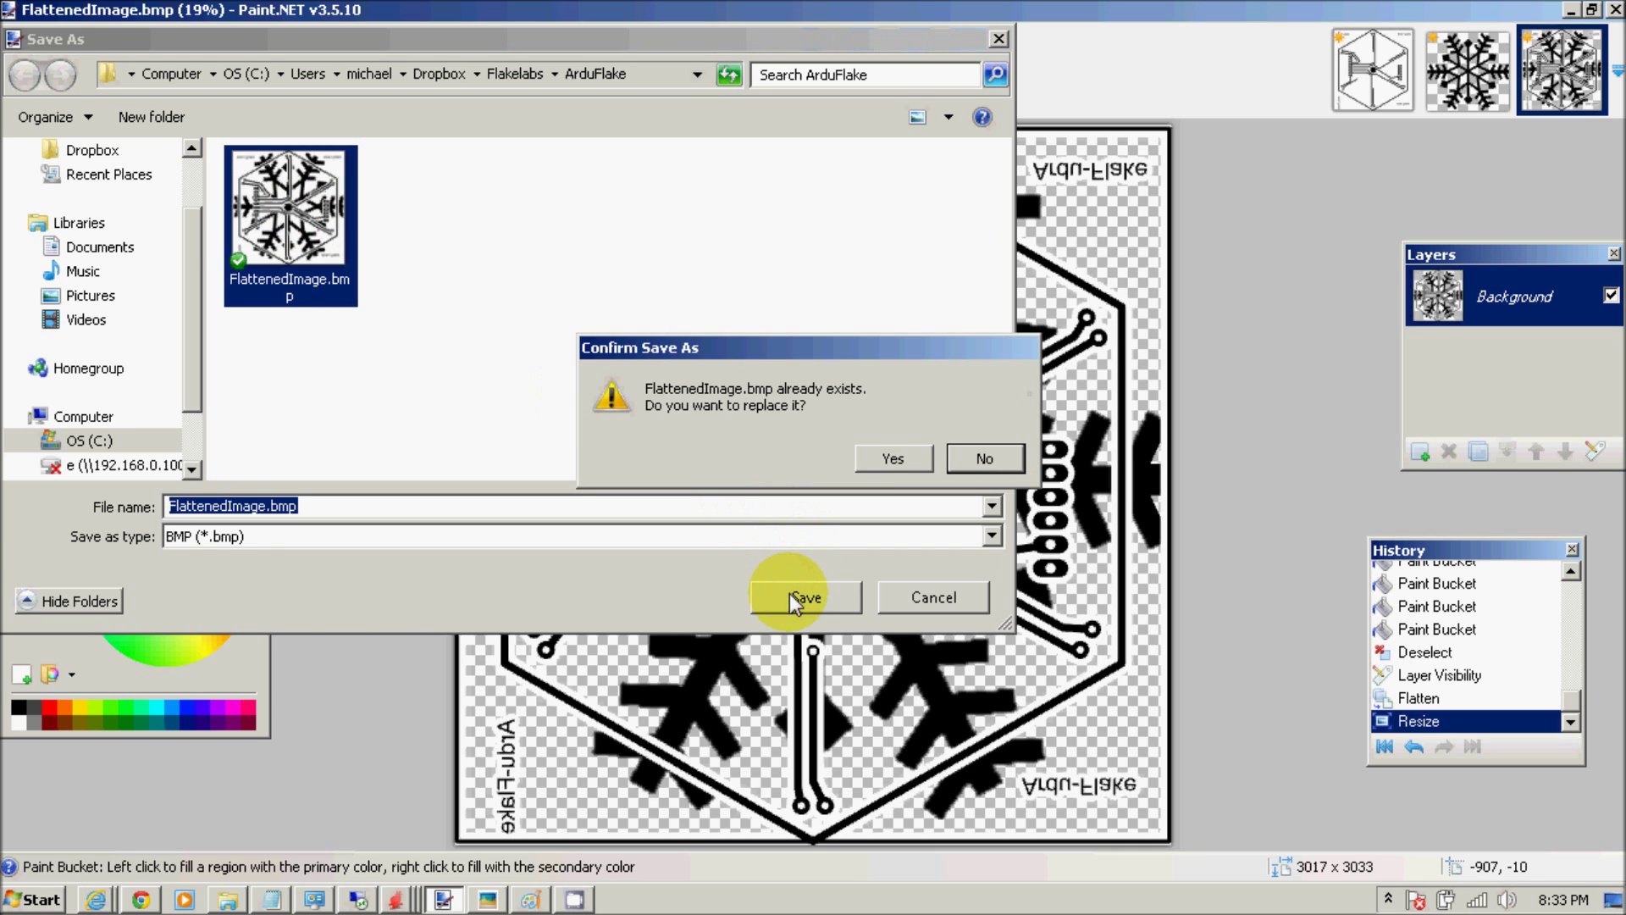
left_click(889, 462)
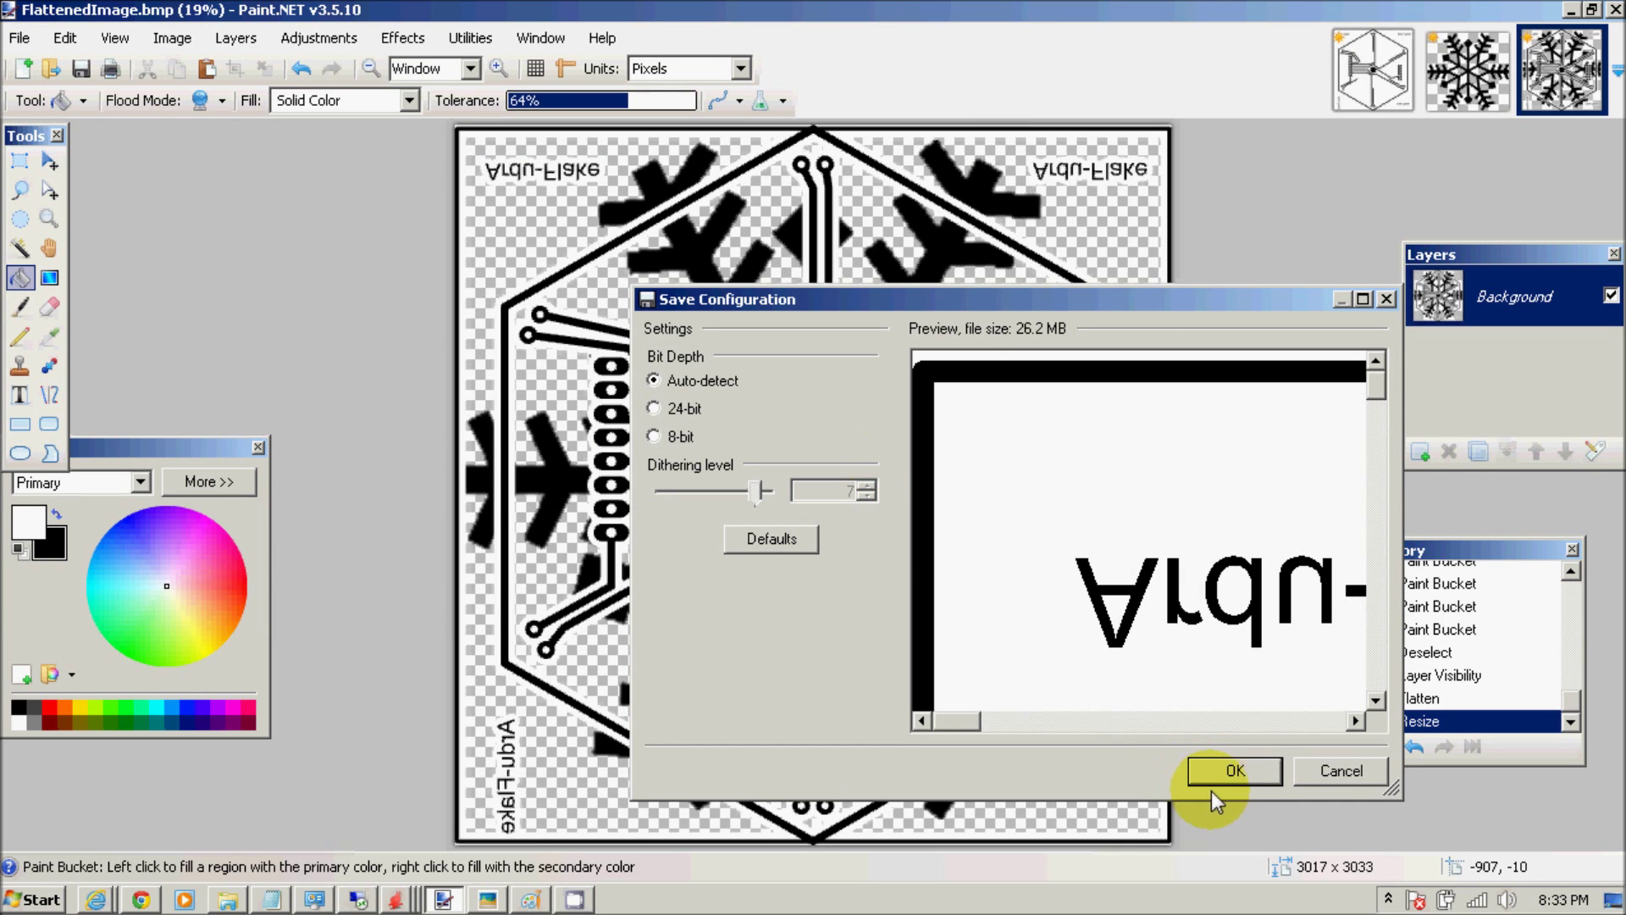
left_click(1234, 770)
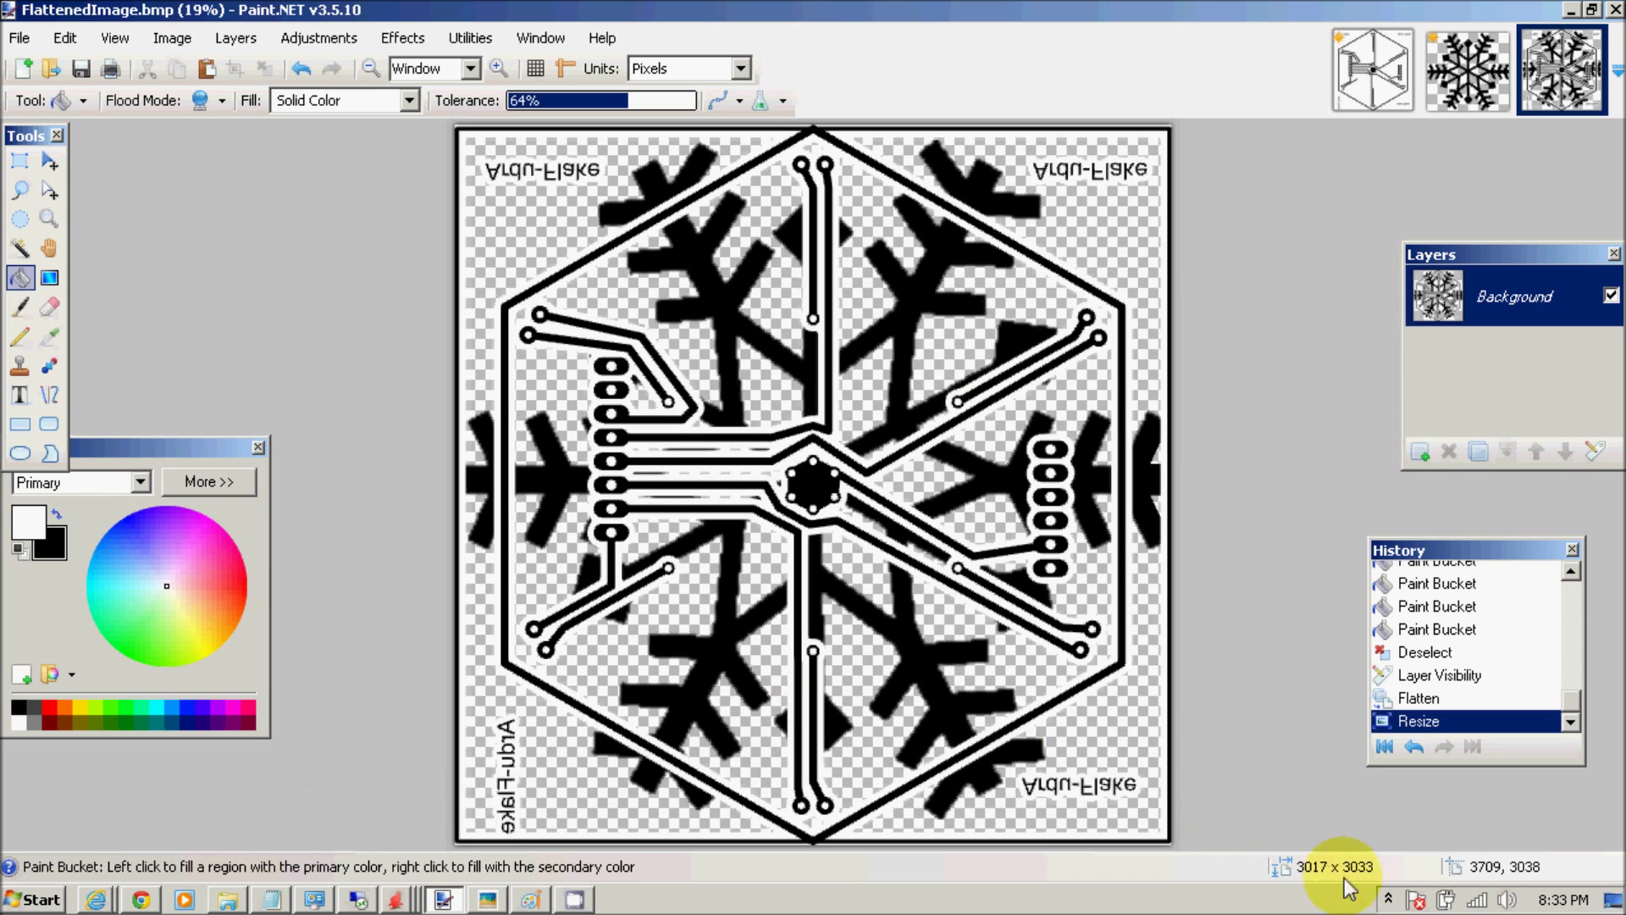
left_click(1388, 899)
right_click(1407, 804)
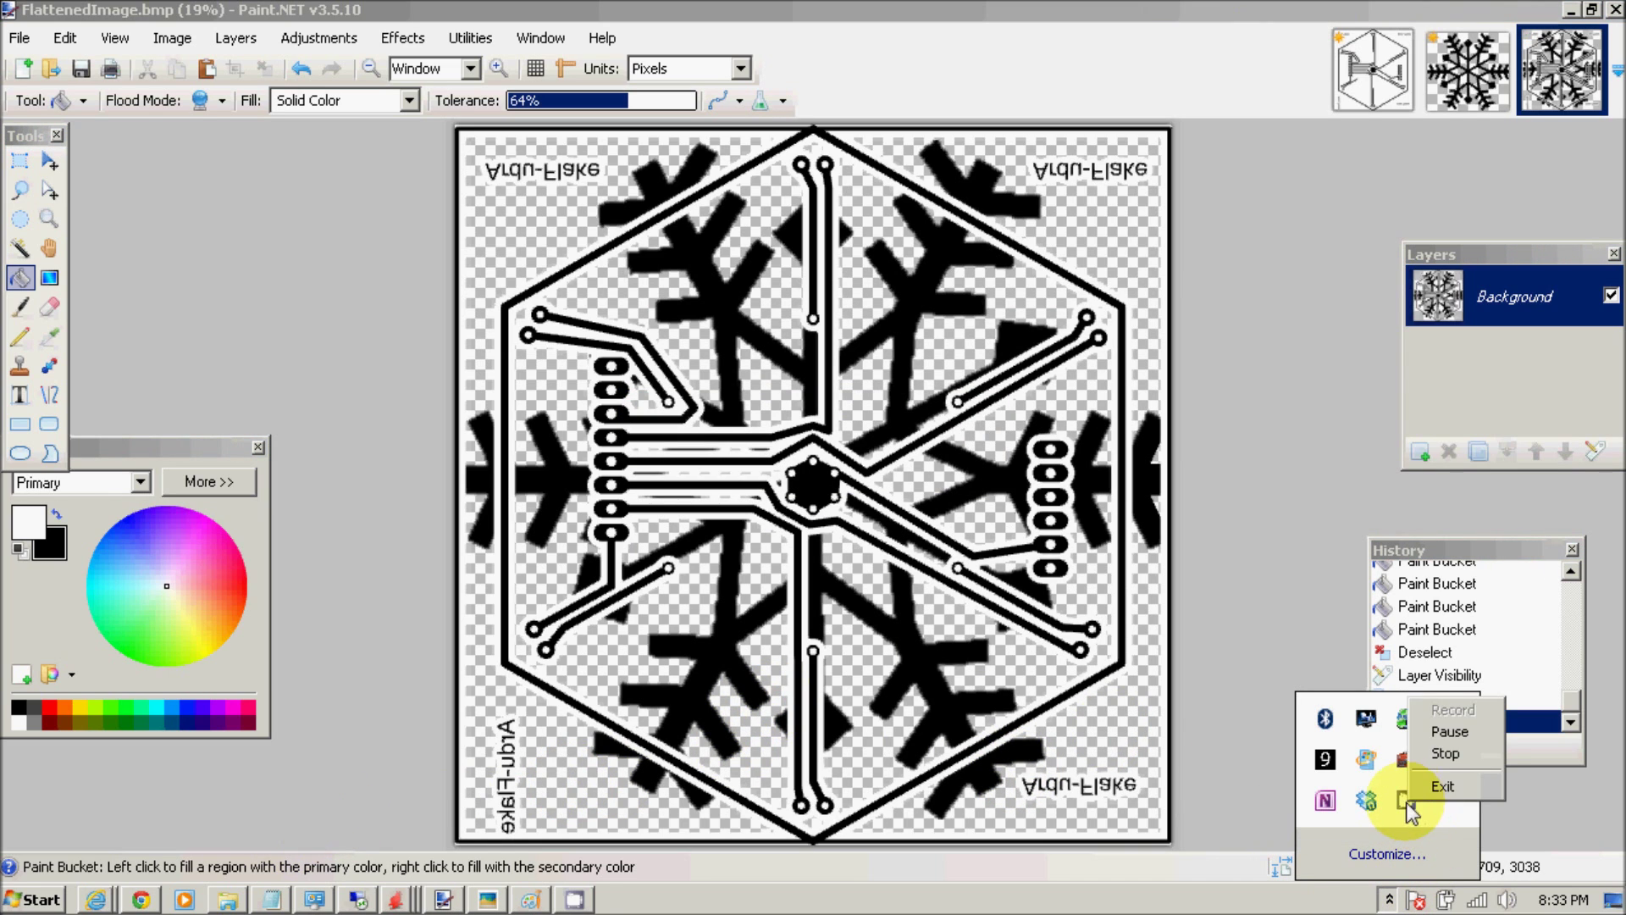
left_click(1448, 752)
Switch to the ArduFlake folder in the file manager and open FlattenedImage.bmp with Paint.
left_click(227, 900)
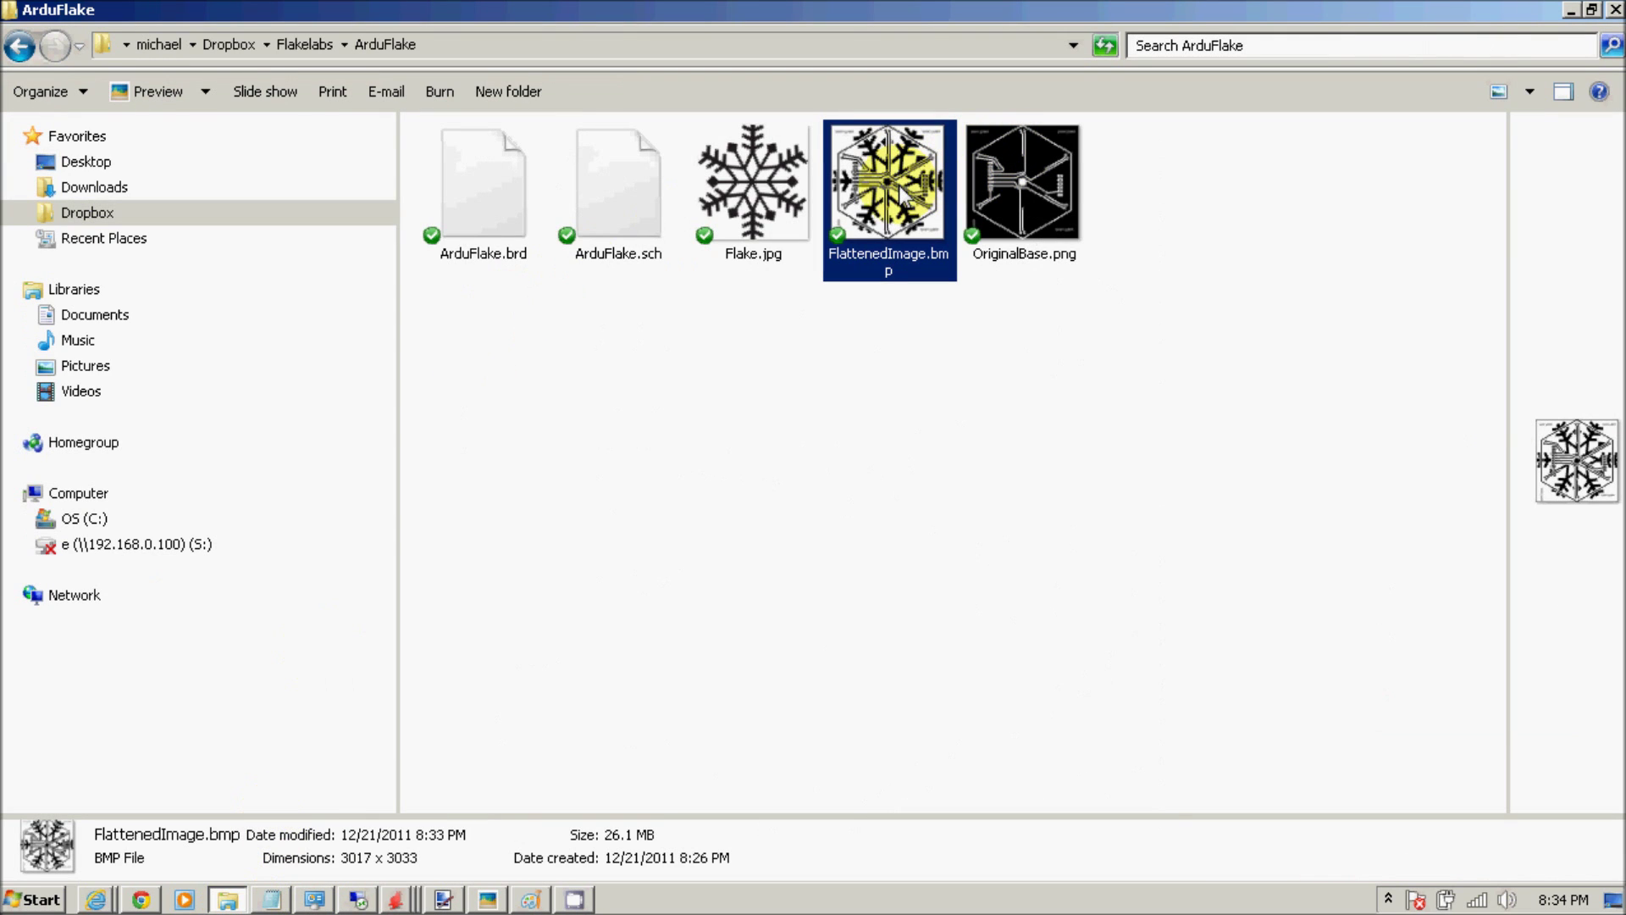
right_click(900, 185)
mouse_move(1034, 450)
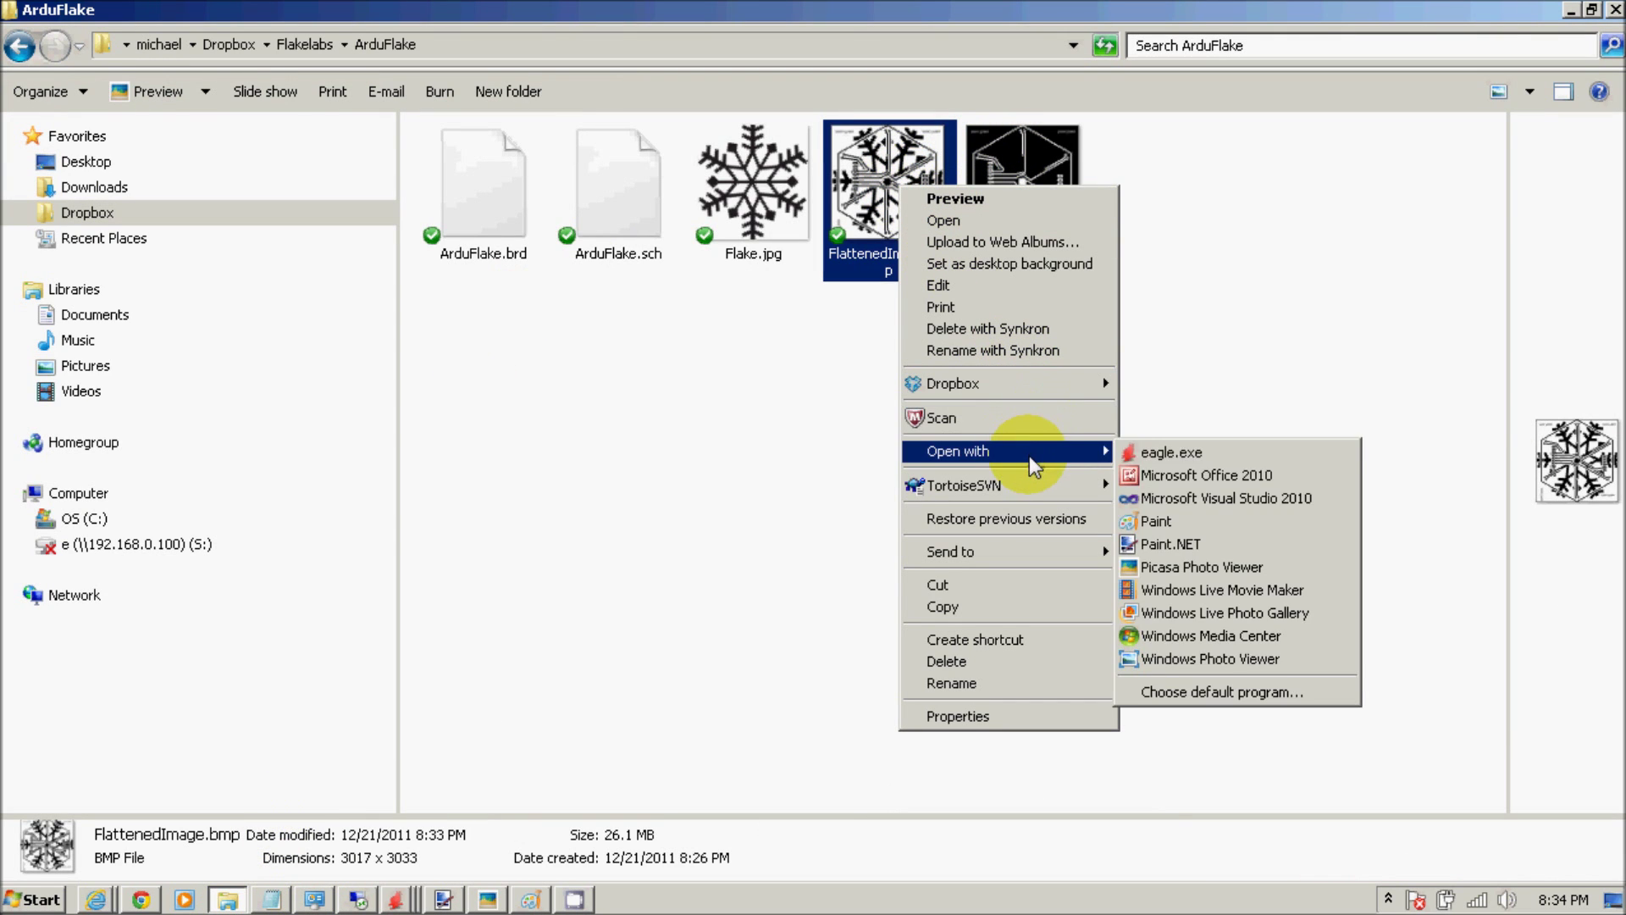
left_click(1212, 524)
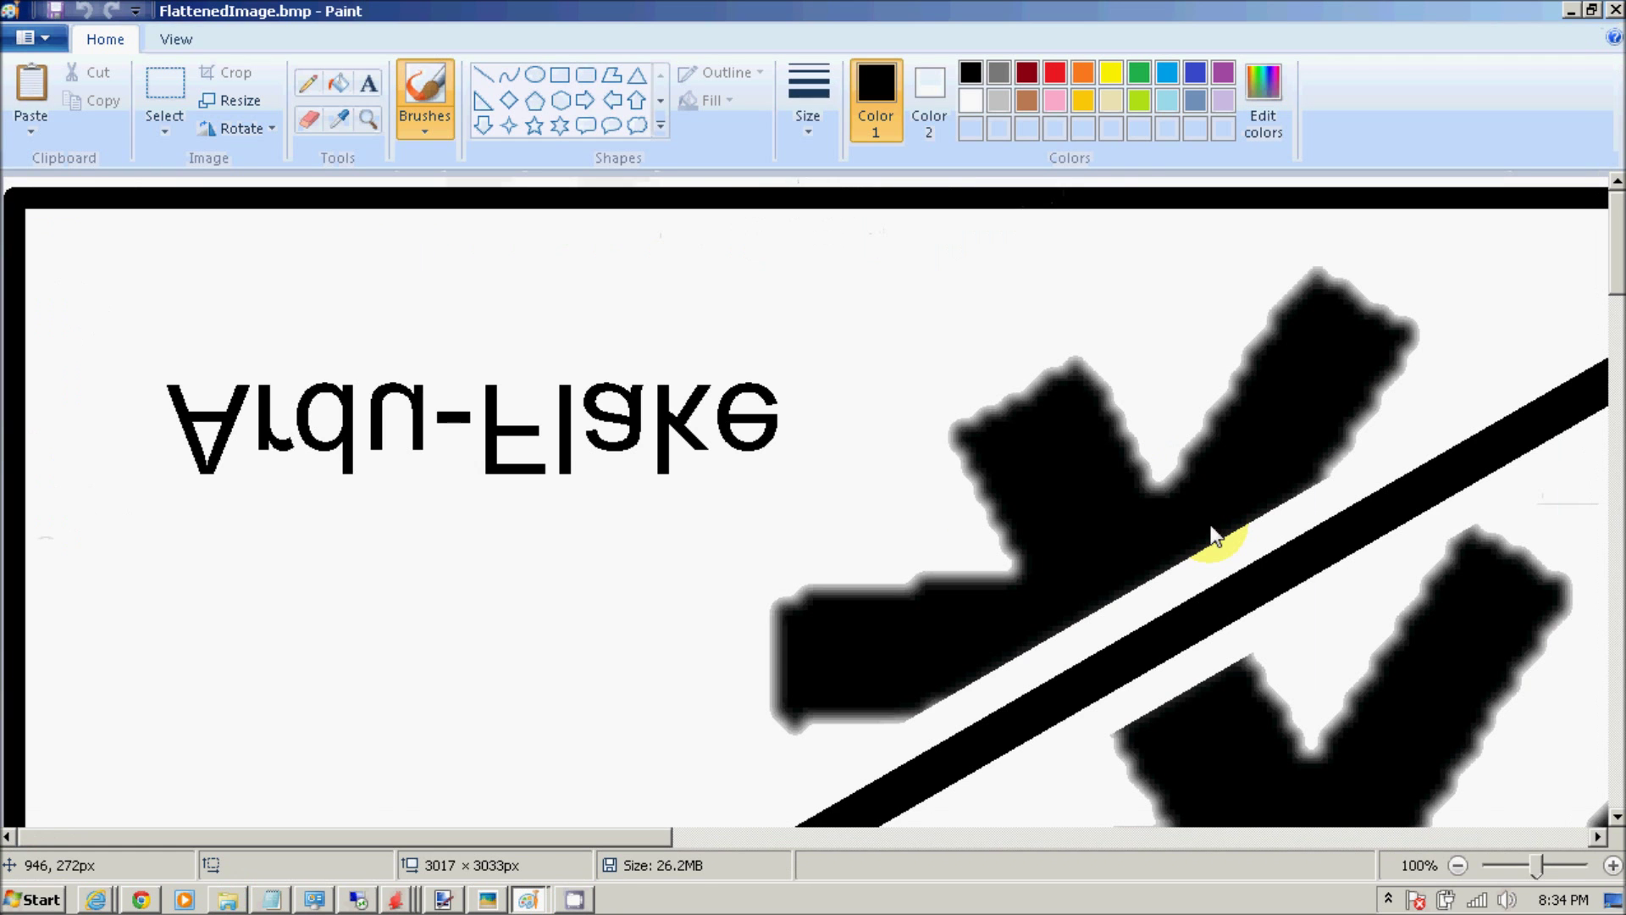
Preview the image for printing and set the page scaling to 100% of normal size instead of fitting it to the page.
left_click(54, 43)
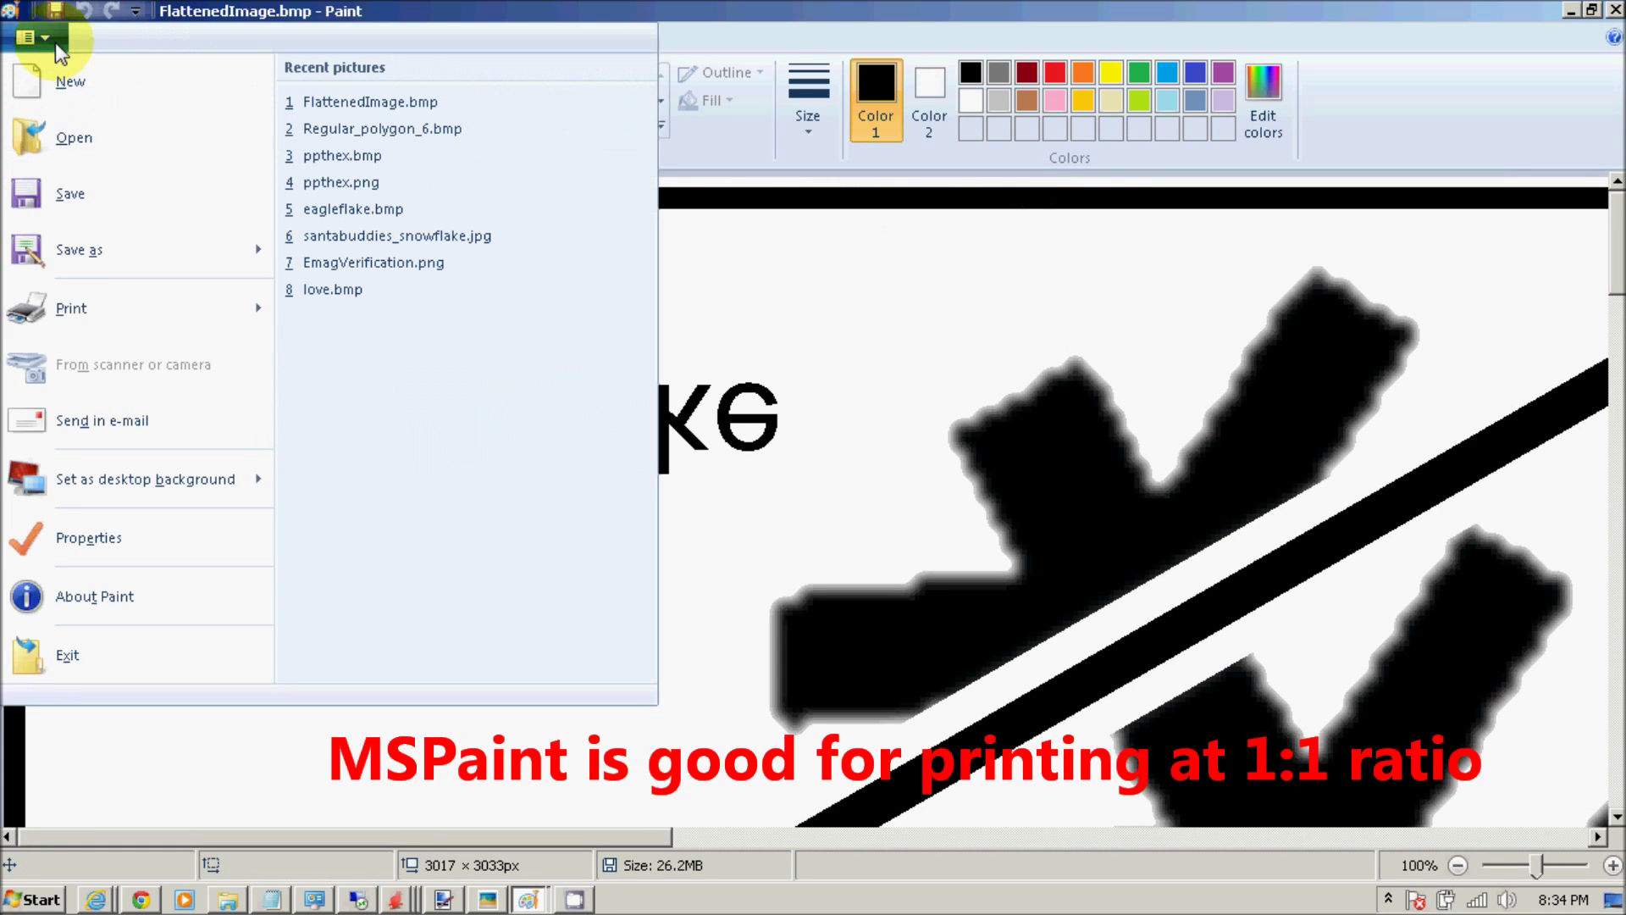
mouse_move(159, 293)
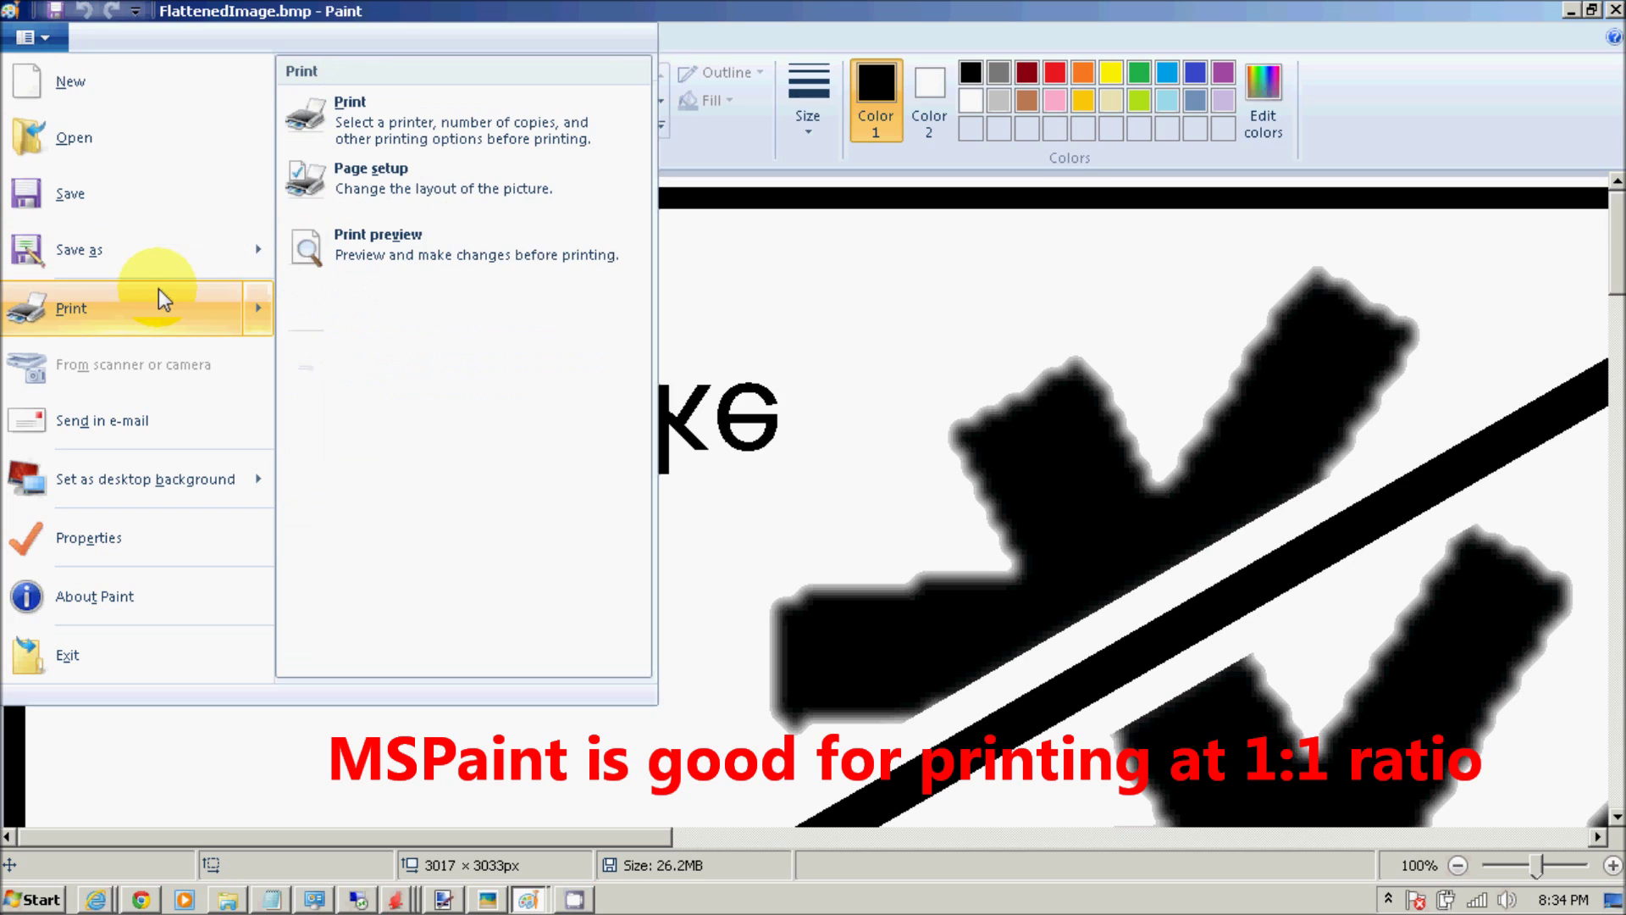
left_click(398, 236)
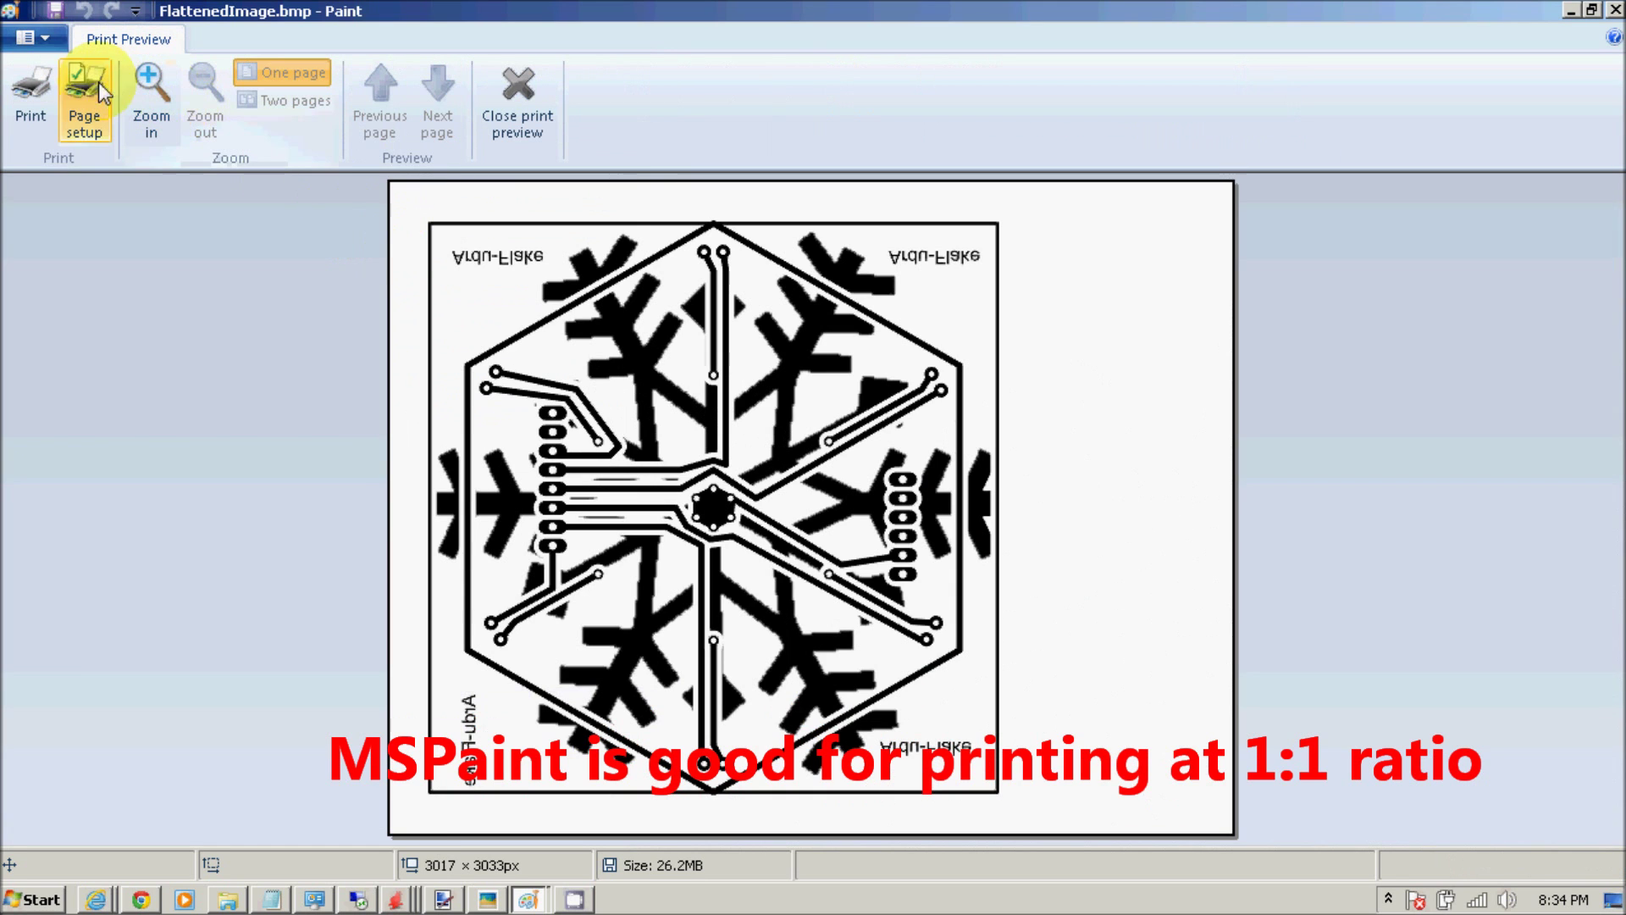
left_click(88, 92)
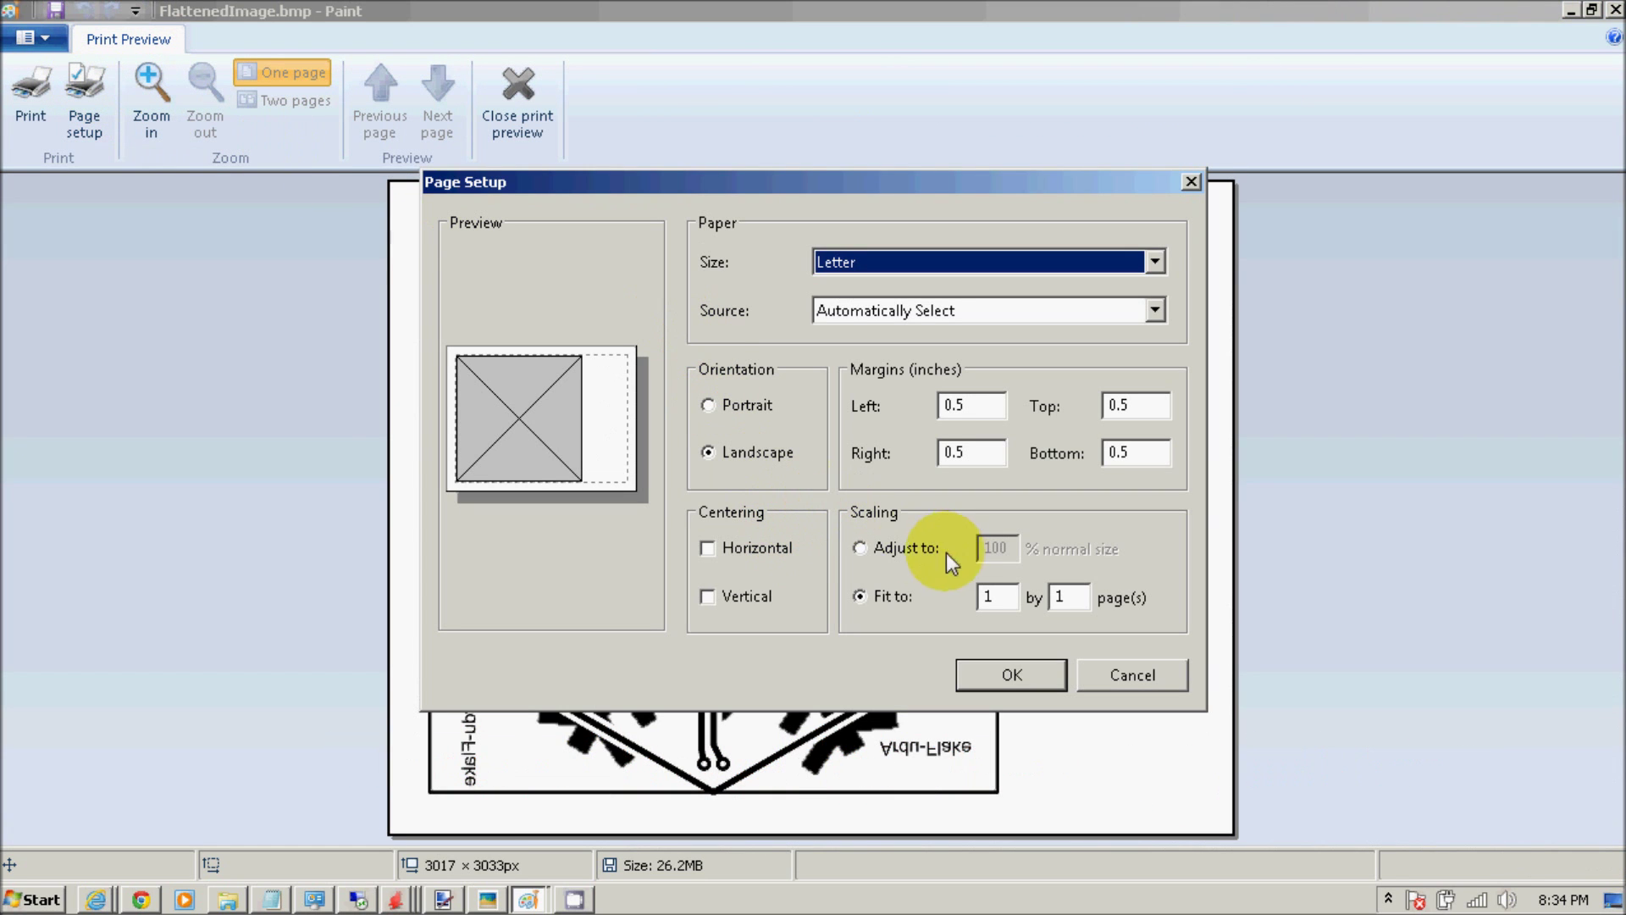
left_click(901, 547)
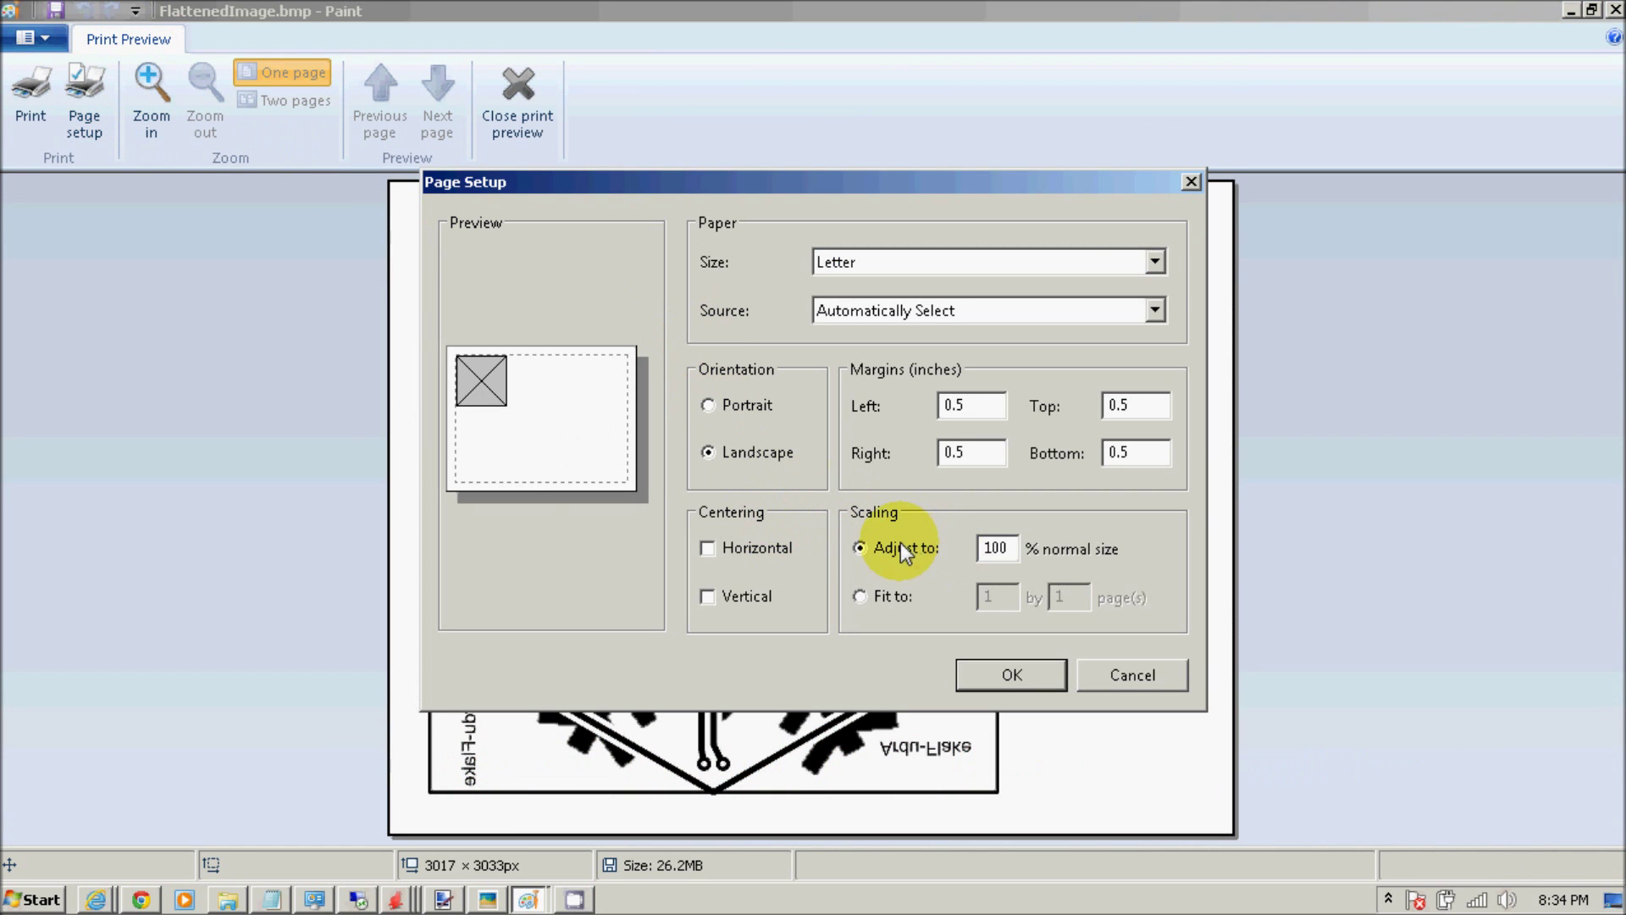
left_click(1020, 673)
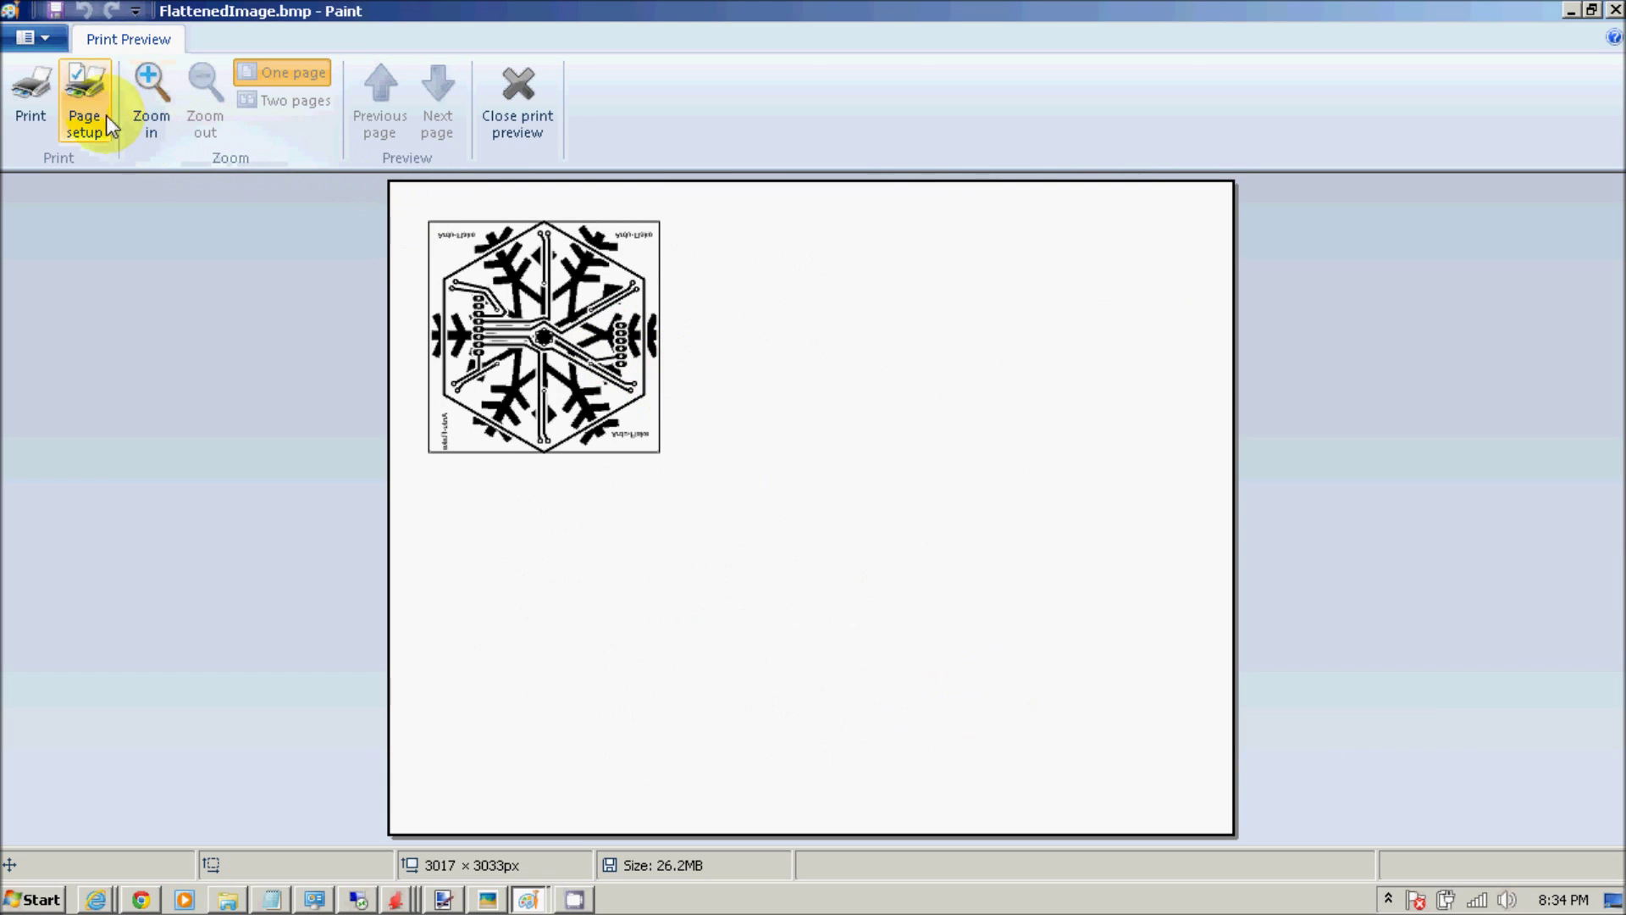
Print the image to the CutePDF Writer printer.
left_click(34, 102)
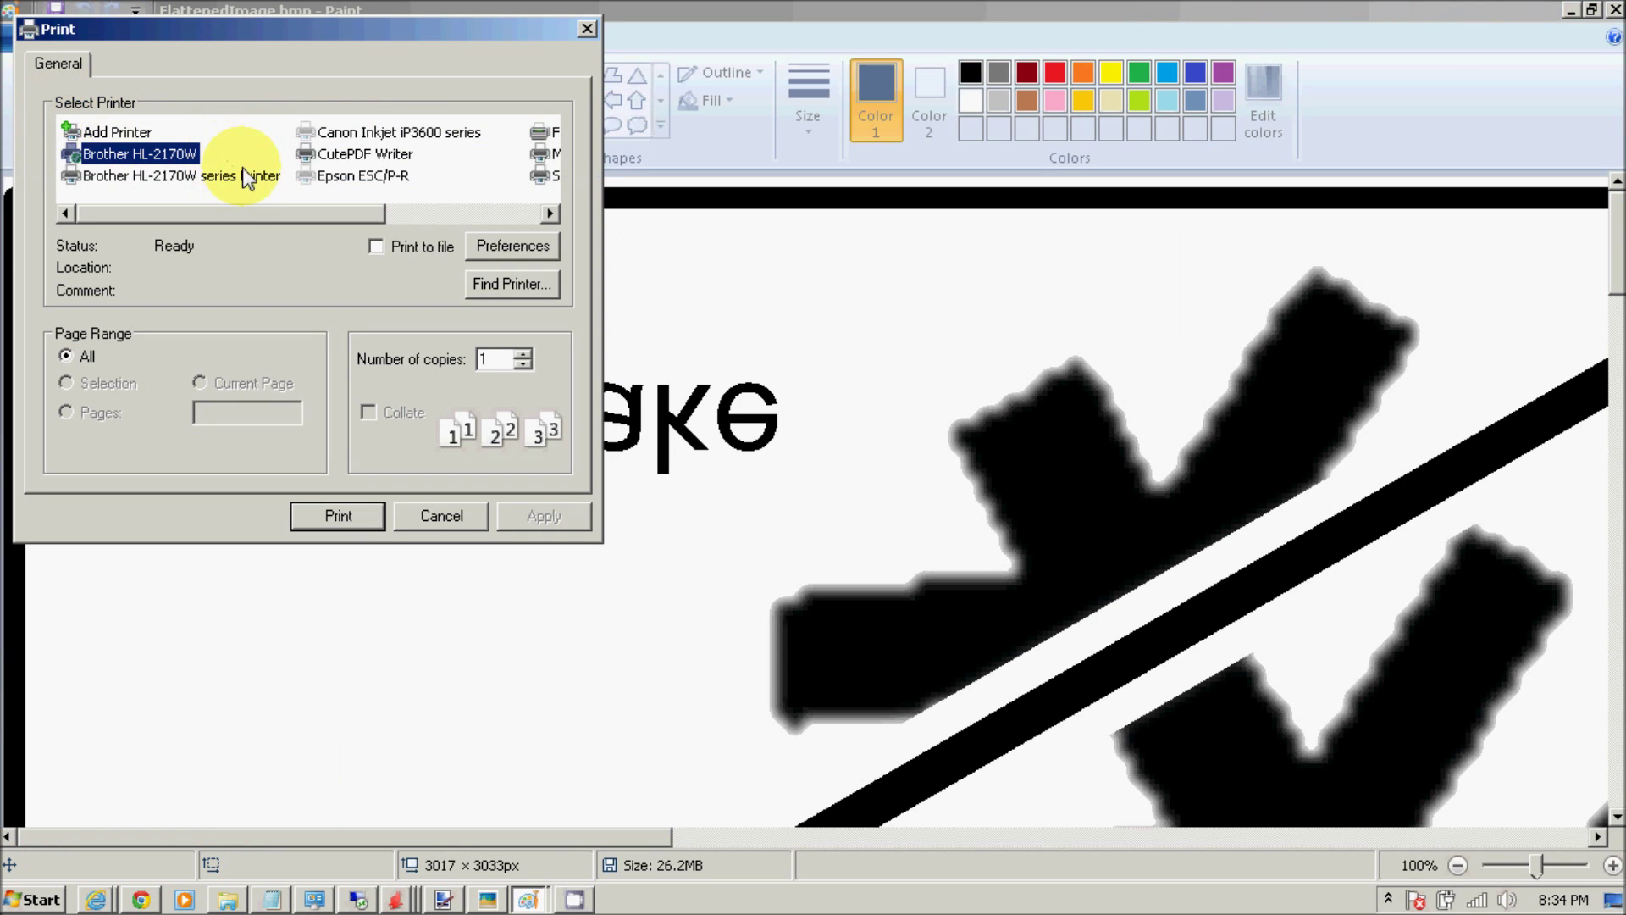
left_click(338, 201)
left_click(377, 154)
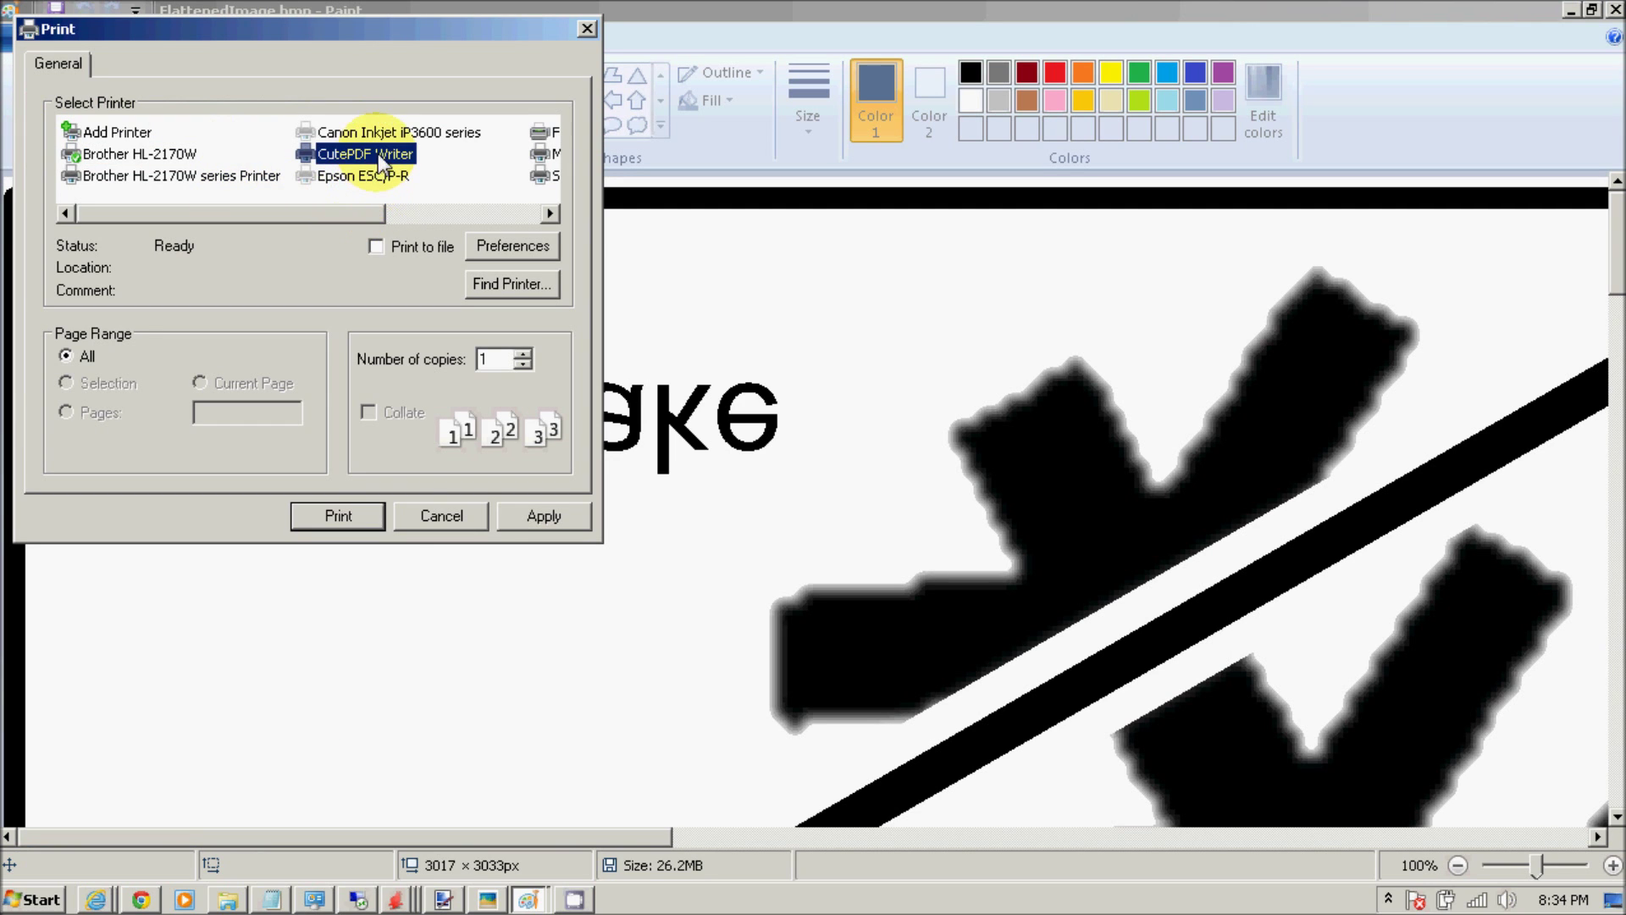
left_click(357, 517)
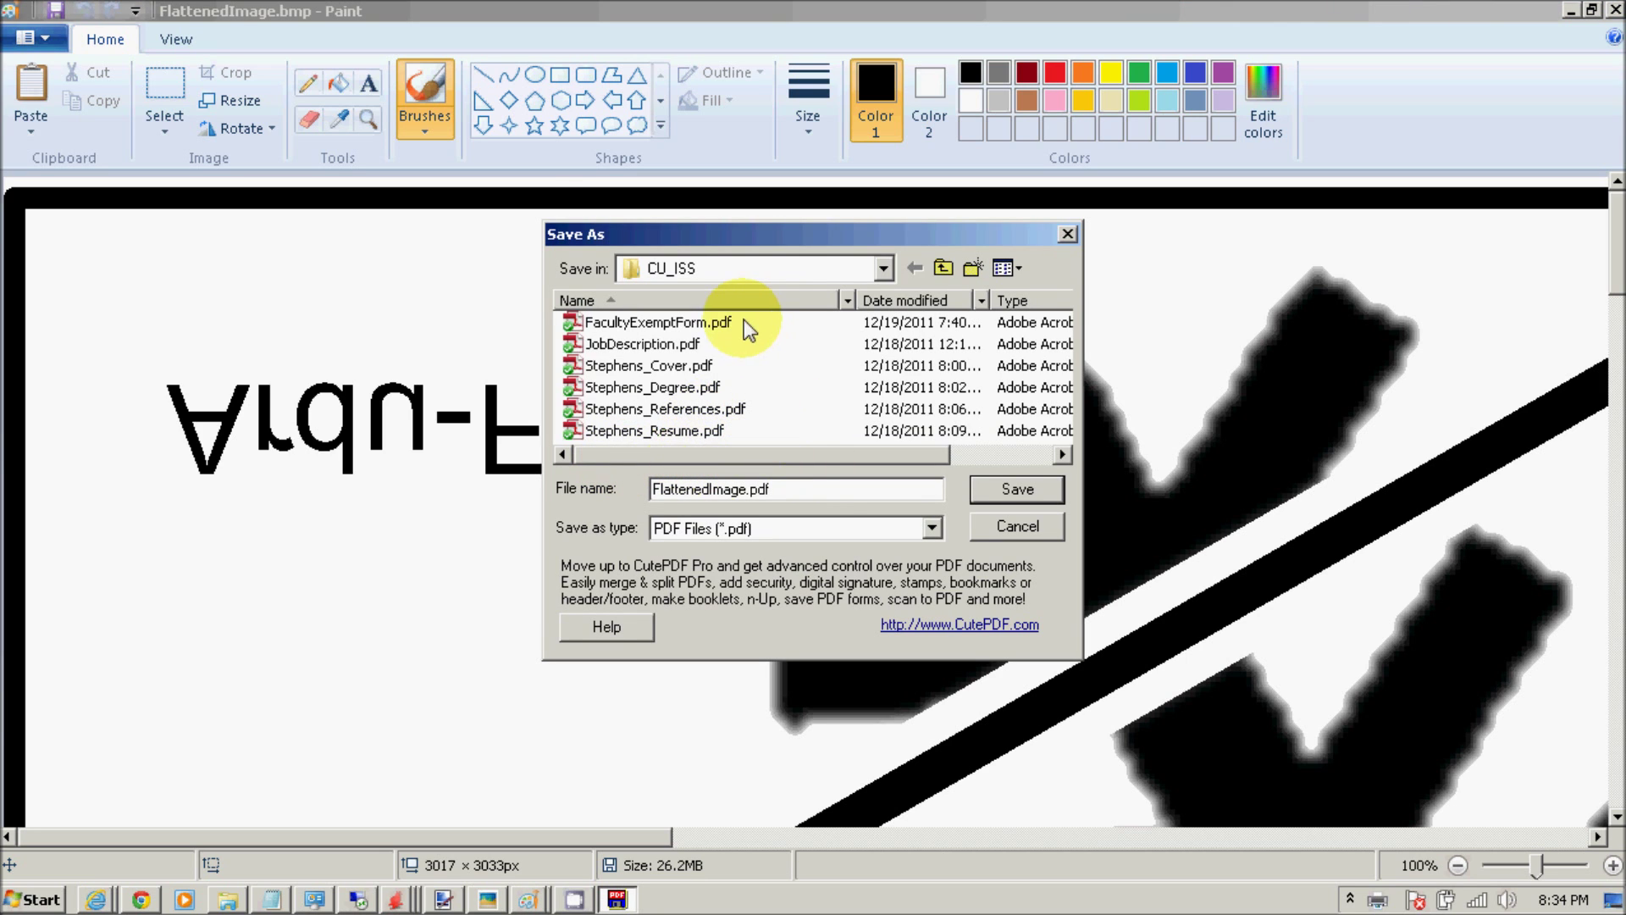
Save the print output as FlattenedPDF.pdf in the ArduFlake folder under Dropbox and Flakelabs.
left_click(943, 268)
left_click(943, 268)
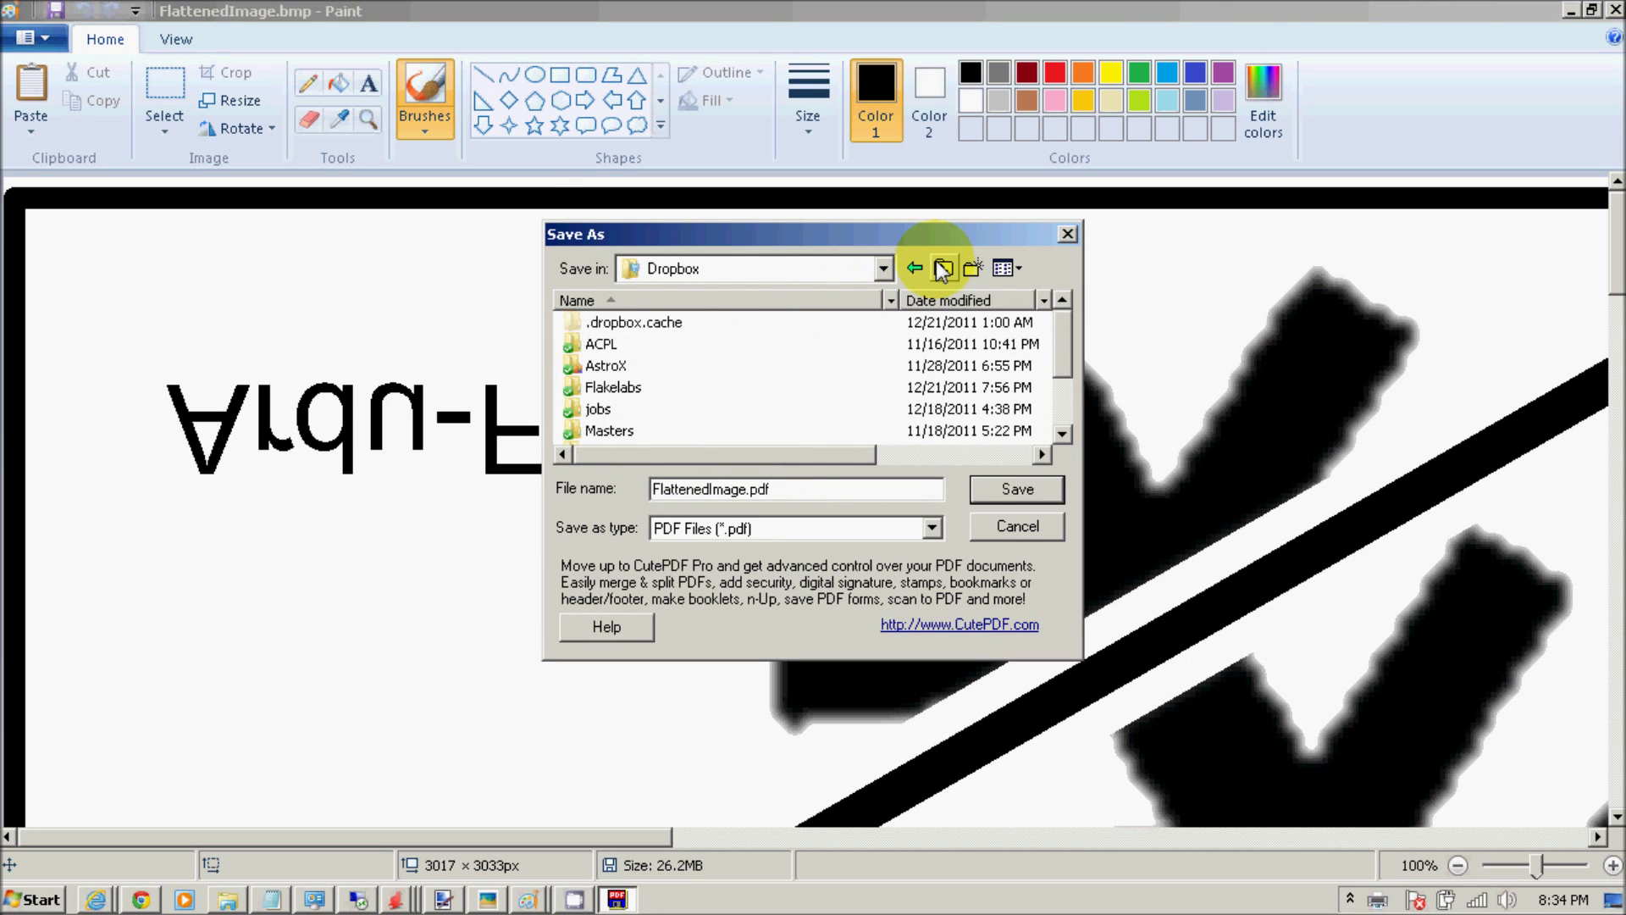
double_click(609, 387)
double_click(629, 328)
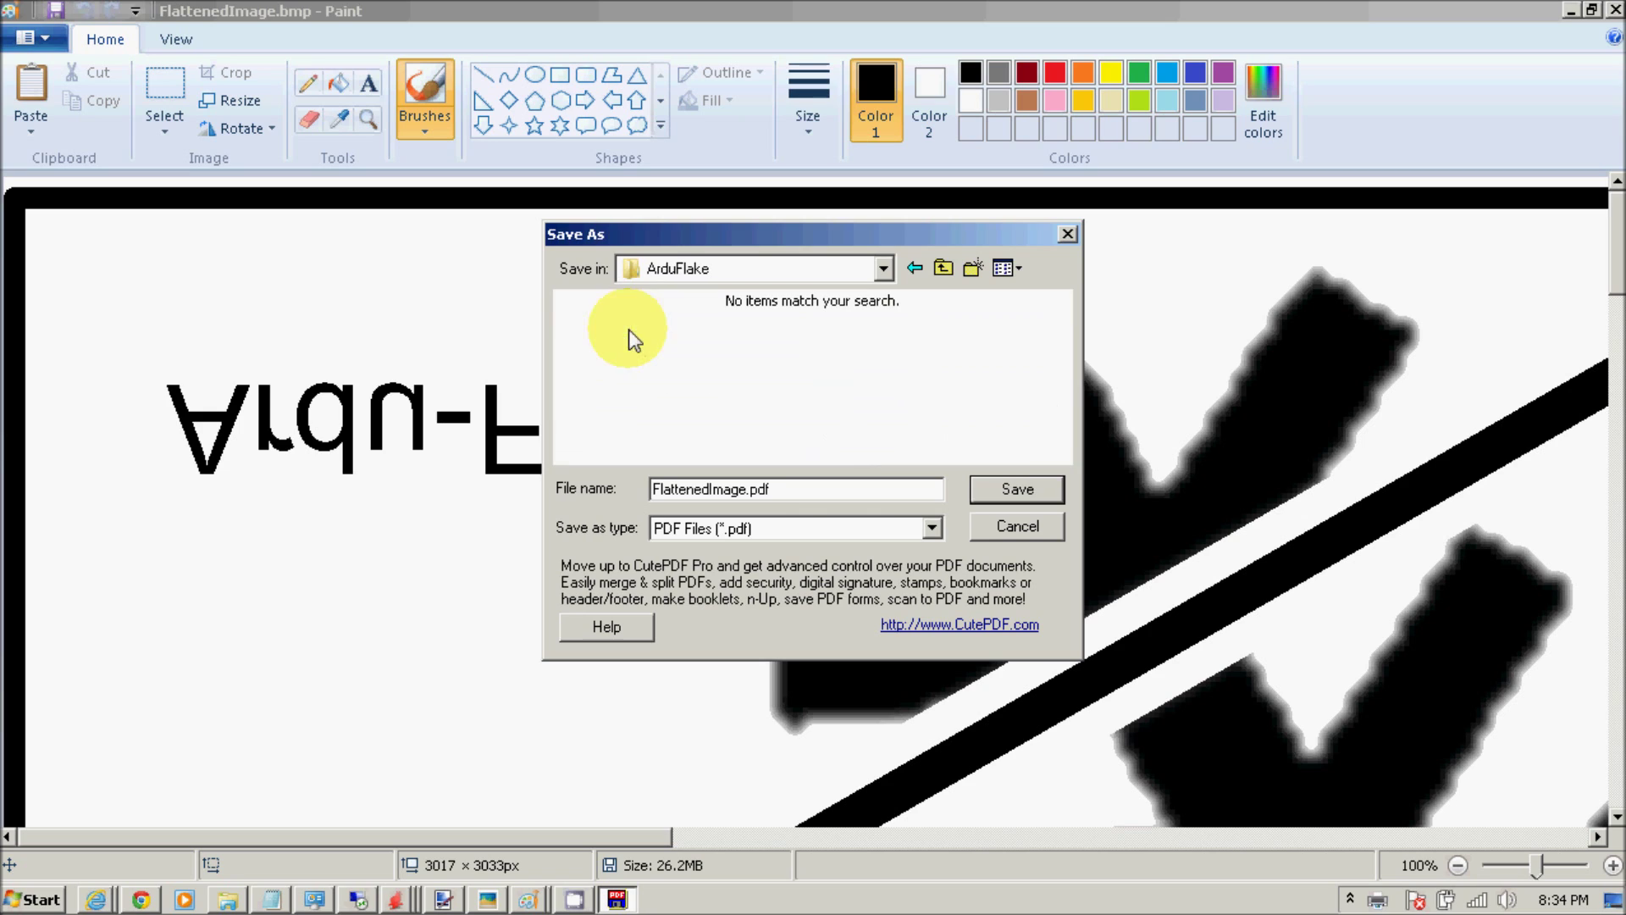
left_click(756, 489)
key("BackSpace")
key("BackSpace")
key("BackSpace")
key("BackSpace")
key("BackSpace")
key("BackSpace")
key("BackSpace")
key("BackSpace")
key("BackSpace")
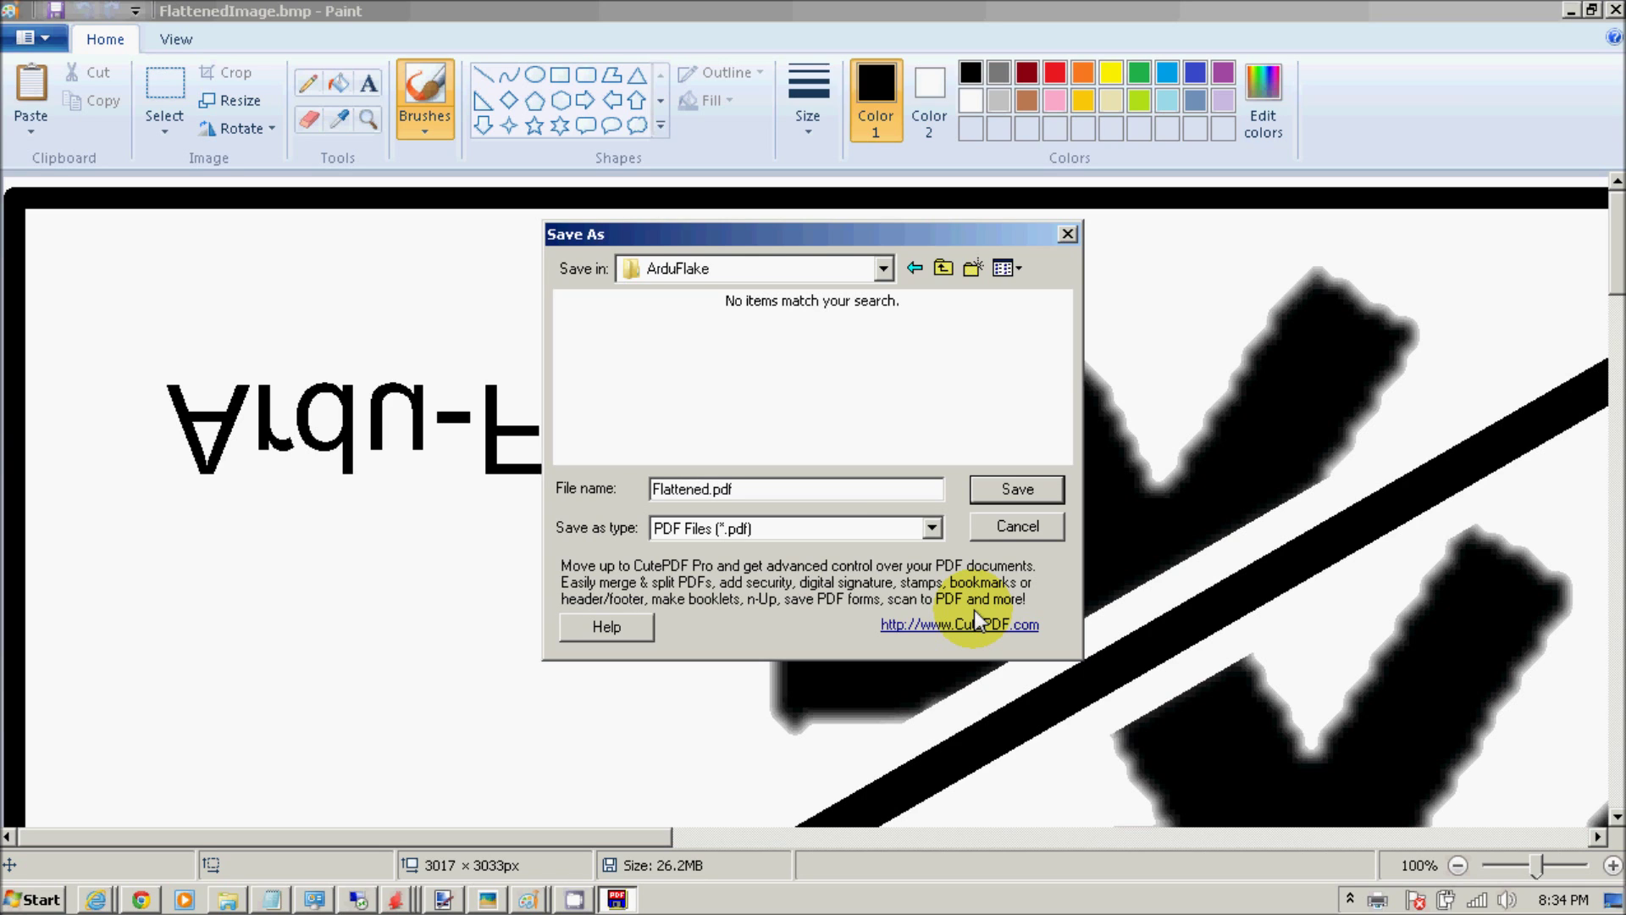
type("enedPDF")
key("Return")
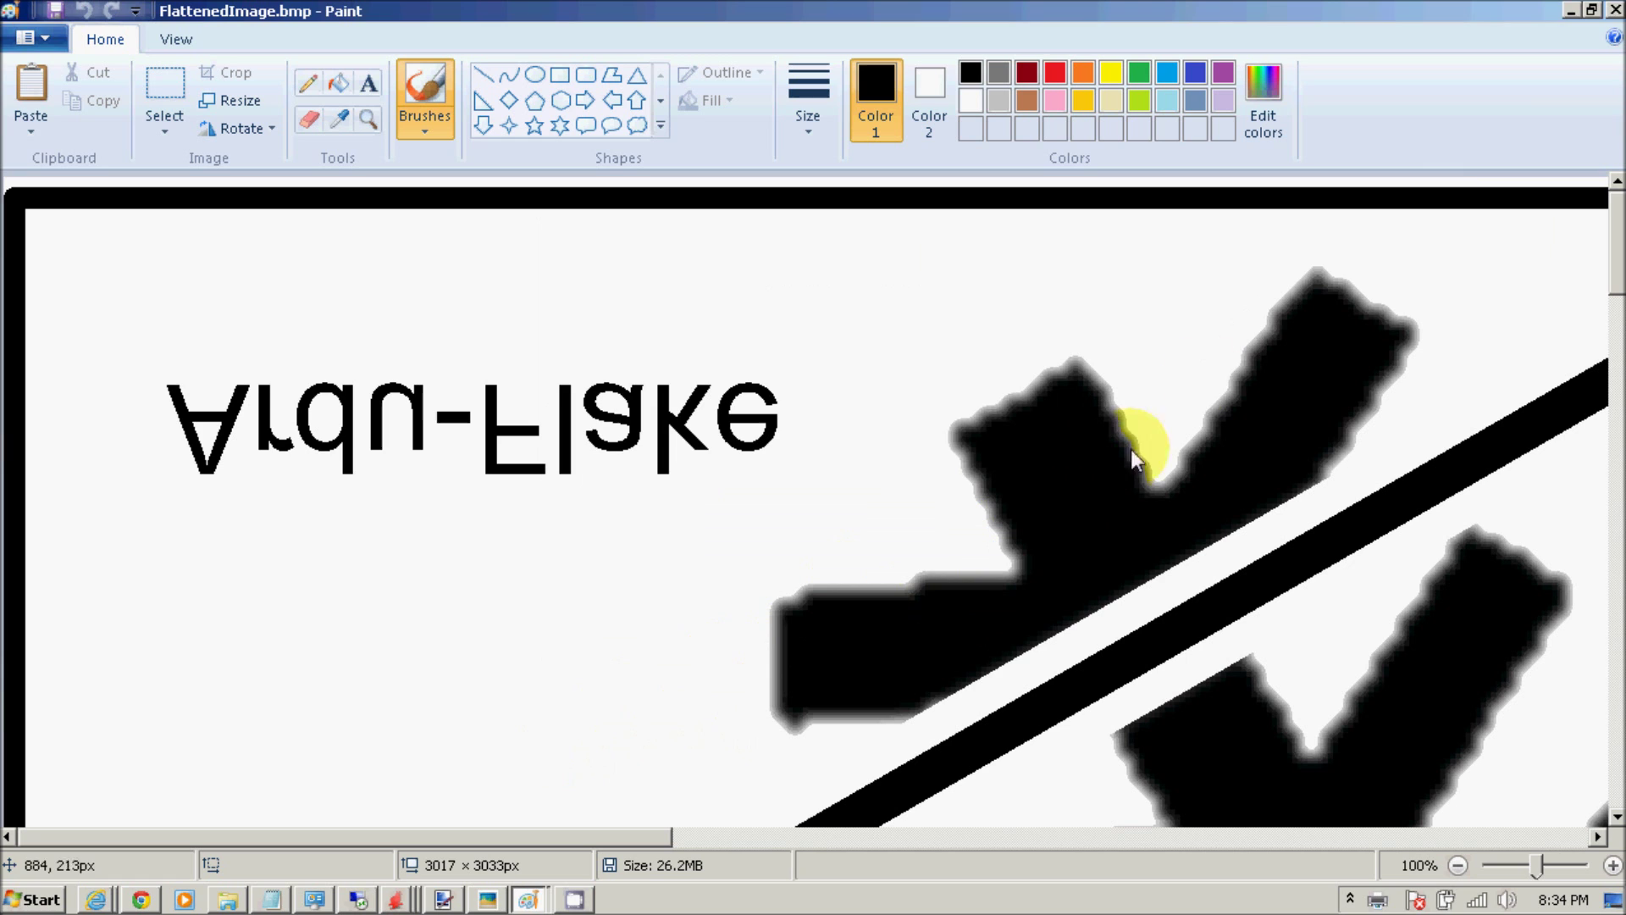
Open FlattenedPDF.pdf from the ArduFlake folder, examine the artwork's print quality at up to 300% magnification, and close it.
left_click(227, 900)
left_click(1056, 230)
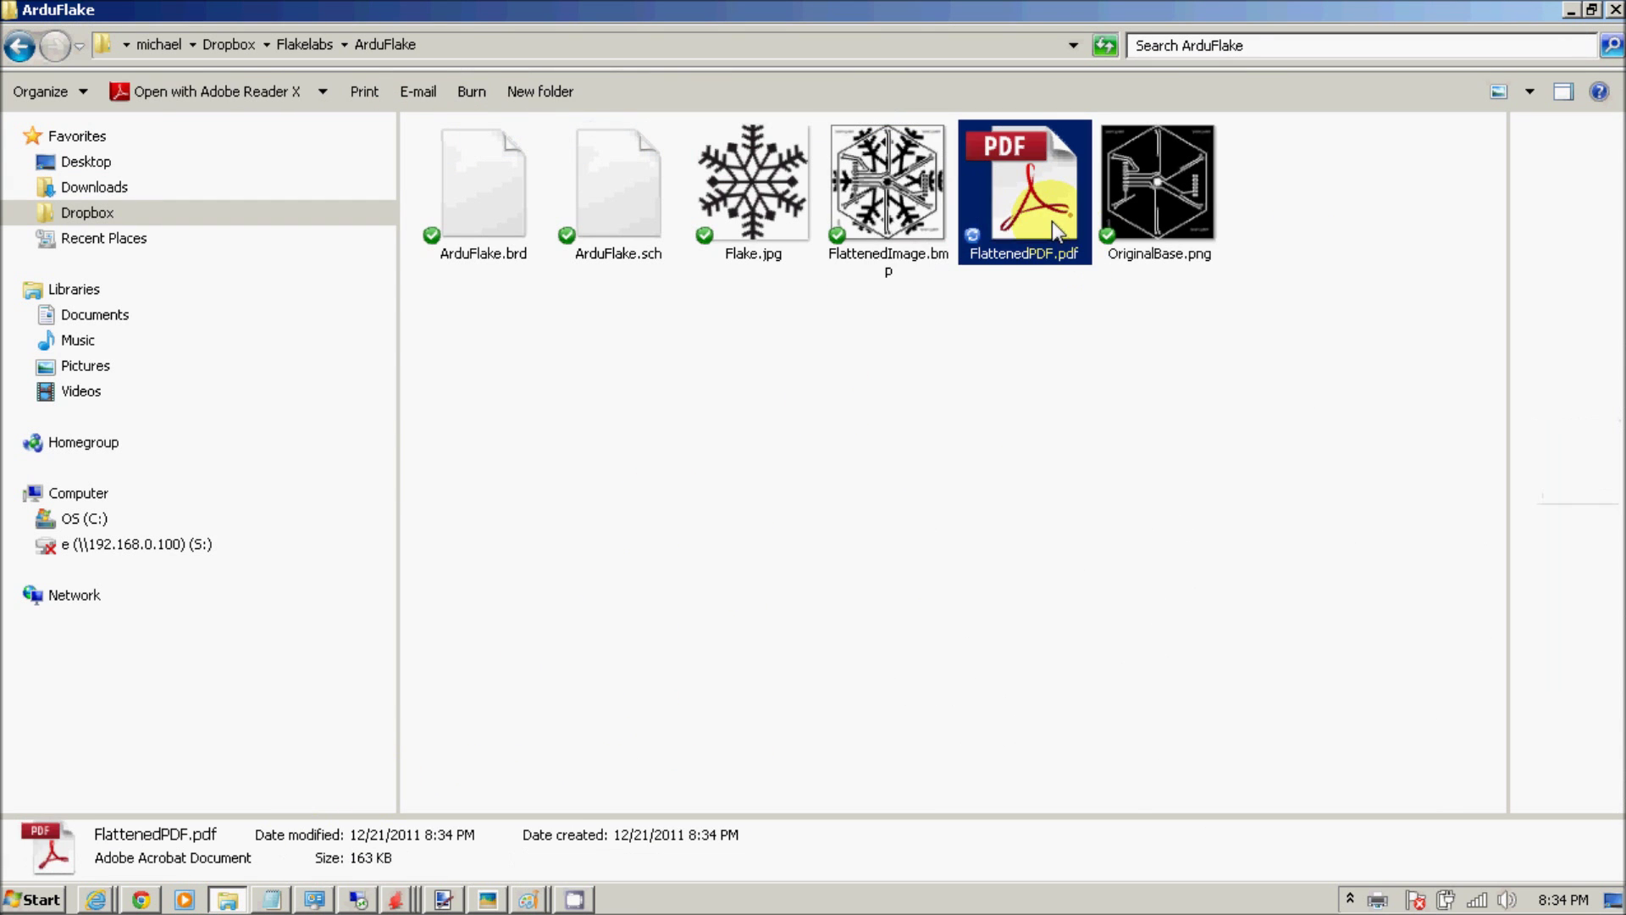
double_click(1056, 229)
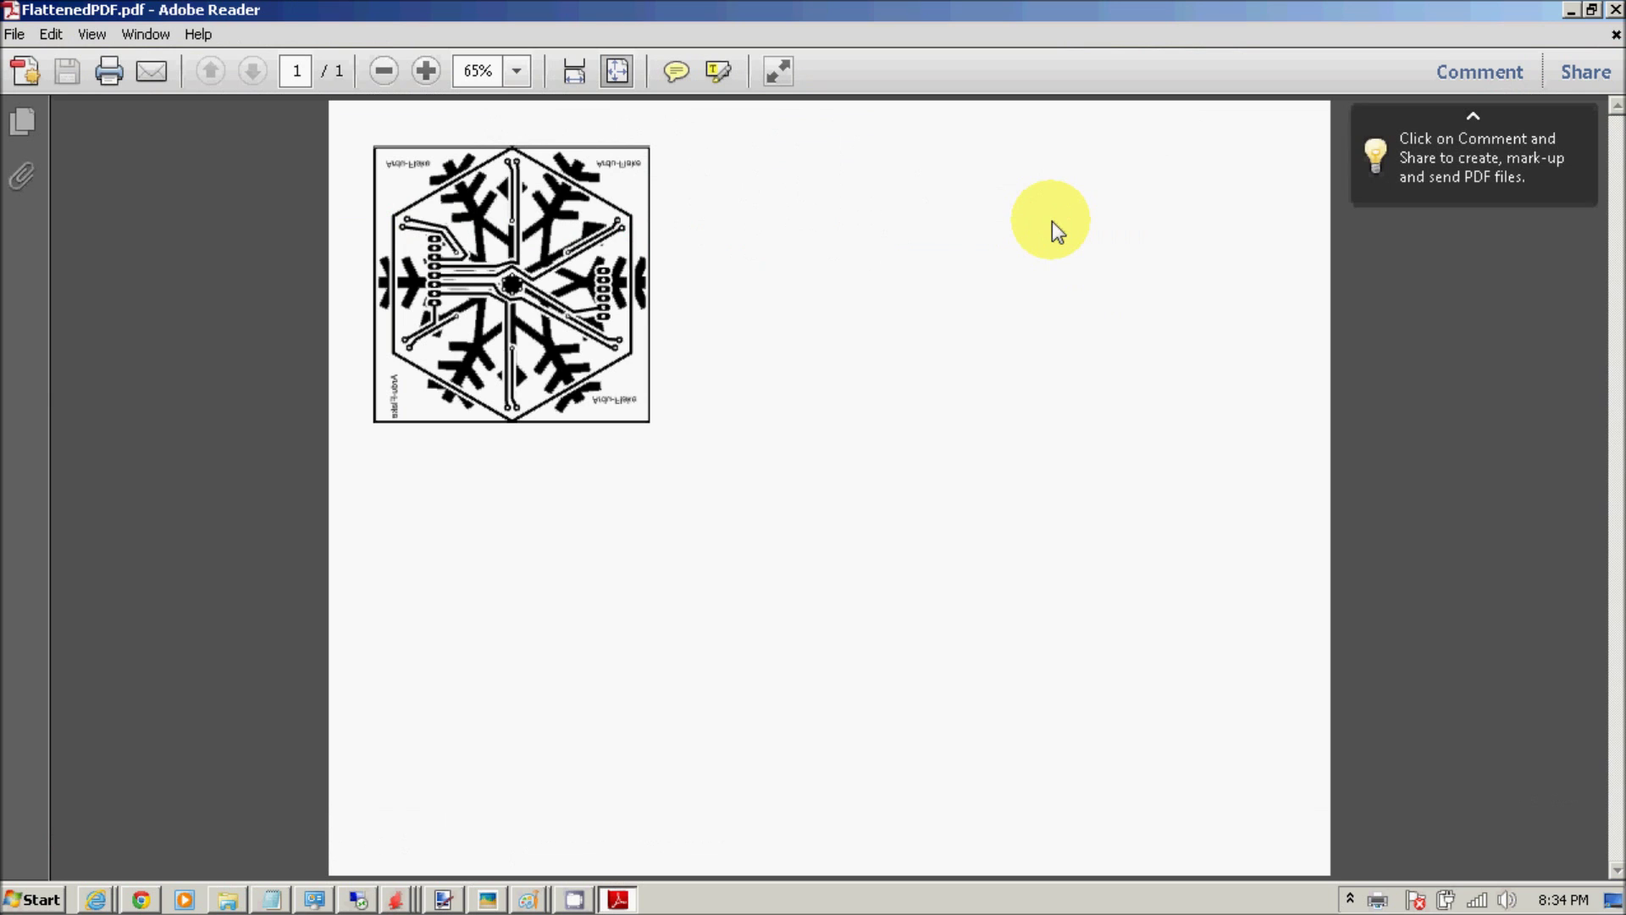
left_click(421, 71)
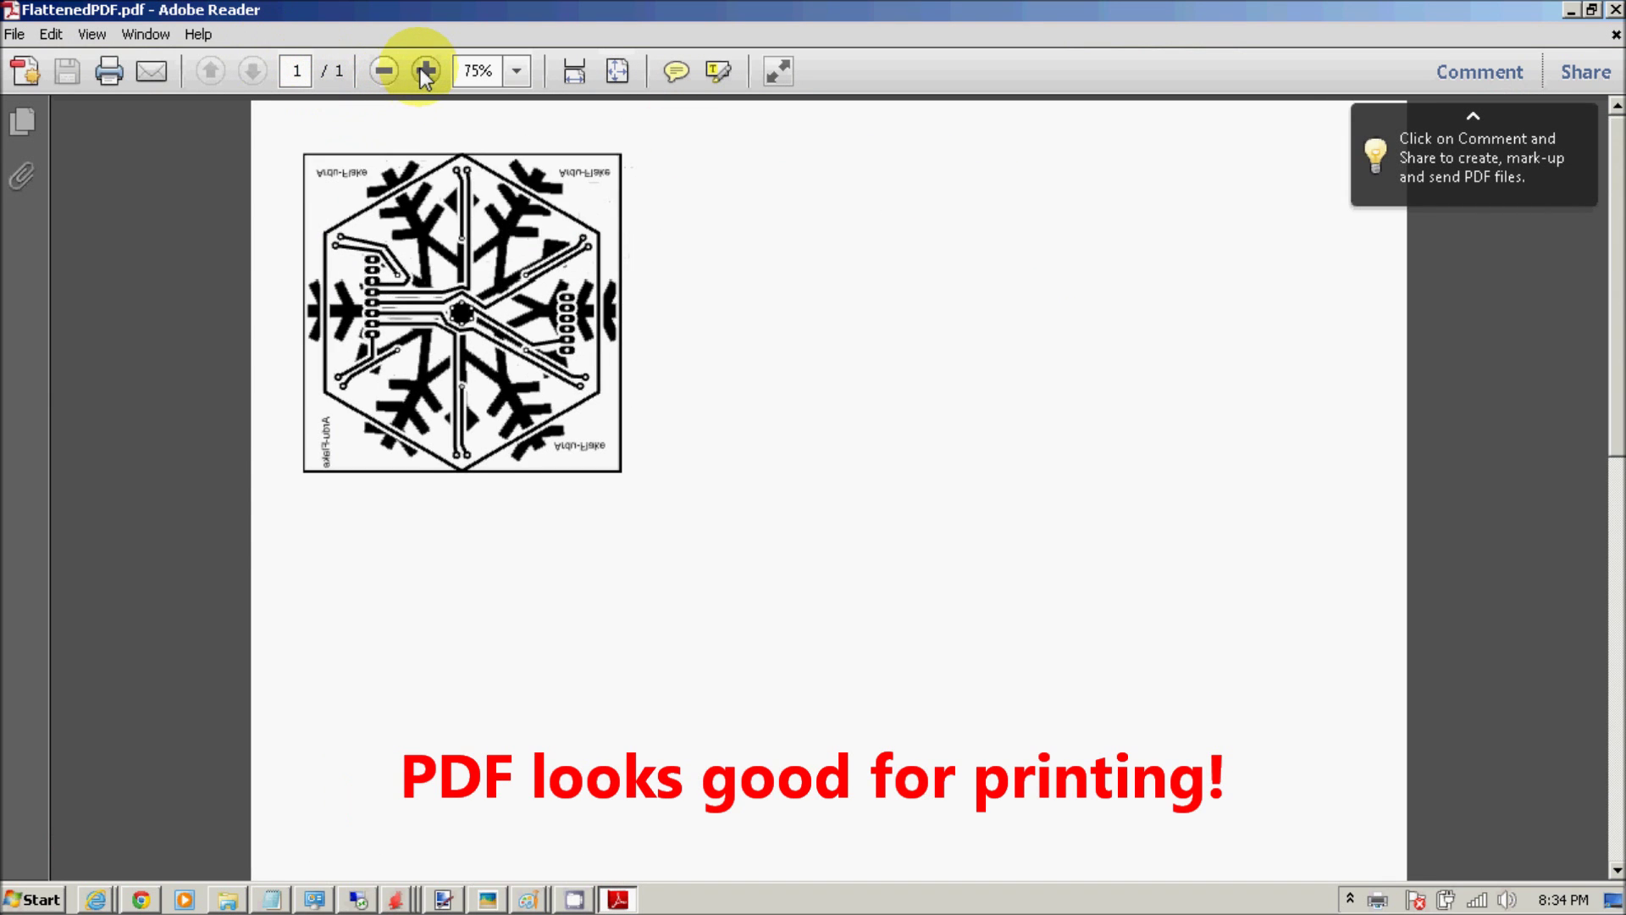
left_click(421, 71)
left_click(421, 71)
left_click(421, 70)
left_click(424, 71)
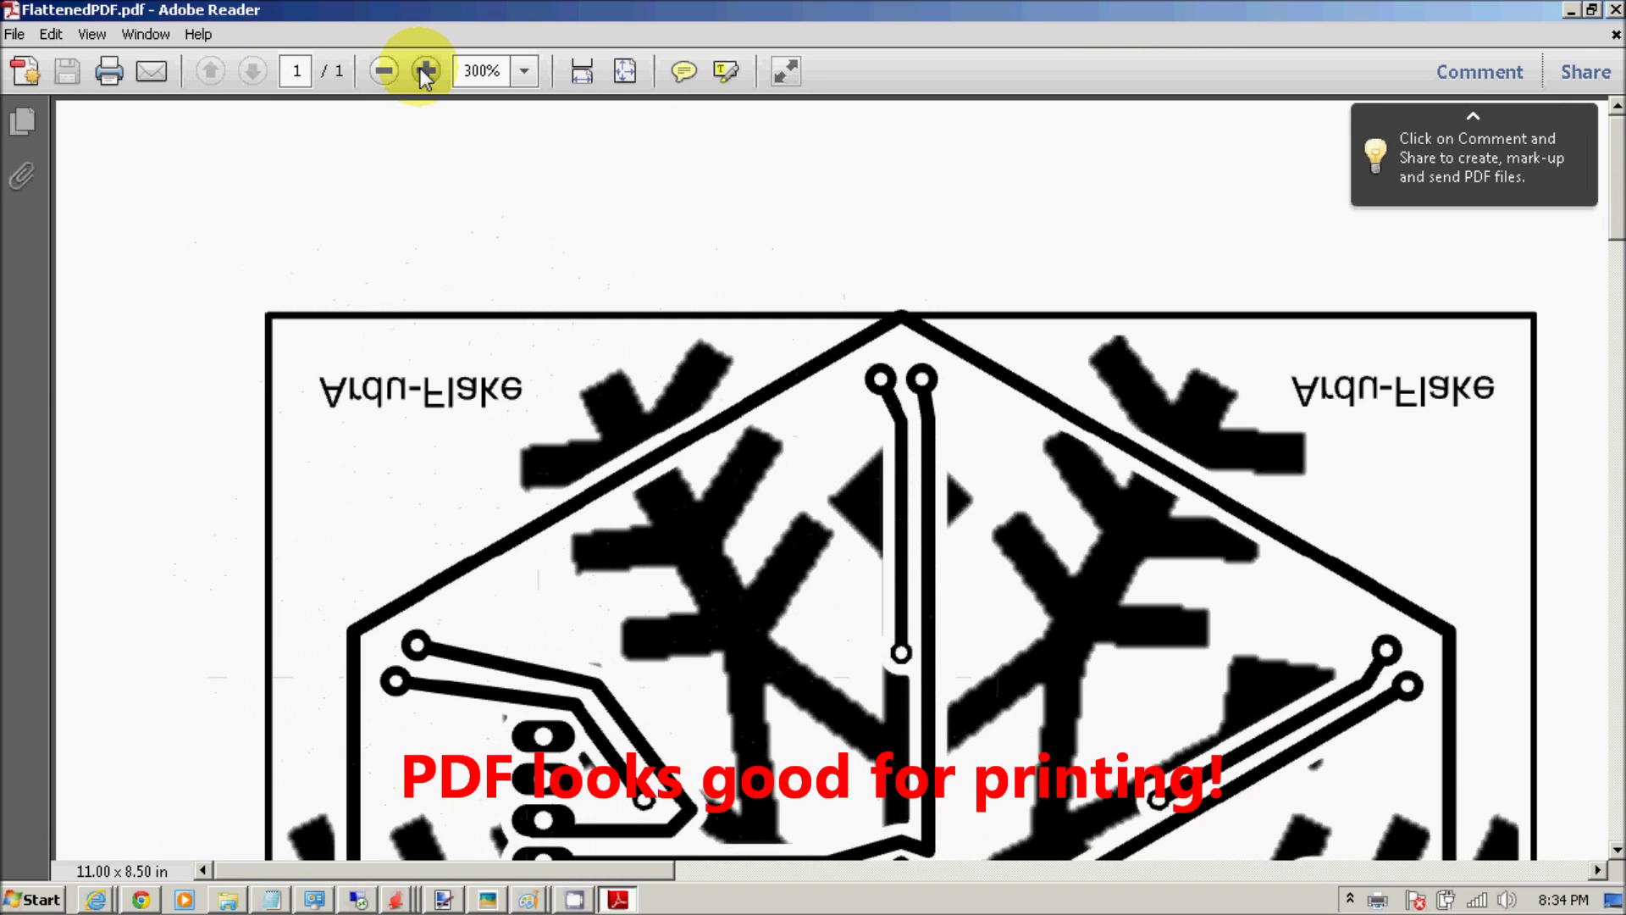
left_click(1615, 10)
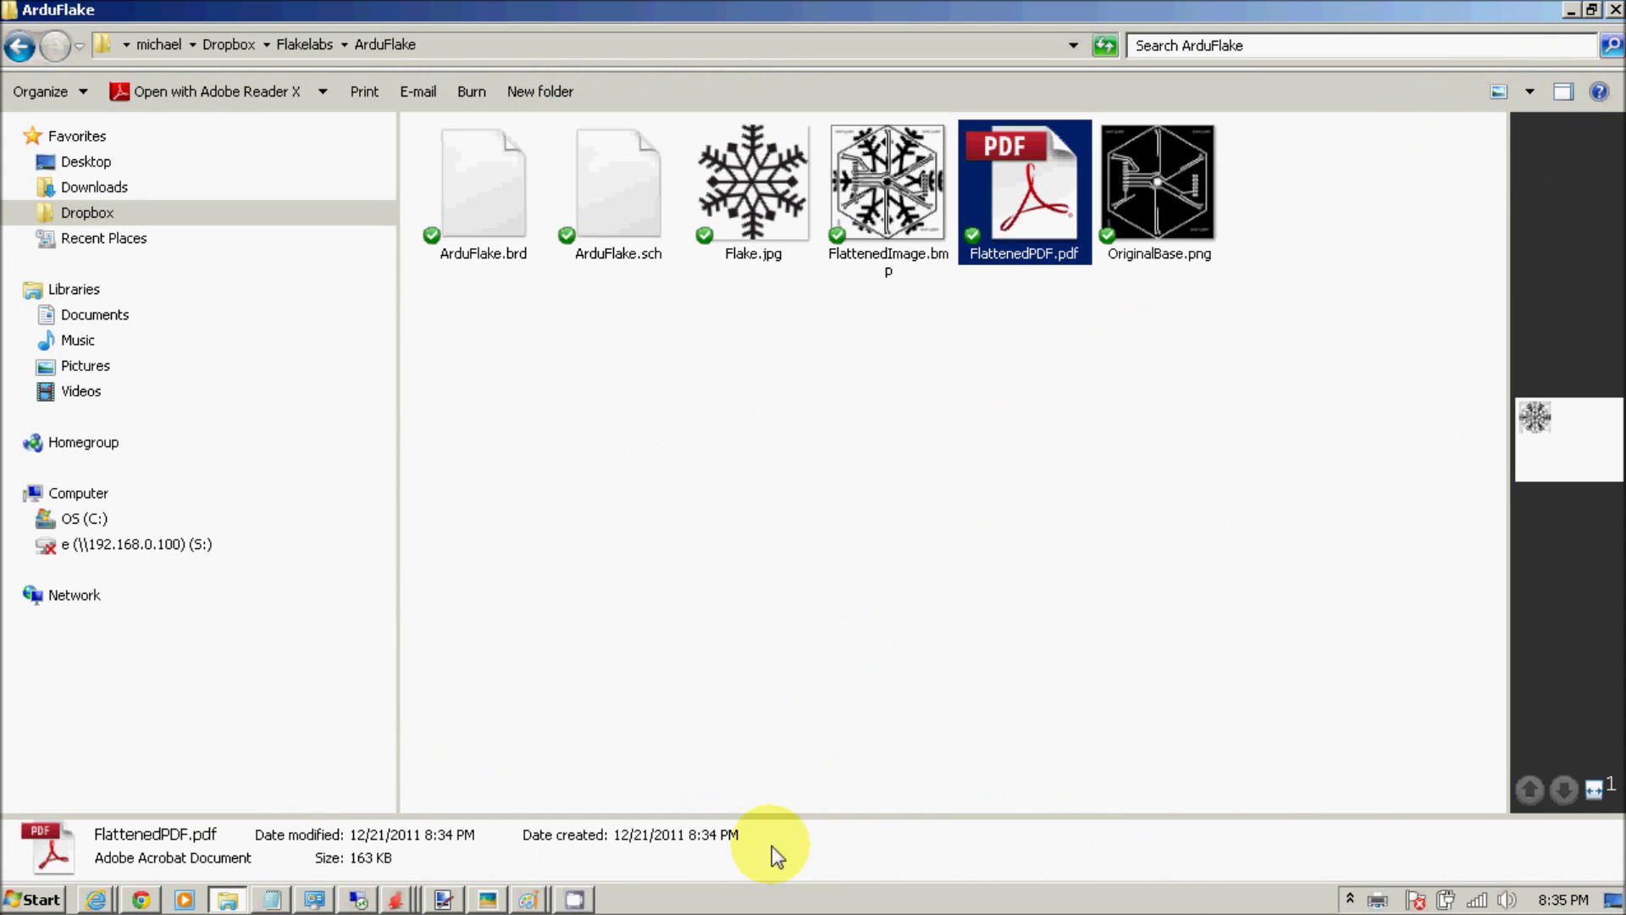
left_click(1349, 896)
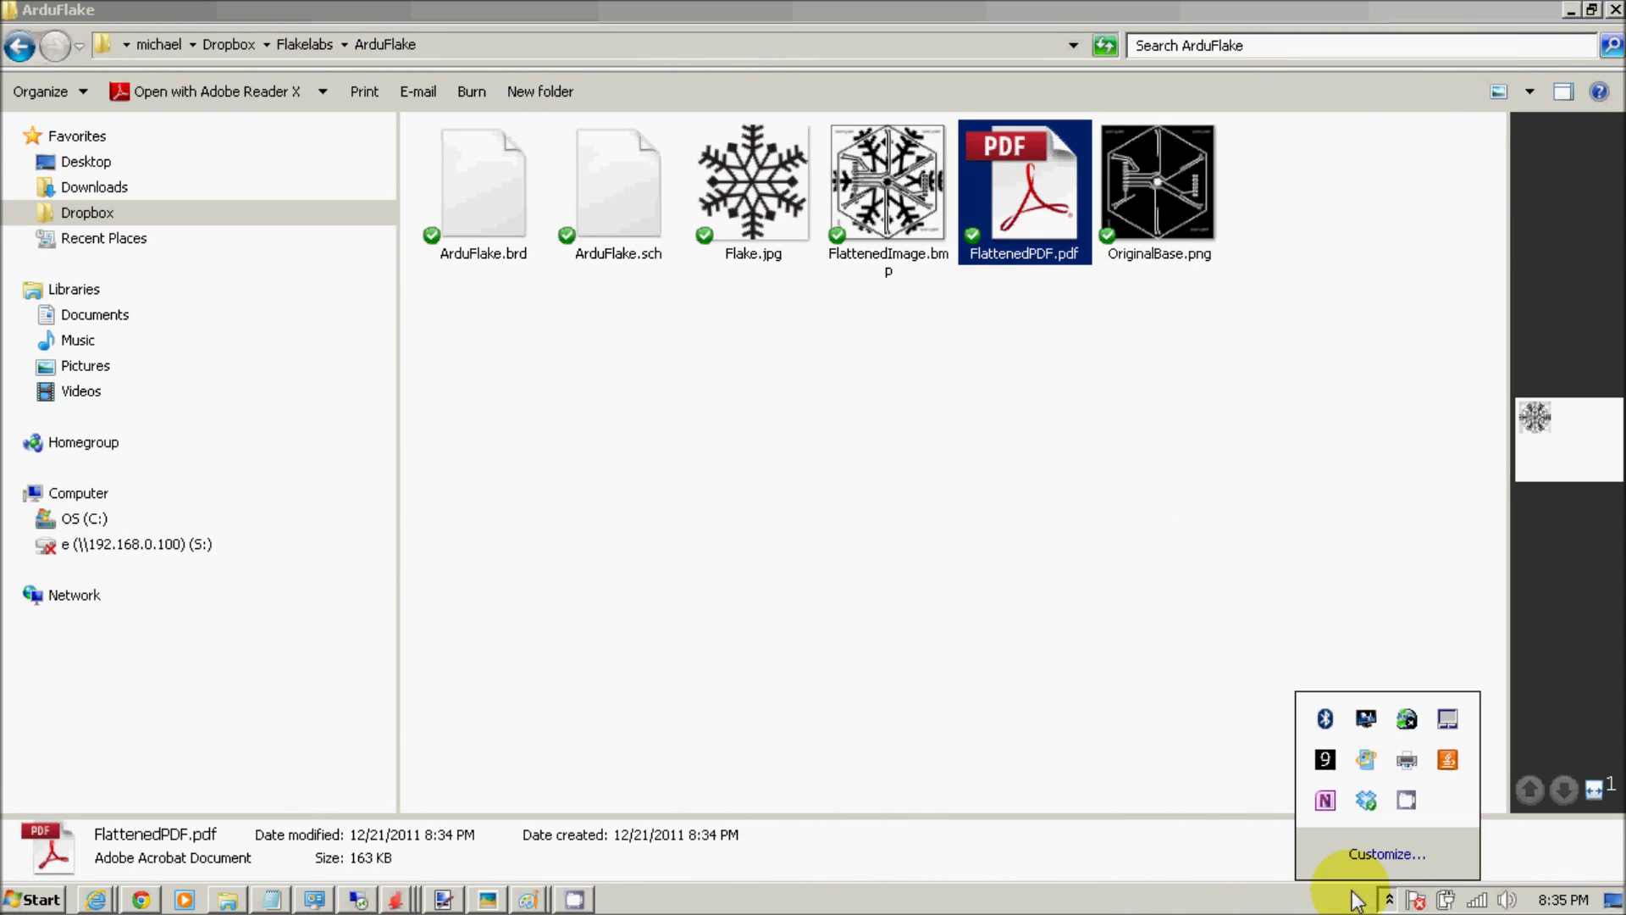
right_click(1403, 805)
left_click(1441, 753)
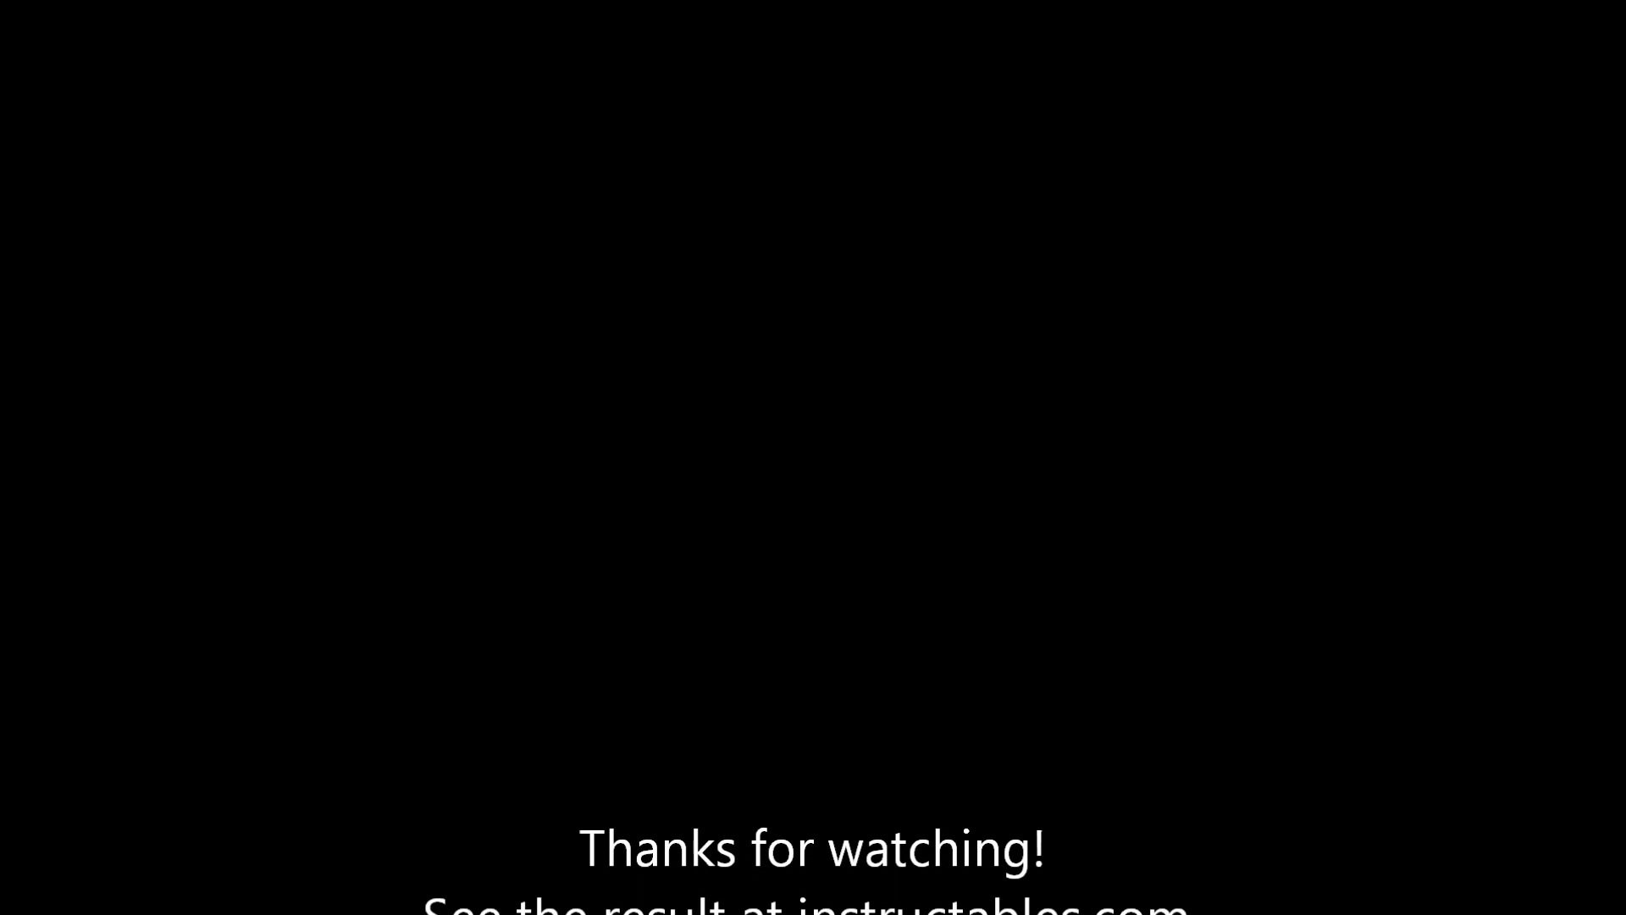